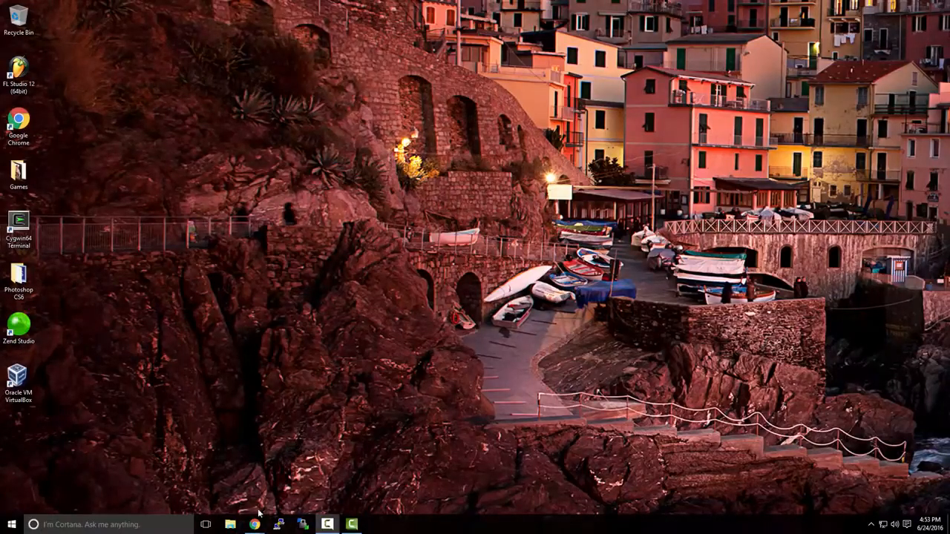
Bring up the Workstation Pro page in Chrome and go to the free trial download page
{"action": "mouse_move", "coordinate": [256, 520]}
{"action": "left_click", "coordinate": [301, 499]}
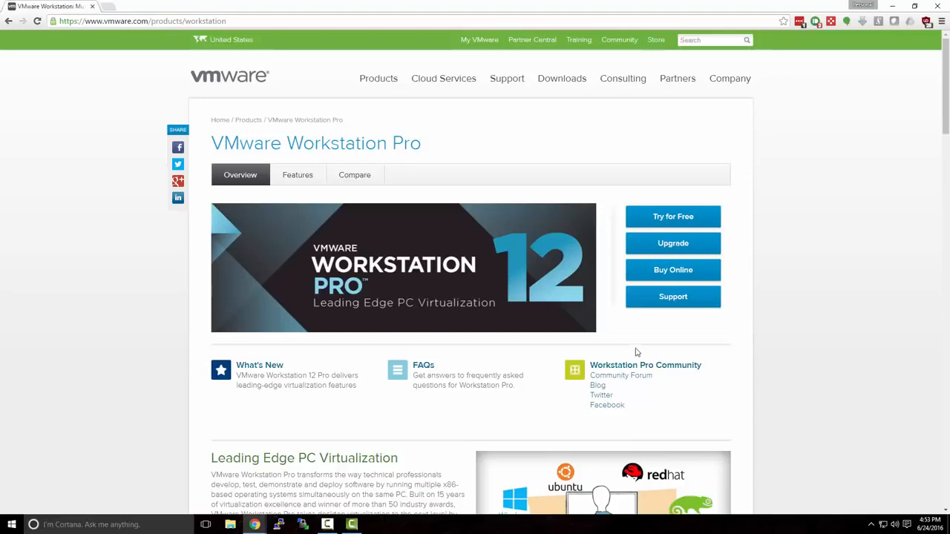
{"action": "left_click", "coordinate": [682, 224]}
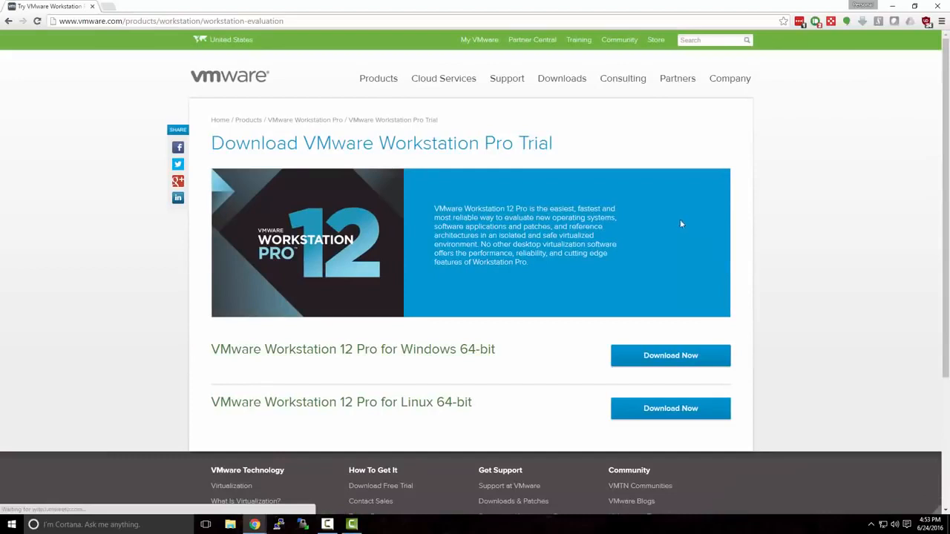
{"action": "left_click", "coordinate": [8, 21]}
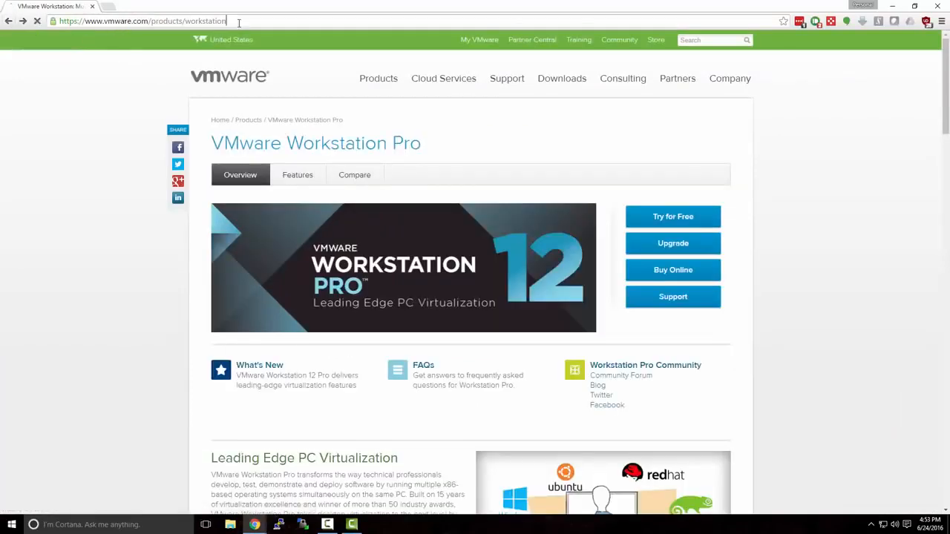
{"action": "left_click", "coordinate": [200, 20]}
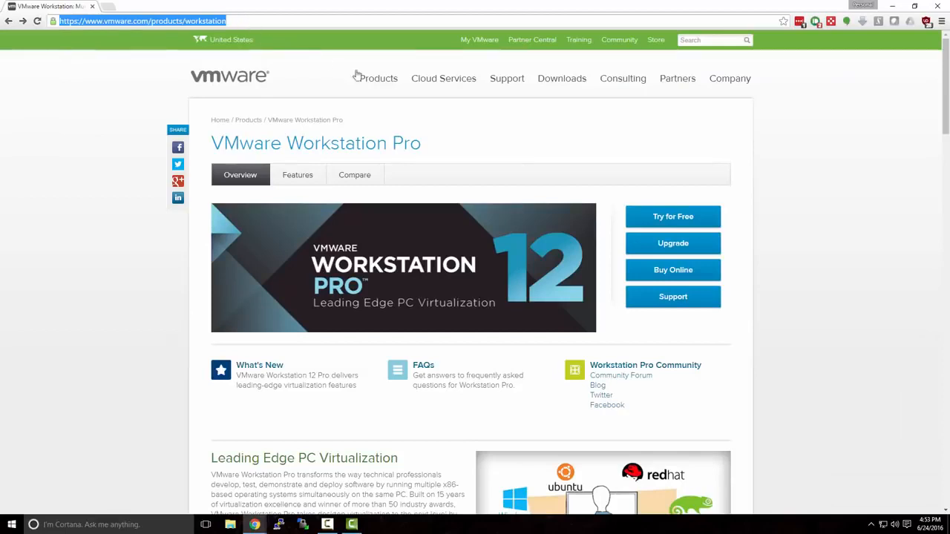
{"action": "left_click", "coordinate": [592, 181]}
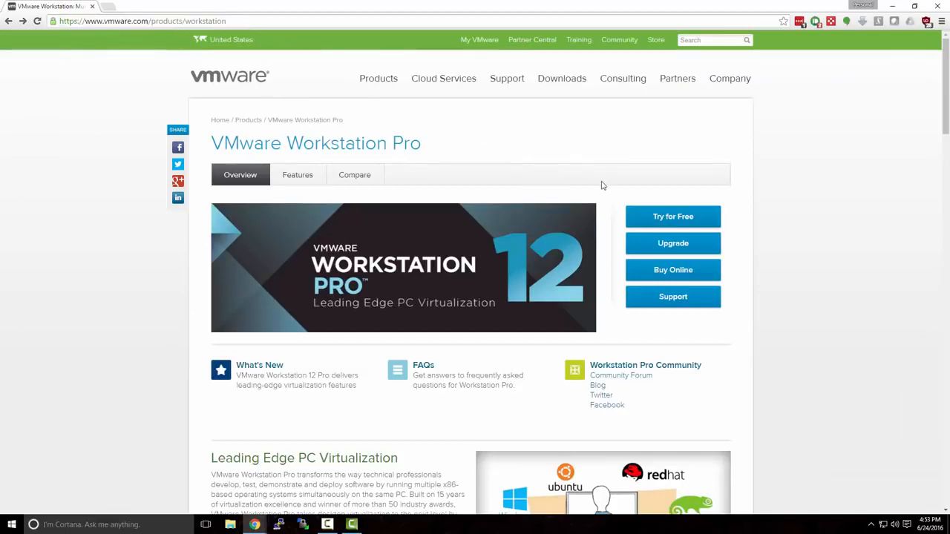
{"action": "left_click", "coordinate": [656, 217]}
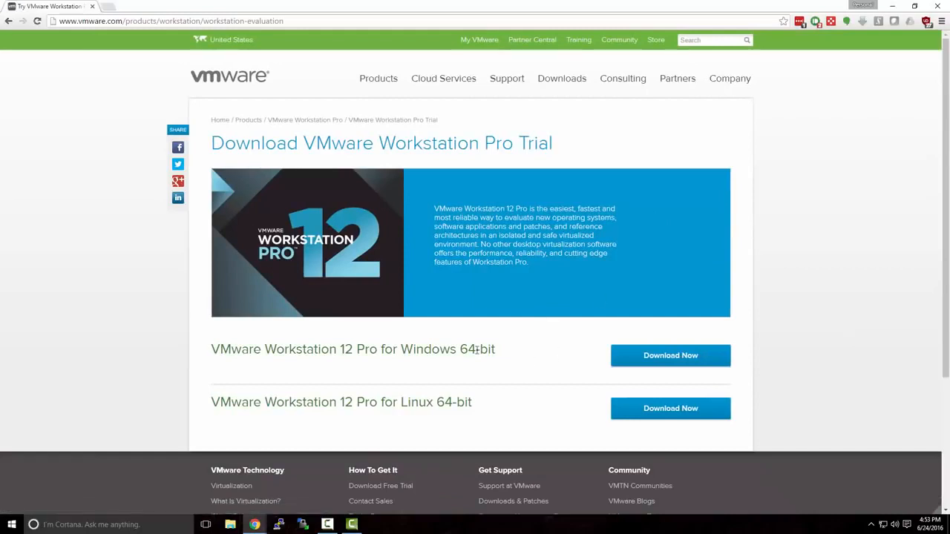
Download the Workstation 12 Pro installer for Windows 64-bit
{"action": "left_click_drag", "start_coordinate": [402, 348], "coordinate": [509, 354]}
{"action": "left_click", "coordinate": [513, 356]}
{"action": "left_click", "coordinate": [640, 362]}
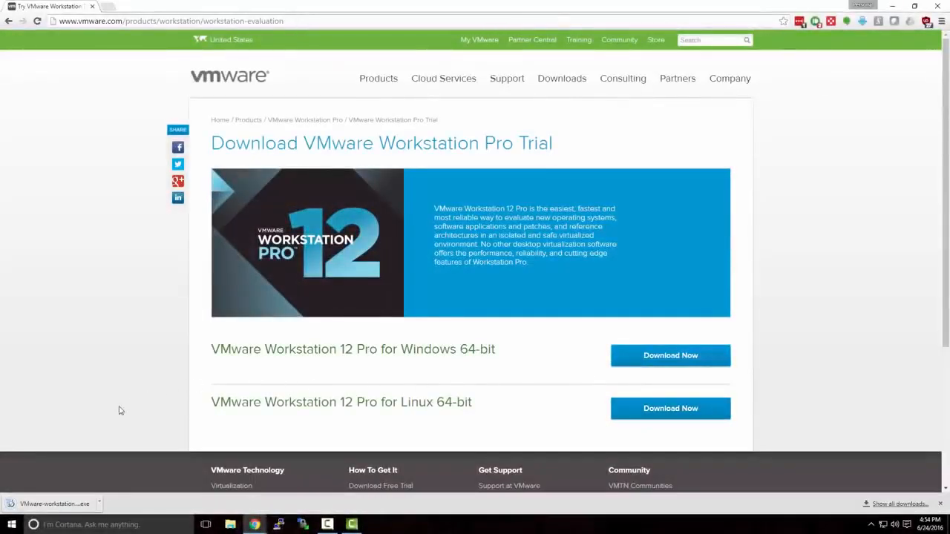
Run the downloaded installer and accept the licence agreement
{"action": "left_click", "coordinate": [74, 505]}
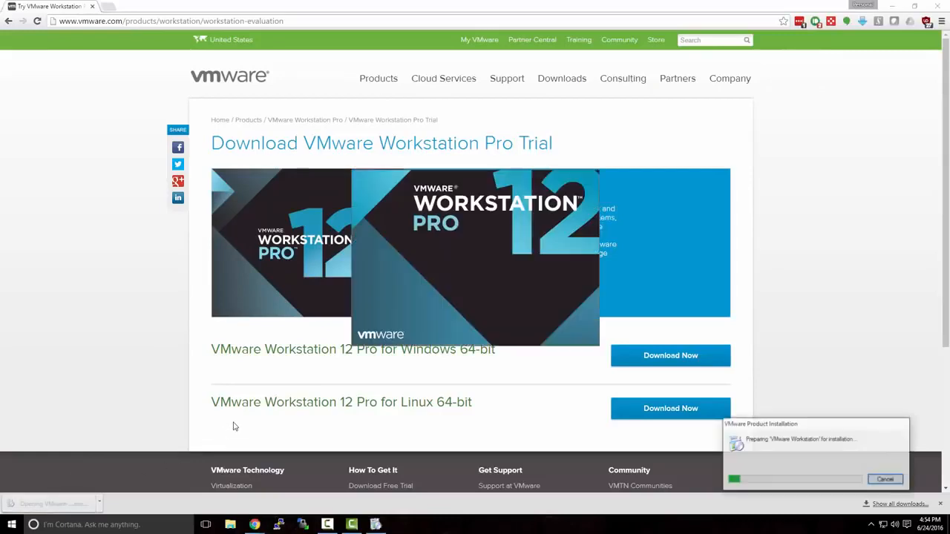
{"action": "left_click", "coordinate": [893, 7]}
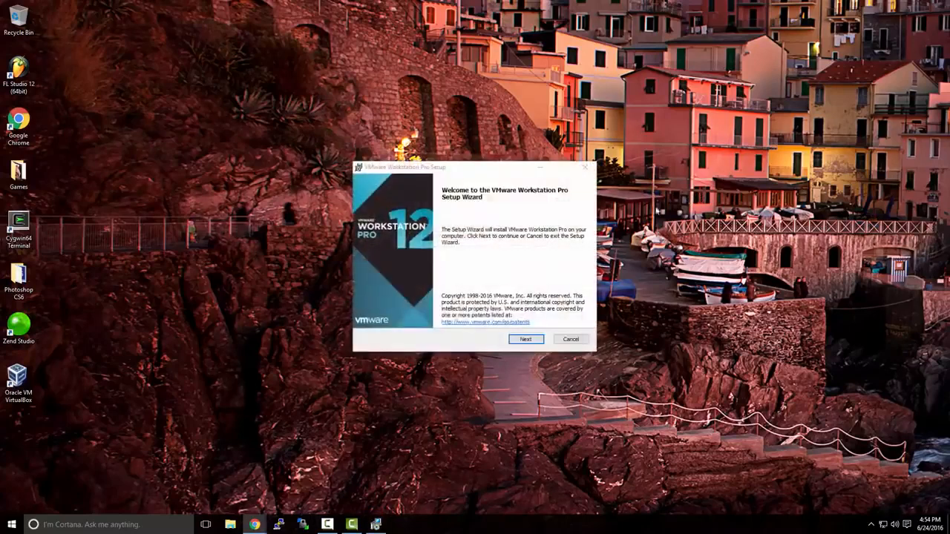
{"action": "left_click", "coordinate": [529, 339]}
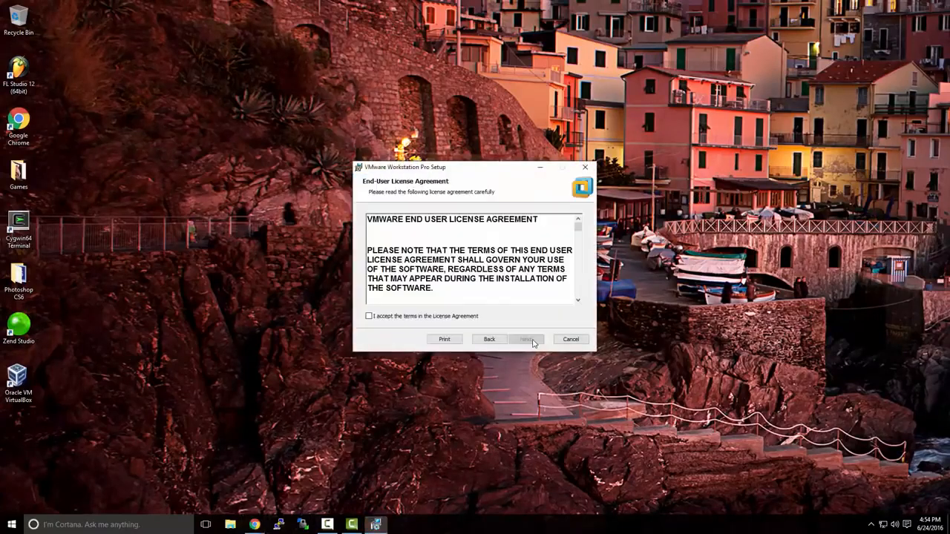
{"action": "left_click", "coordinate": [463, 318]}
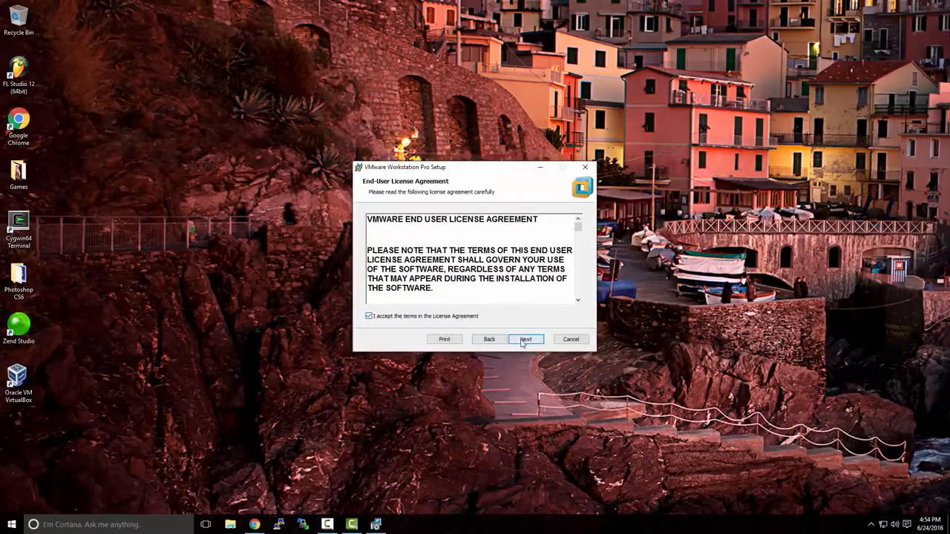
{"action": "left_click", "coordinate": [524, 340]}
Keep default setup, user experience and shortcut options, install, and close the wizard
{"action": "left_click", "coordinate": [523, 343]}
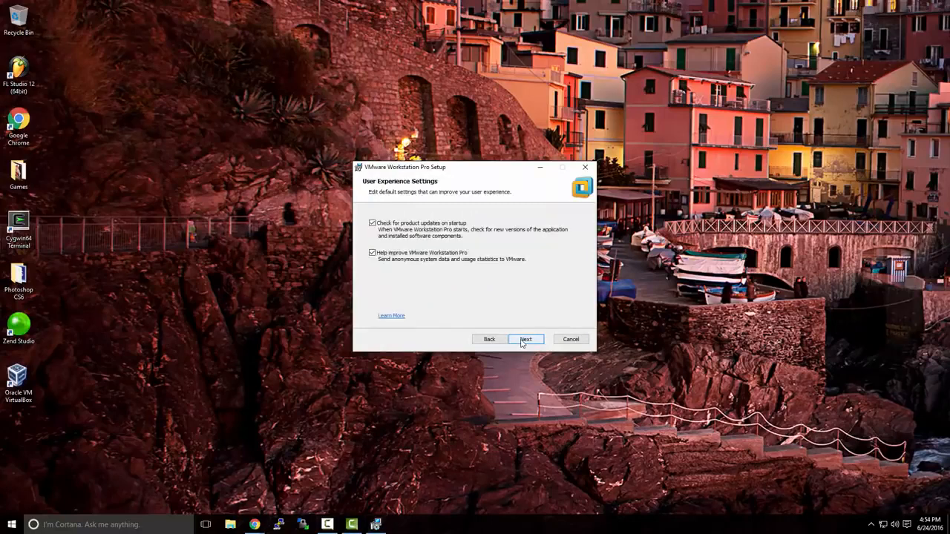
{"action": "left_click", "coordinate": [522, 343]}
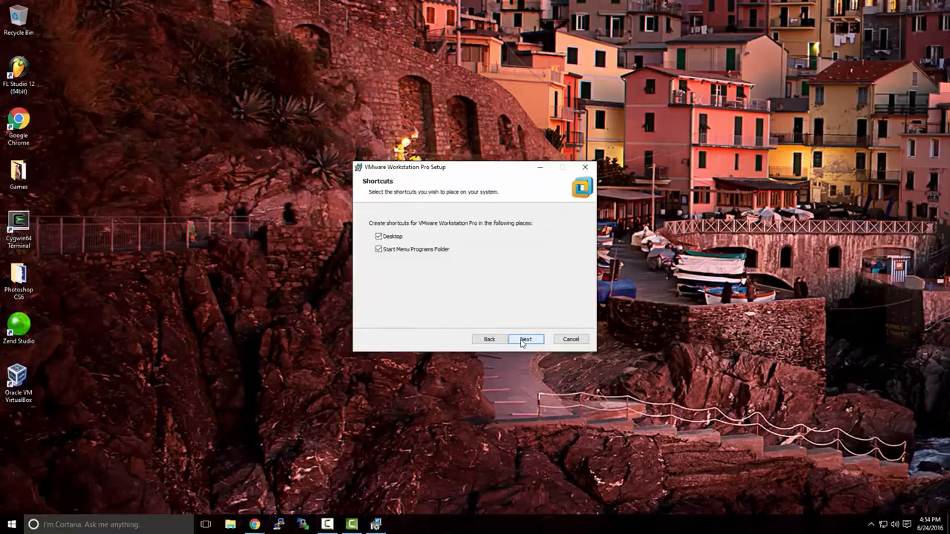
{"action": "left_click", "coordinate": [523, 343]}
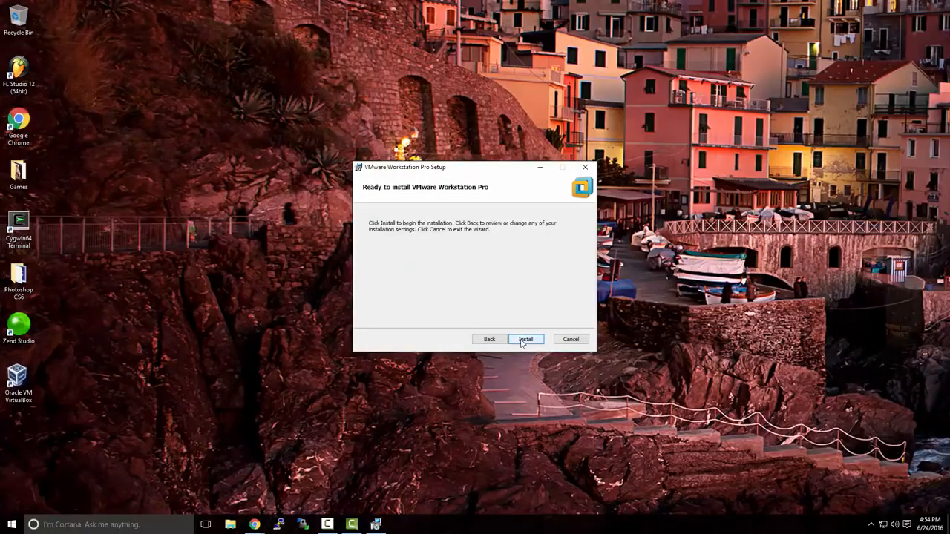
{"action": "left_click", "coordinate": [523, 343]}
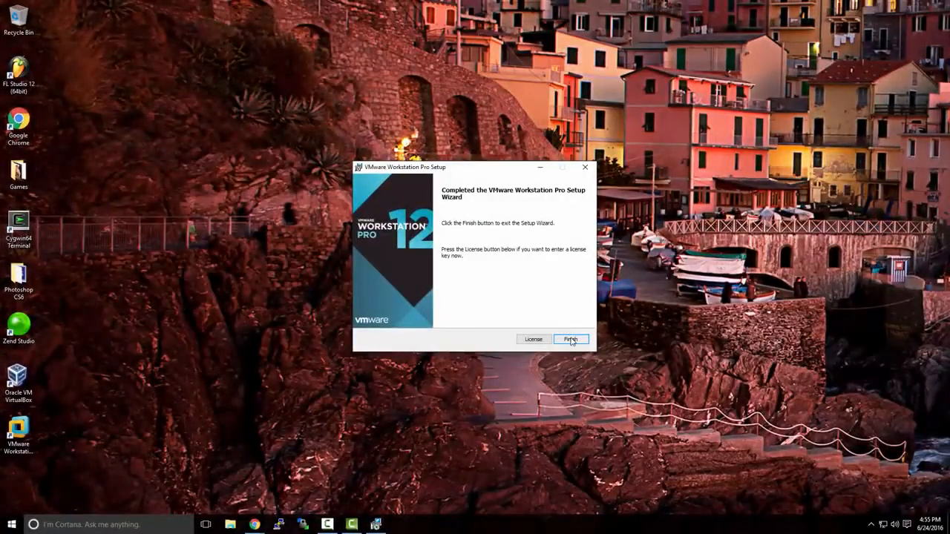
{"action": "left_click", "coordinate": [570, 339]}
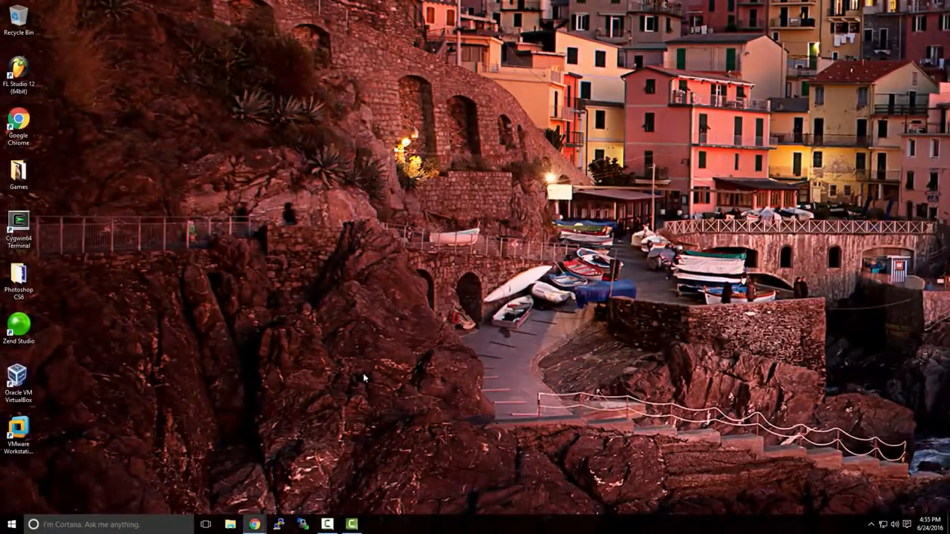
Launch VMware Workstation 12 Pro from its desktop shortcut to show the three powered-off VMs
{"action": "double_click", "coordinate": [30, 429]}
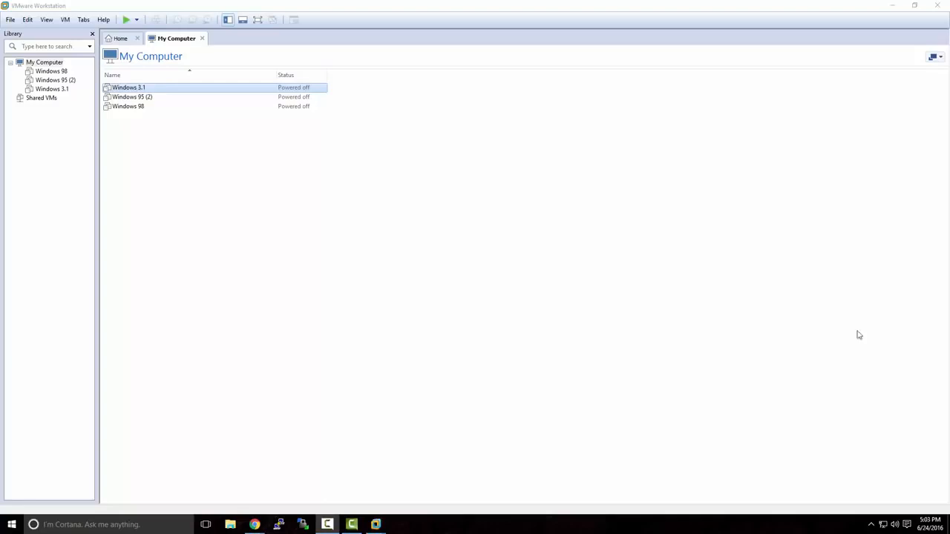
In the TechNet Evaluation Center, open the Windows Server 2012 R2 evaluation from the product list
{"action": "mouse_move", "coordinate": [254, 523]}
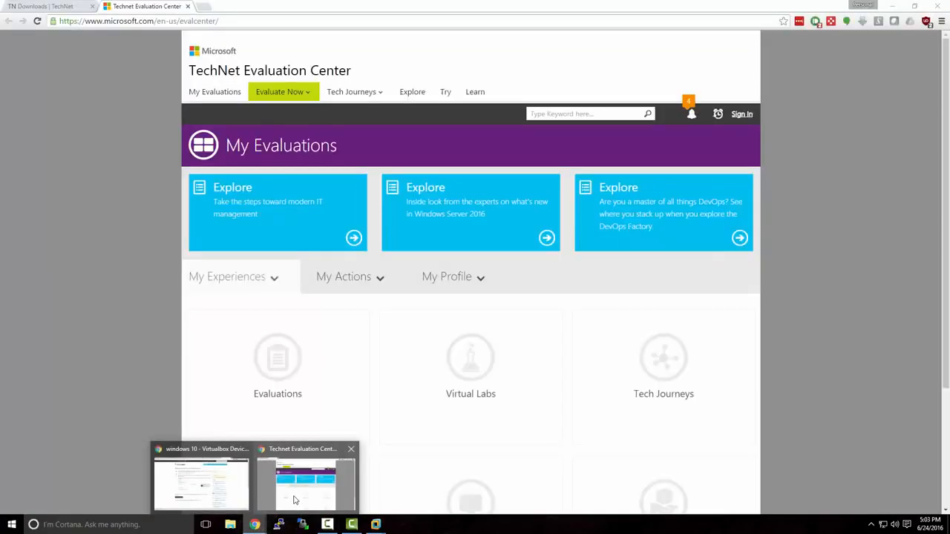
{"action": "left_click", "coordinate": [294, 500]}
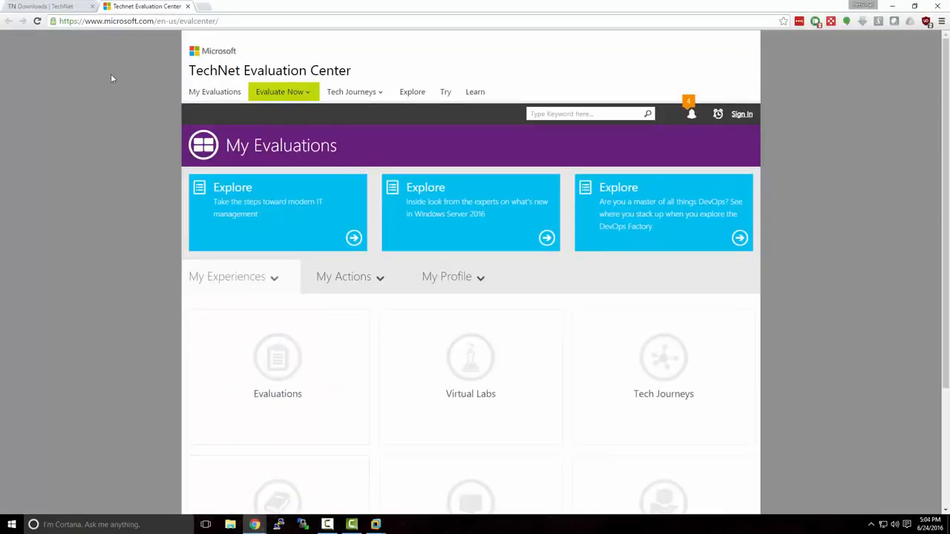
{"action": "left_click_drag", "start_coordinate": [106, 20], "coordinate": [237, 25]}
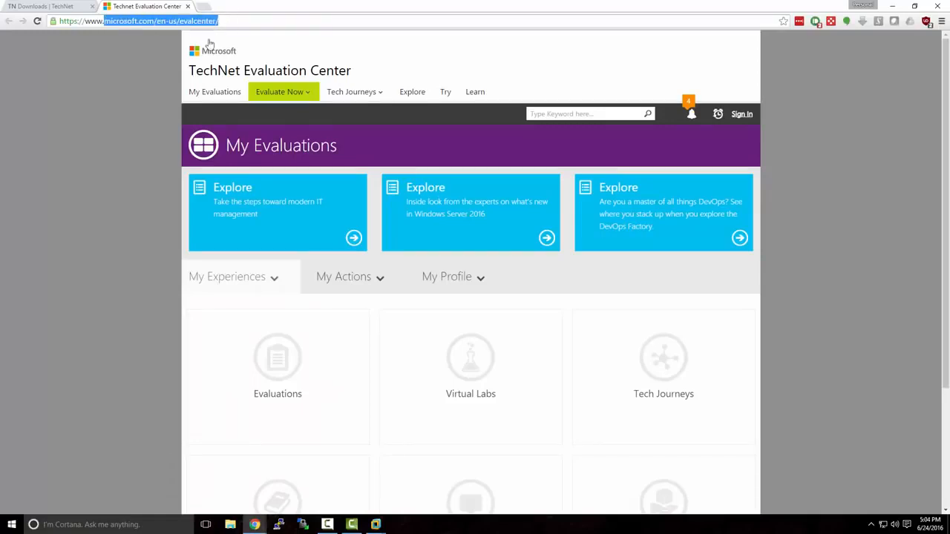
{"action": "left_click", "coordinate": [170, 70]}
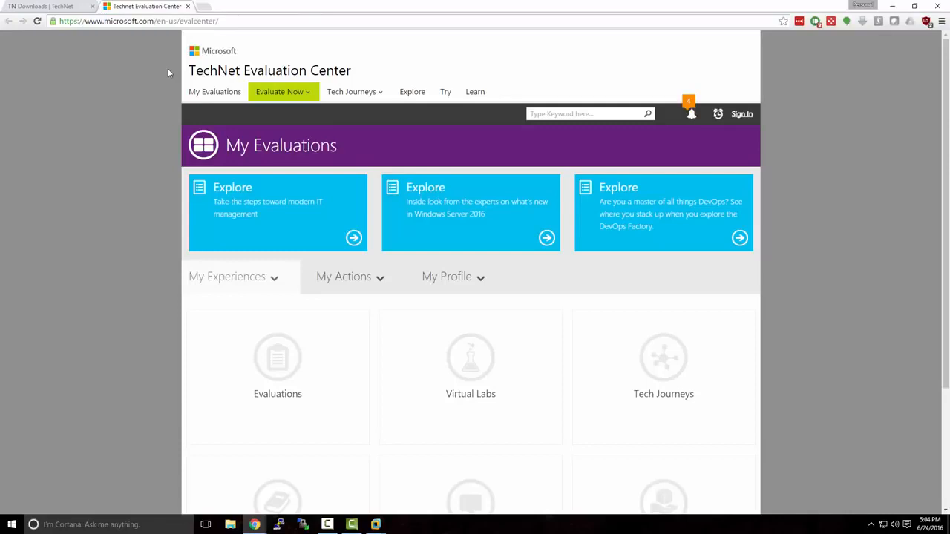
{"action": "left_click", "coordinate": [312, 99]}
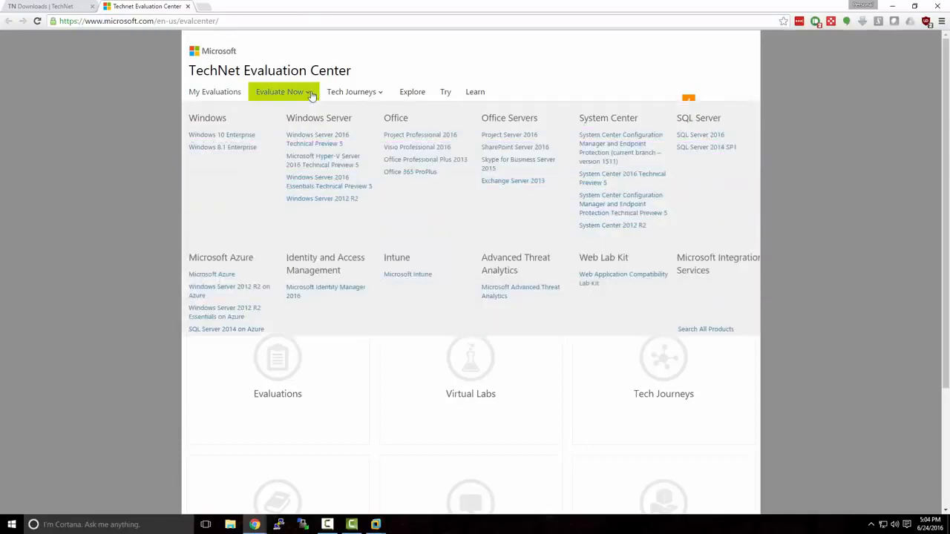
{"action": "left_click", "coordinate": [325, 199]}
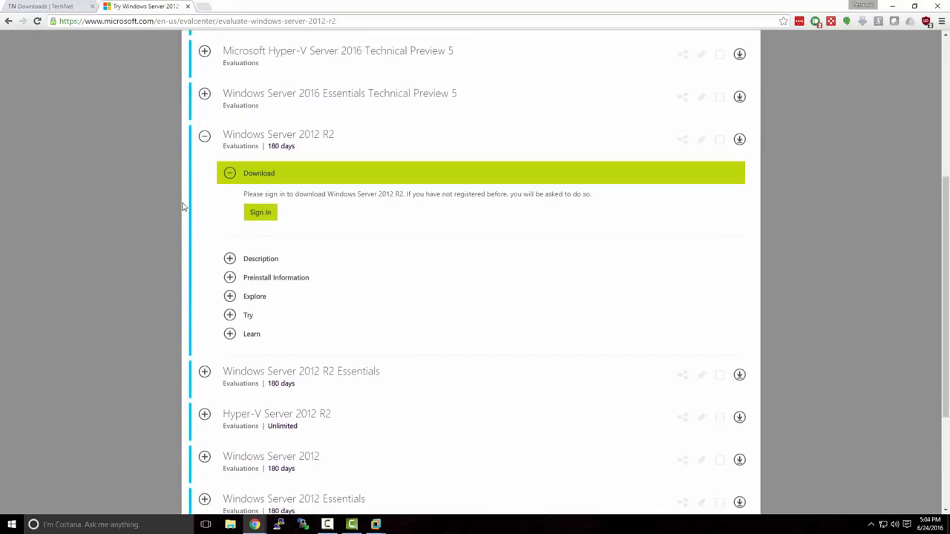
Sign in with the account password to reach the download file types
{"action": "left_click", "coordinate": [258, 214]}
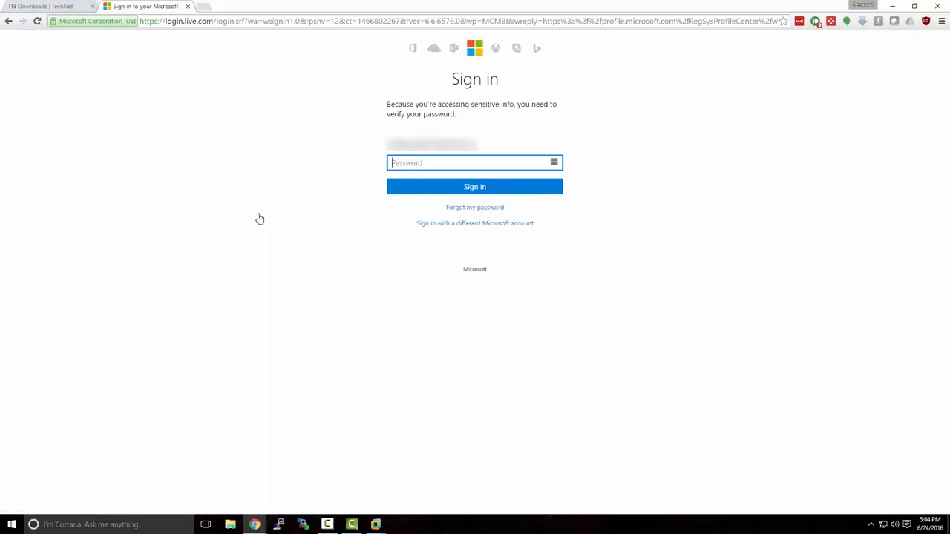
{"action": "type", "text": "••••••••••••"}
{"action": "key", "text": "Return"}
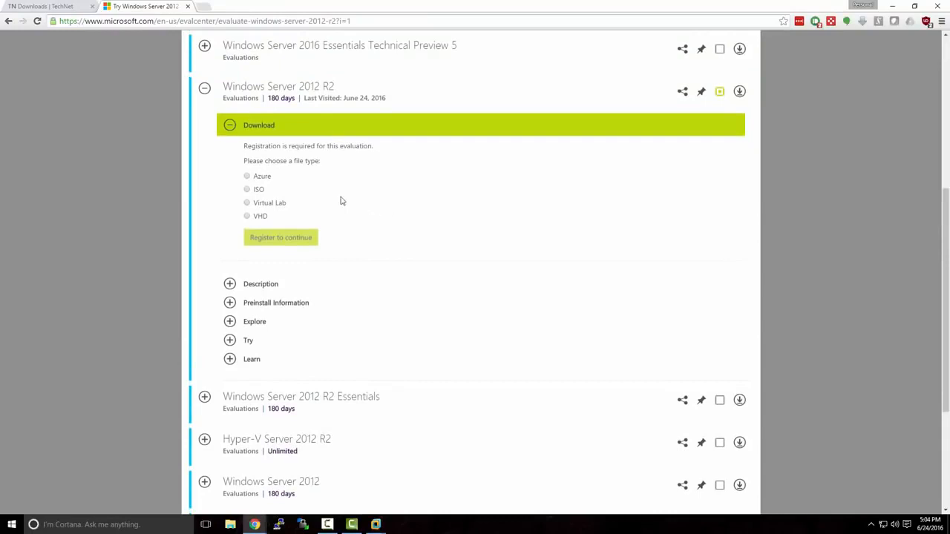
Choose the ISO file type, set the job role to Other, and submit the registration form
{"action": "left_click", "coordinate": [247, 190]}
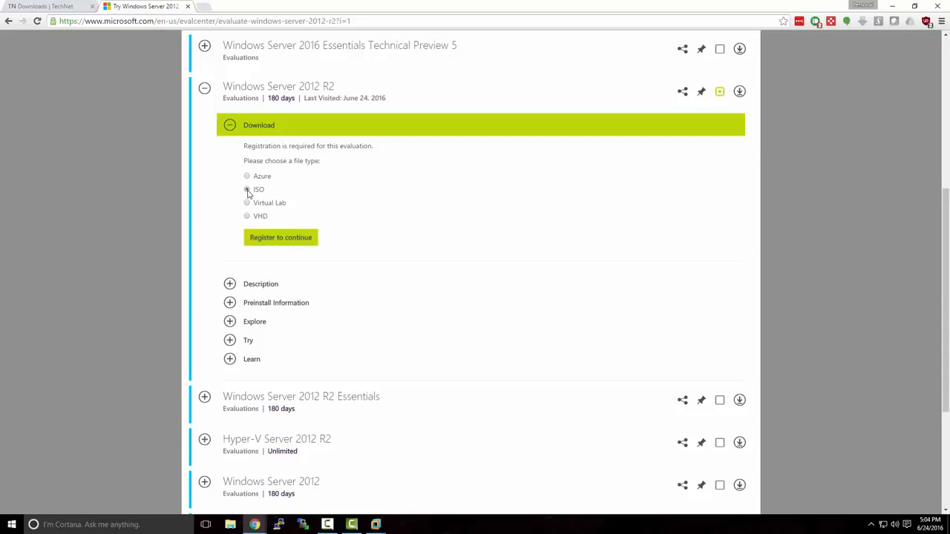
{"action": "left_click", "coordinate": [269, 238]}
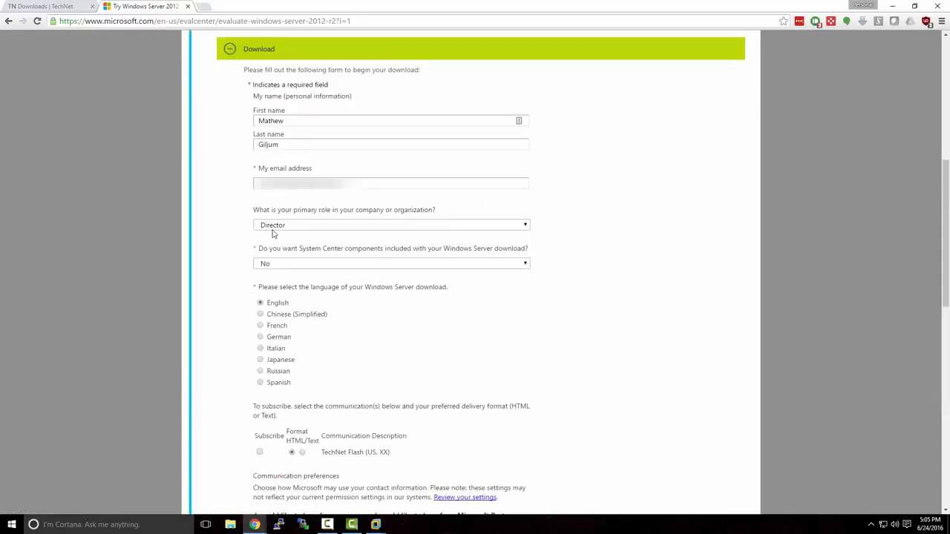
{"action": "left_click", "coordinate": [267, 225]}
{"action": "scroll", "coordinate": [327, 282], "scroll_direction": "down", "scroll_amount": 5}
{"action": "scroll", "coordinate": [327, 282], "scroll_direction": "down", "scroll_amount": 5}
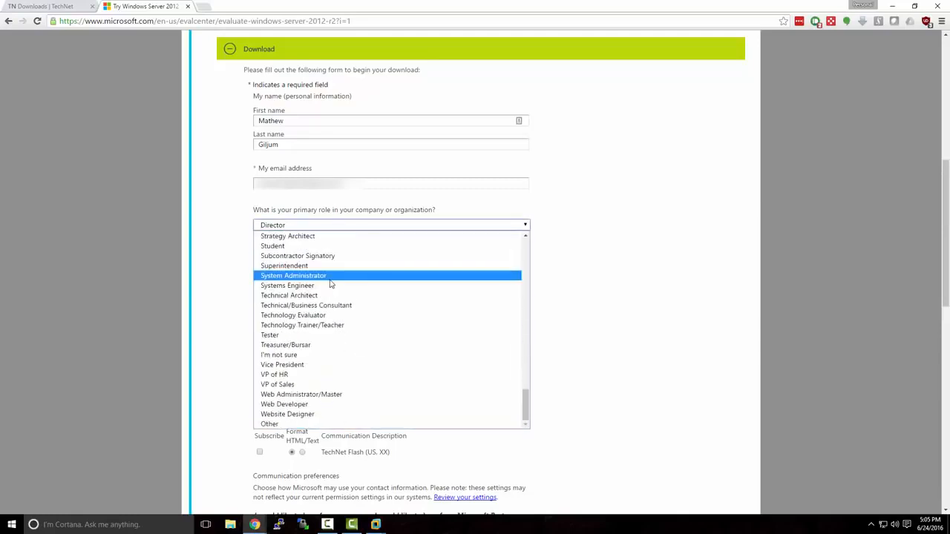
{"action": "left_click", "coordinate": [366, 424]}
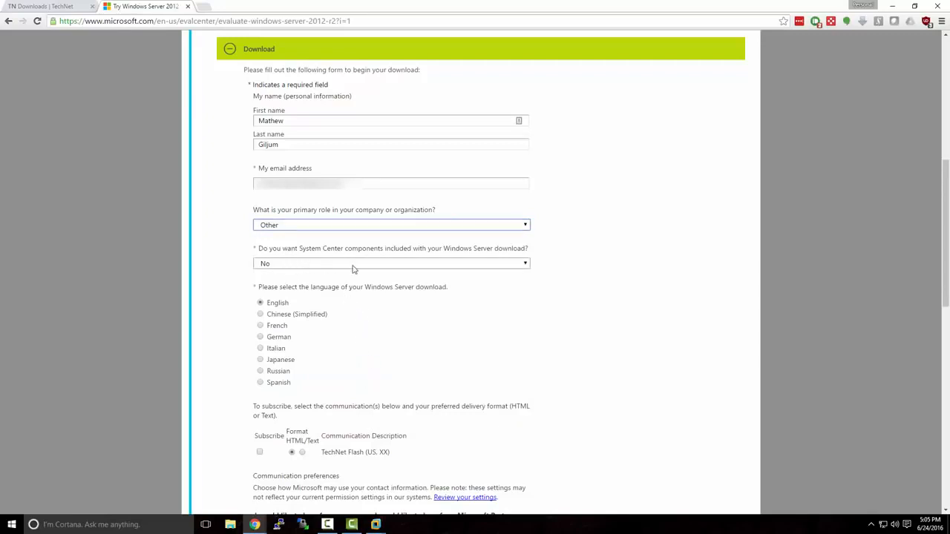
{"action": "scroll", "coordinate": [393, 297], "scroll_direction": "down", "scroll_amount": 3}
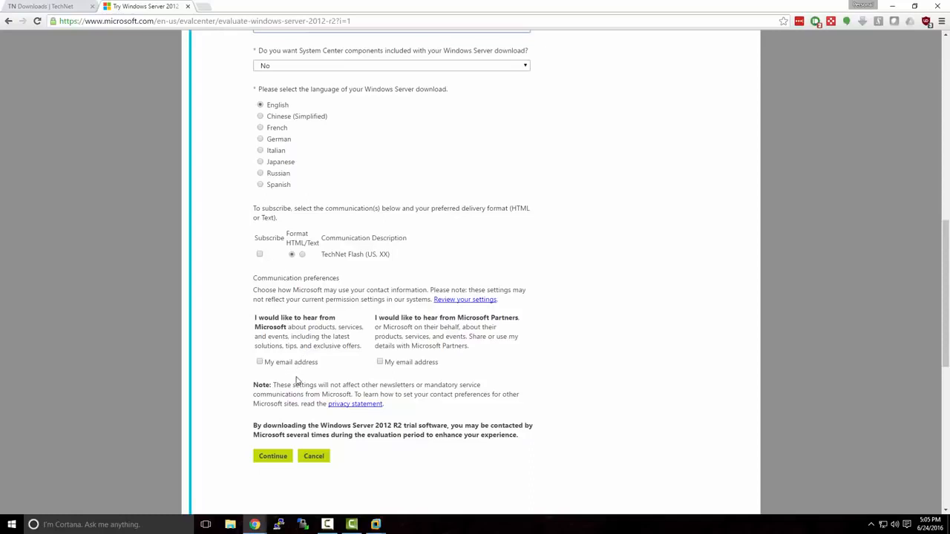
{"action": "left_click", "coordinate": [284, 458]}
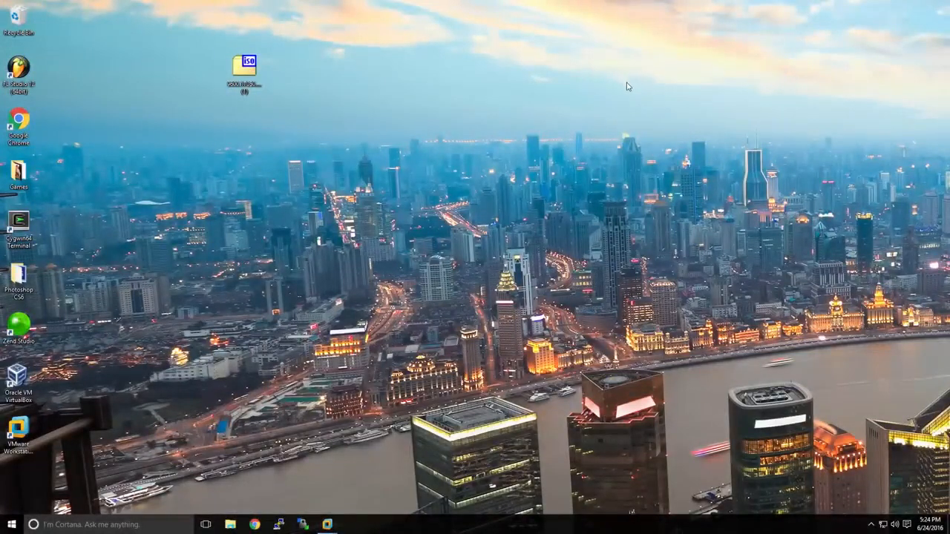
Start a Typical new virtual machine using the Windows Server ISO as installer image
{"action": "left_click", "coordinate": [251, 74]}
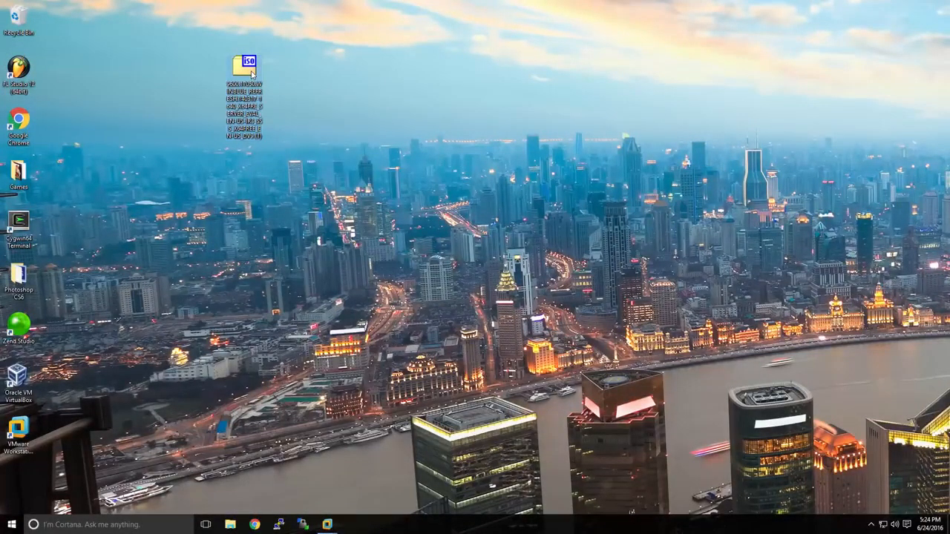
{"action": "left_click", "coordinate": [327, 526]}
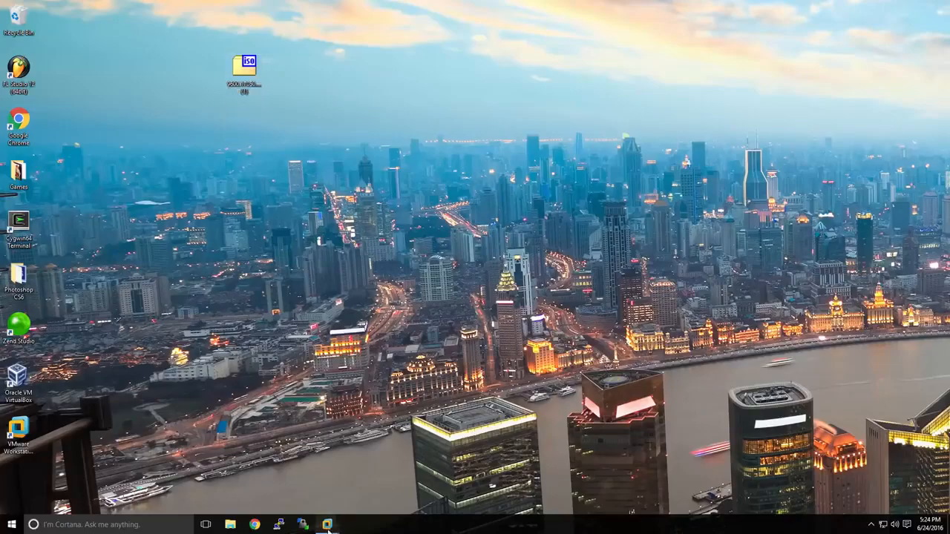
{"action": "left_click", "coordinate": [295, 486]}
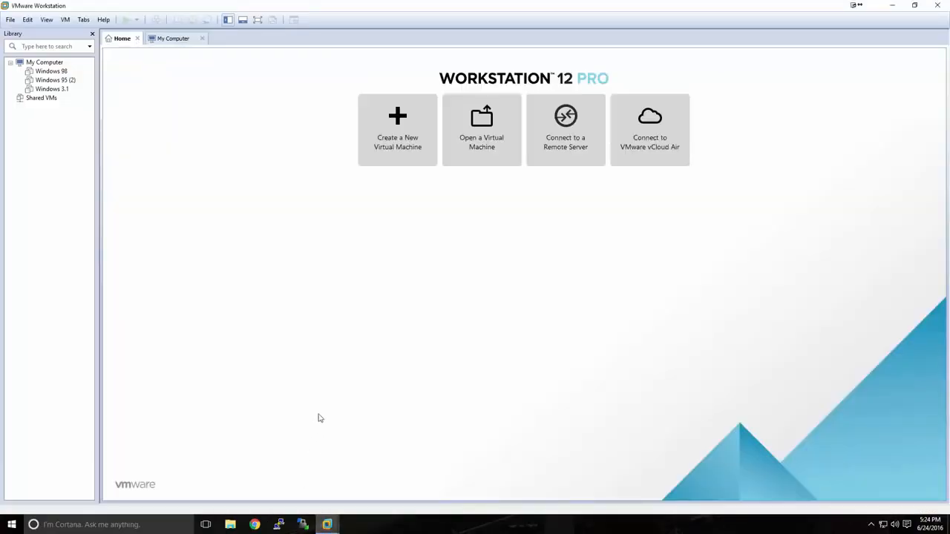
{"action": "left_click", "coordinate": [396, 154]}
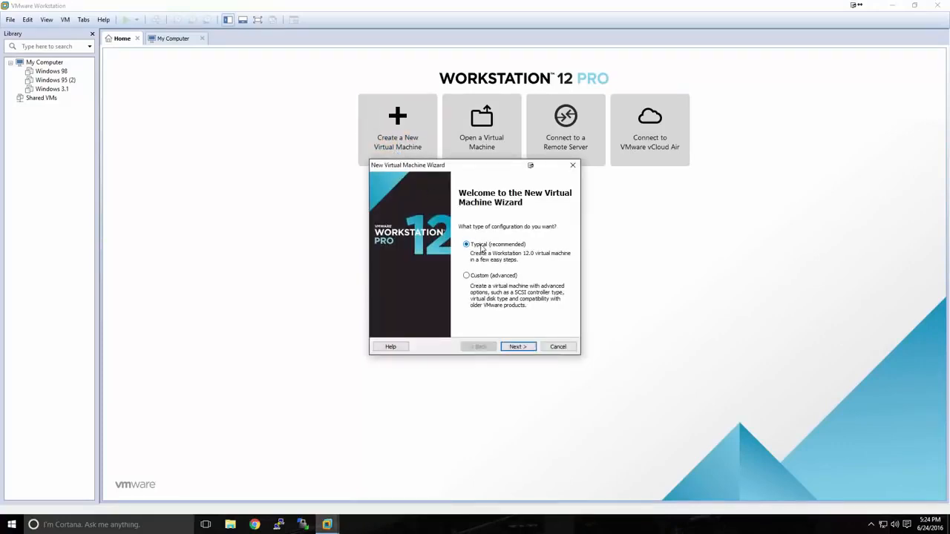
{"action": "left_click", "coordinate": [511, 347]}
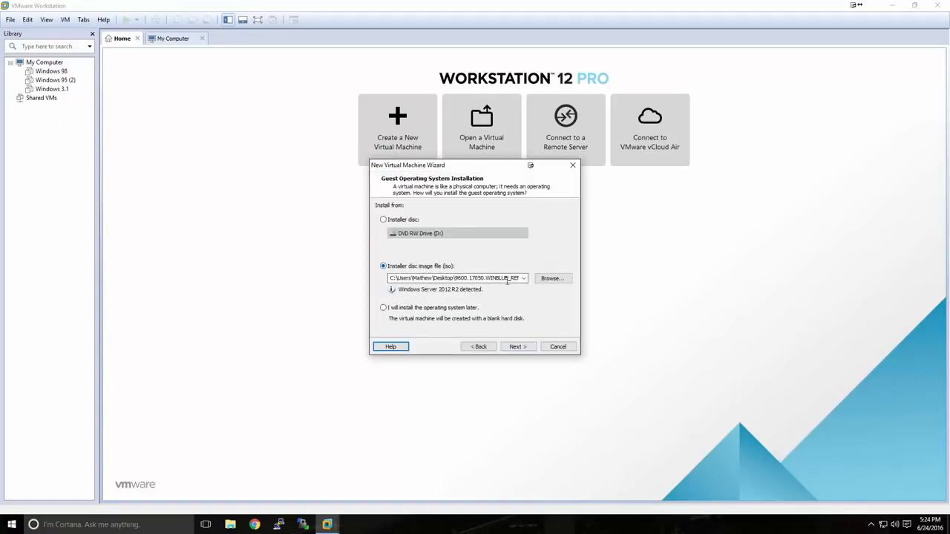
{"action": "left_click", "coordinate": [542, 282]}
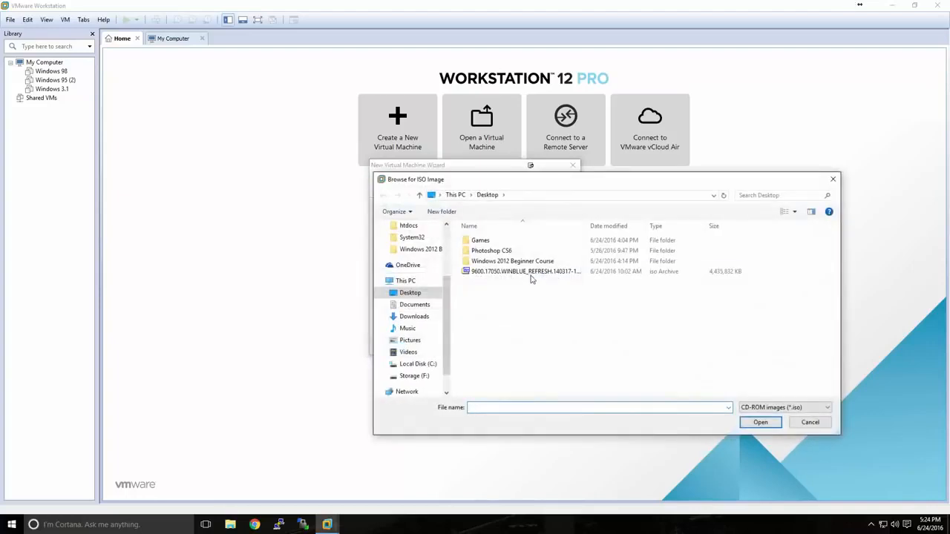
{"action": "left_click", "coordinate": [529, 272]}
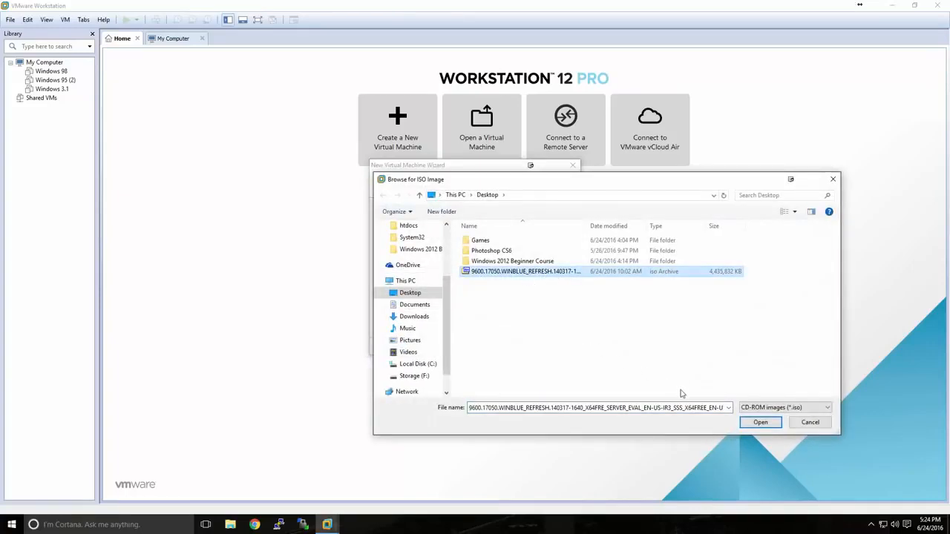
{"action": "left_click", "coordinate": [760, 422]}
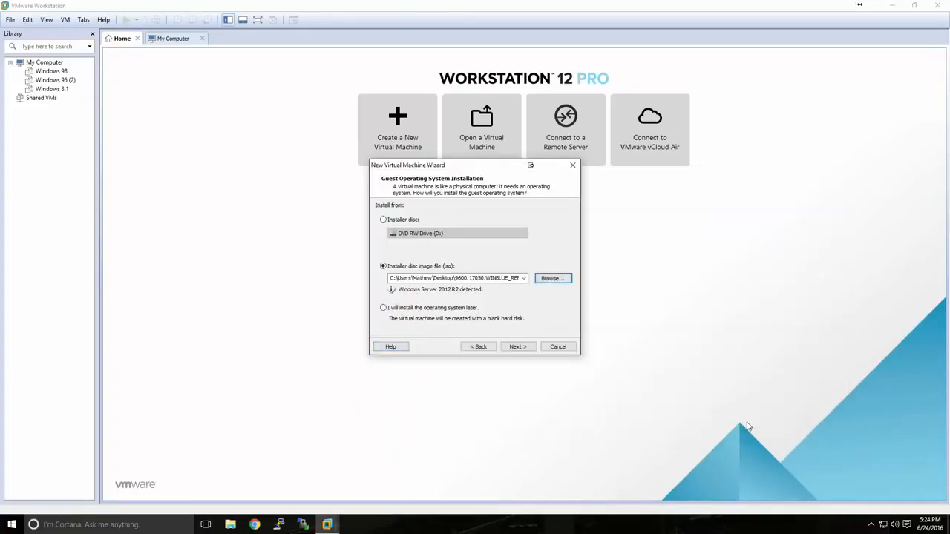
Keep the default name and location, edit the disk size, and disable power-on after creation
{"action": "left_click", "coordinate": [528, 347]}
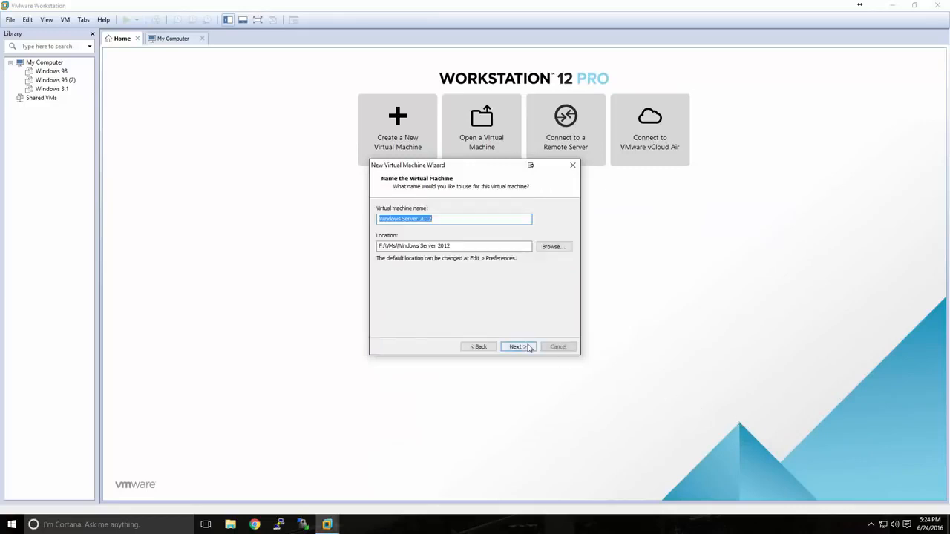
{"action": "left_click", "coordinate": [432, 220]}
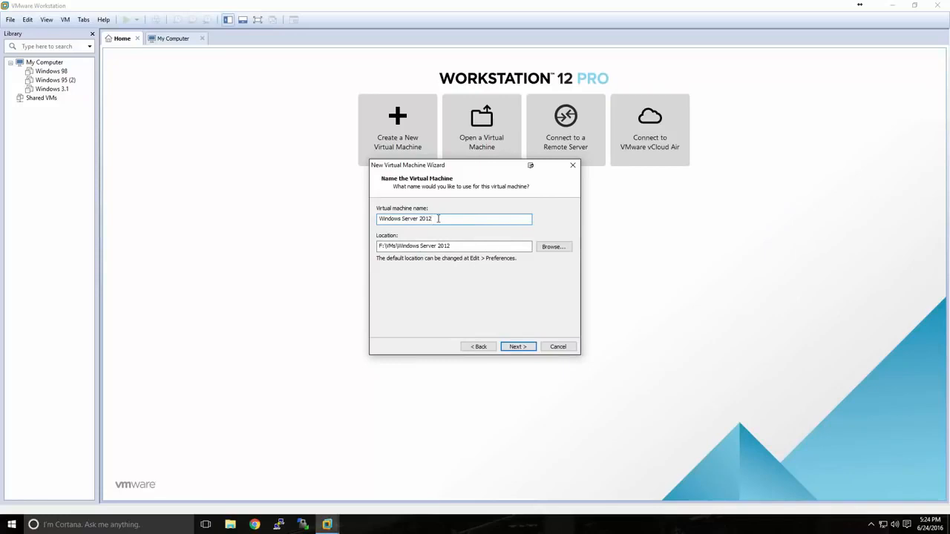
{"action": "left_click_drag", "start_coordinate": [452, 246], "coordinate": [373, 245]}
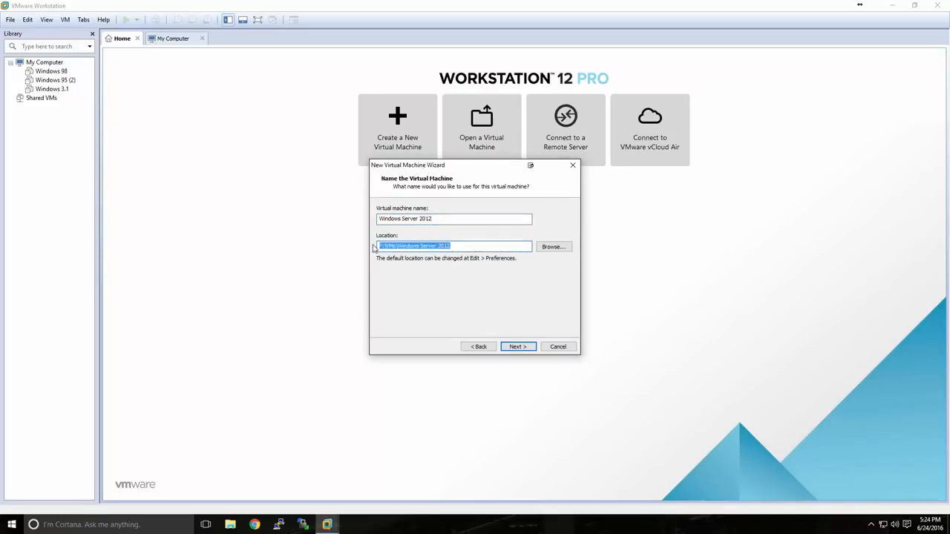
{"action": "left_click", "coordinate": [463, 247]}
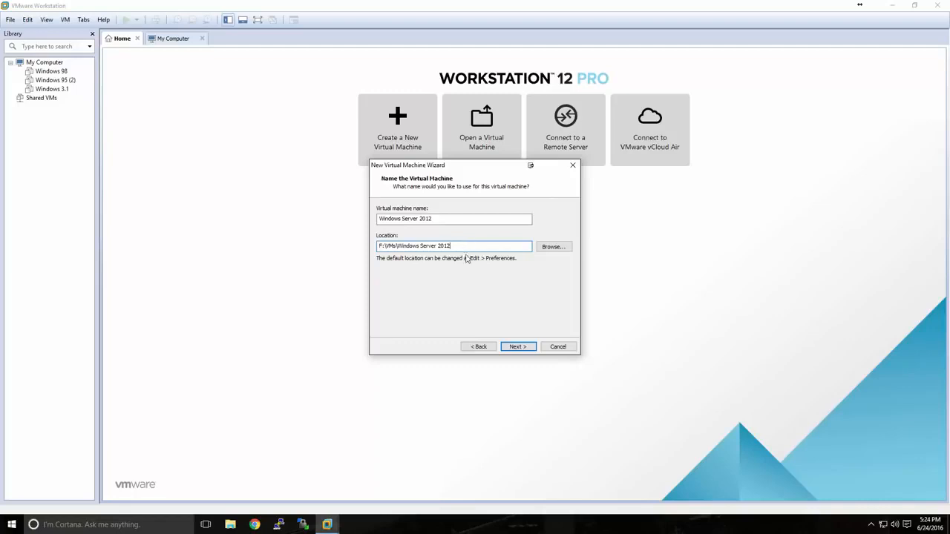
{"action": "left_click", "coordinate": [519, 348]}
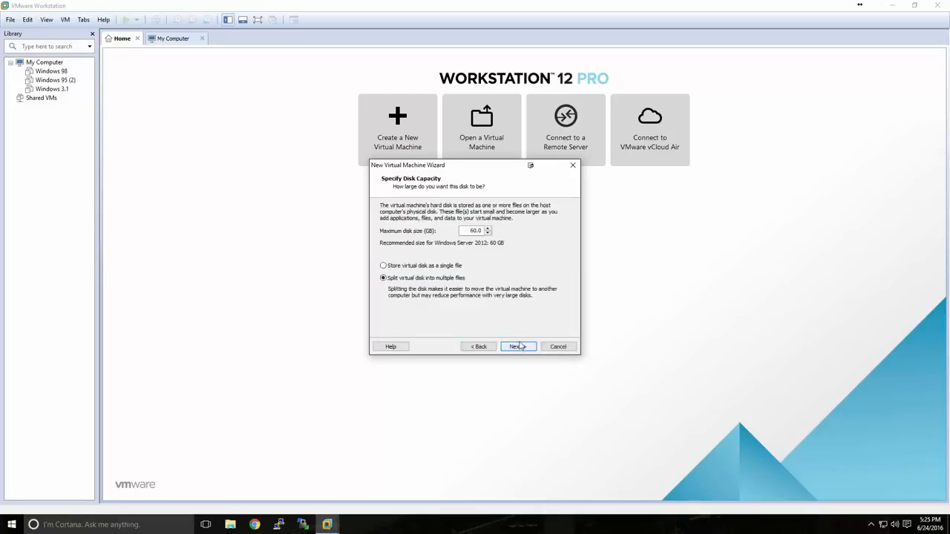
{"action": "double_click", "coordinate": [475, 231]}
{"action": "type", "text": "50"}
{"action": "left_click", "coordinate": [518, 347]}
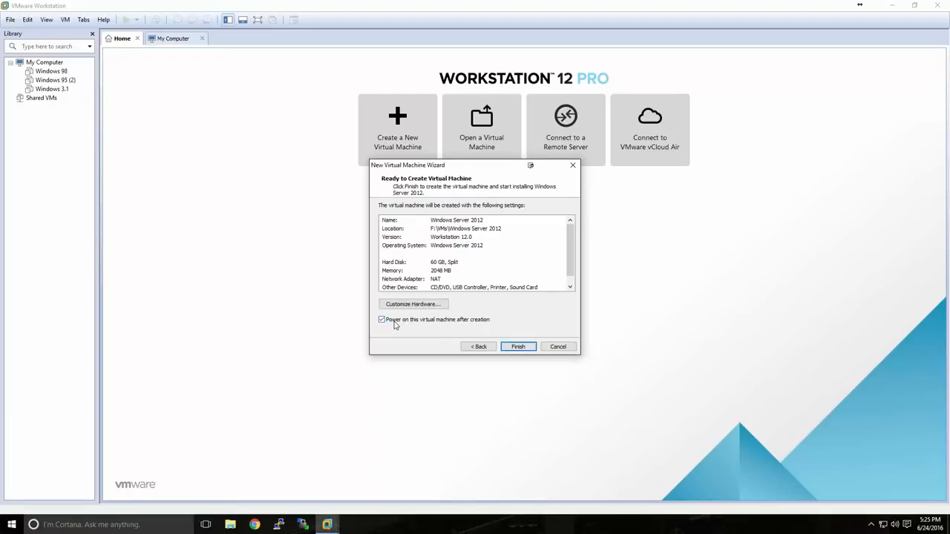
{"action": "left_click", "coordinate": [394, 324]}
Finish the wizard and power on the new Windows Server 2012 VM
{"action": "left_click", "coordinate": [509, 349]}
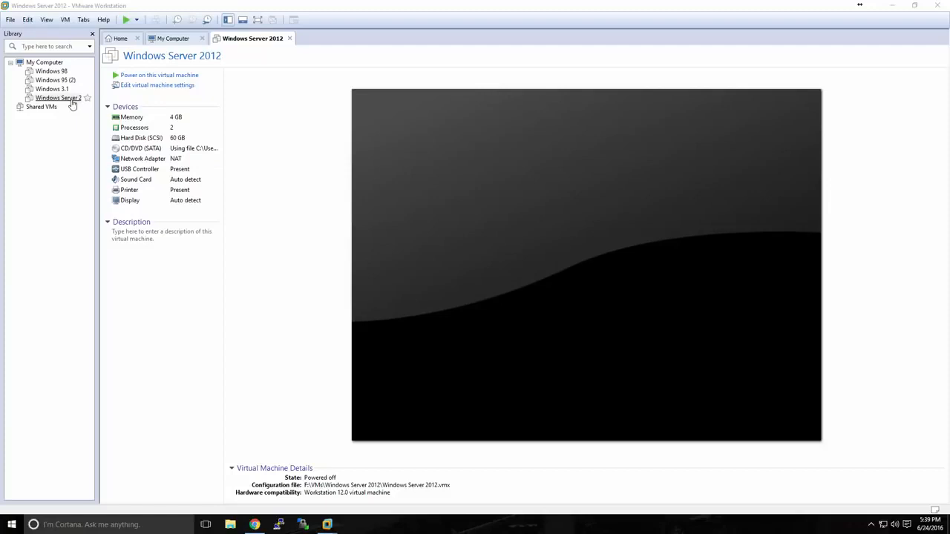
{"action": "left_click", "coordinate": [141, 77]}
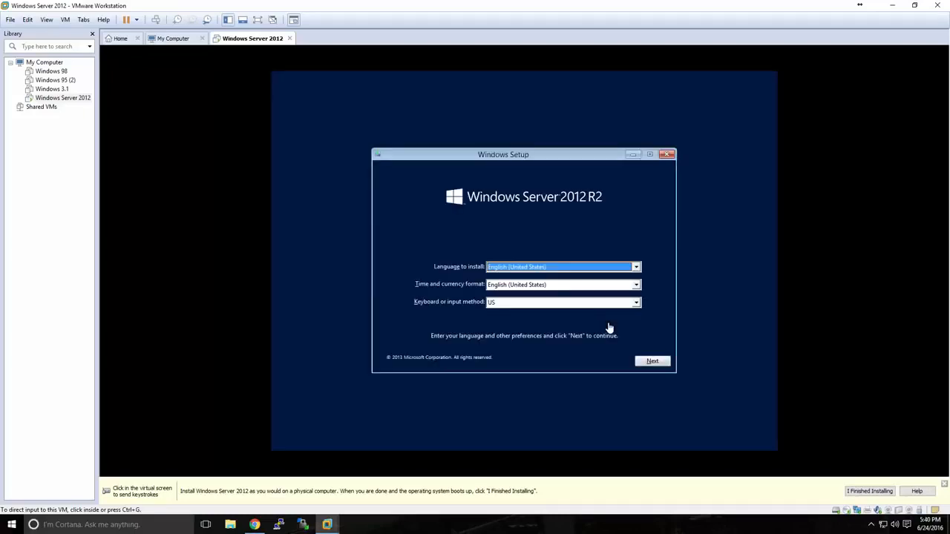
Inside the VM, accept the default English language settings and choose Install now
{"action": "left_click", "coordinate": [607, 326]}
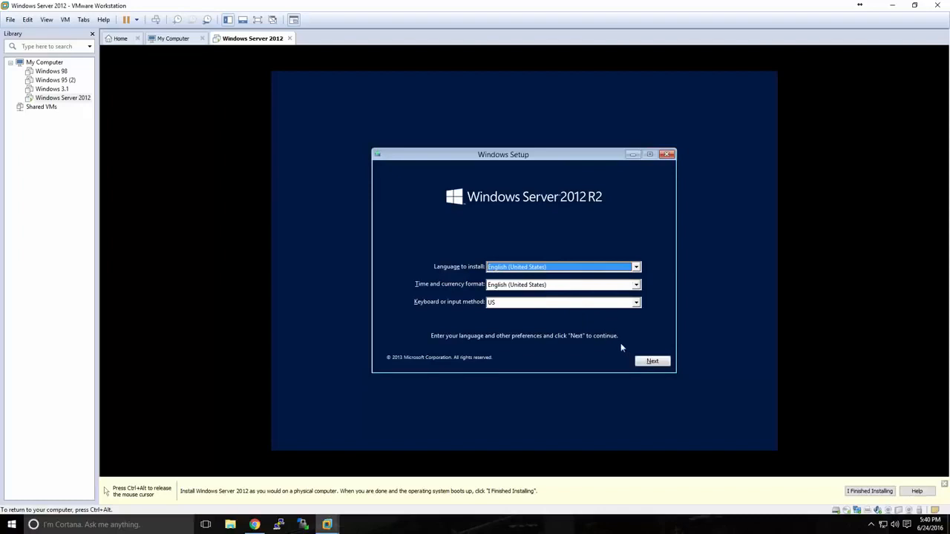
{"action": "left_click", "coordinate": [643, 363]}
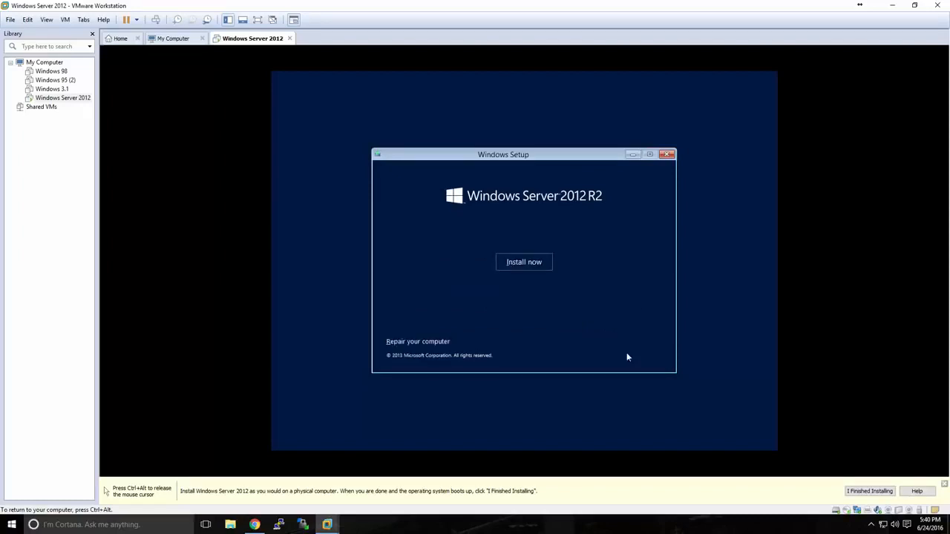
{"action": "left_click", "coordinate": [523, 266]}
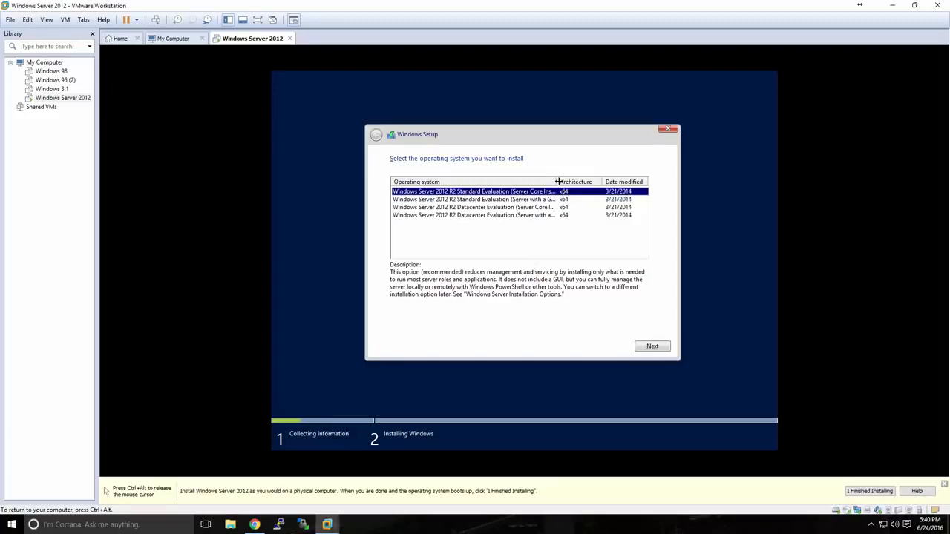
Choose Standard Evaluation (Server with a GUI), accept the licence terms, and pick Custom install
{"action": "left_click_drag", "start_coordinate": [555, 182], "coordinate": [576, 182]}
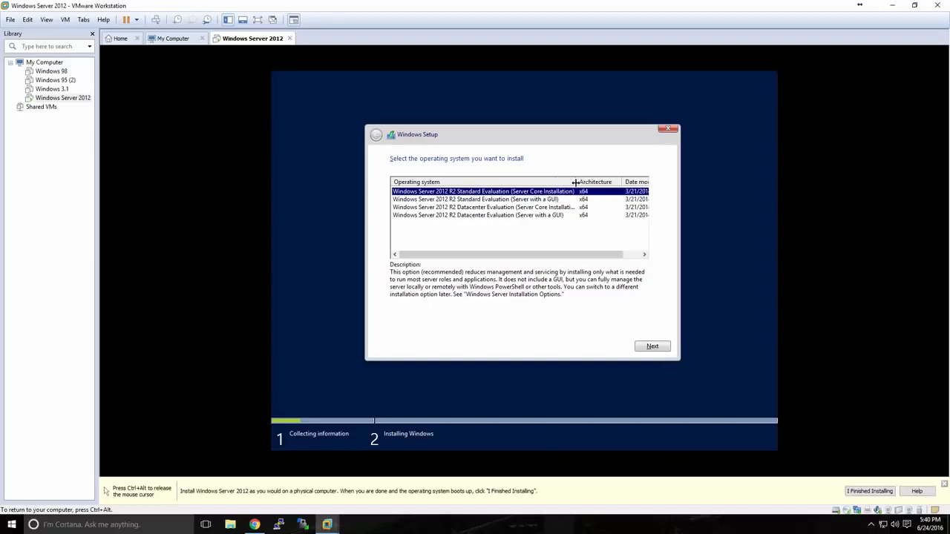
{"action": "left_click", "coordinate": [535, 201]}
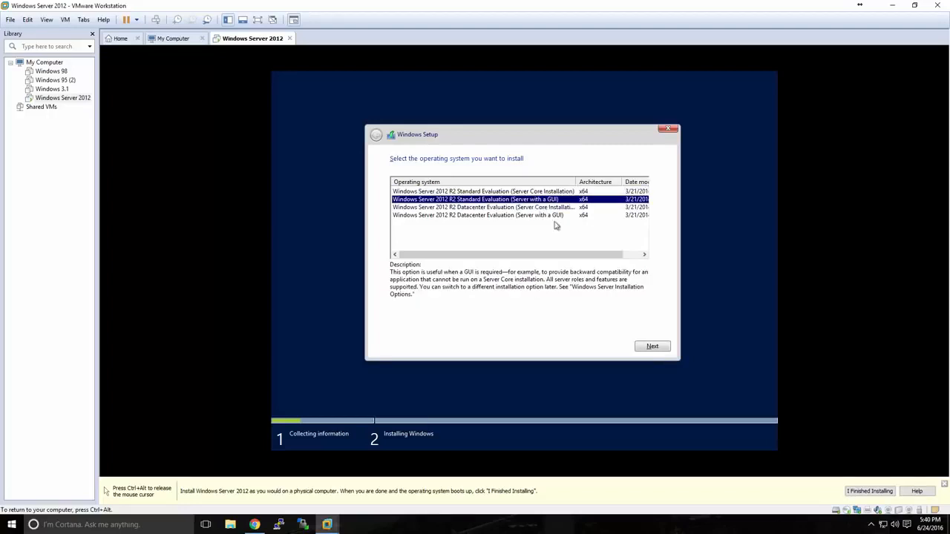
{"action": "left_click", "coordinate": [651, 346]}
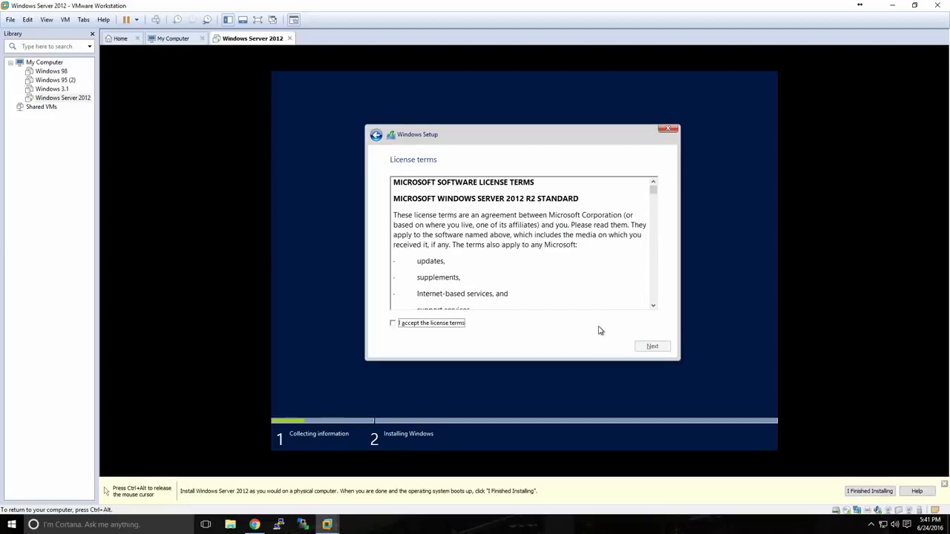
{"action": "left_click", "coordinate": [456, 324]}
{"action": "left_click", "coordinate": [640, 347]}
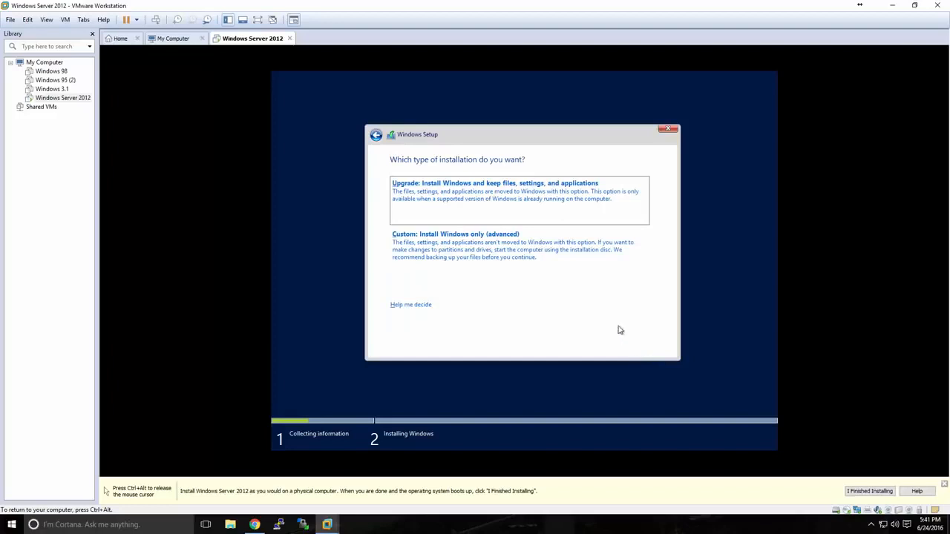
{"action": "left_click", "coordinate": [479, 247]}
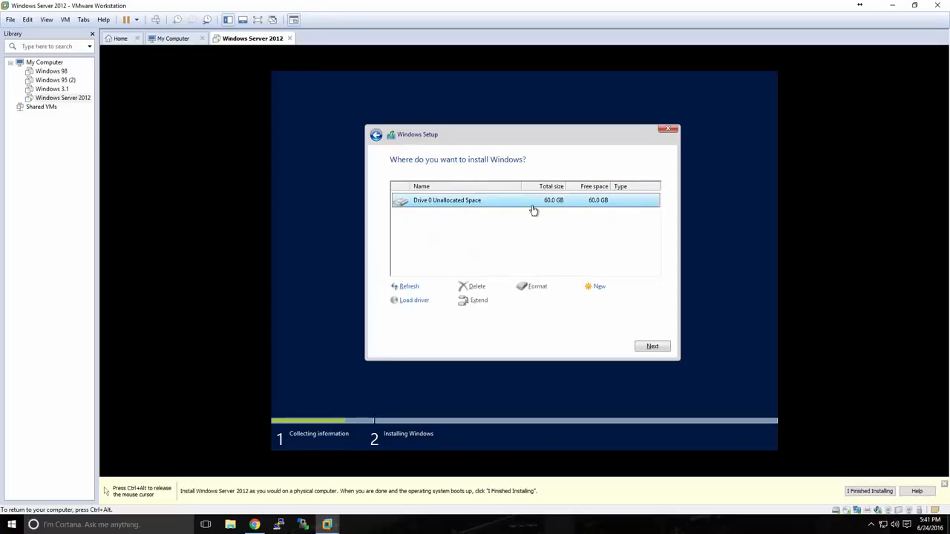
Install Windows onto Drive 0's 60 GB unallocated space, releasing input back to the host
{"action": "left_click", "coordinate": [648, 347]}
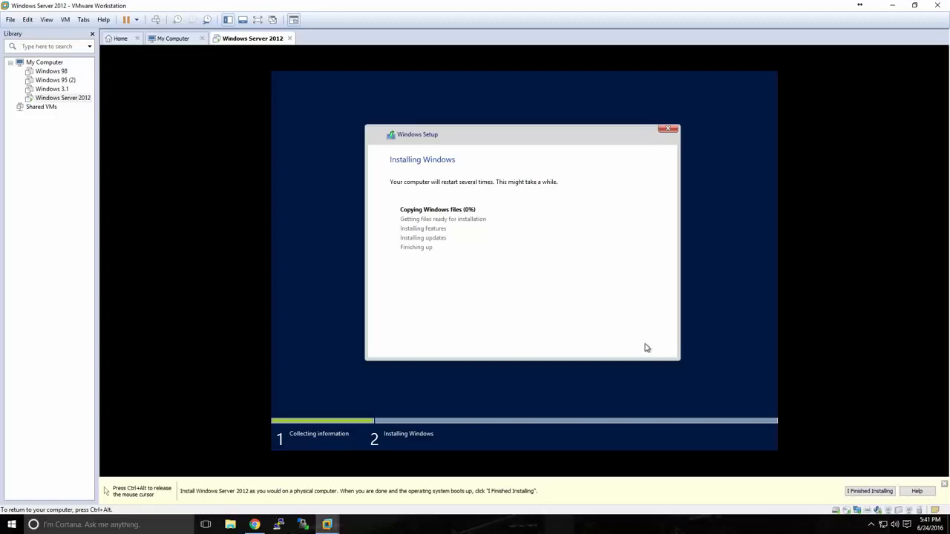
{"action": "key", "text": "ctrl+alt"}
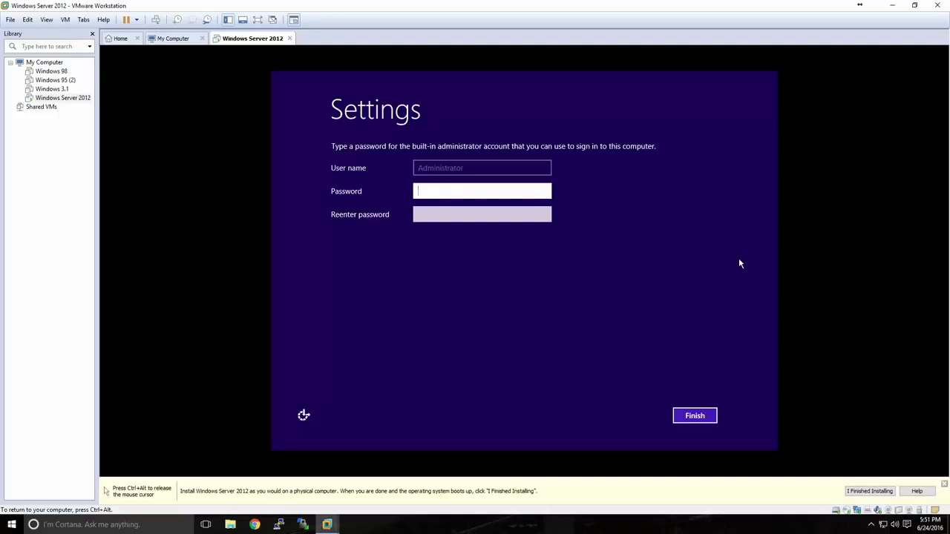
Enter and confirm the new Administrator password, then finish the initial setup
{"action": "type", "text": "Password1!123"}
{"action": "key", "text": "Tab"}
{"action": "type", "text": "Passwor"}
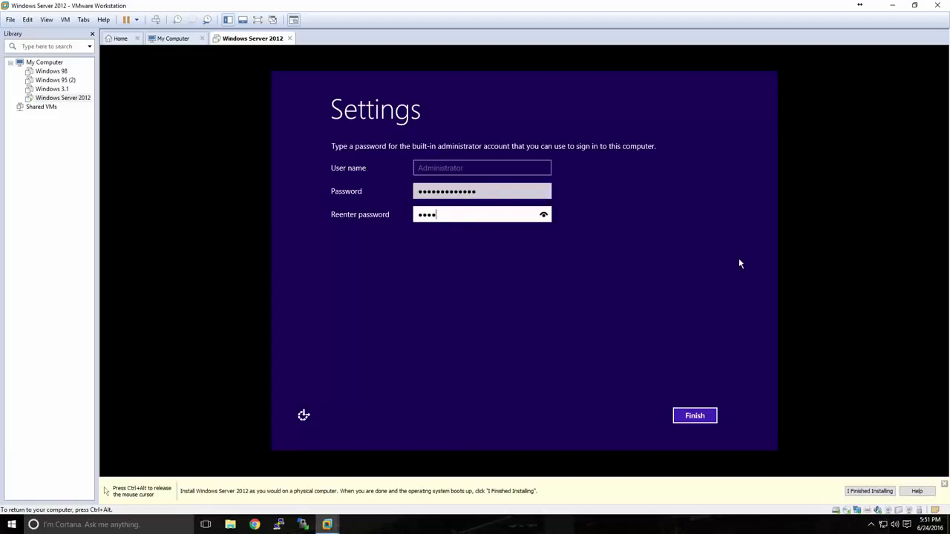
{"action": "type", "text": "d1!123"}
{"action": "left_click", "coordinate": [698, 415]}
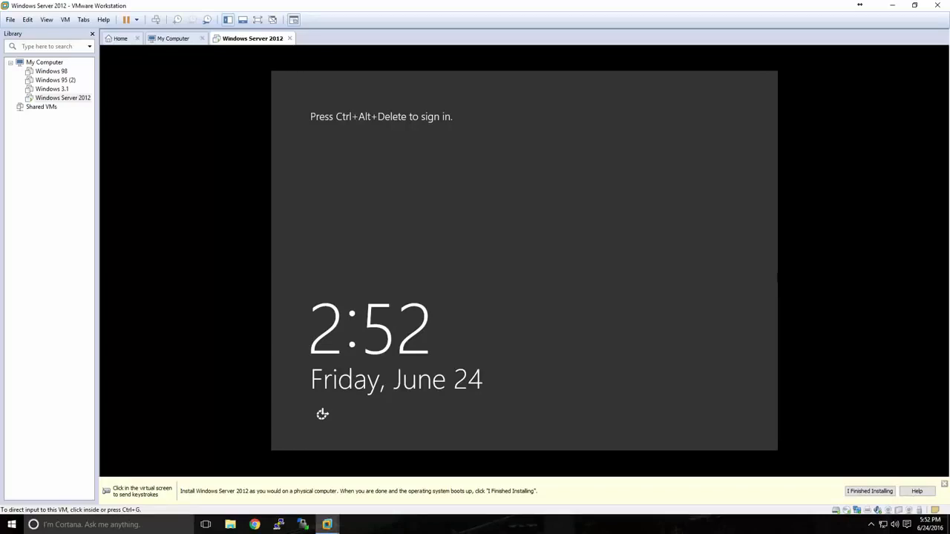
Sign in to the guest as Administrator with the new password using Ctrl+Alt+Insert
{"action": "left_click", "coordinate": [769, 256]}
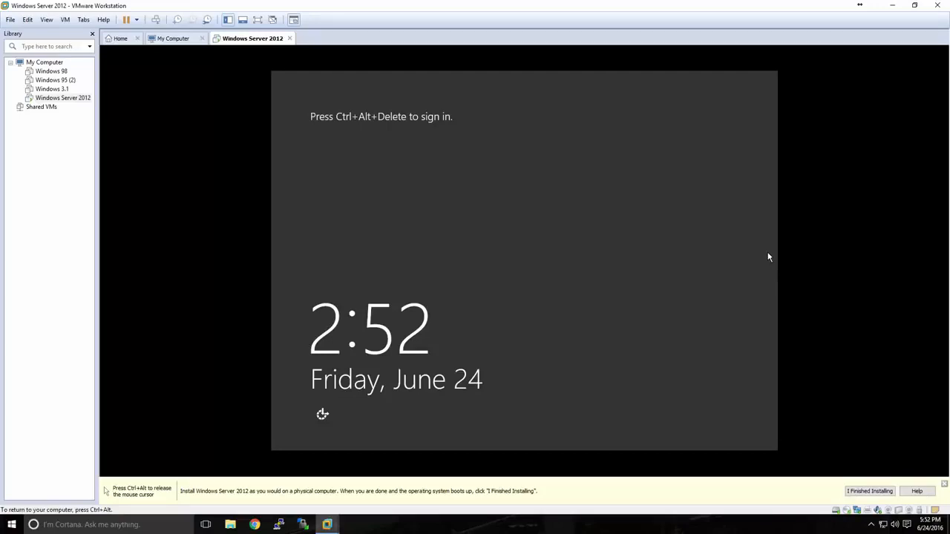
{"action": "key", "text": "ctrl+alt+Insert"}
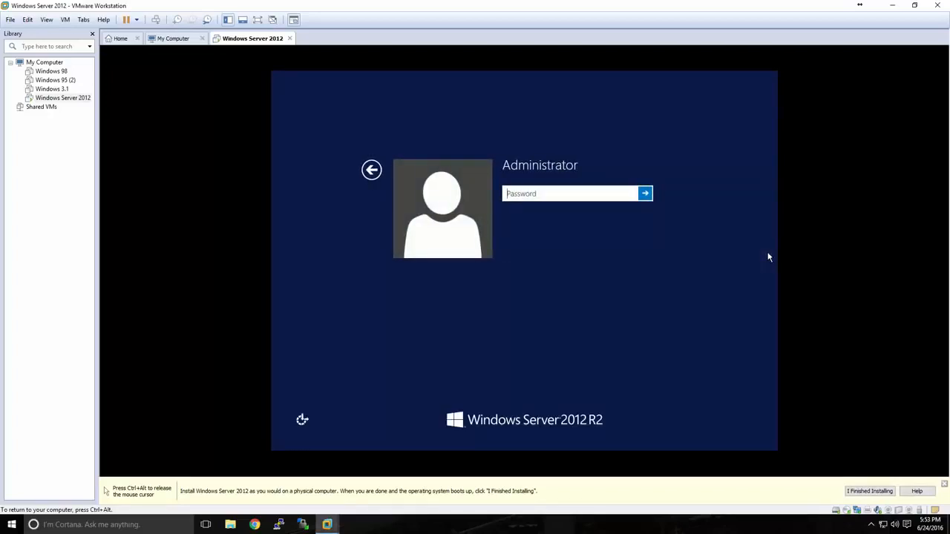
{"action": "type", "text": "**************"}
{"action": "key", "text": "Return"}
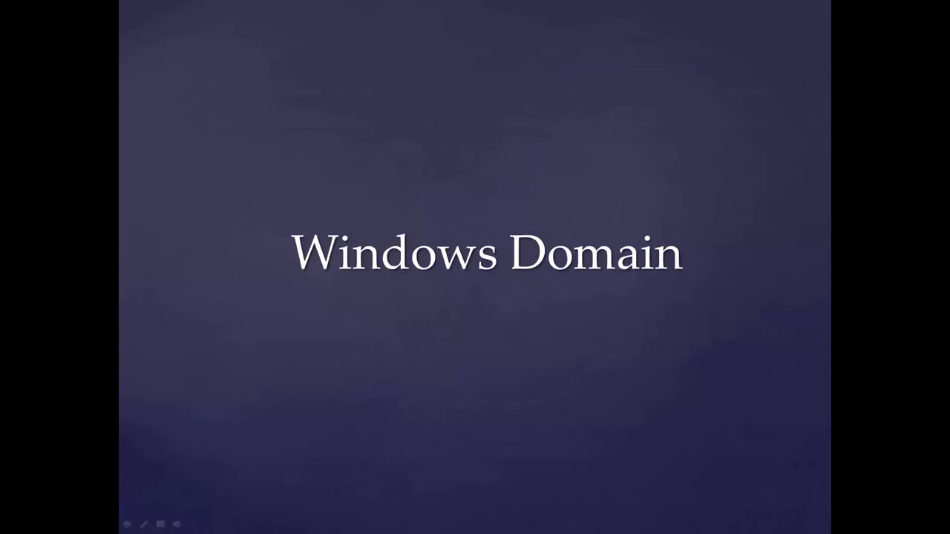
Advance the slideshow to the 'What is a Windows Domain?' slide
{"action": "key", "text": "Right"}
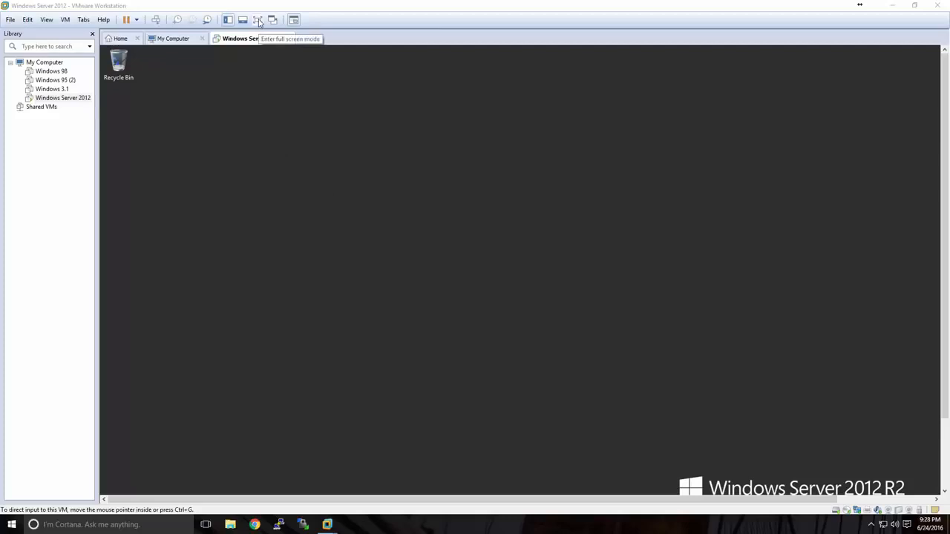
Put the Windows Server 2012 R2 guest into full screen, leave it briefly, then return to full screen
{"action": "left_click", "coordinate": [258, 21]}
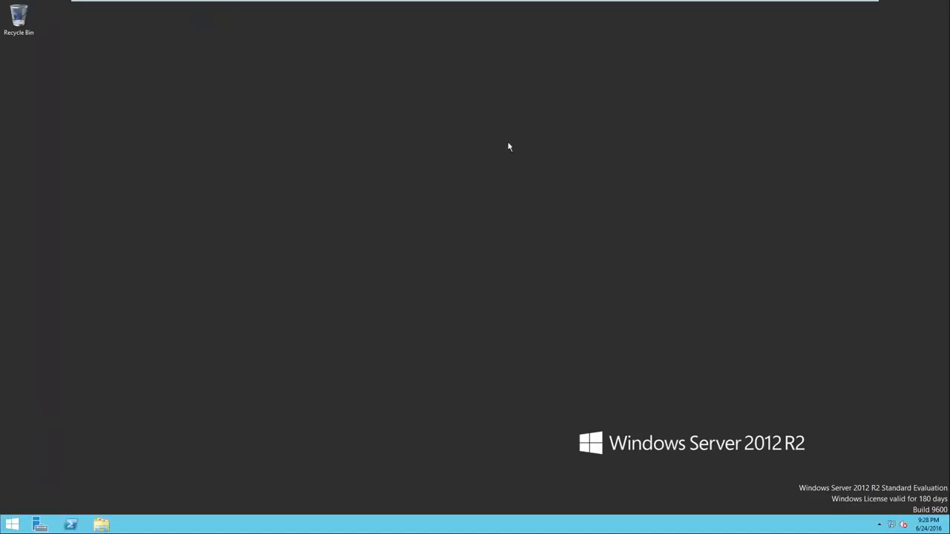
{"action": "mouse_move", "coordinate": [450, 8]}
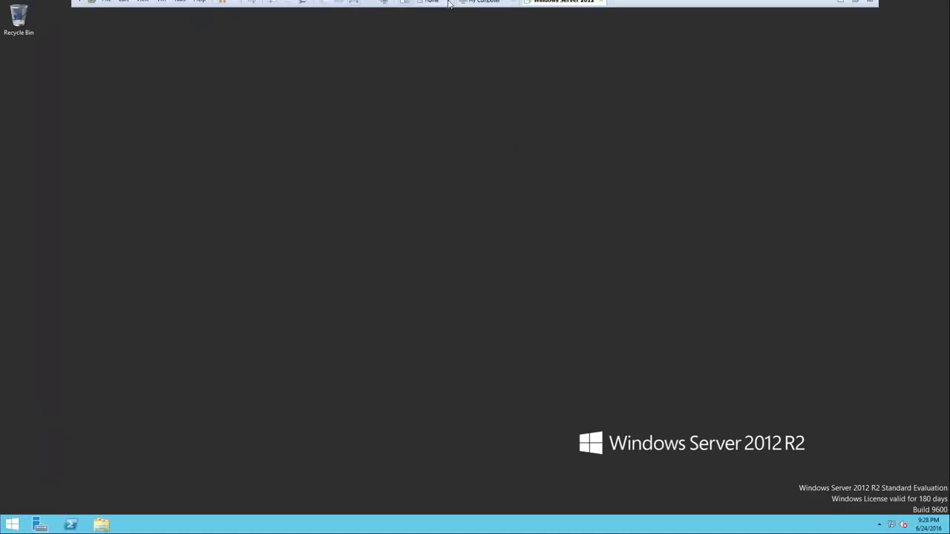
{"action": "left_click", "coordinate": [356, 7]}
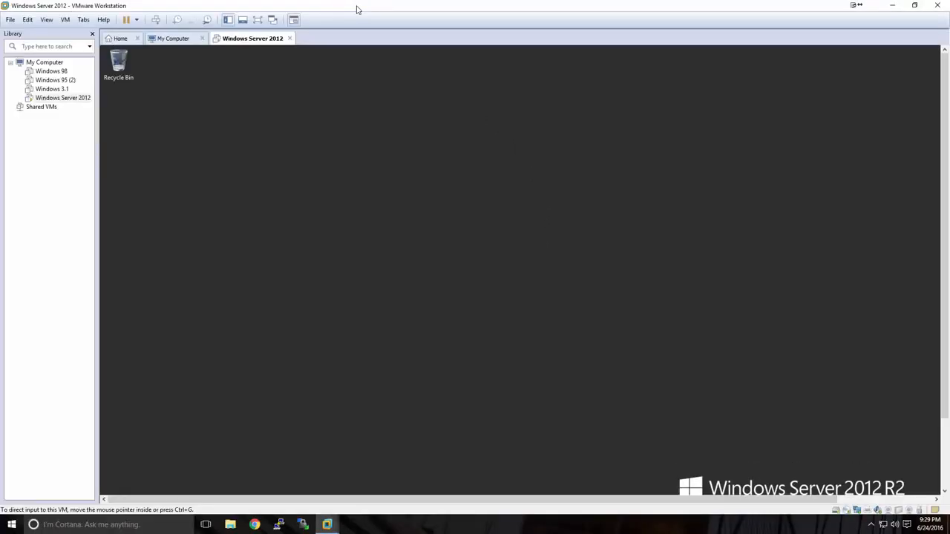
{"action": "left_click", "coordinate": [258, 20]}
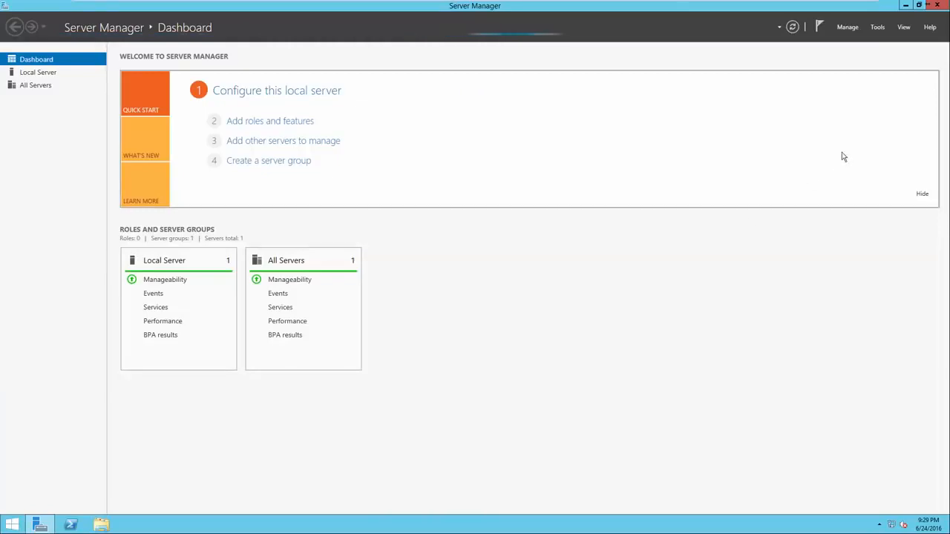
Restart Server Manager from the Start screen and open the Local Server page for SVR-MG-001
{"action": "left_click", "coordinate": [936, 6]}
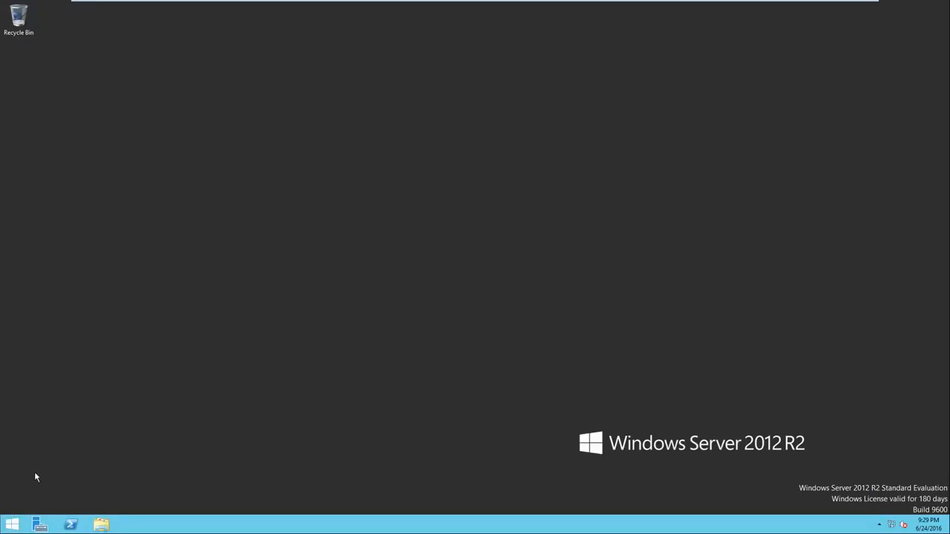
{"action": "left_click", "coordinate": [11, 527]}
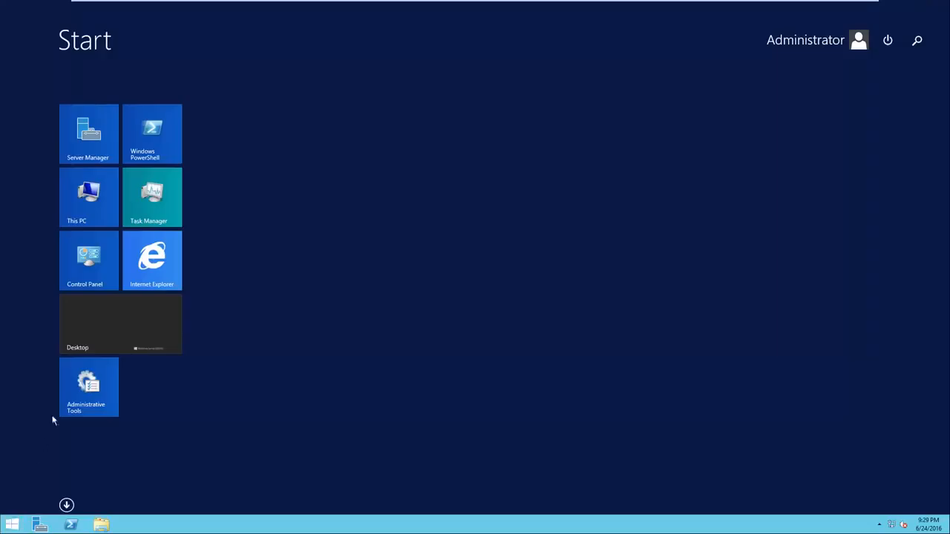
{"action": "left_click", "coordinate": [102, 155]}
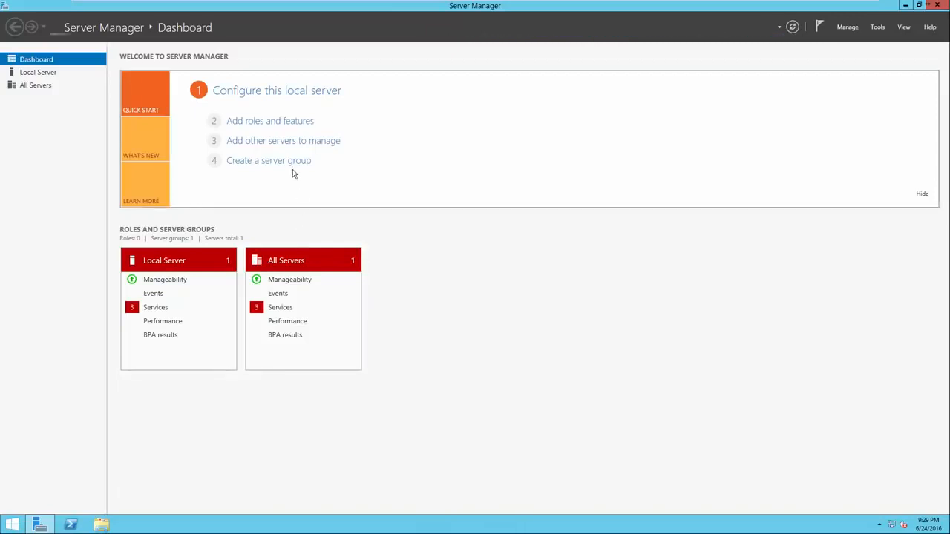
{"action": "left_click", "coordinate": [262, 93]}
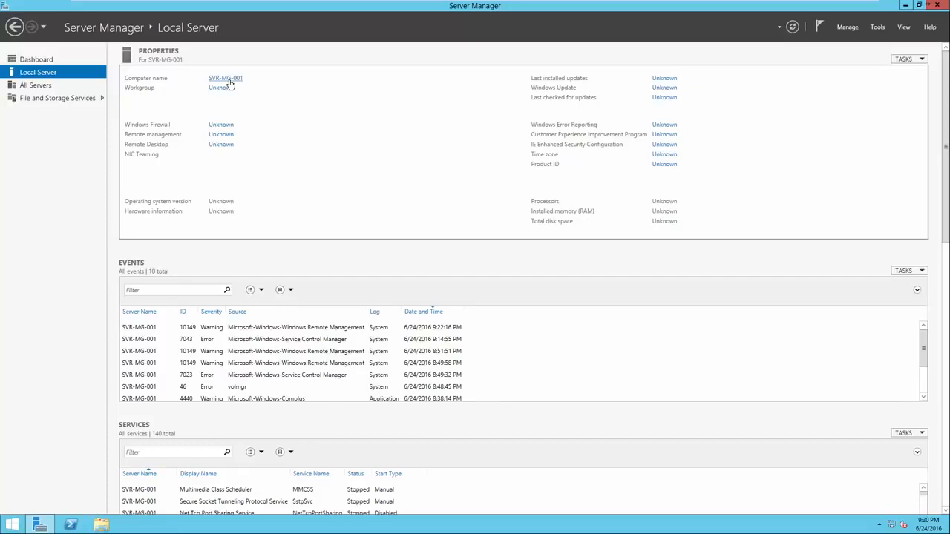
{"action": "left_click", "coordinate": [230, 82]}
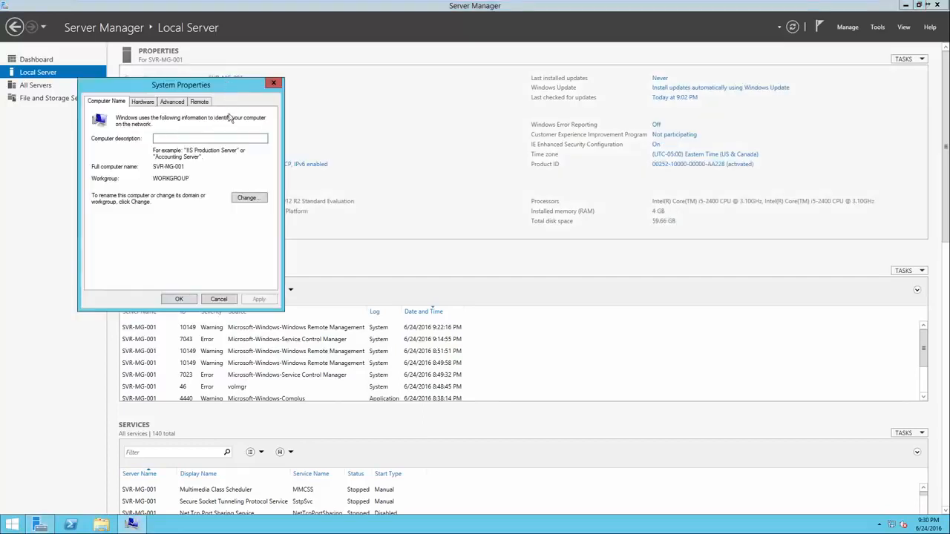
{"action": "left_click_drag", "start_coordinate": [219, 88], "coordinate": [483, 95]}
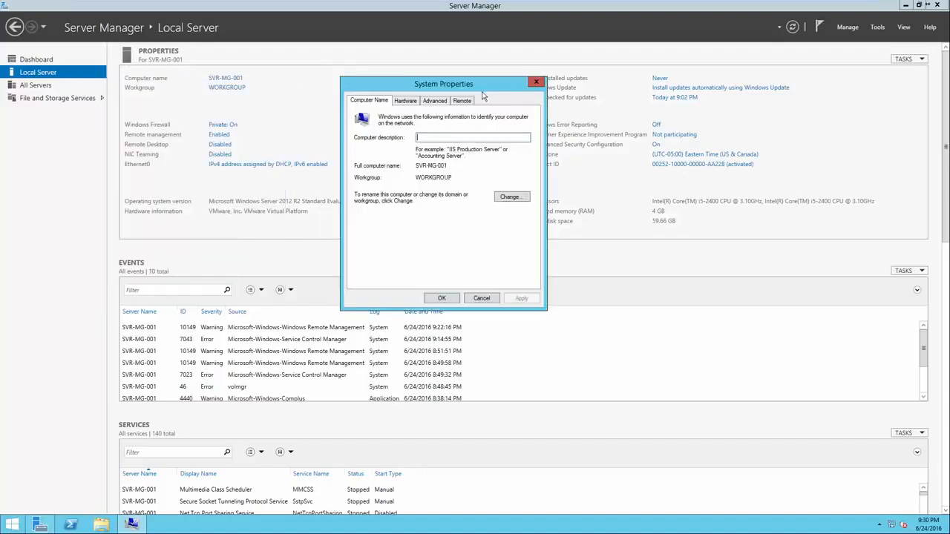
{"action": "left_click", "coordinate": [512, 197]}
{"action": "left_click", "coordinate": [394, 159]}
{"action": "double_click", "coordinate": [394, 159]}
{"action": "left_click", "coordinate": [396, 158]}
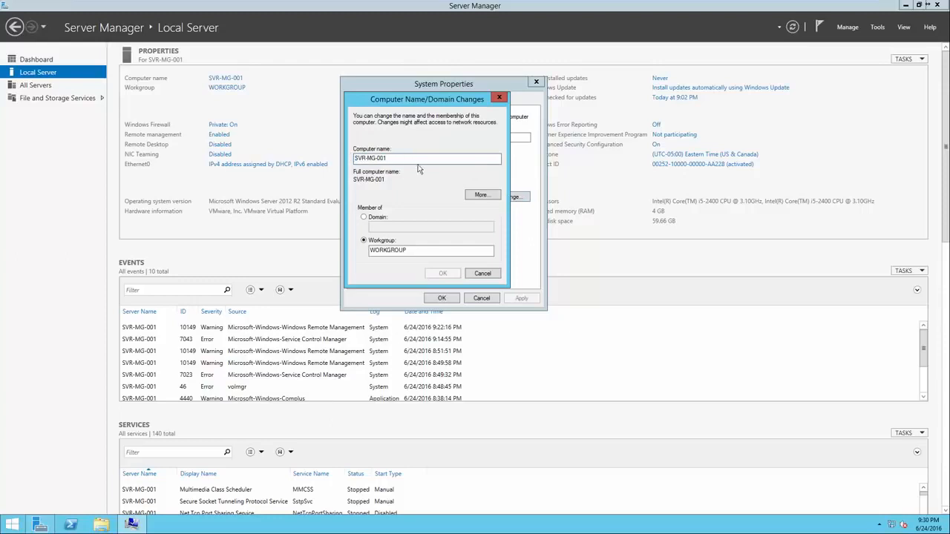
{"action": "left_click", "coordinate": [492, 273]}
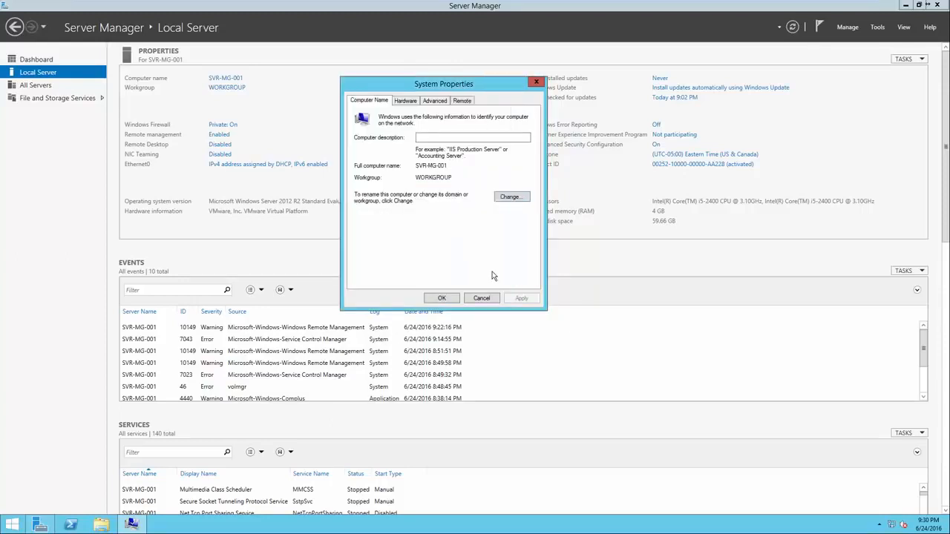
{"action": "left_click", "coordinate": [442, 298]}
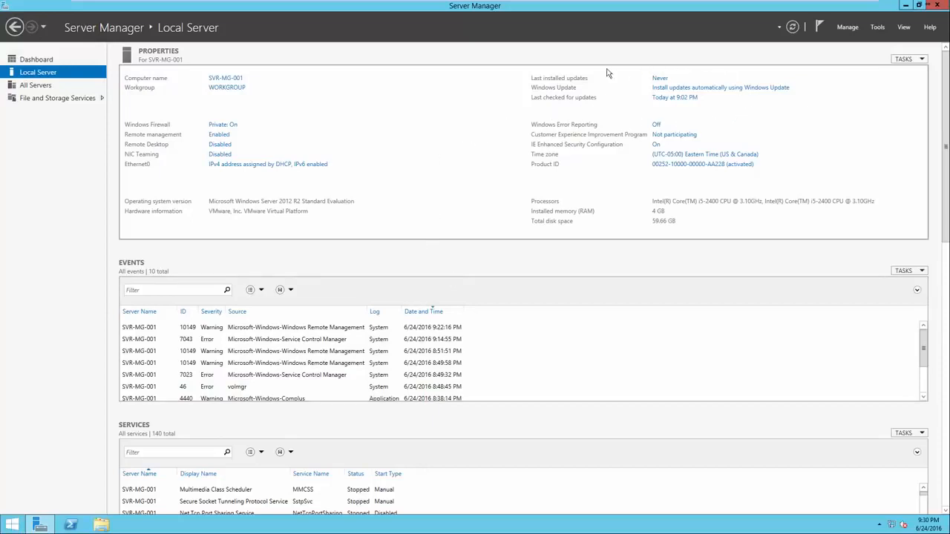
{"action": "left_click", "coordinate": [663, 90]}
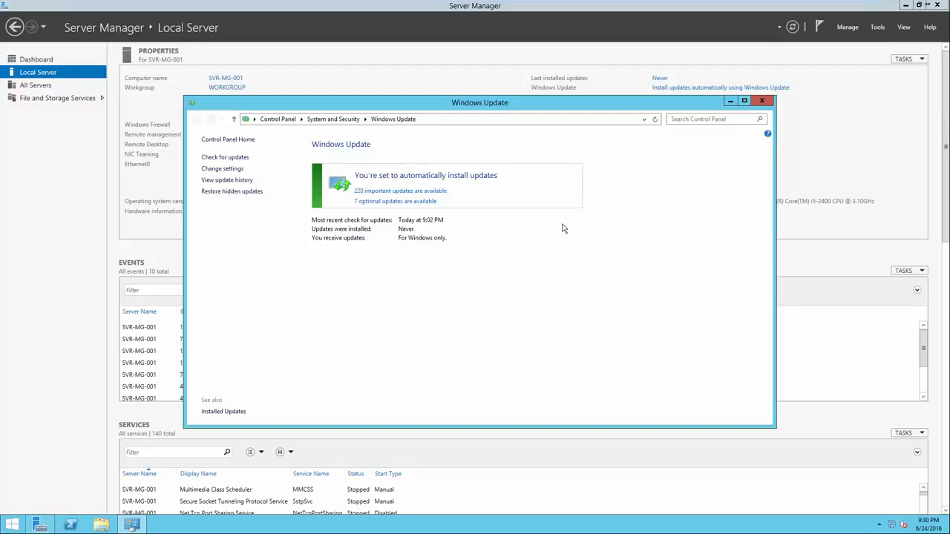
{"action": "left_click", "coordinate": [761, 101]}
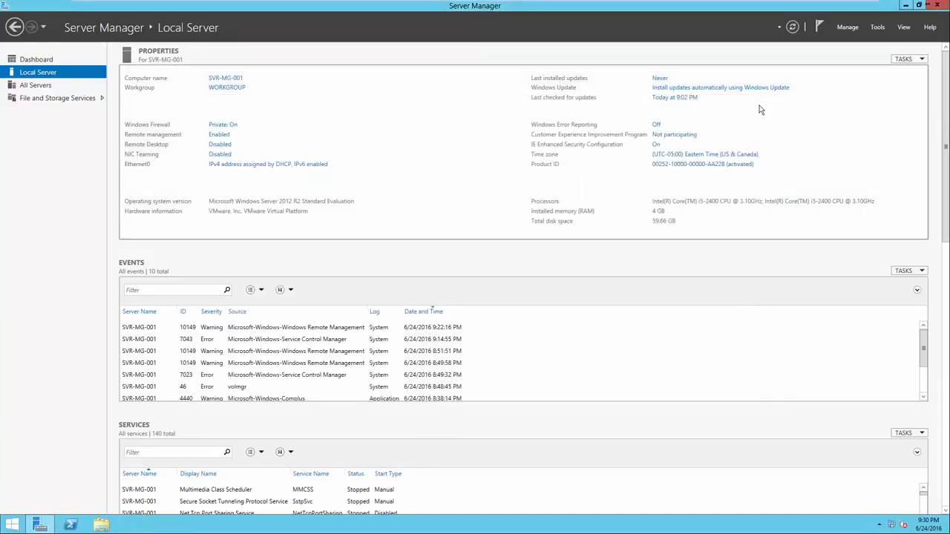
Check date, time and Eastern time zone, review the time-b.nist.gov internet time server without changes, and close
{"action": "left_click", "coordinate": [699, 155]}
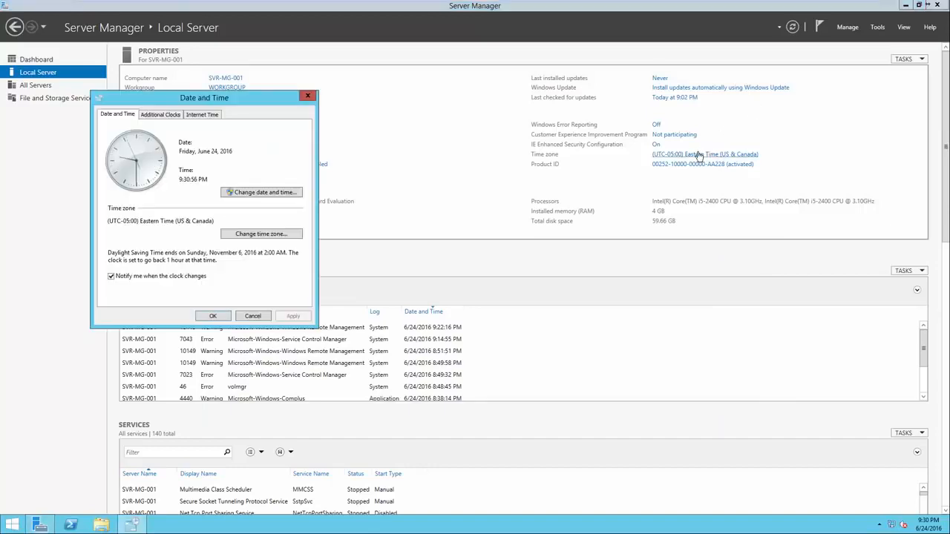
{"action": "left_click_drag", "start_coordinate": [242, 97], "coordinate": [499, 97]}
{"action": "left_click", "coordinate": [469, 116]}
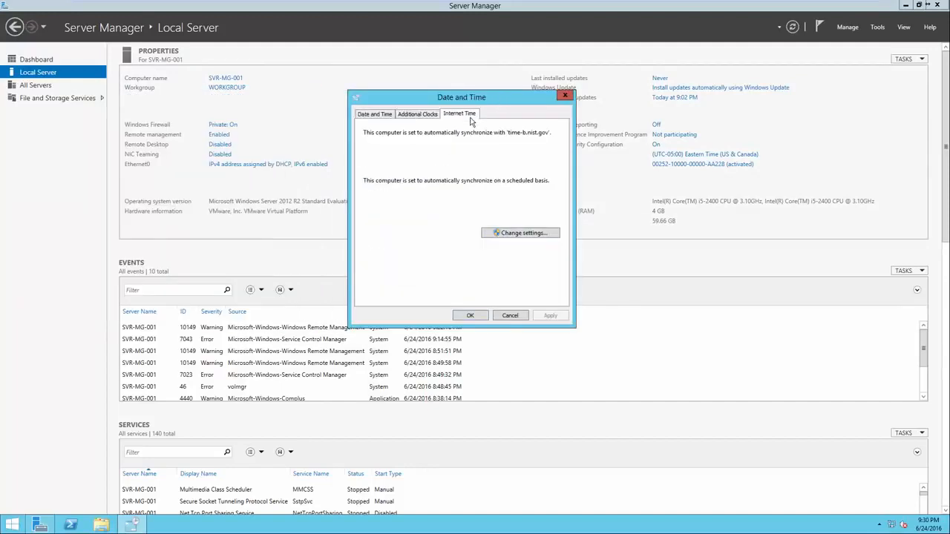
{"action": "left_click", "coordinate": [519, 233]}
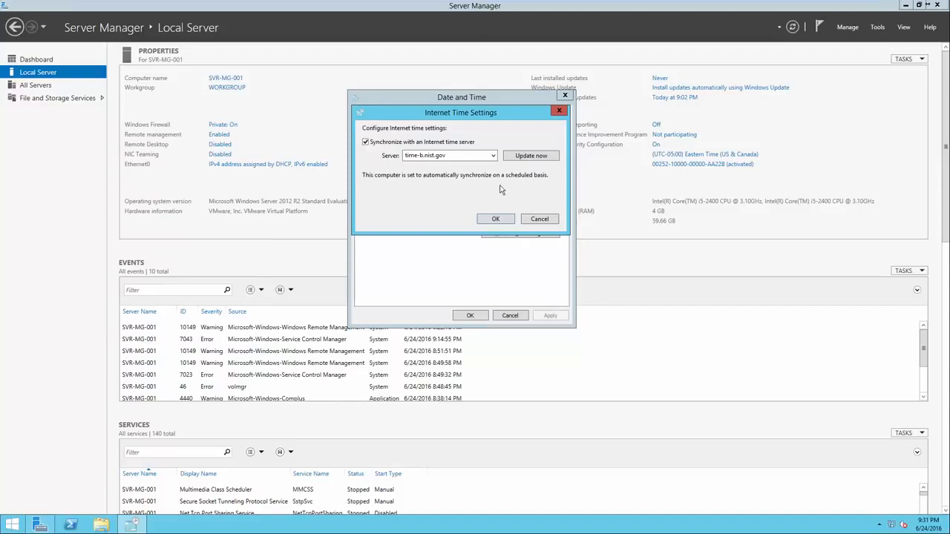
{"action": "left_click", "coordinate": [493, 156]}
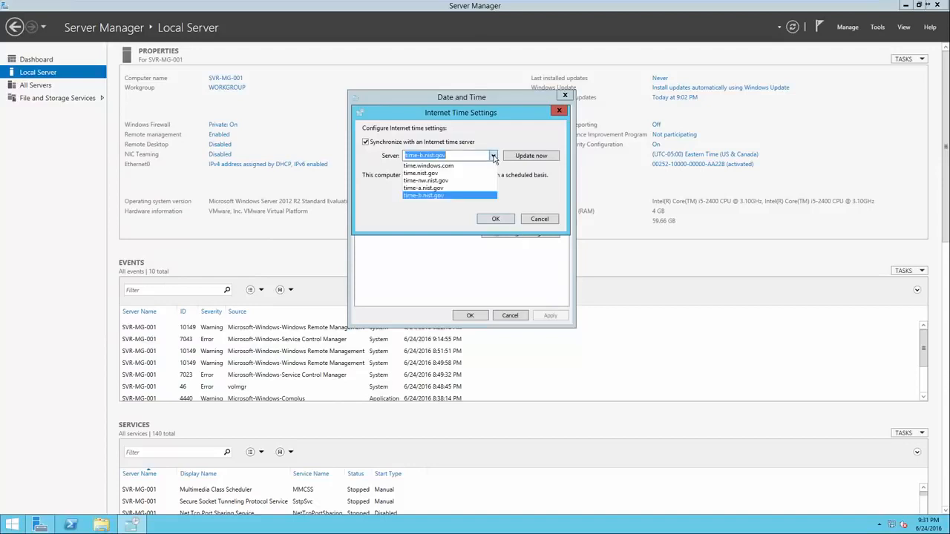
{"action": "left_click", "coordinate": [483, 196]}
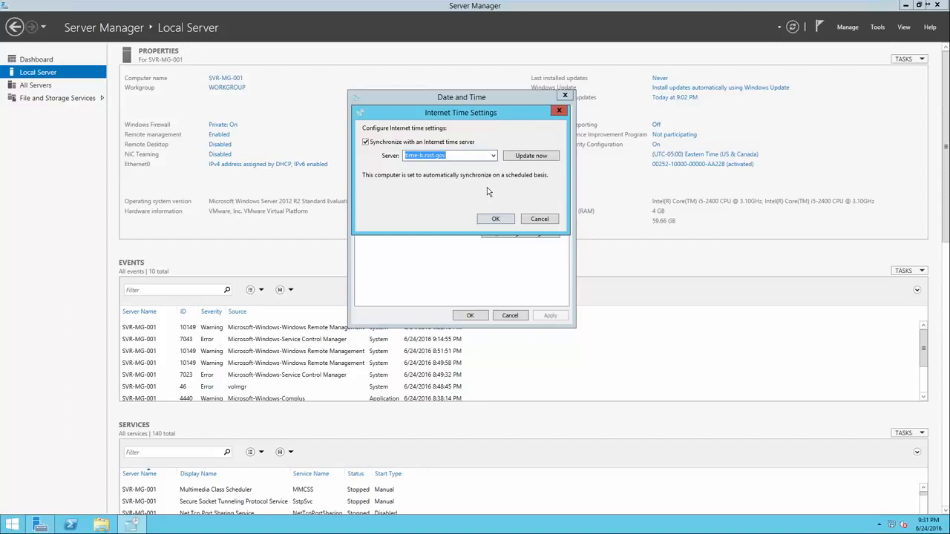
{"action": "left_click", "coordinate": [528, 219]}
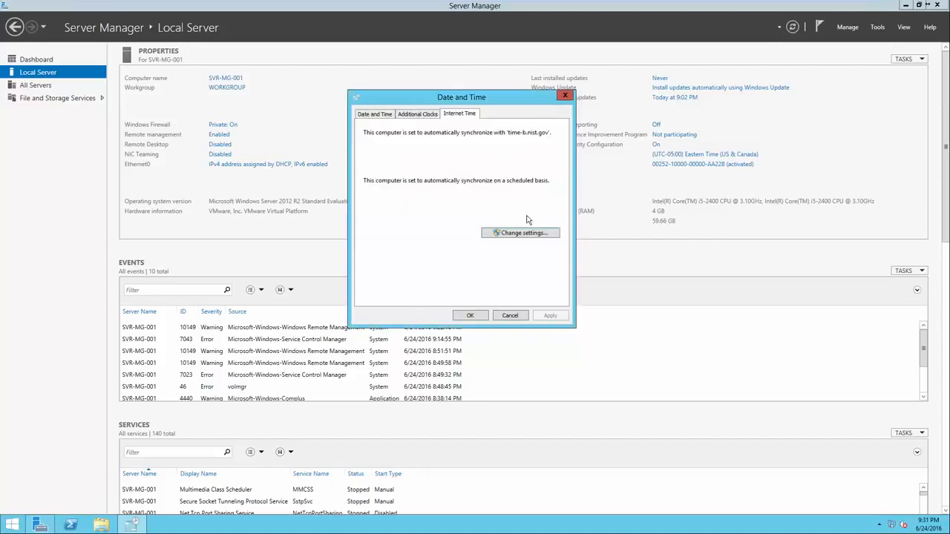
{"action": "left_click", "coordinate": [377, 115]}
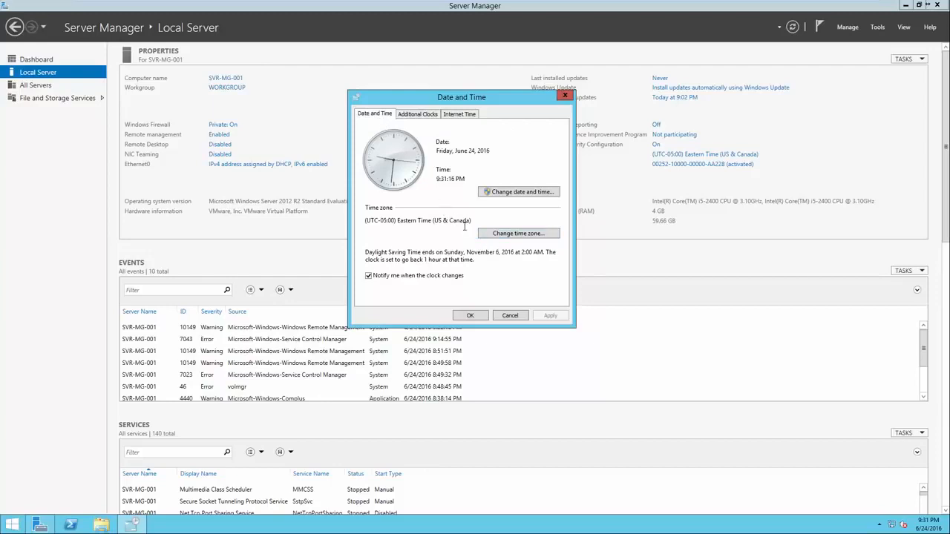
{"action": "left_click", "coordinate": [471, 317]}
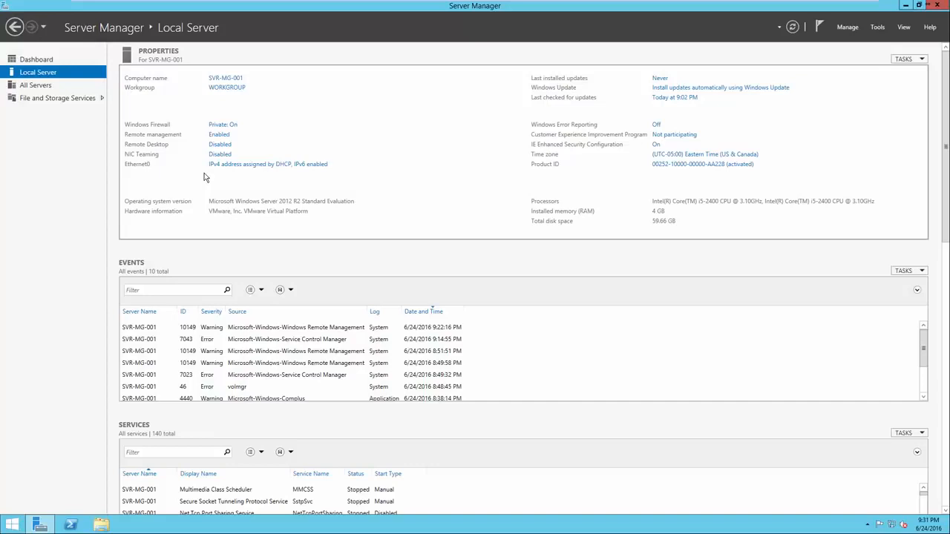
Open Network Connections and bring up the Ethernet0 connection status
{"action": "left_click", "coordinate": [246, 166]}
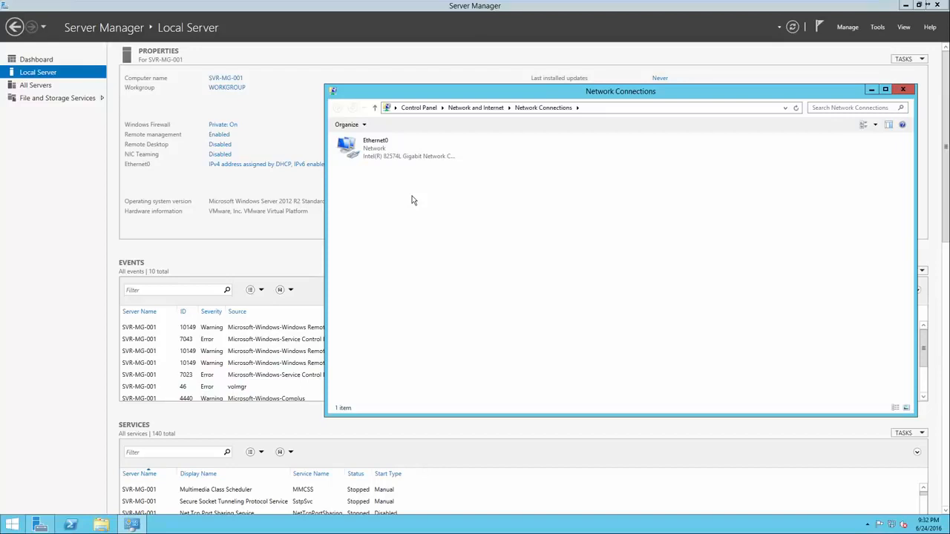
{"action": "right_click", "coordinate": [398, 156]}
{"action": "left_click", "coordinate": [388, 153]}
{"action": "right_click", "coordinate": [388, 151]}
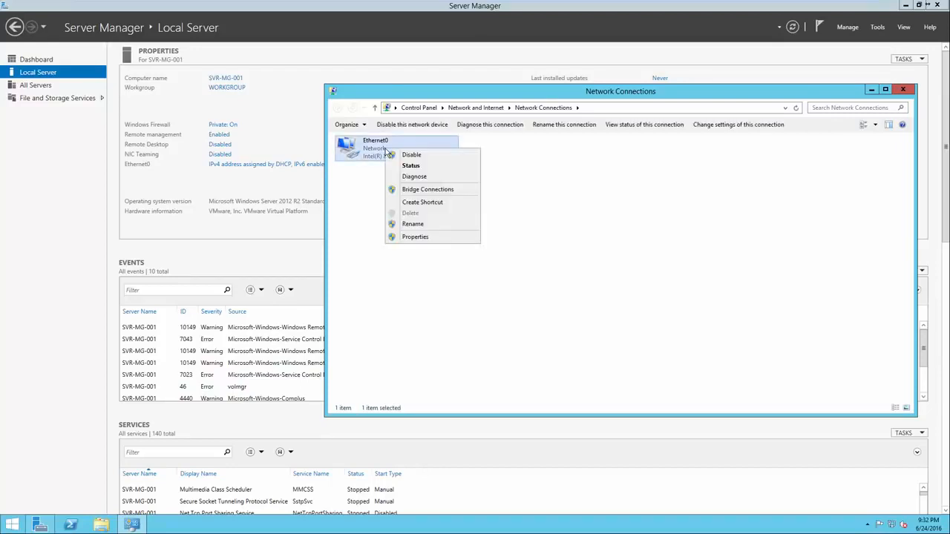
{"action": "left_click", "coordinate": [404, 165]}
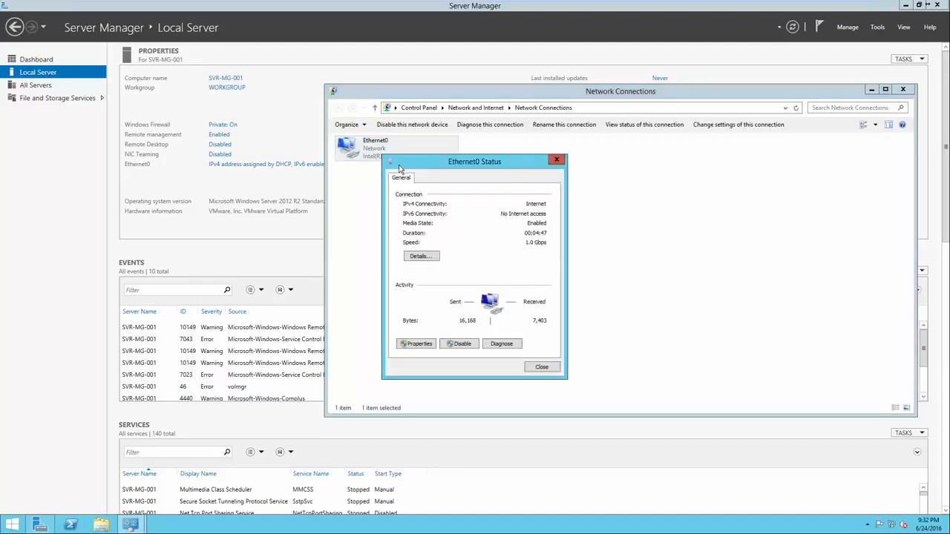
Inspect Ethernet0's IPv4 address, default gateway and DNS server in Network Connection Details, then close it
{"action": "left_click", "coordinate": [423, 256]}
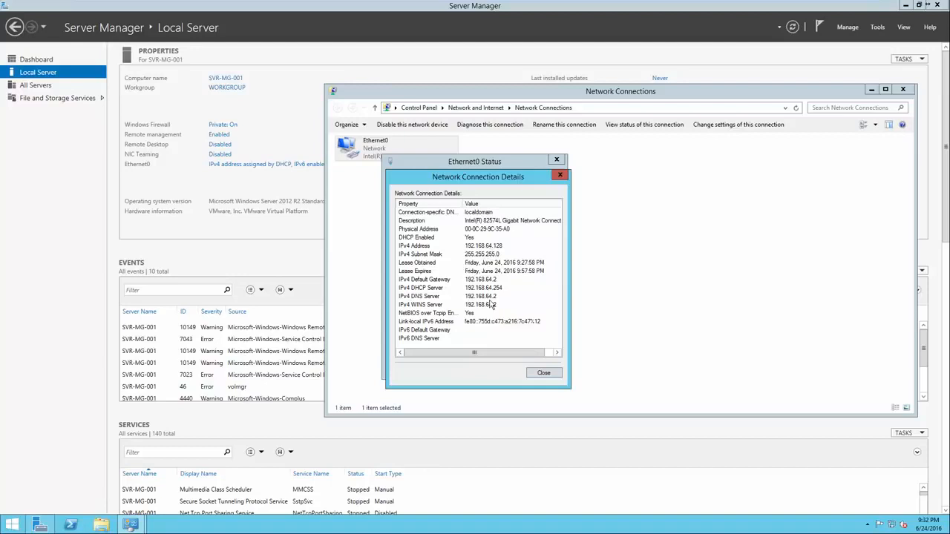
{"action": "left_click", "coordinate": [479, 280]}
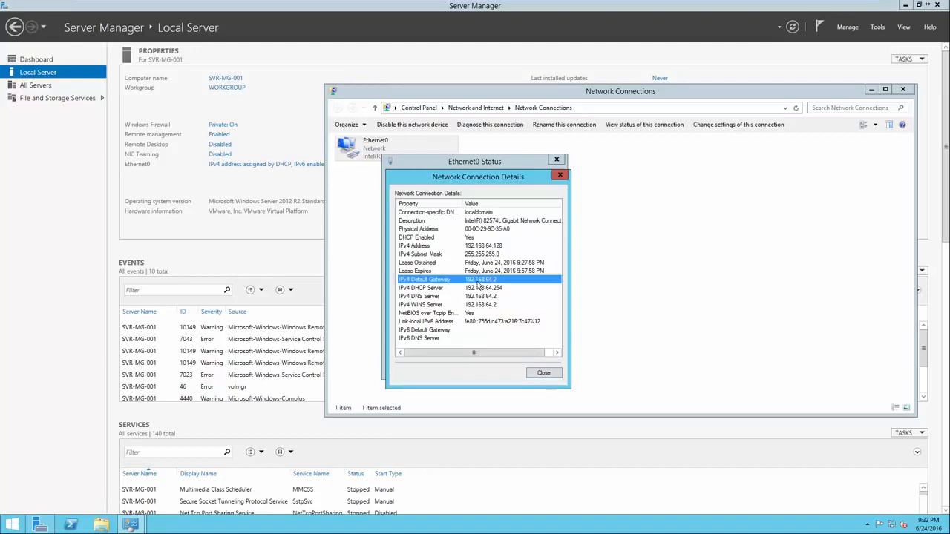
{"action": "left_click", "coordinate": [479, 247]}
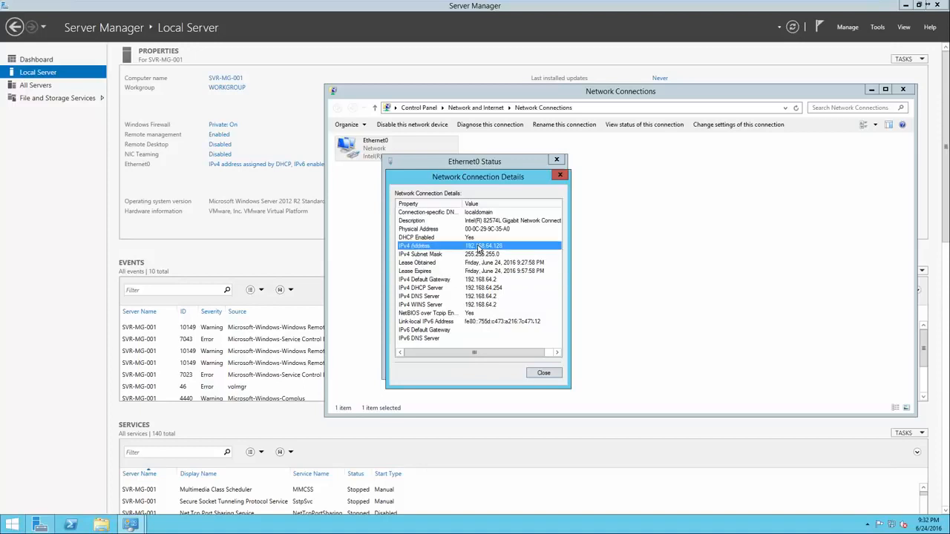
{"action": "left_click", "coordinate": [477, 279]}
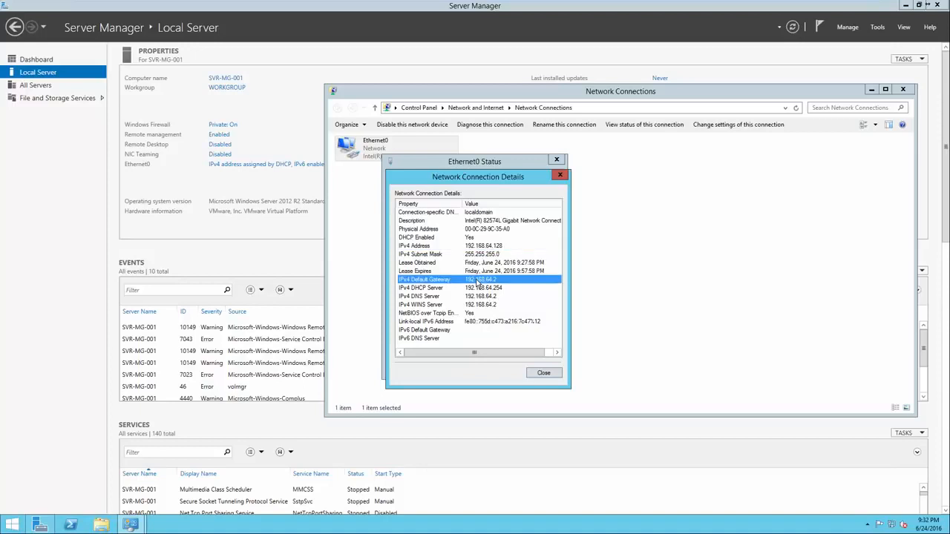
{"action": "left_click", "coordinate": [476, 297]}
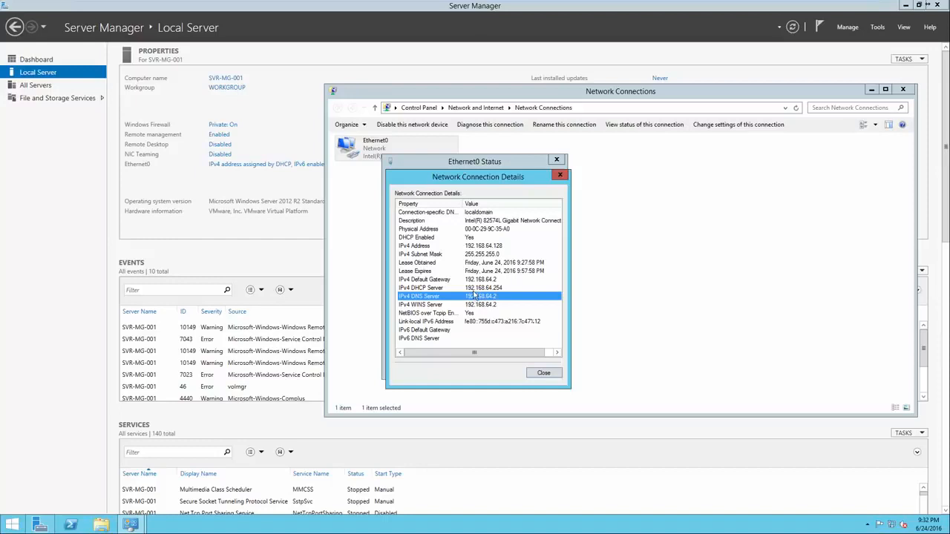
{"action": "left_click", "coordinate": [542, 373]}
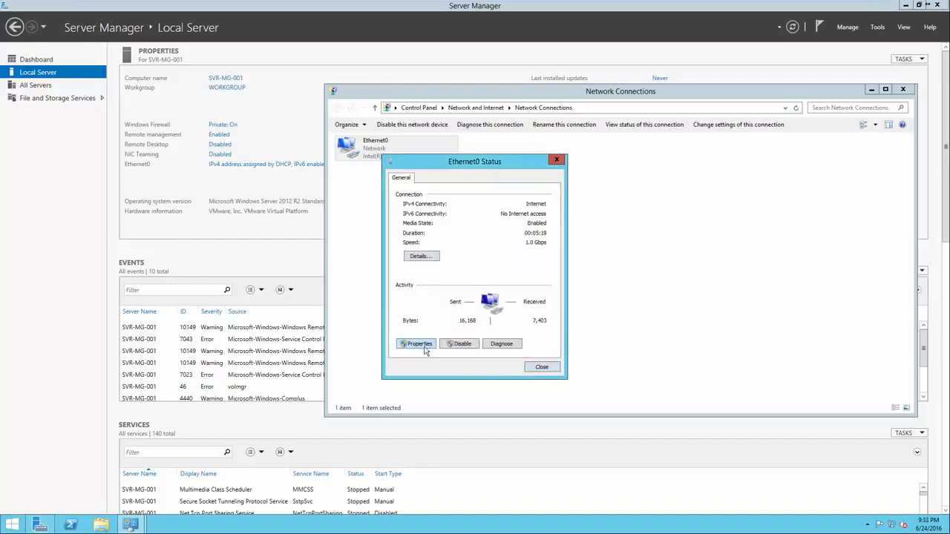
Switch Ethernet0's TCP/IPv4 to static address 192.168.64.128 with subnet mask 255.255.255.0
{"action": "left_click", "coordinate": [419, 344]}
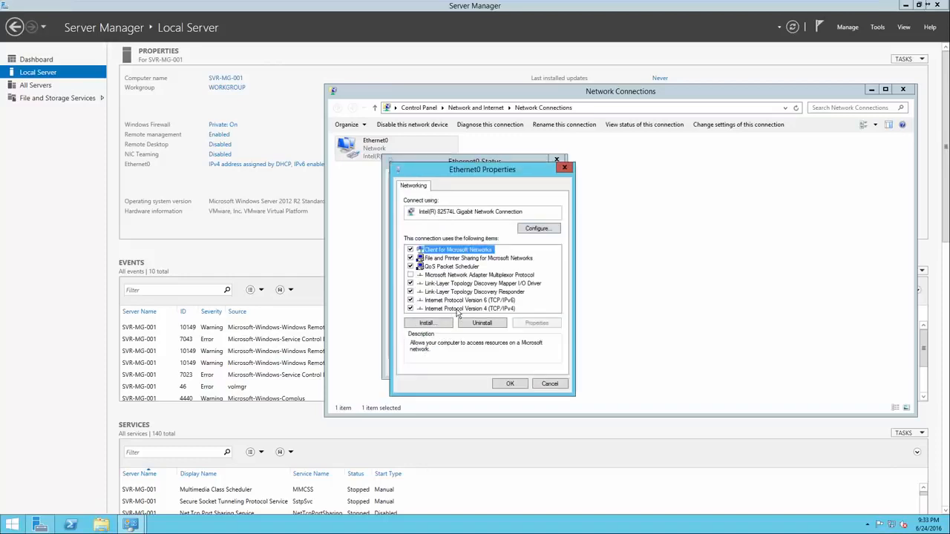
{"action": "double_click", "coordinate": [458, 311]}
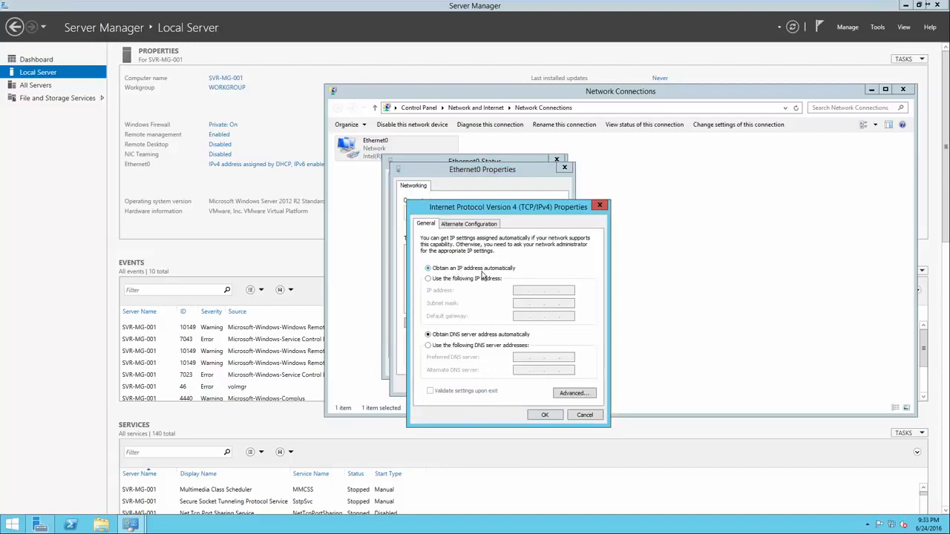
{"action": "left_click", "coordinate": [473, 281]}
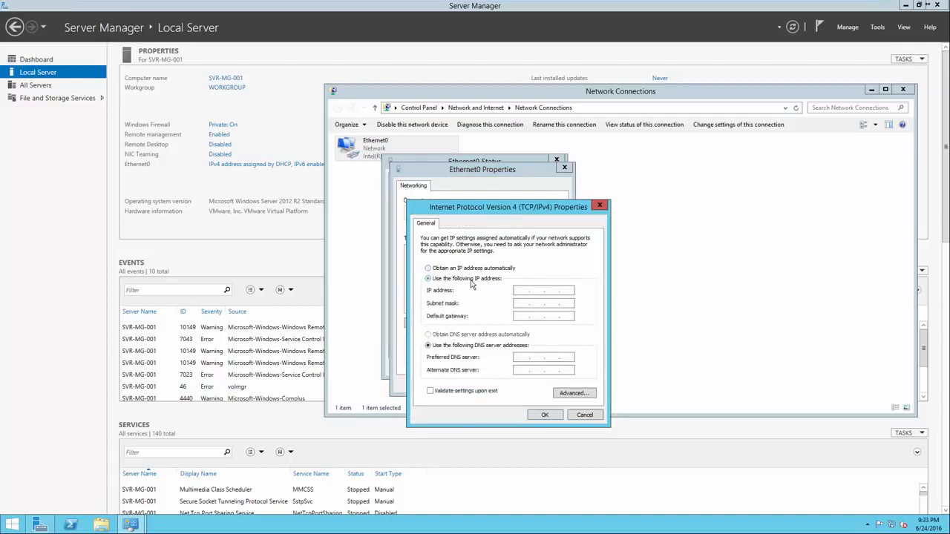
{"action": "left_click", "coordinate": [519, 291]}
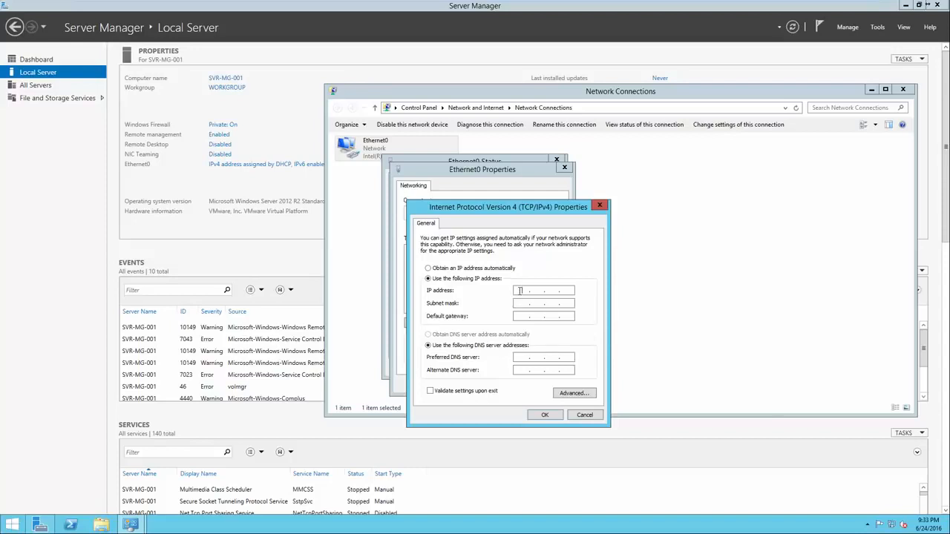
{"action": "type", "text": "192 . 168 . 64 . 128"}
{"action": "left_click", "coordinate": [551, 303]}
{"action": "left_click", "coordinate": [517, 315]}
Set gateway and preferred DNS to 192.168.64.2, apply the settings and close the status window
{"action": "type", "text": "192 . 168 . 62"}
{"action": "key", "text": "BackSpace"}
{"action": "type", "text": "4.2"}
{"action": "left_click", "coordinate": [527, 358]}
{"action": "type", "text": "192 . 168 . 64 . 2"}
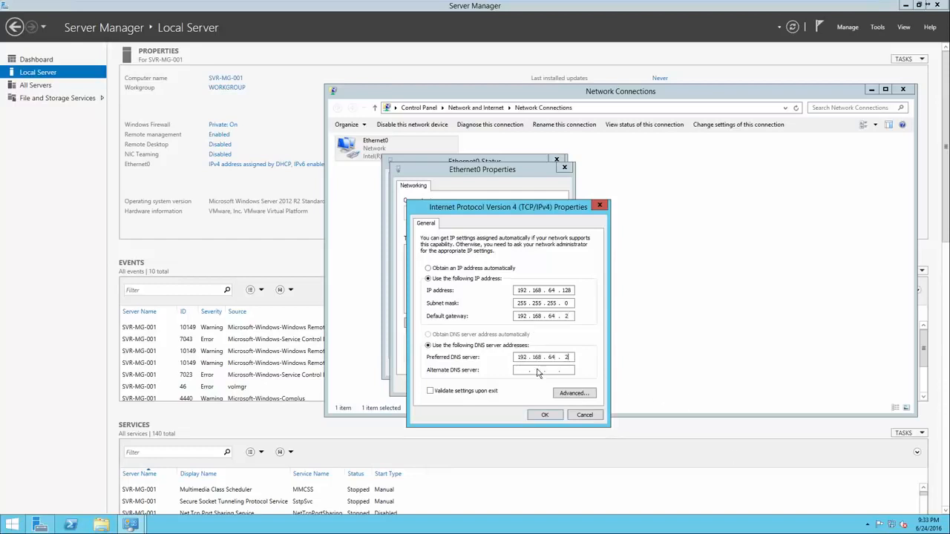
{"action": "left_click", "coordinate": [545, 416]}
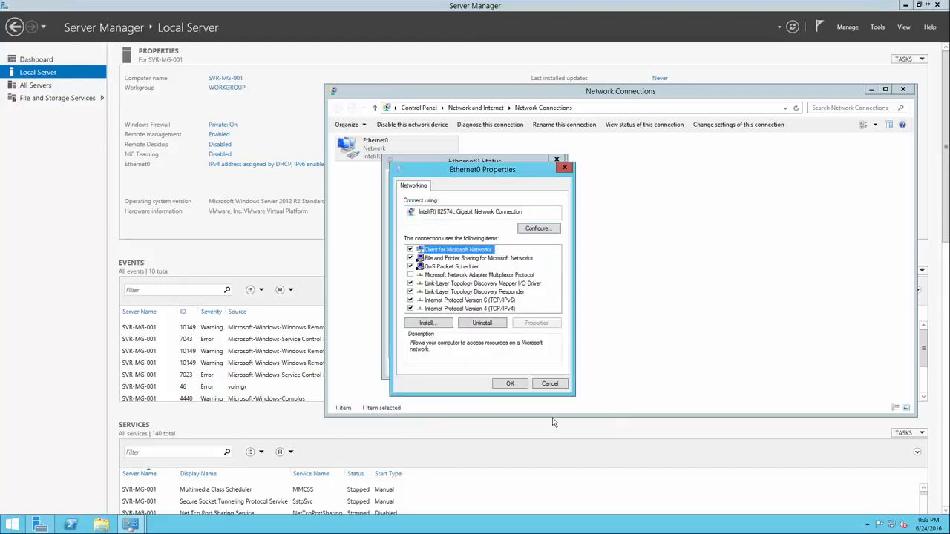
{"action": "left_click", "coordinate": [511, 383]}
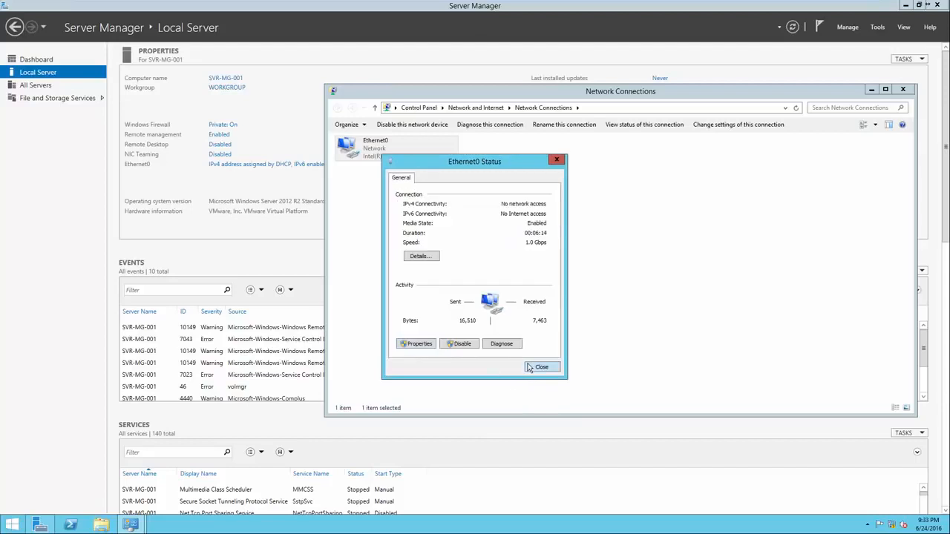
{"action": "left_click", "coordinate": [540, 367]}
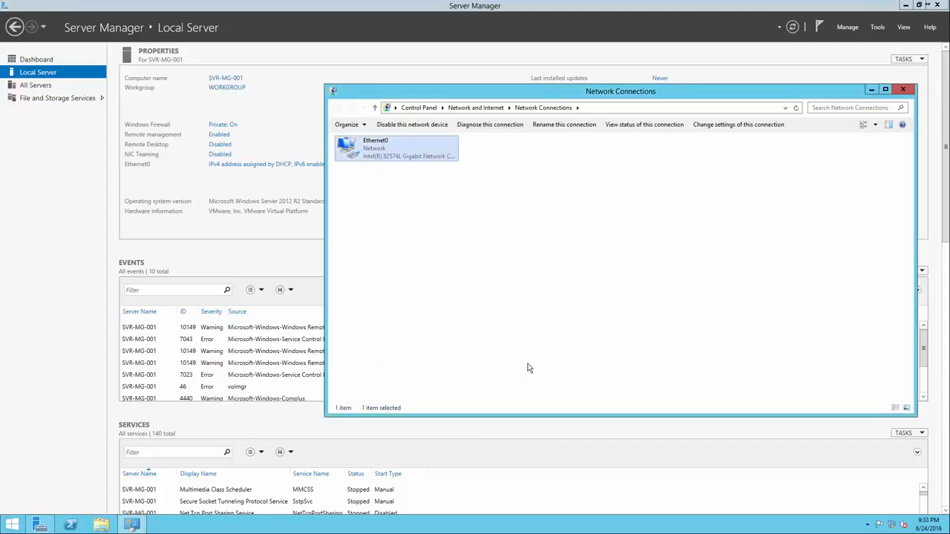
From the Dashboard, start a role-based Add Roles and Features installation with SVR-MG-001 as destination
{"action": "left_click", "coordinate": [900, 91]}
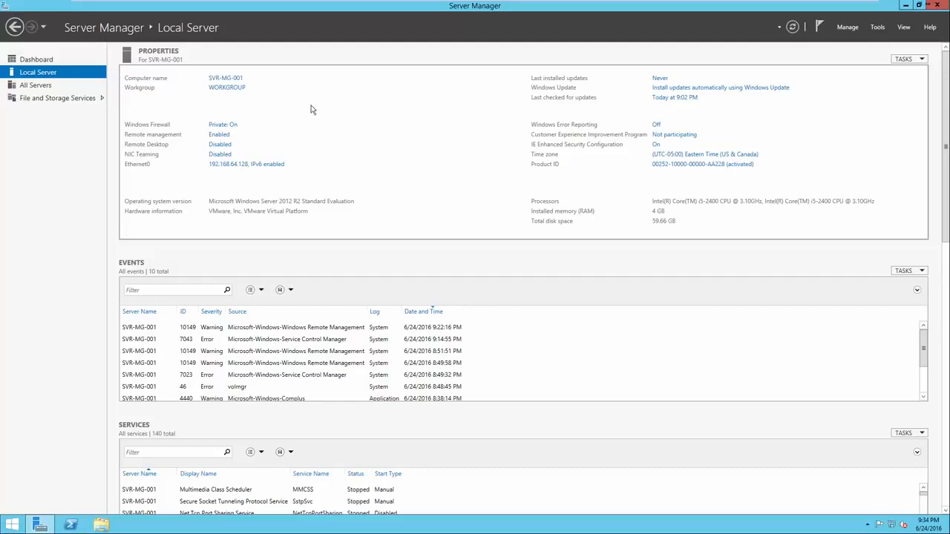
{"action": "left_click", "coordinate": [61, 62]}
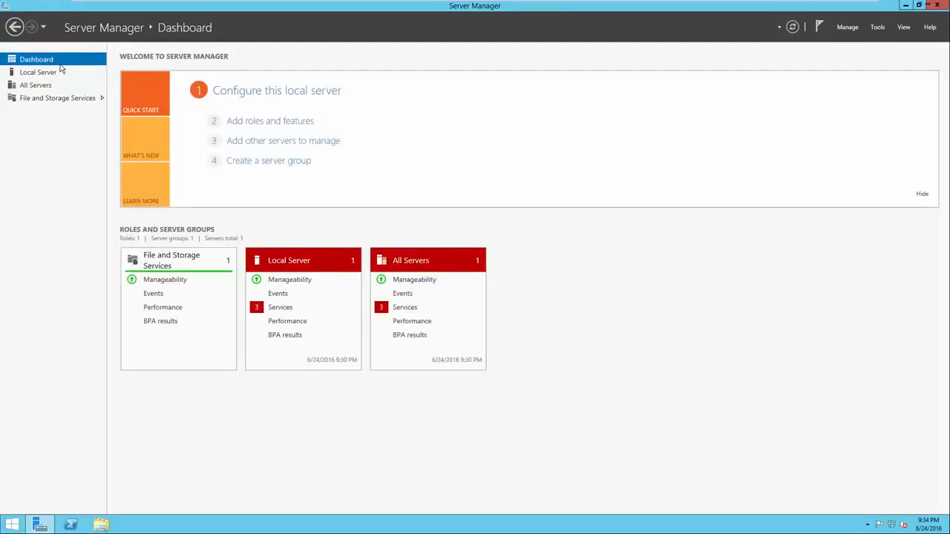
{"action": "left_click", "coordinate": [242, 126]}
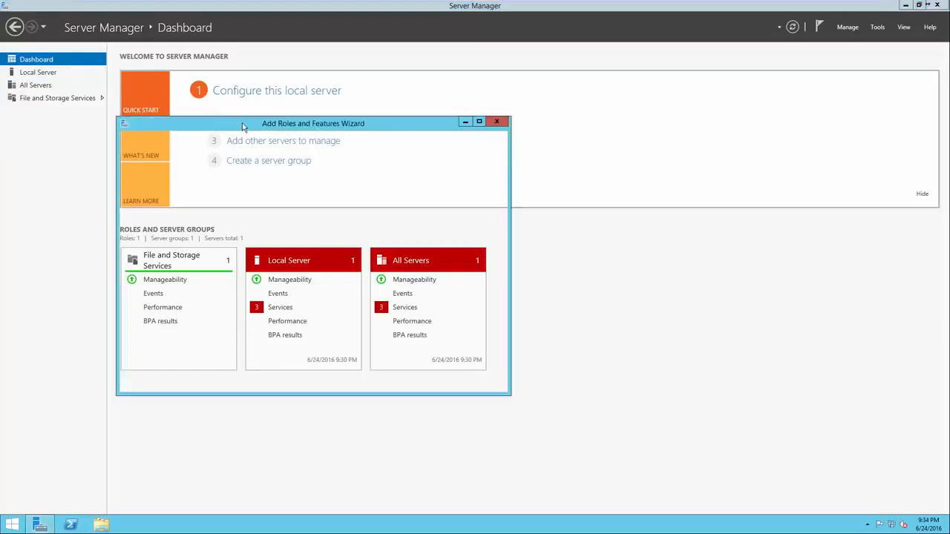
{"action": "left_click_drag", "start_coordinate": [259, 128], "coordinate": [429, 130]}
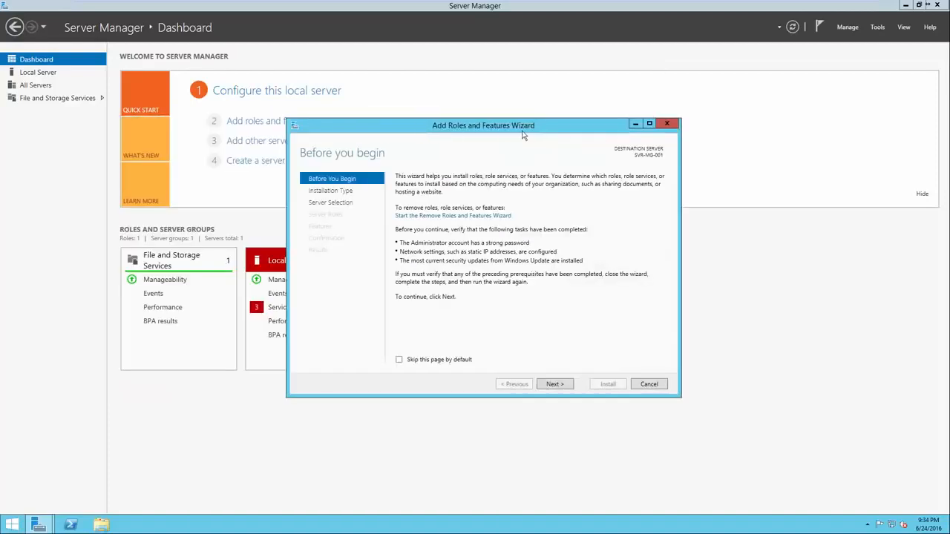
{"action": "left_click", "coordinate": [554, 385]}
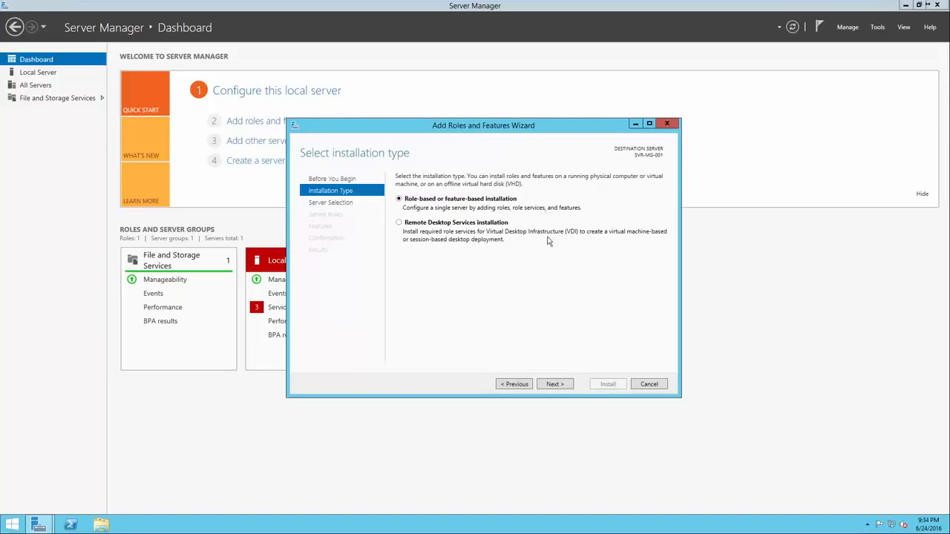
{"action": "left_click", "coordinate": [559, 391]}
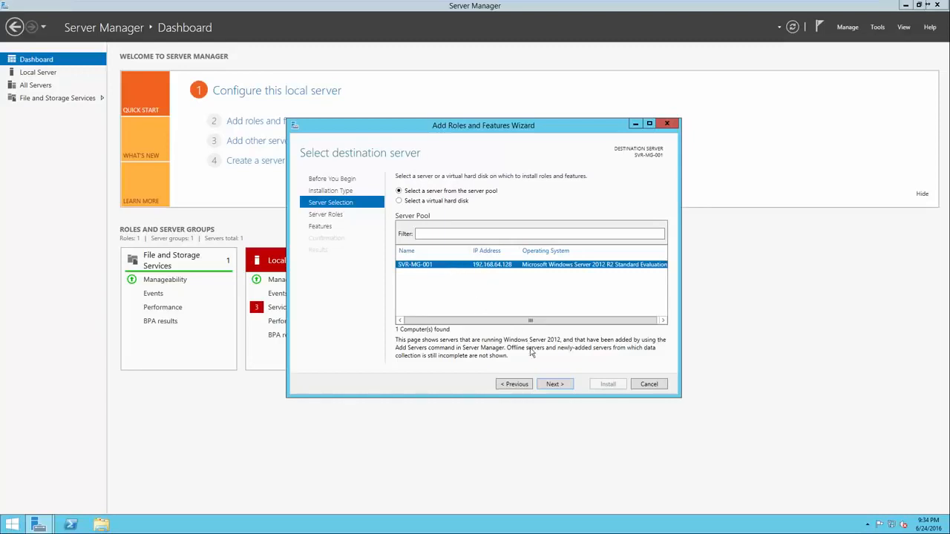
{"action": "left_click", "coordinate": [548, 386]}
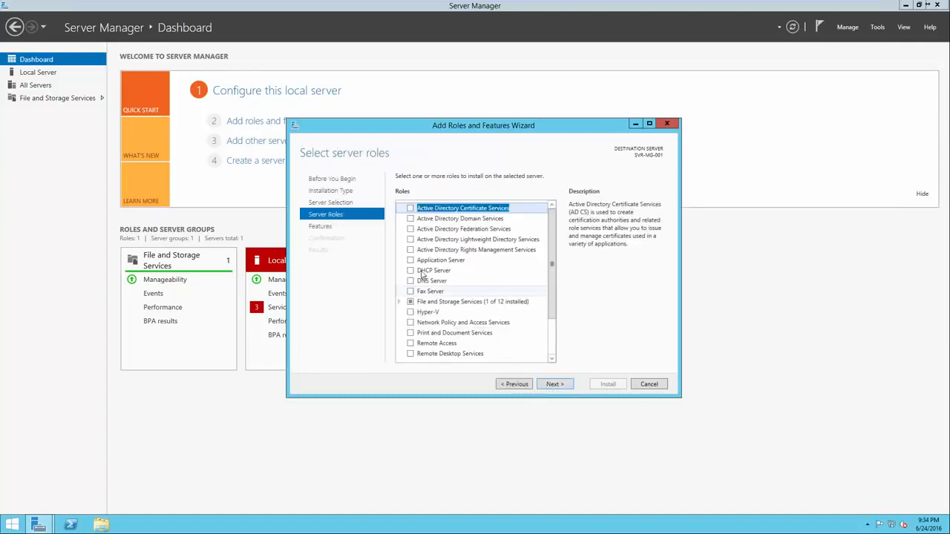
Select the Active Directory Domain Services role and Group Policy Management feature, continuing to confirmation
{"action": "left_click", "coordinate": [409, 219]}
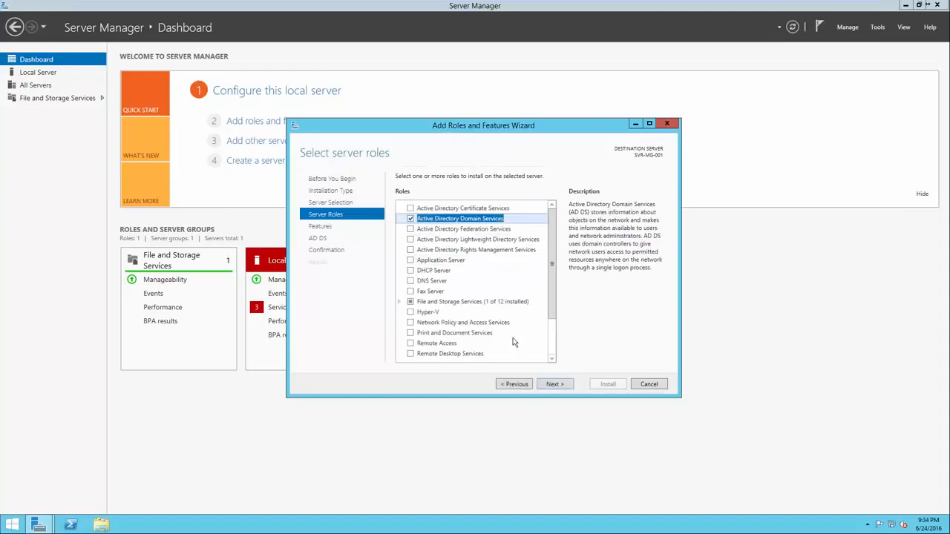
{"action": "left_click", "coordinate": [549, 385]}
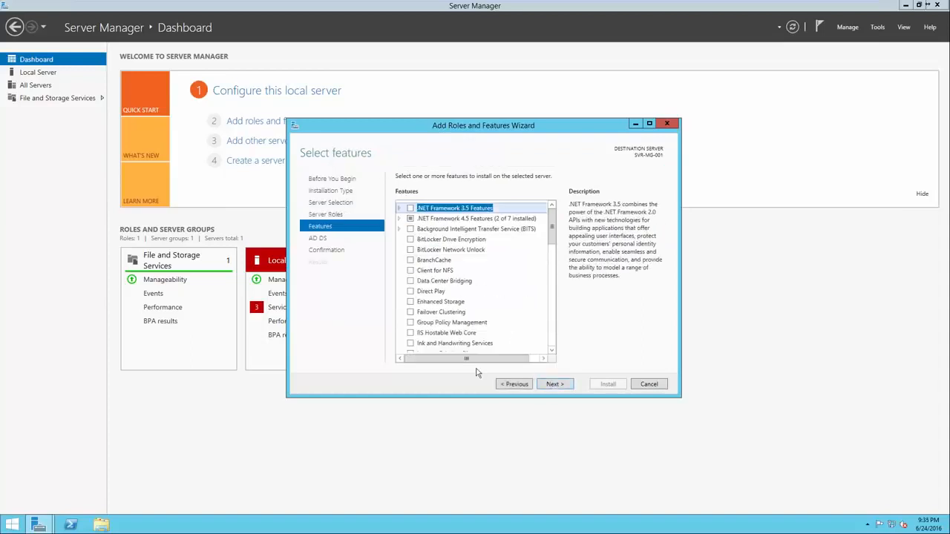
{"action": "left_click", "coordinate": [411, 324]}
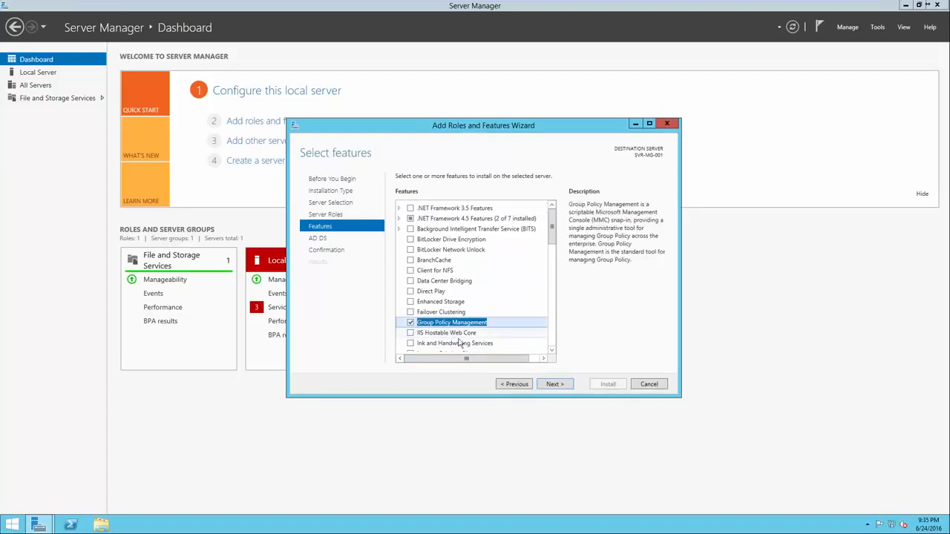
{"action": "left_click", "coordinate": [559, 385]}
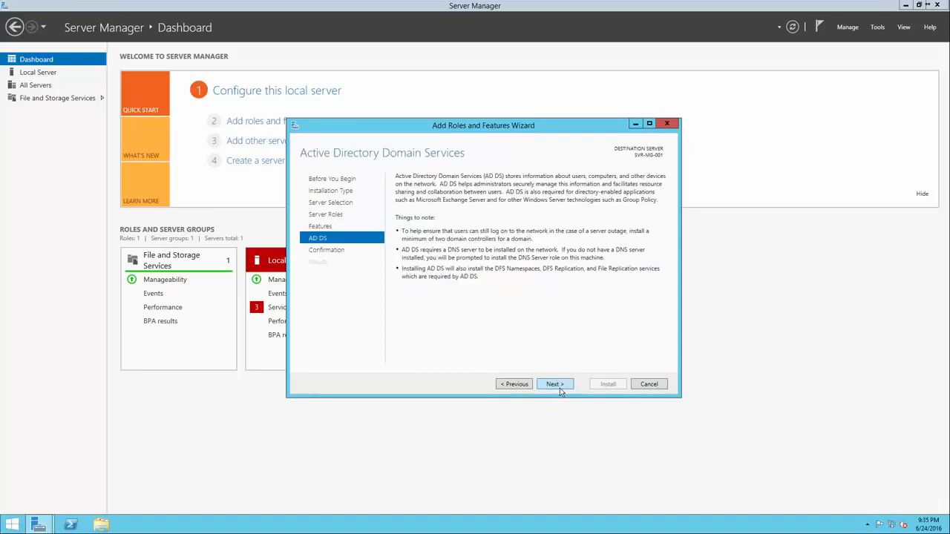
{"action": "left_click", "coordinate": [559, 386]}
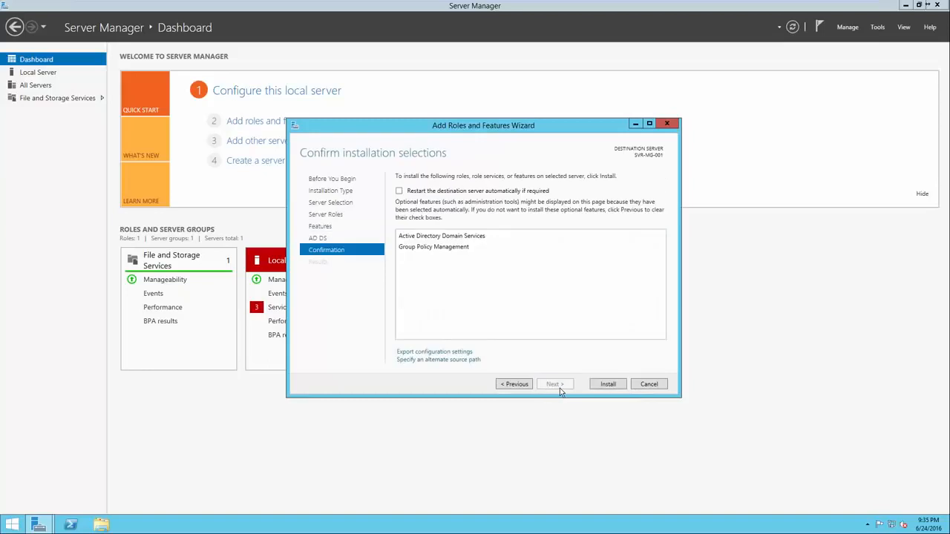
Install AD DS and Group Policy Management, then launch promotion of SVR-MG-001 to domain controller
{"action": "left_click", "coordinate": [602, 385]}
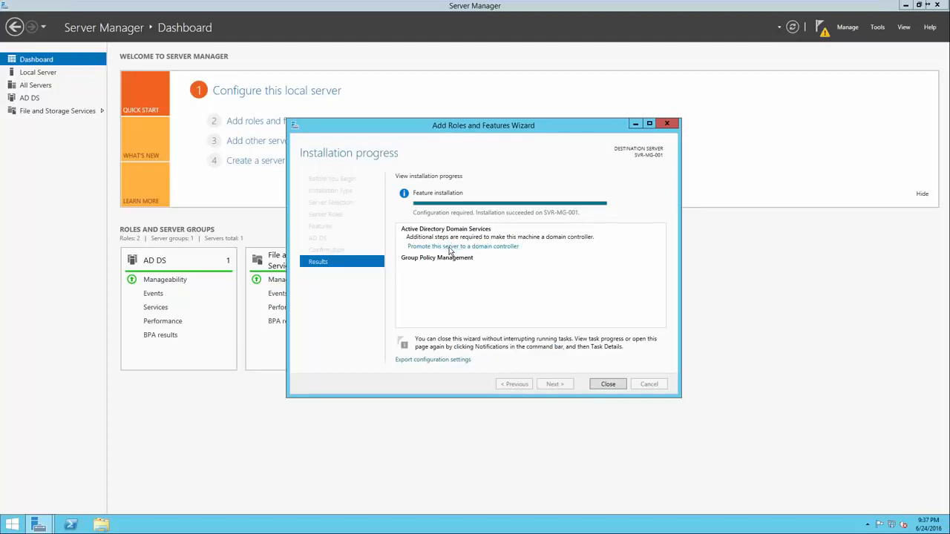
{"action": "left_click", "coordinate": [449, 247]}
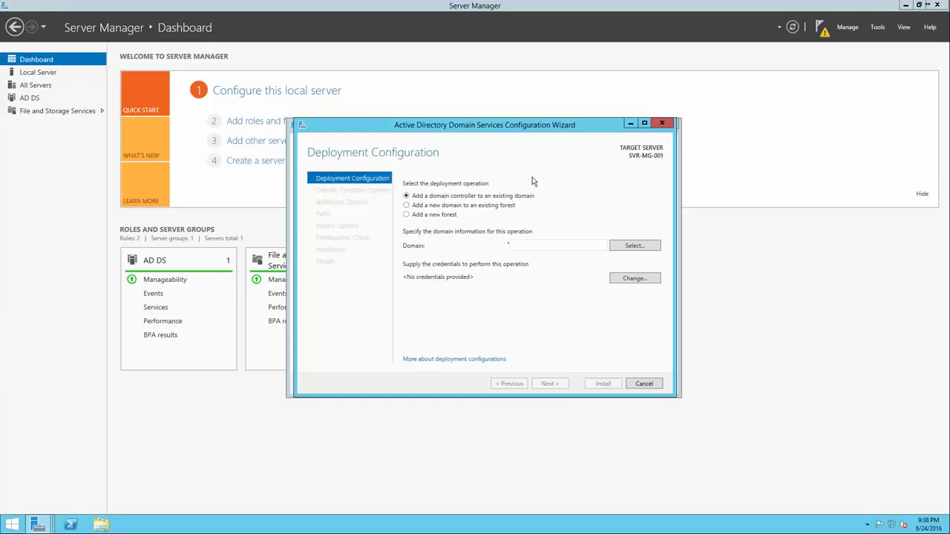
Choose 'Add a new forest' and enter test.local as the root domain name, replacing a mistaken google.com
{"action": "left_click", "coordinate": [437, 216]}
{"action": "left_click", "coordinate": [527, 248]}
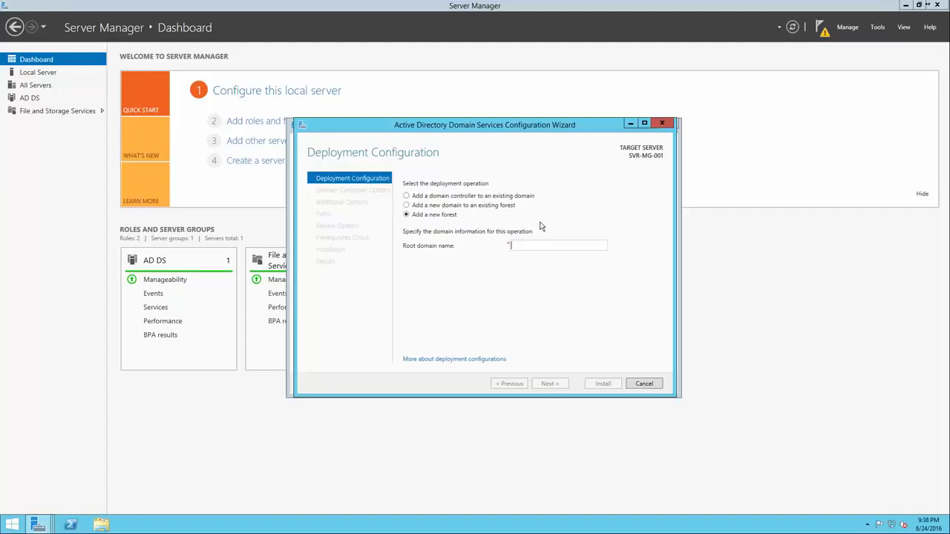
{"action": "type", "text": "google.com"}
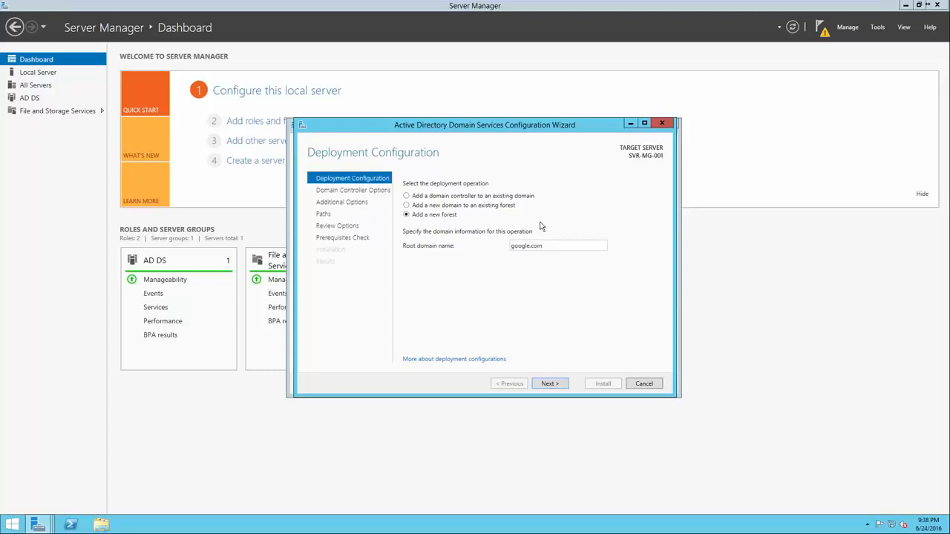
{"action": "left_click_drag", "start_coordinate": [524, 251], "coordinate": [509, 251]}
{"action": "key", "text": "BackSpace"}
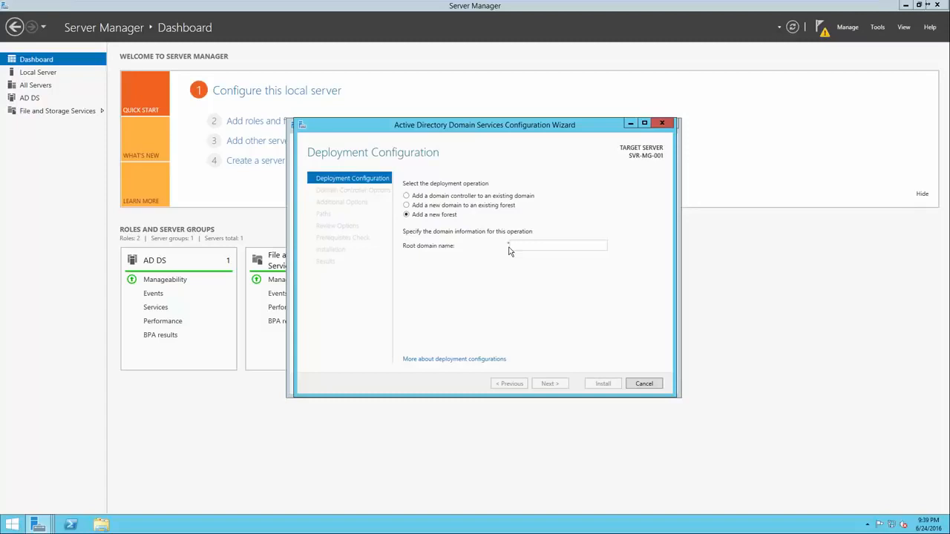
{"action": "type", "text": "test"}
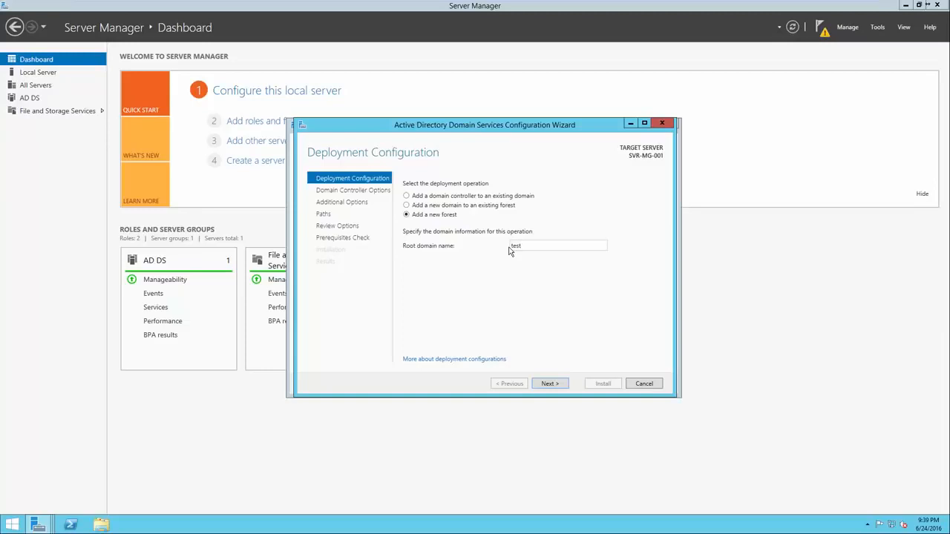
{"action": "type", "text": ".local"}
On Domain Controller Options, keep Windows Server 2012 R2 as the forest functional level
{"action": "left_click", "coordinate": [555, 384]}
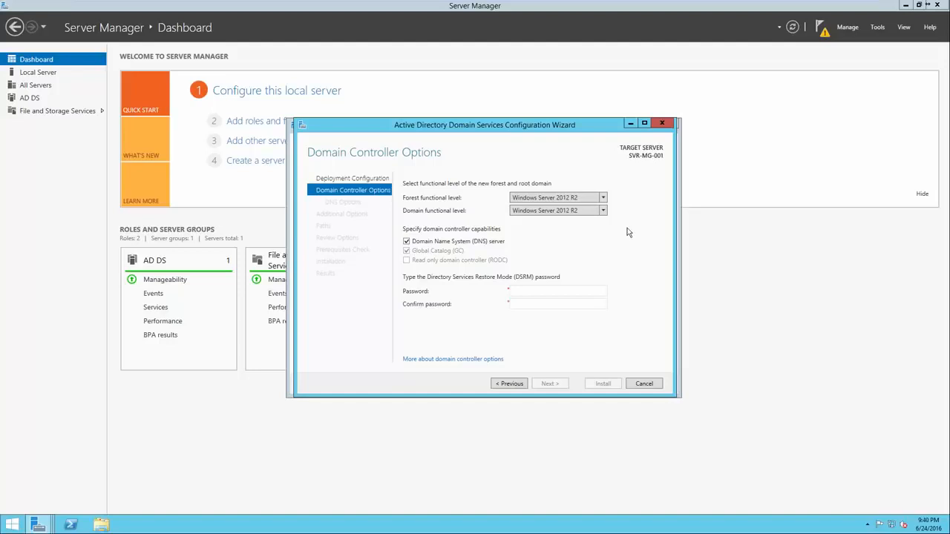
{"action": "left_click", "coordinate": [604, 198]}
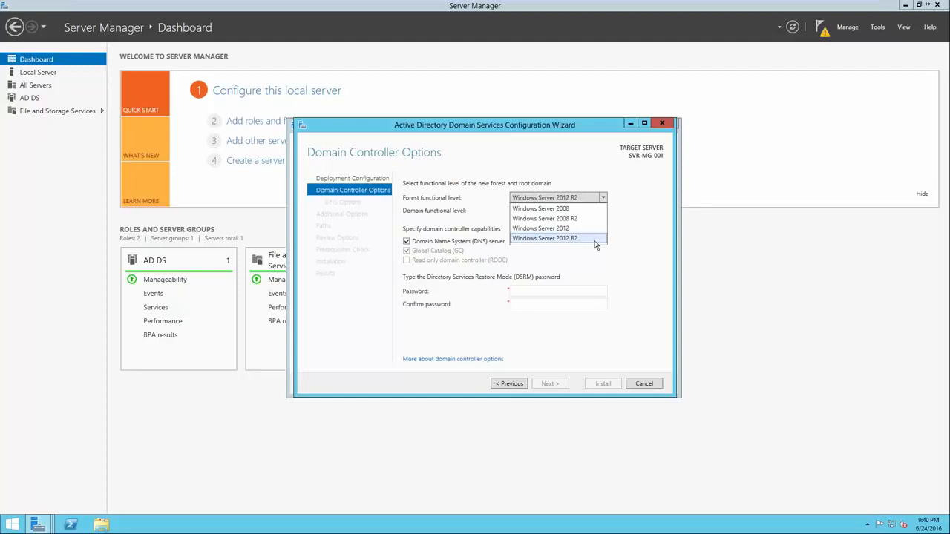
{"action": "left_click", "coordinate": [635, 236]}
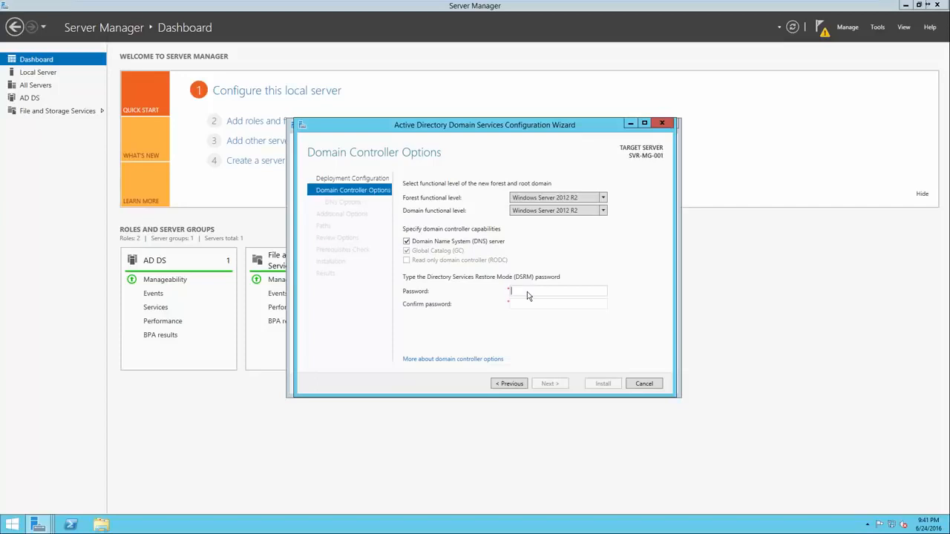
Enter the DSRM password, then accept the default DNS options and the TEST NetBIOS name
{"action": "type", "text": "••••••••••••••••••••••••••"}
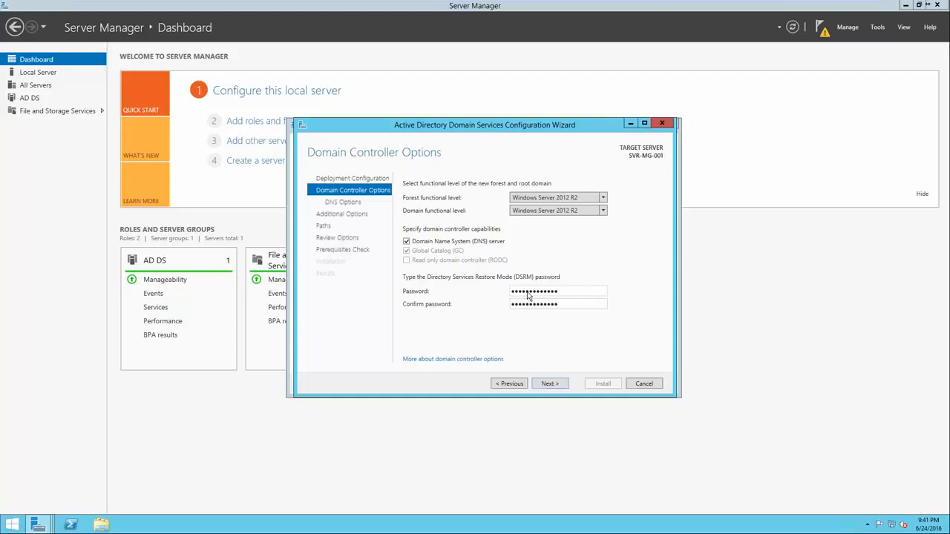
{"action": "left_click", "coordinate": [550, 380]}
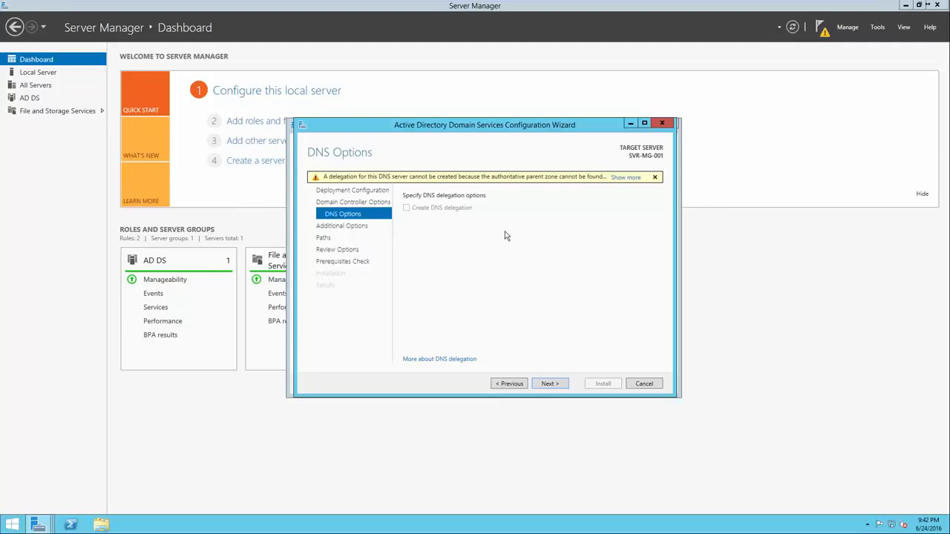
{"action": "left_click", "coordinate": [548, 383]}
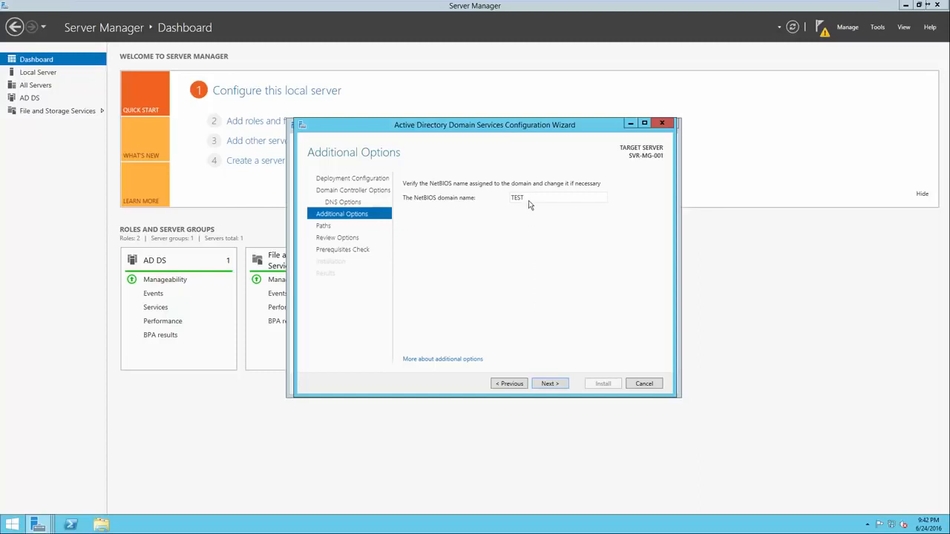
{"action": "left_click", "coordinate": [543, 383]}
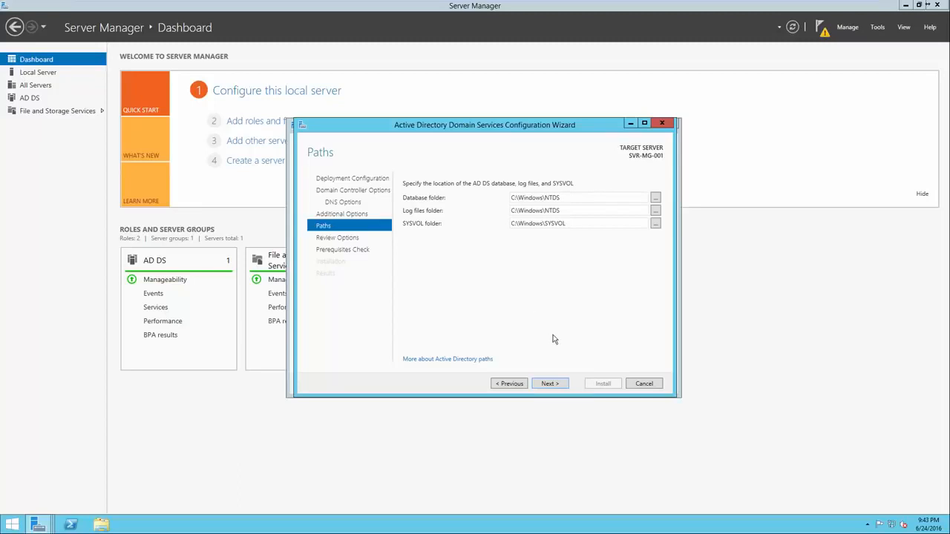
Keep the default NTDS and SYSVOL folders, skim Review Options, and run the prerequisites check
{"action": "left_click", "coordinate": [550, 384]}
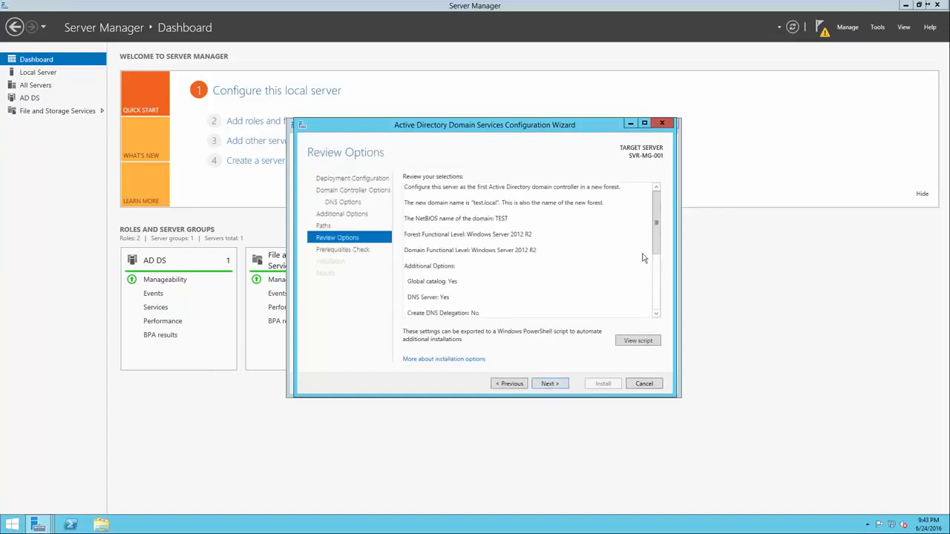
{"action": "left_click_drag", "start_coordinate": [656, 241], "coordinate": [653, 310]}
{"action": "key", "text": "Return"}
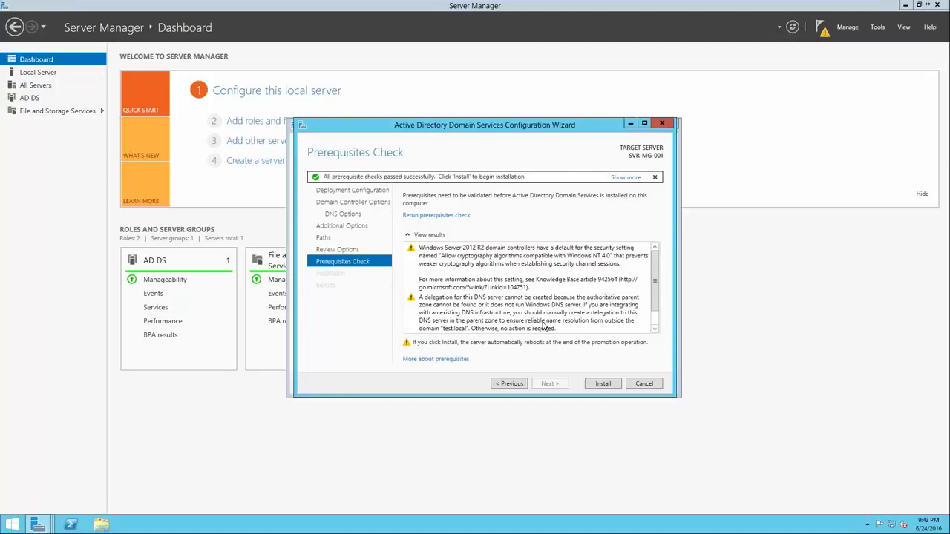
Read the NT 4.0 cryptography and DNS delegation warnings and the all-checks-passed result
{"action": "left_click", "coordinate": [506, 284]}
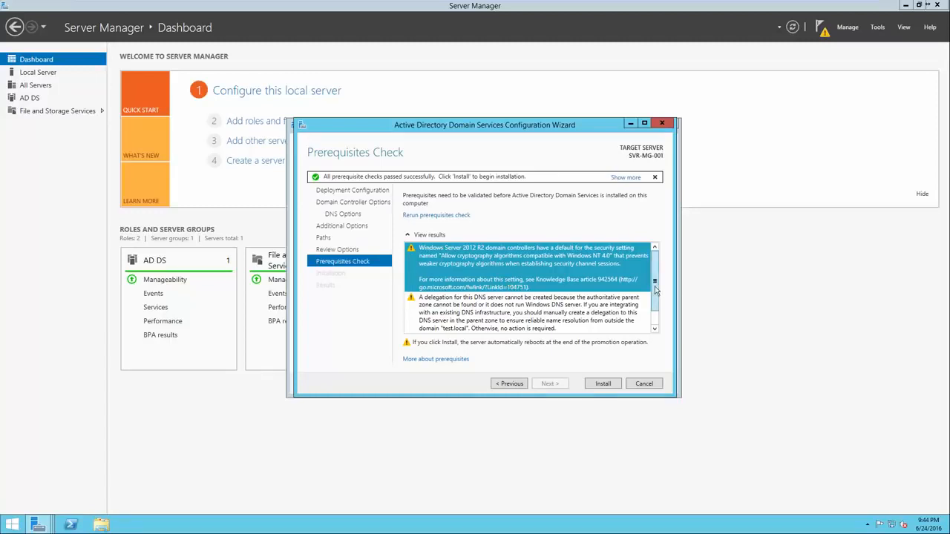
{"action": "scroll", "coordinate": [655, 310], "scroll_direction": "down", "scroll_amount": 1}
{"action": "left_click", "coordinate": [613, 304]}
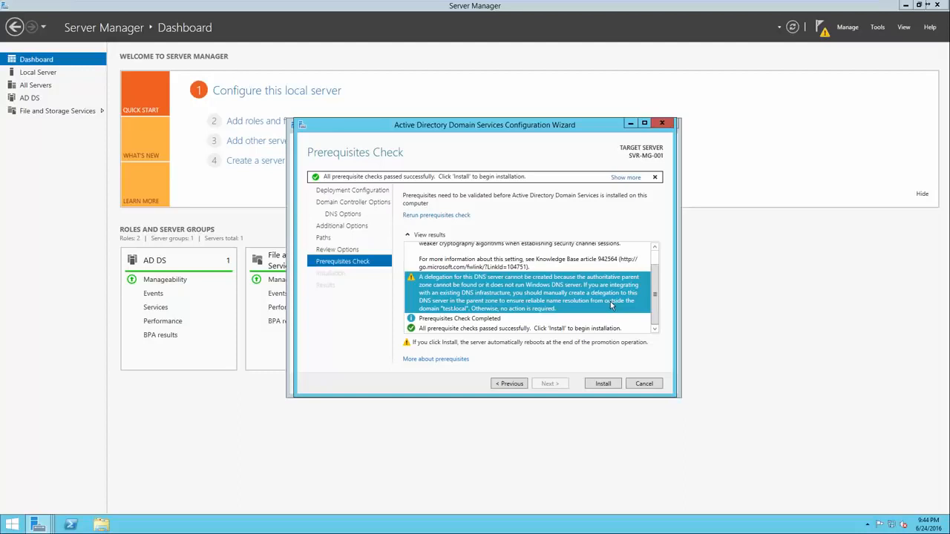
{"action": "left_click", "coordinate": [558, 321]}
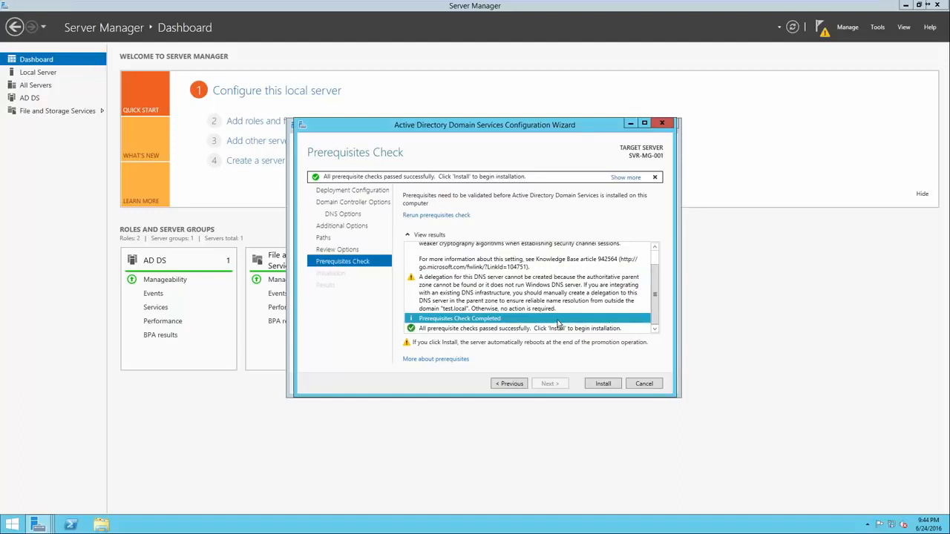
{"action": "left_click", "coordinate": [555, 329]}
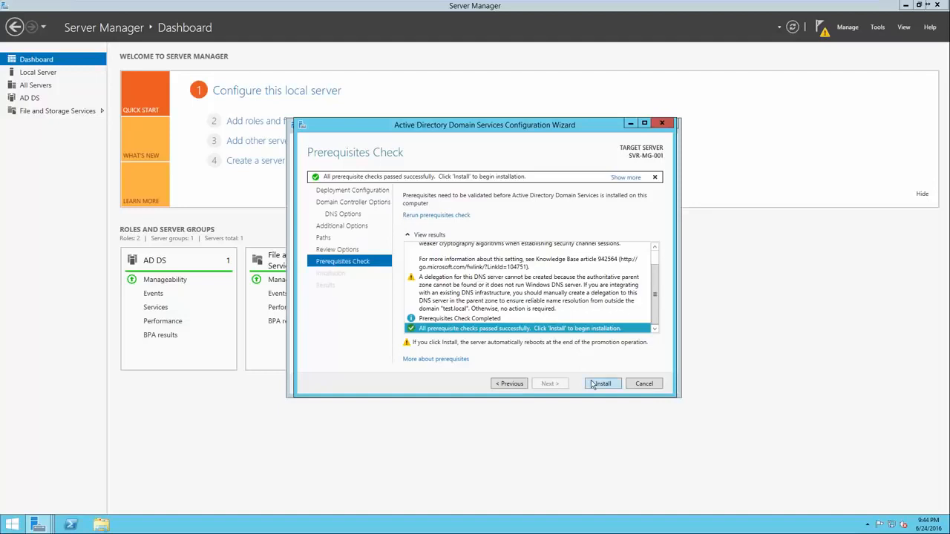
Start the Active Directory Domain Services installation
{"action": "left_click", "coordinate": [594, 384]}
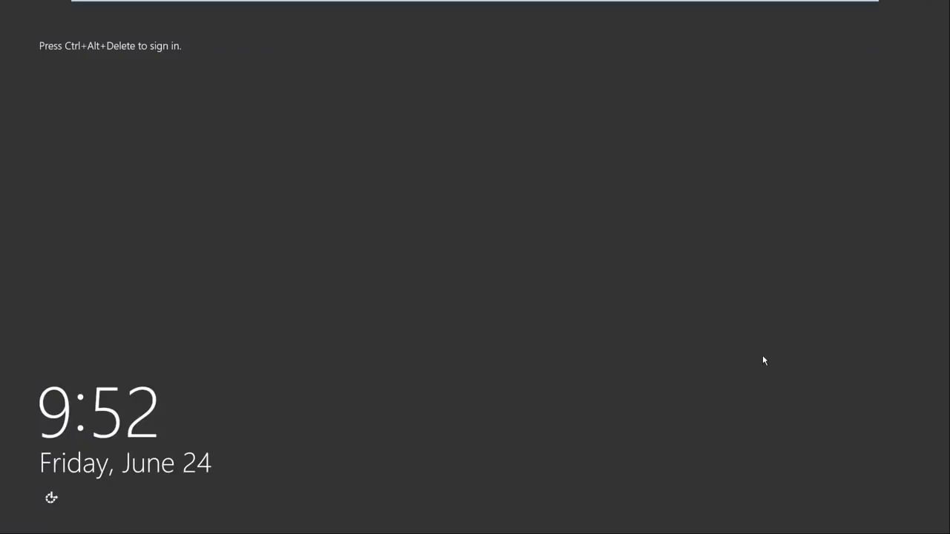
Sign in as TEST\Administrator with the password, then show the 'What is Active Directory?' slide
{"action": "key", "text": "ctrl+alt+Delete"}
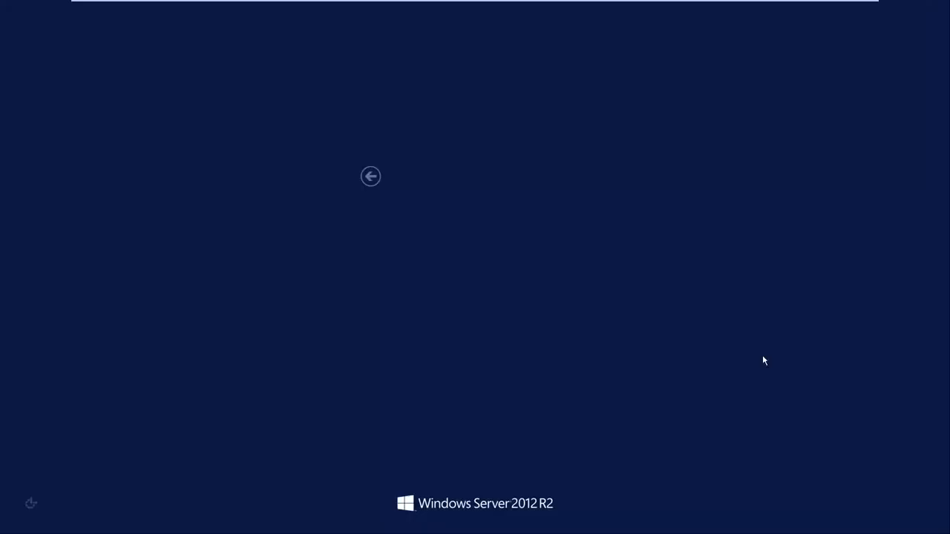
{"action": "left_click", "coordinate": [460, 239]}
{"action": "type", "text": "•••••••••"}
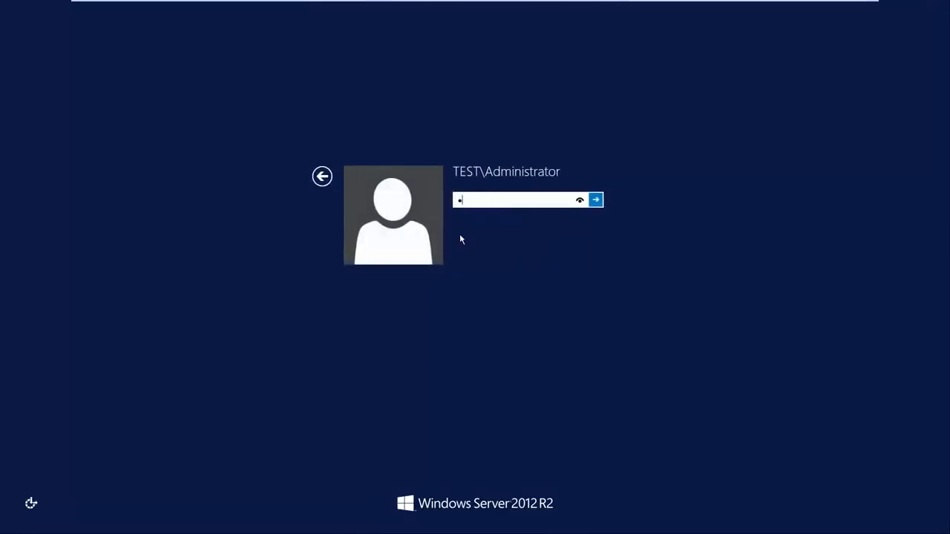
{"action": "type", "text": "••"}
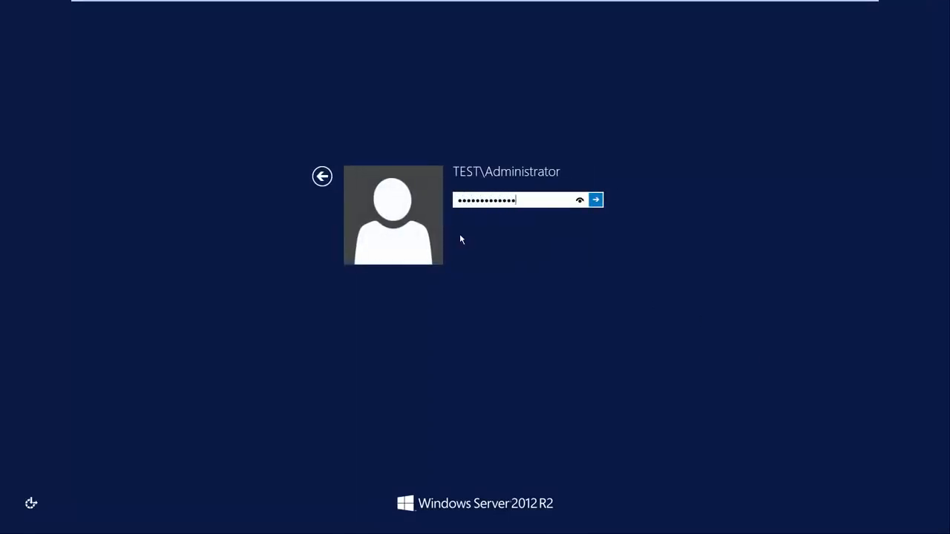
{"action": "key", "text": "Return"}
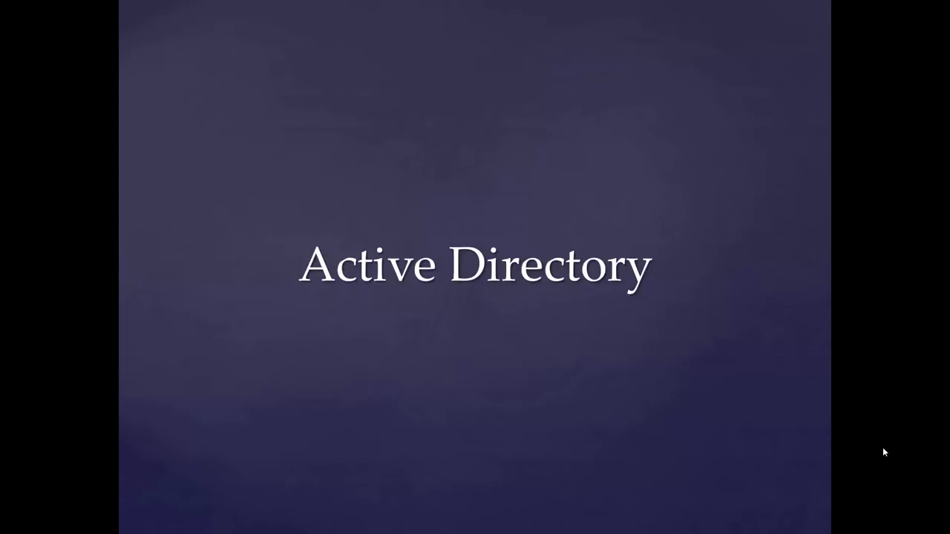
{"action": "key", "text": "Right"}
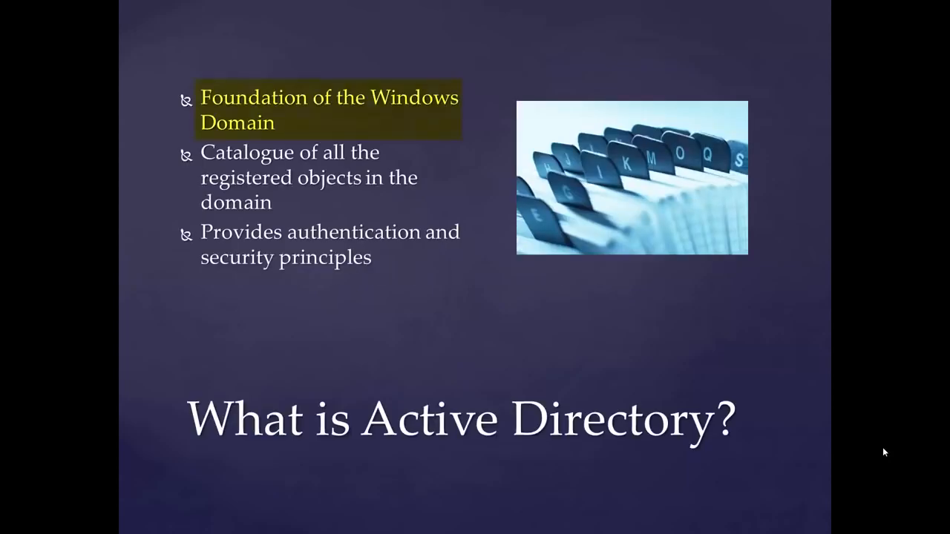
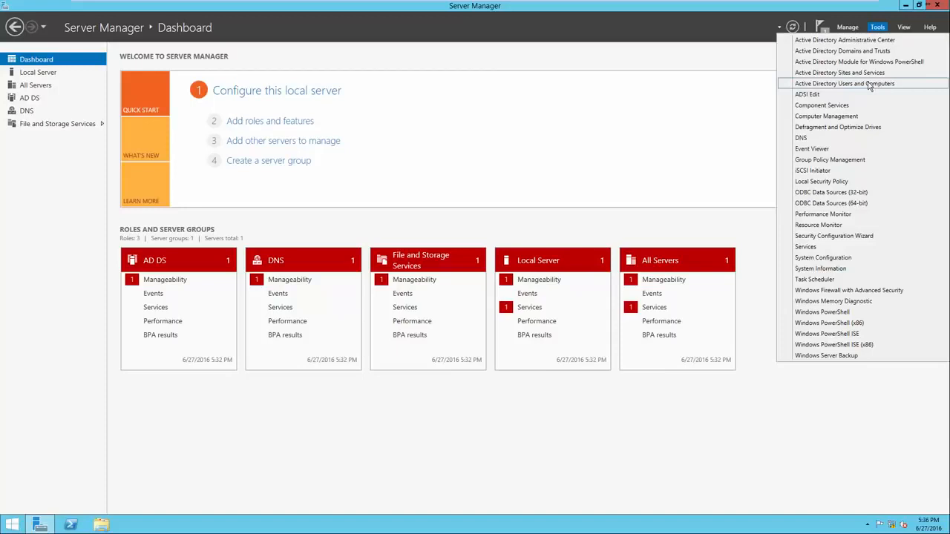
Open Active Directory Users and Computers and expand test.local to show Builtin, Computers, Users and others
{"action": "left_click", "coordinate": [870, 84]}
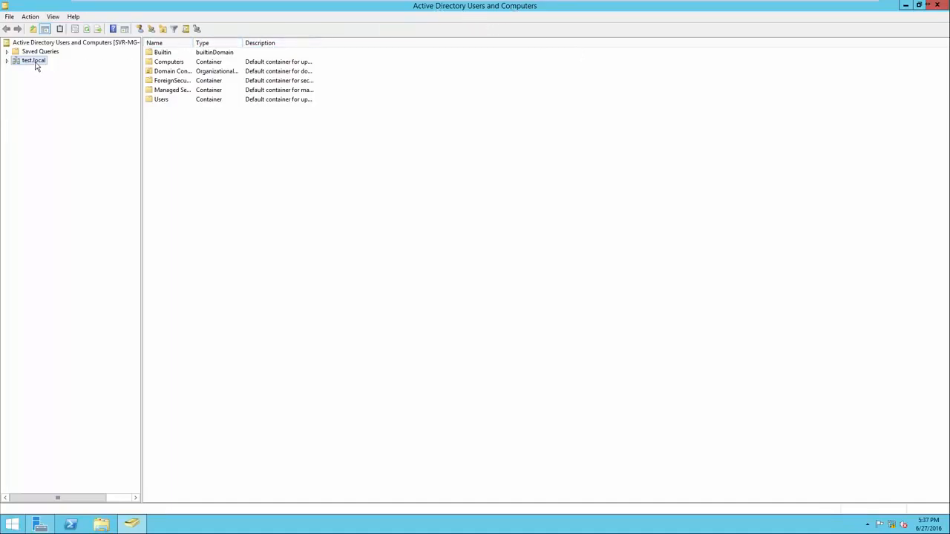
{"action": "left_click", "coordinate": [7, 62]}
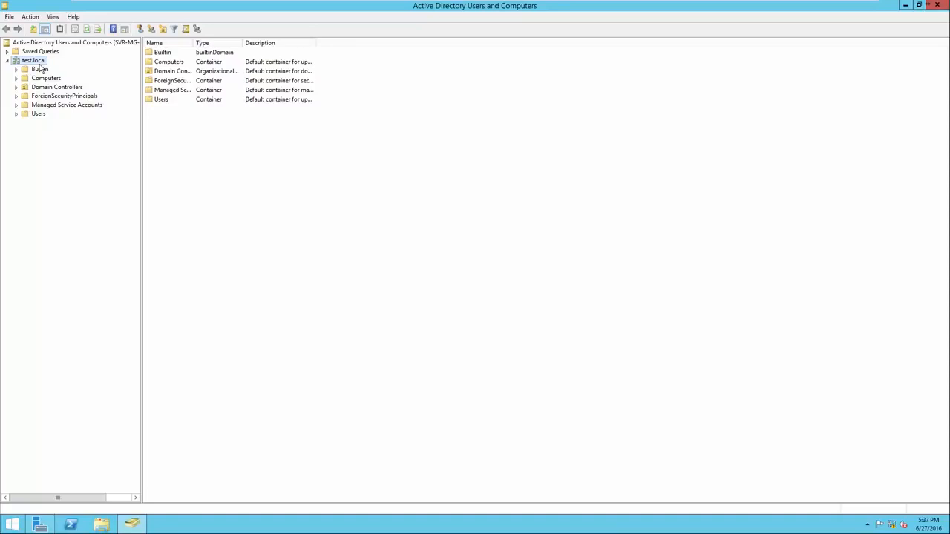
Create an organizational unit named 'Headquarters' directly under test.local
{"action": "right_click", "coordinate": [190, 161]}
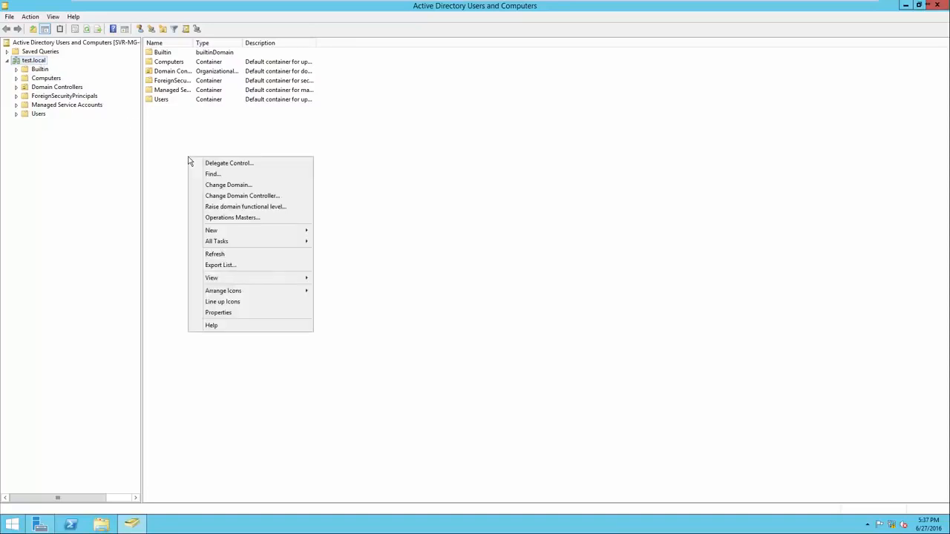
{"action": "mouse_move", "coordinate": [242, 231]}
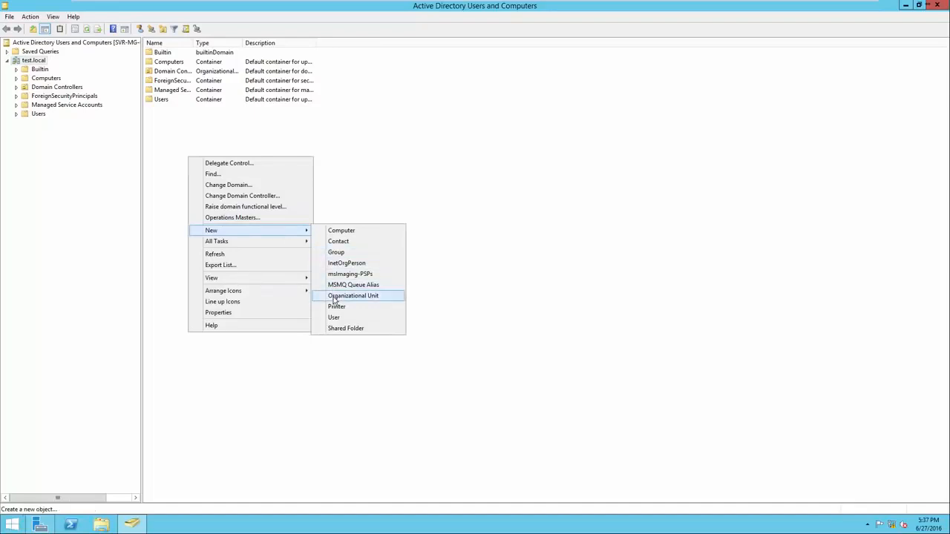
{"action": "left_click", "coordinate": [334, 297]}
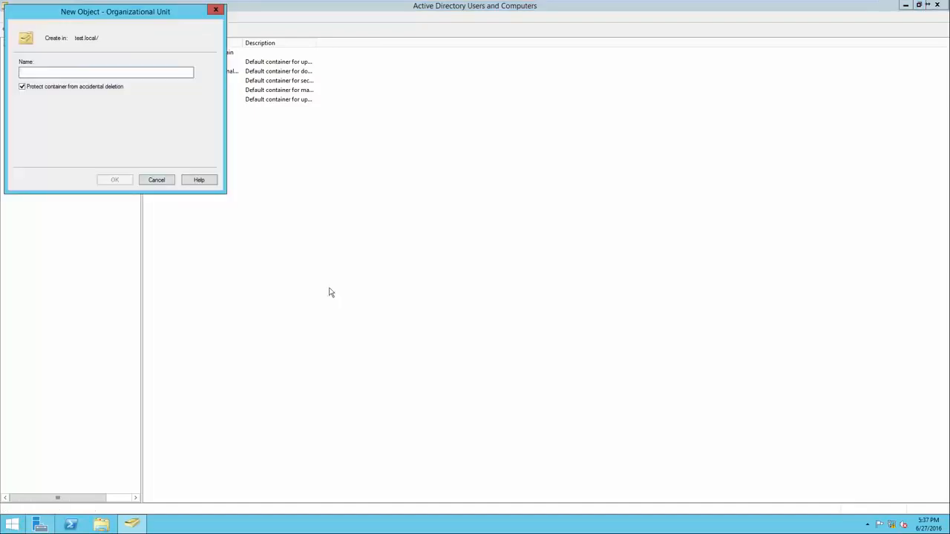
{"action": "type", "text": "Headquarters"}
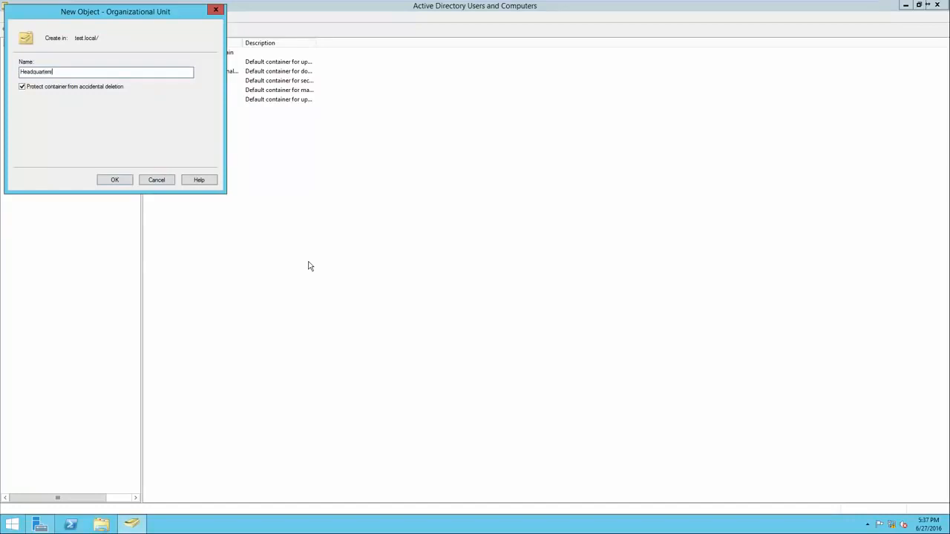
{"action": "key", "text": "Return"}
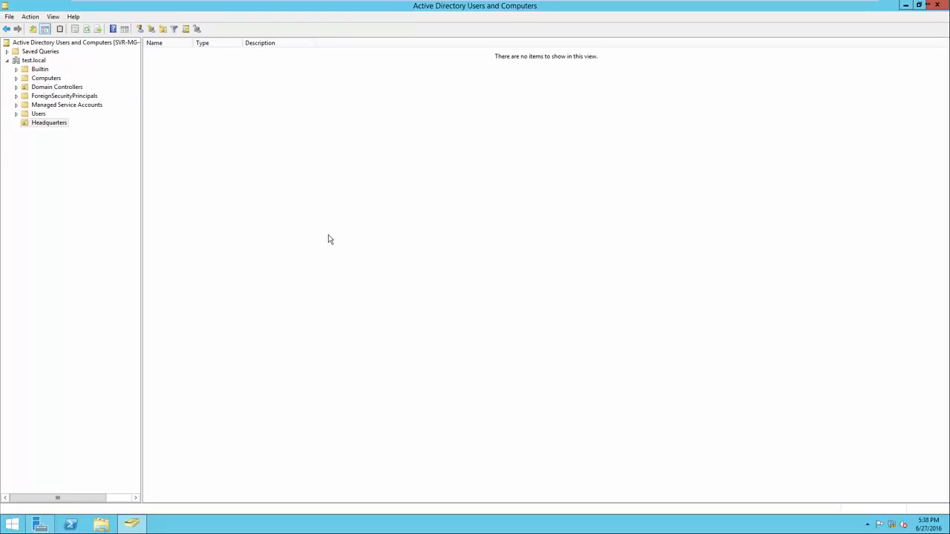
{"action": "left_click", "coordinate": [47, 124]}
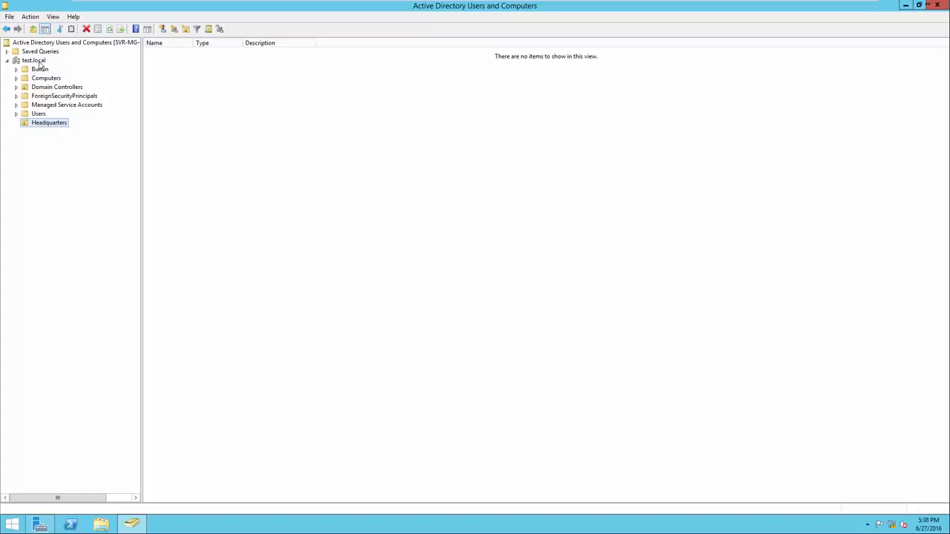
Create a second organizational unit named 'CM East' under test.local
{"action": "left_click", "coordinate": [34, 60]}
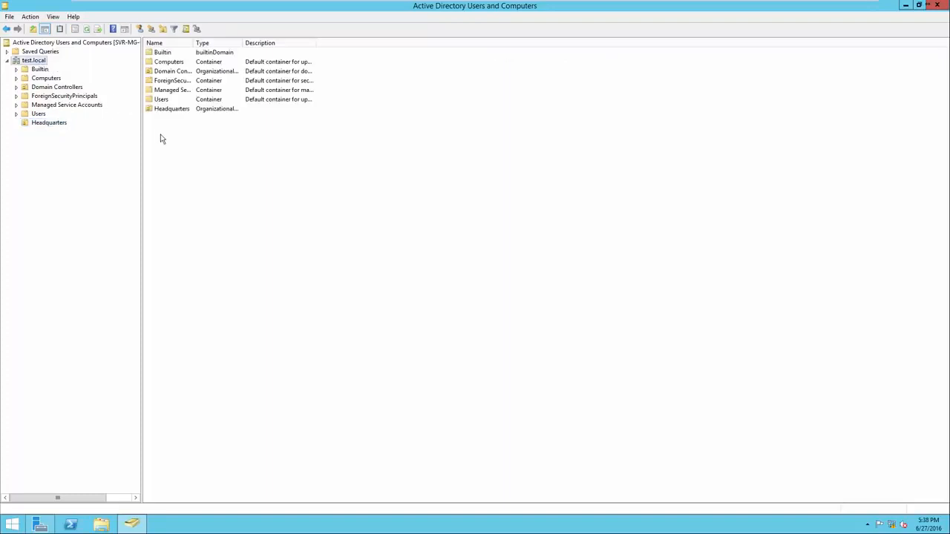
{"action": "right_click", "coordinate": [176, 146]}
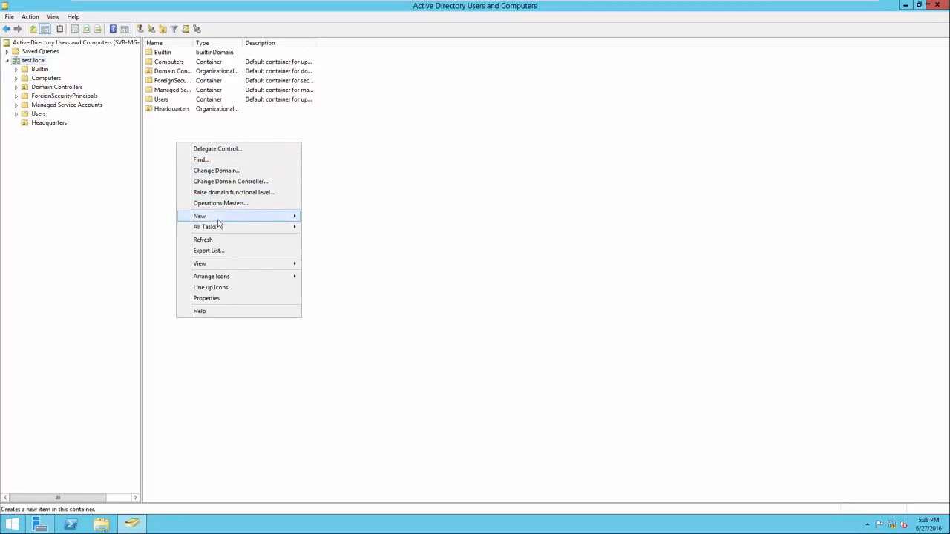
{"action": "mouse_move", "coordinate": [226, 220]}
{"action": "left_click", "coordinate": [338, 282]}
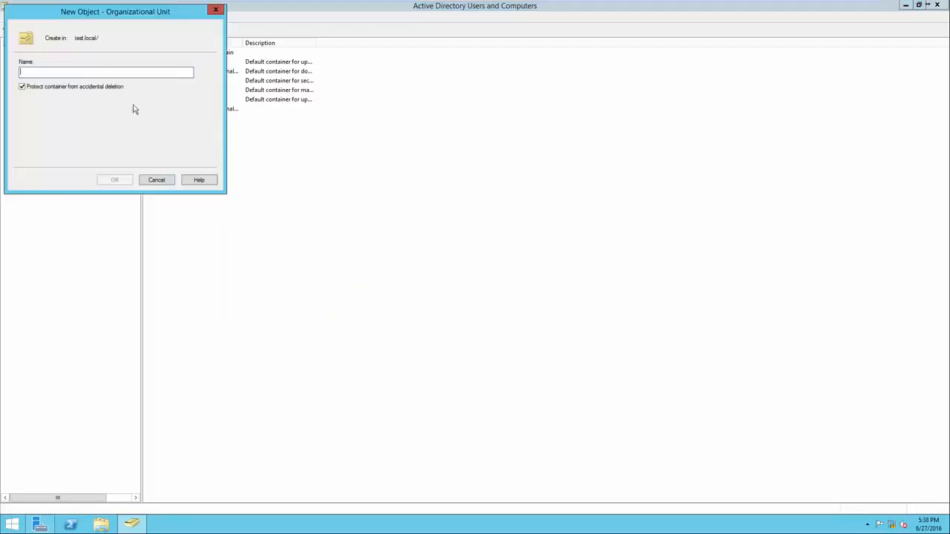
{"action": "left_click_drag", "start_coordinate": [94, 22], "coordinate": [257, 165]}
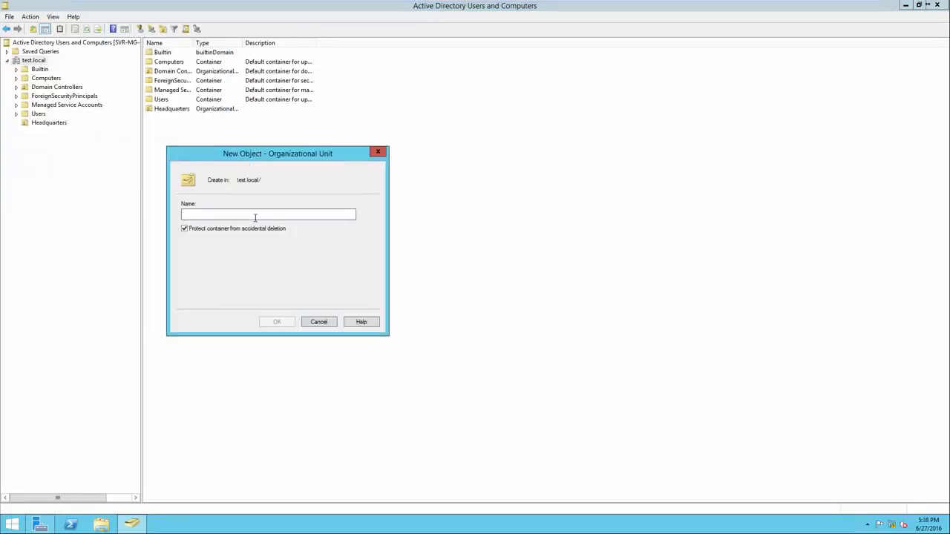
{"action": "type", "text": "CM East"}
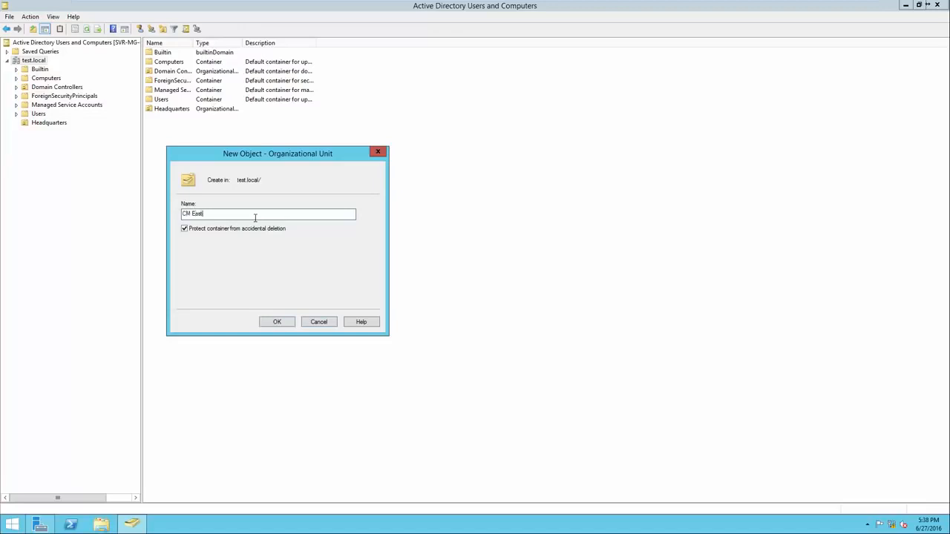
{"action": "left_click", "coordinate": [276, 322]}
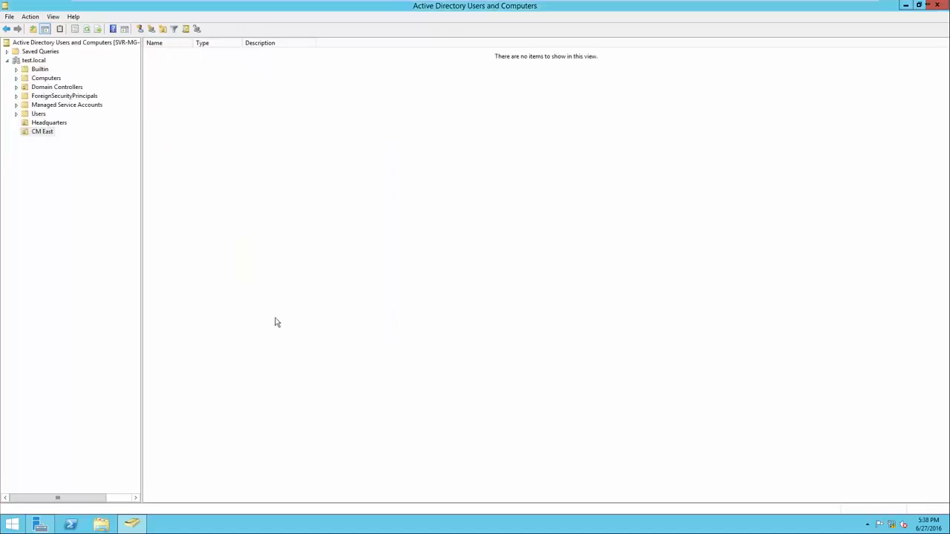
Add an organizational unit named 'CM West' under the test.local domain
{"action": "left_click", "coordinate": [33, 61]}
{"action": "right_click", "coordinate": [193, 152]}
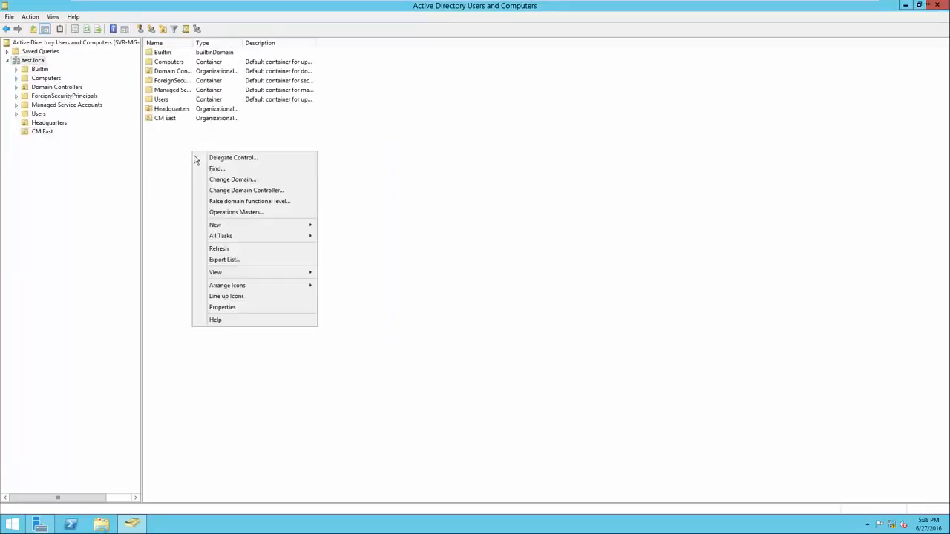
{"action": "mouse_move", "coordinate": [260, 225]}
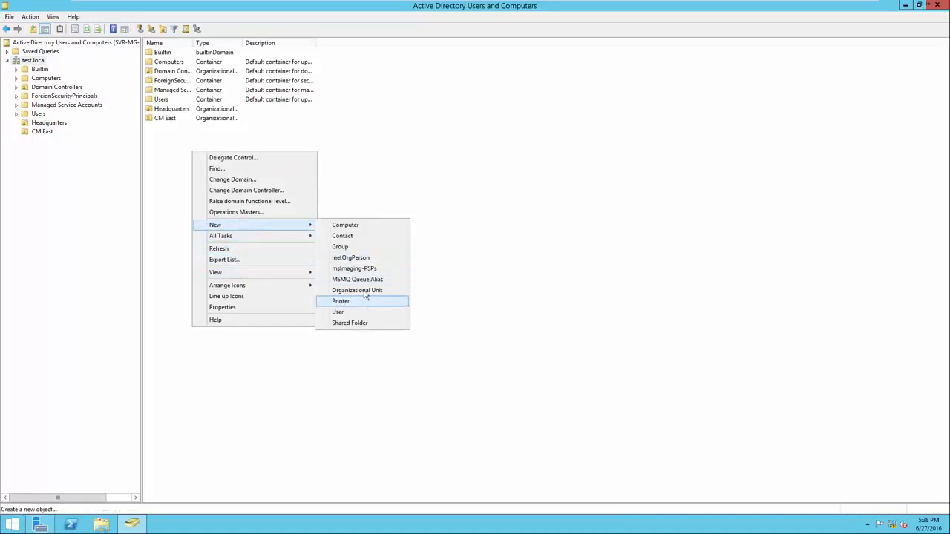
{"action": "left_click", "coordinate": [365, 289]}
{"action": "type", "text": "CM West"}
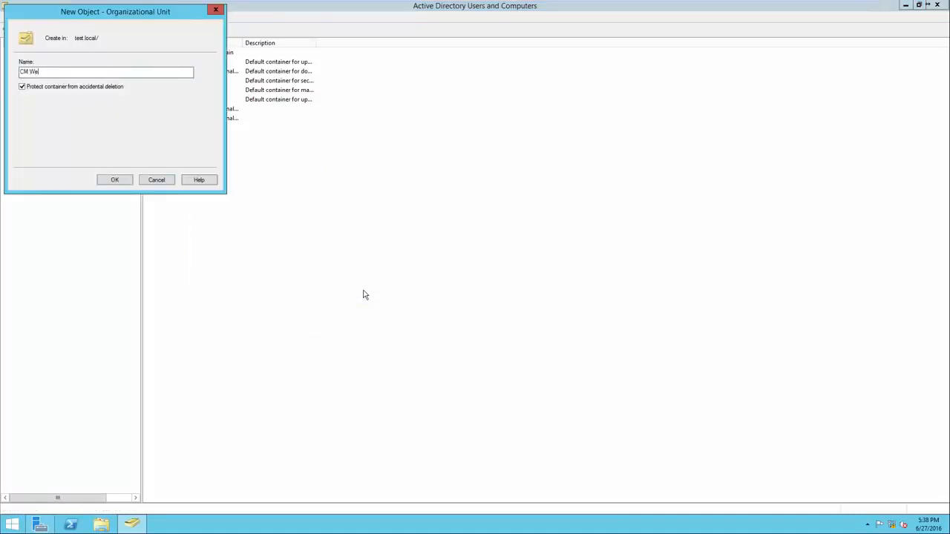
{"action": "key", "text": "Return"}
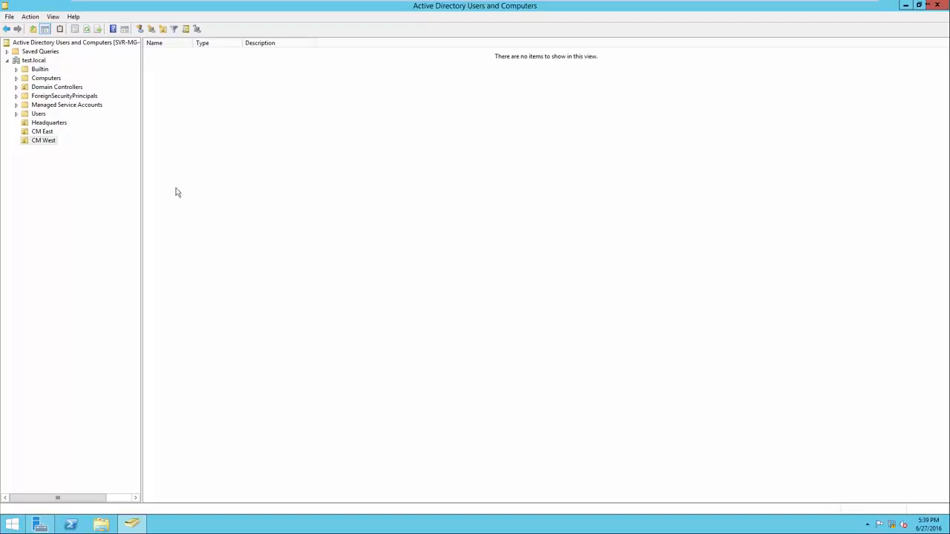
Nest a 'Computers - Headquarters' OU inside Headquarters and browse into it
{"action": "left_click", "coordinate": [41, 124]}
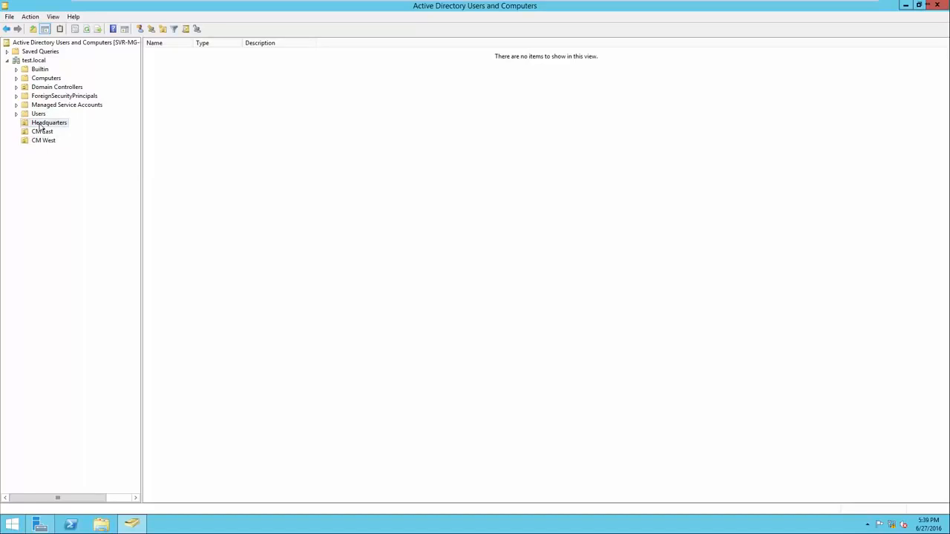
{"action": "right_click", "coordinate": [196, 169]}
{"action": "mouse_move", "coordinate": [217, 207]}
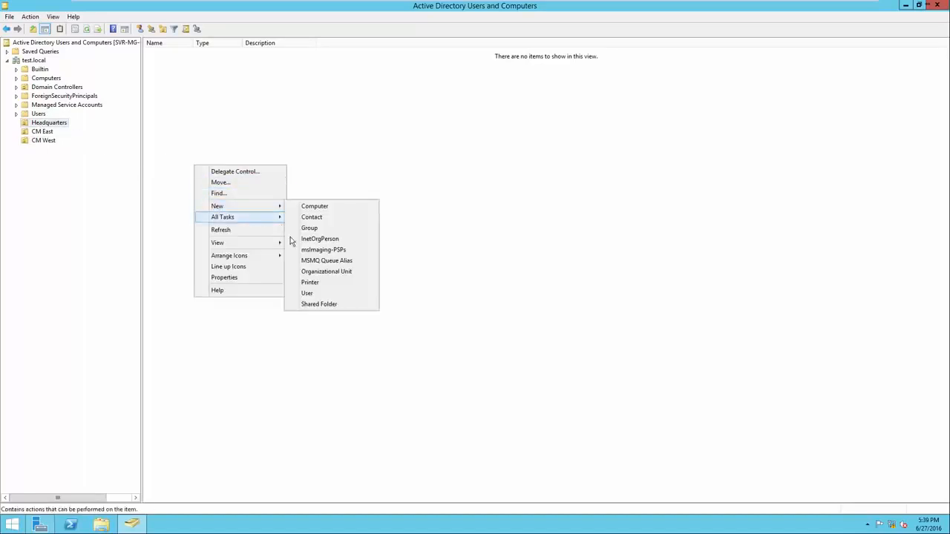
{"action": "left_click", "coordinate": [306, 273]}
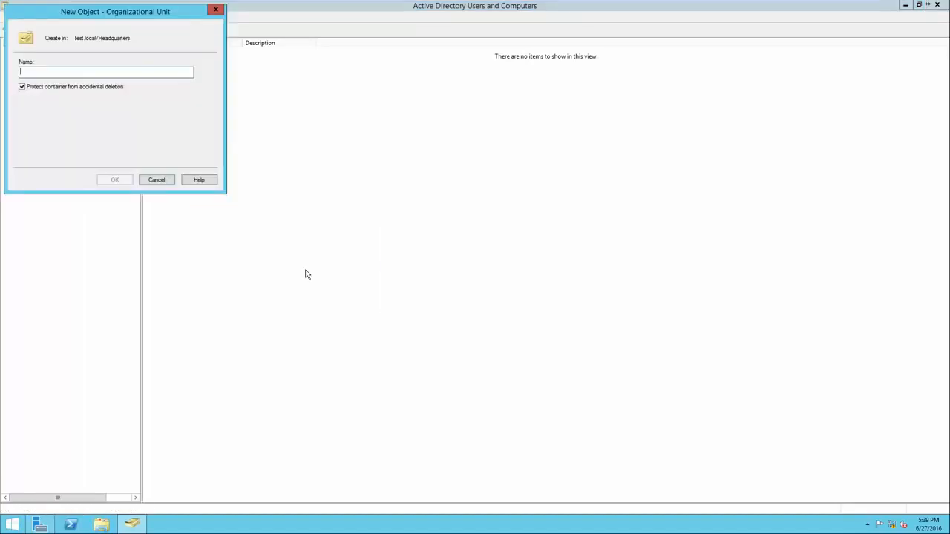
{"action": "type", "text": "Computers"}
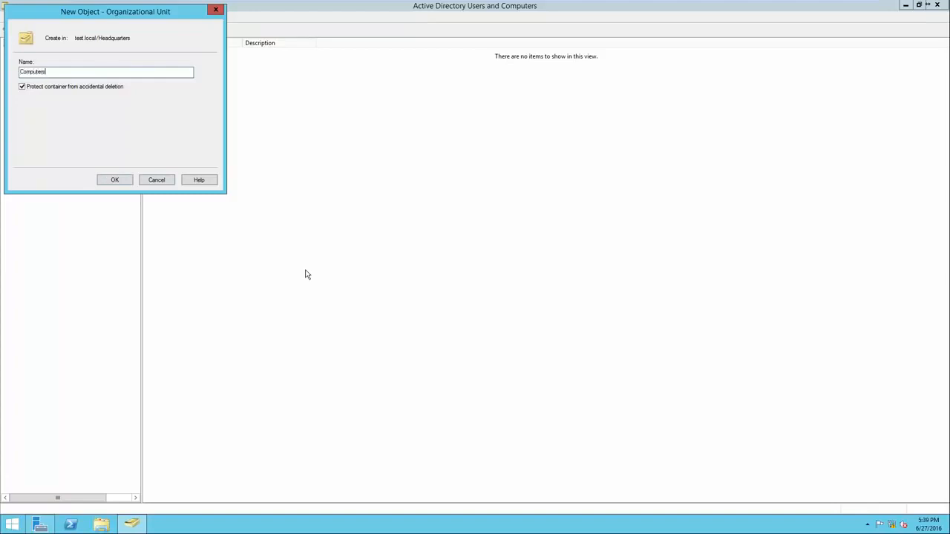
{"action": "type", "text": " - Headquarters"}
{"action": "left_click", "coordinate": [115, 180]}
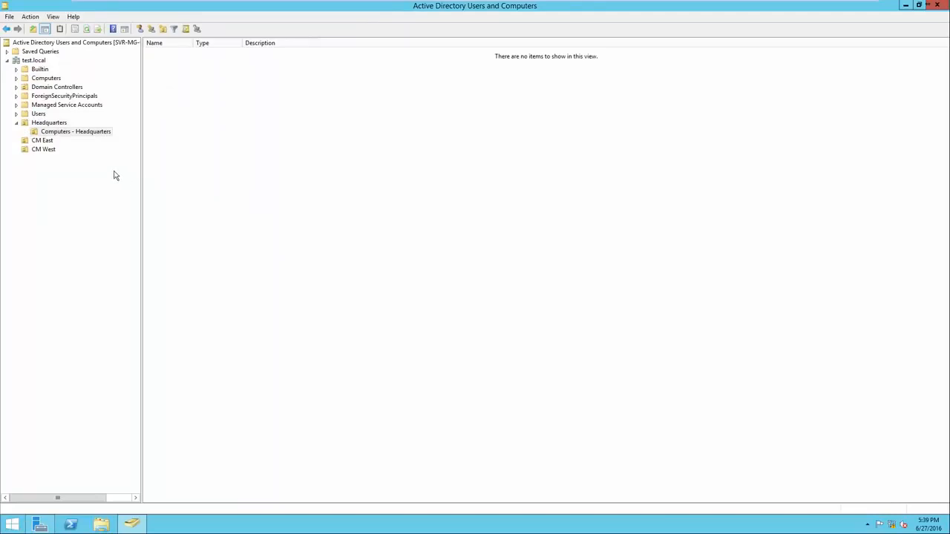
{"action": "left_click", "coordinate": [54, 124]}
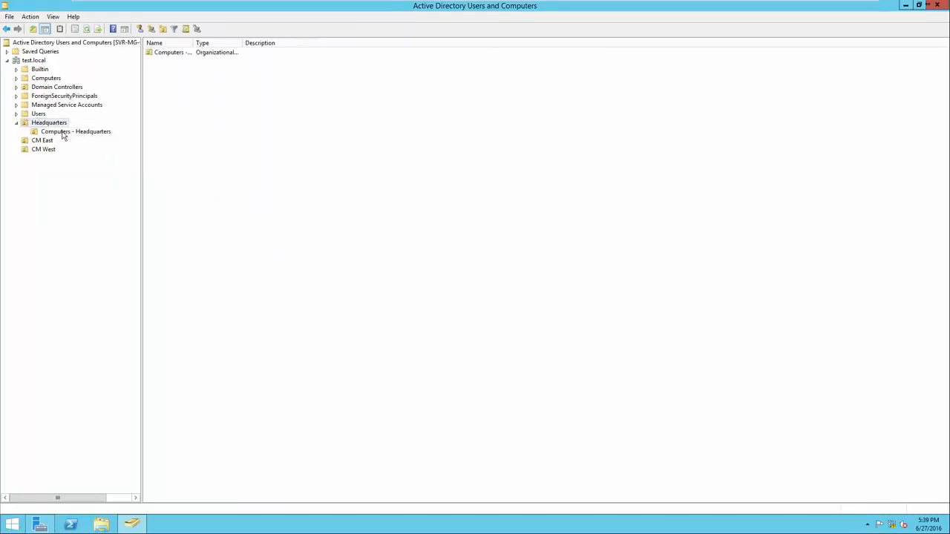
{"action": "left_click", "coordinate": [64, 133]}
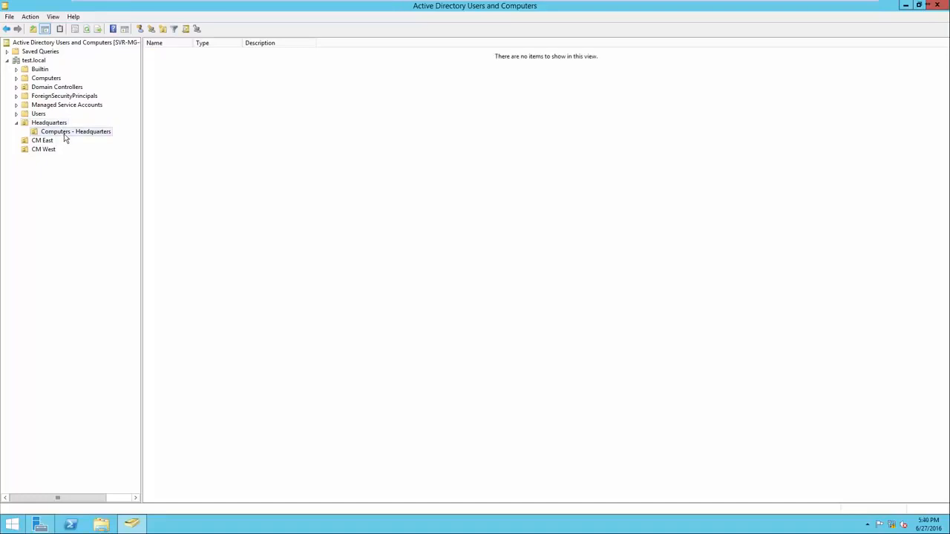
{"action": "right_click", "coordinate": [42, 146]}
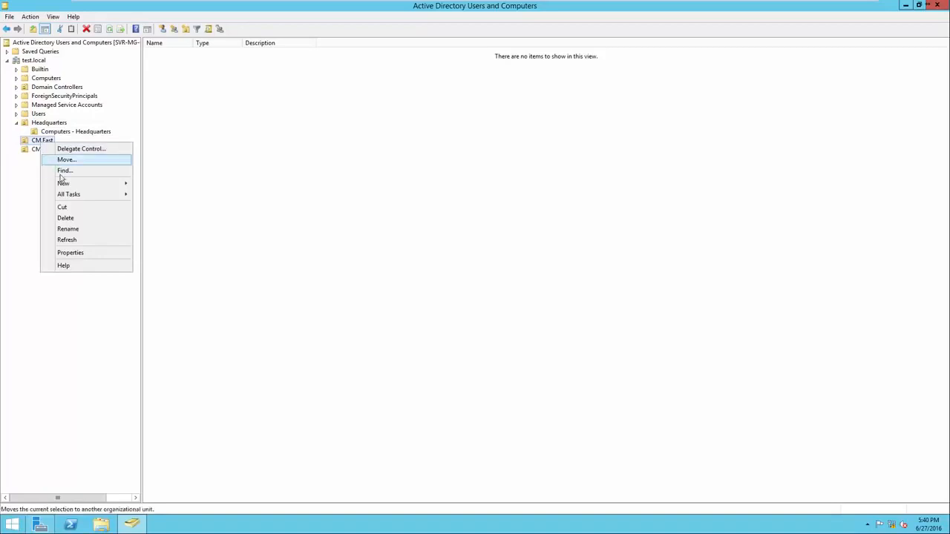
Create a 'Computers - CM East' OU inside CM East
{"action": "mouse_move", "coordinate": [65, 184]}
{"action": "left_click", "coordinate": [162, 249]}
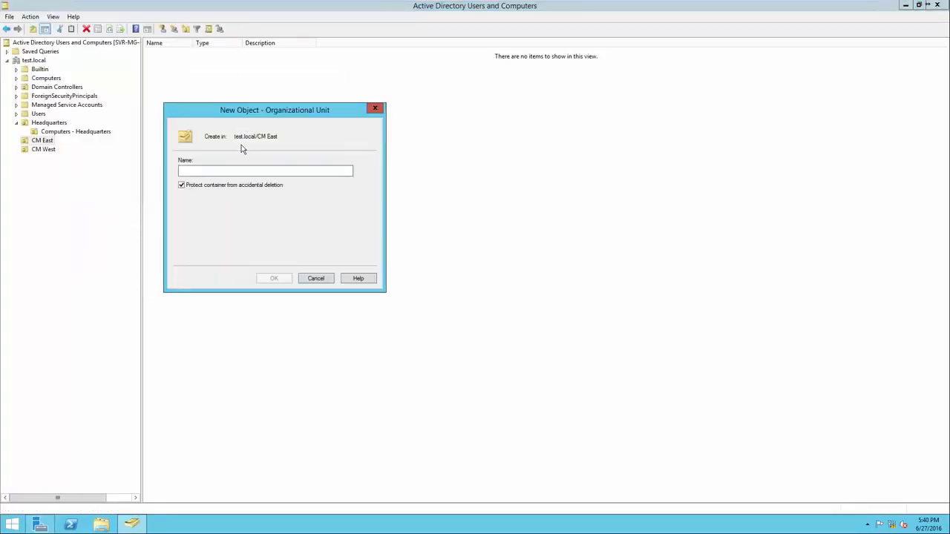
{"action": "type", "text": "Computers -"}
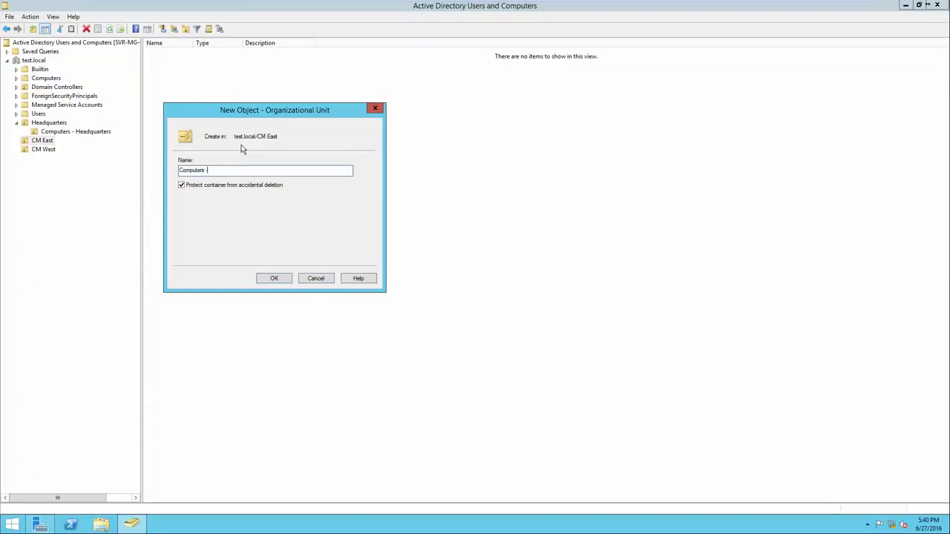
{"action": "type", "text": " CM East"}
{"action": "left_click", "coordinate": [272, 277]}
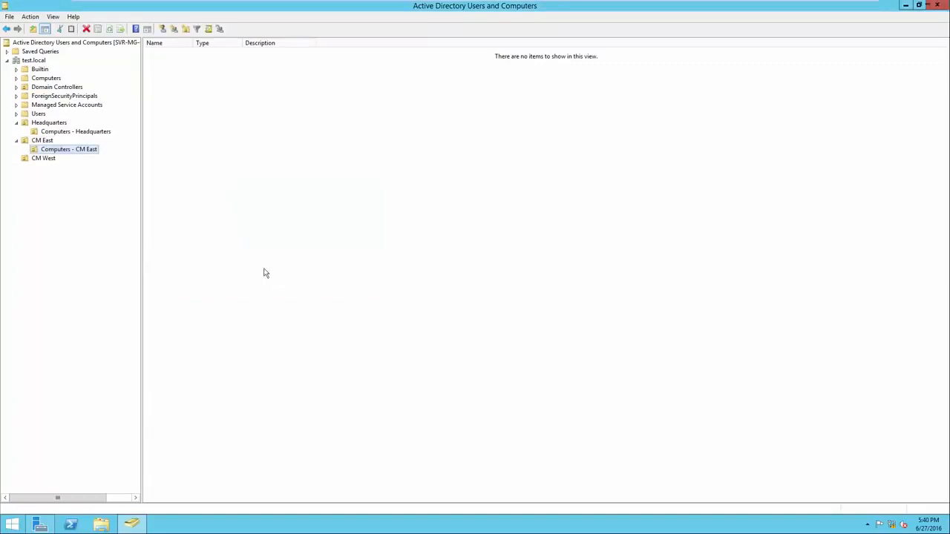
Create a 'Computers - CM West' OU inside CM West
{"action": "right_click", "coordinate": [44, 158]}
{"action": "mouse_move", "coordinate": [90, 196]}
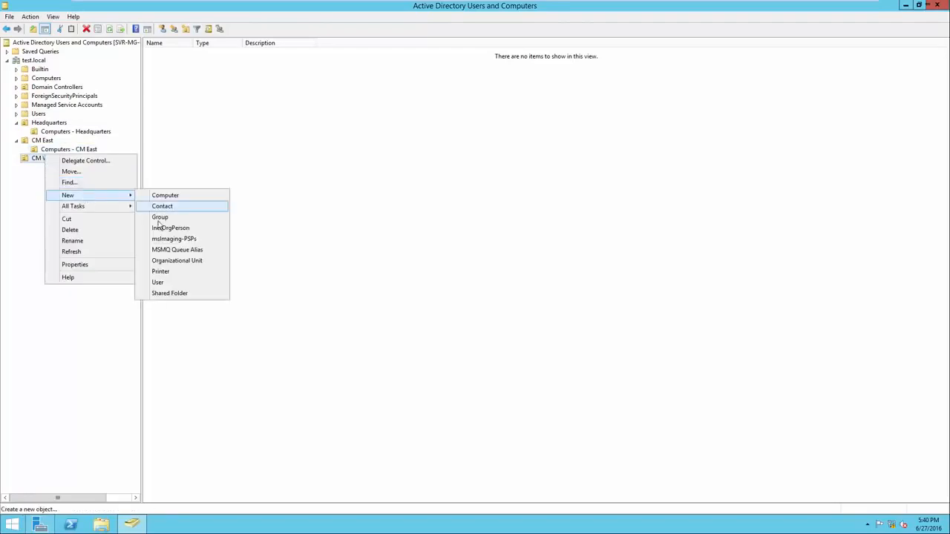
{"action": "left_click", "coordinate": [172, 259]}
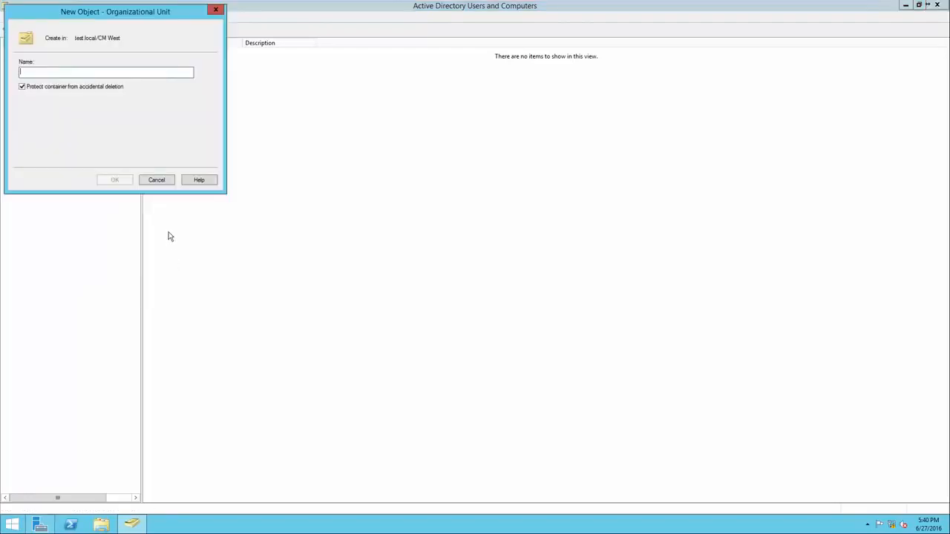
{"action": "type", "text": "Computers - CM W"}
{"action": "key", "text": "BackSpace"}
{"action": "key", "text": "BackSpace"}
{"action": "type", "text": "West"}
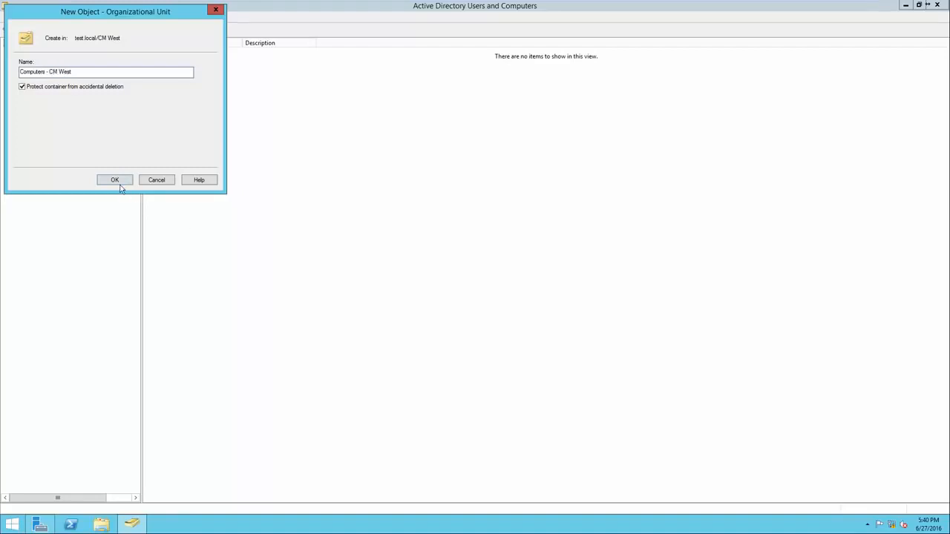
{"action": "left_click", "coordinate": [115, 182]}
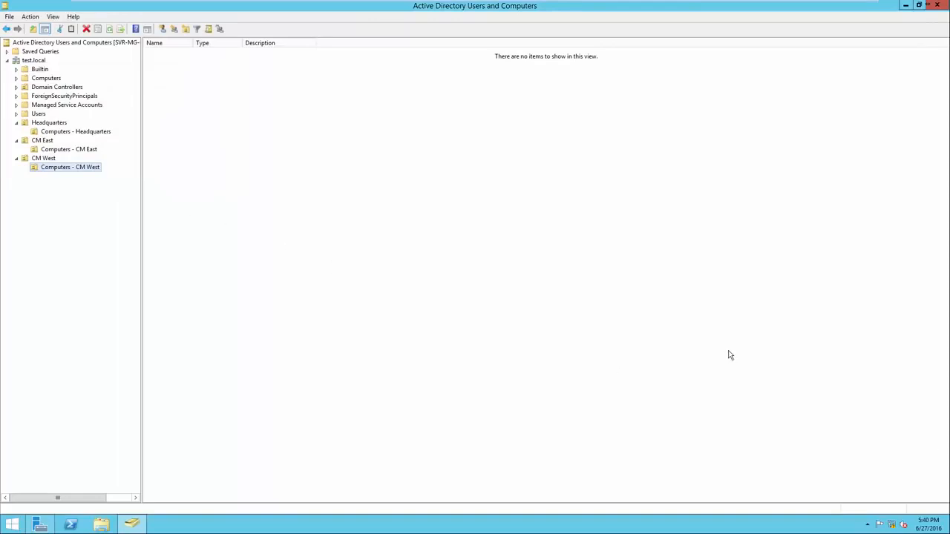
{"action": "left_click", "coordinate": [63, 124]}
{"action": "left_click", "coordinate": [53, 142]}
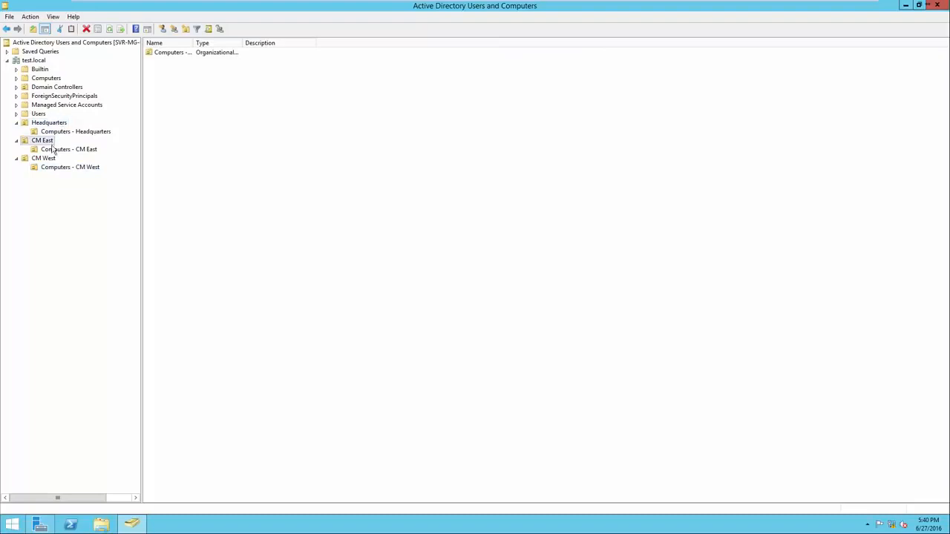
{"action": "left_click", "coordinate": [54, 160]}
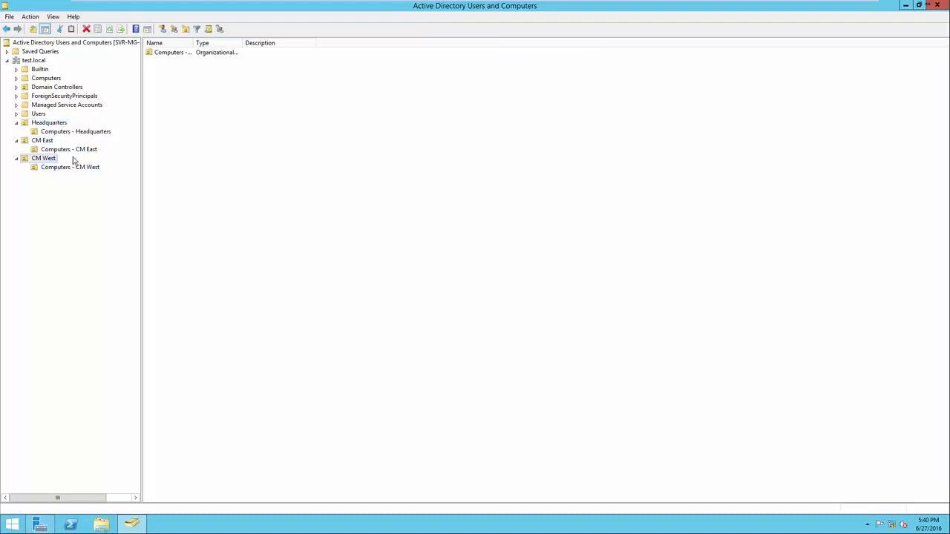
{"action": "left_click", "coordinate": [90, 132]}
{"action": "left_click", "coordinate": [89, 150]}
{"action": "left_click", "coordinate": [89, 168]}
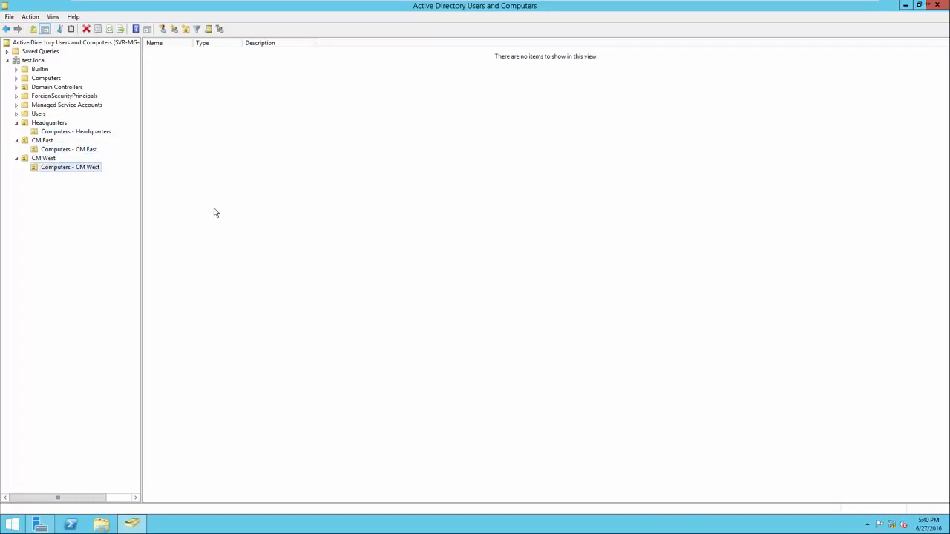
{"action": "left_click", "coordinate": [53, 124]}
{"action": "left_click", "coordinate": [52, 142]}
{"action": "left_click", "coordinate": [43, 158]}
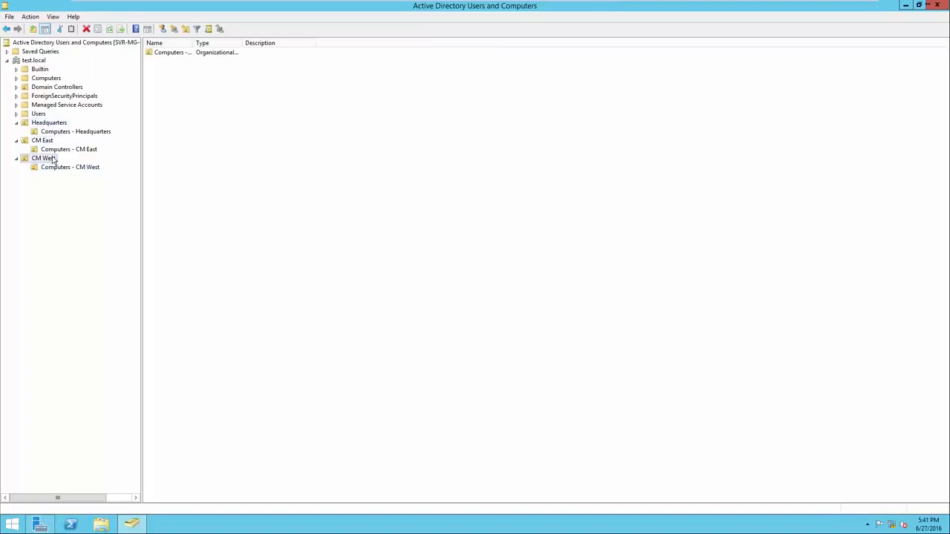
{"action": "left_click", "coordinate": [56, 126]}
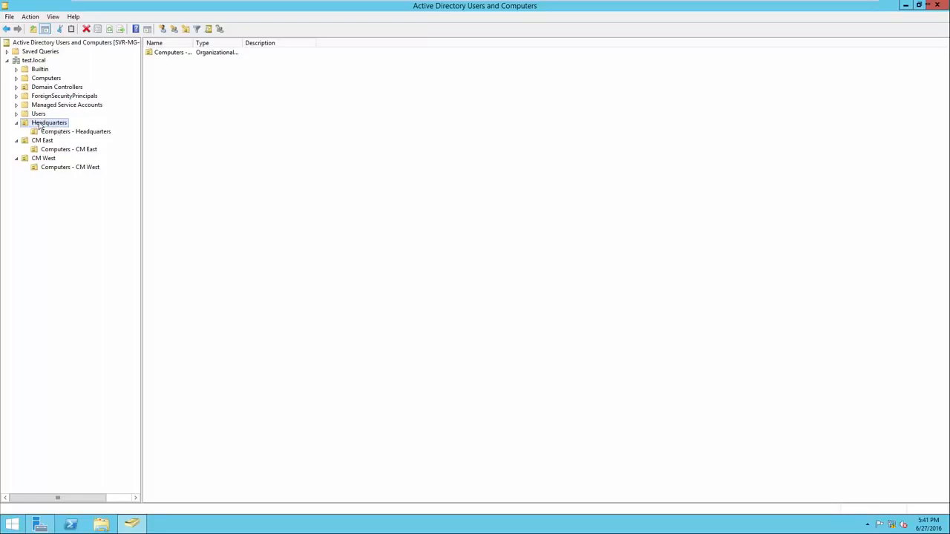
{"action": "left_click", "coordinate": [230, 136]}
Create the 'Administative' group in Headquarters and widen the Name column
{"action": "right_click", "coordinate": [230, 136]}
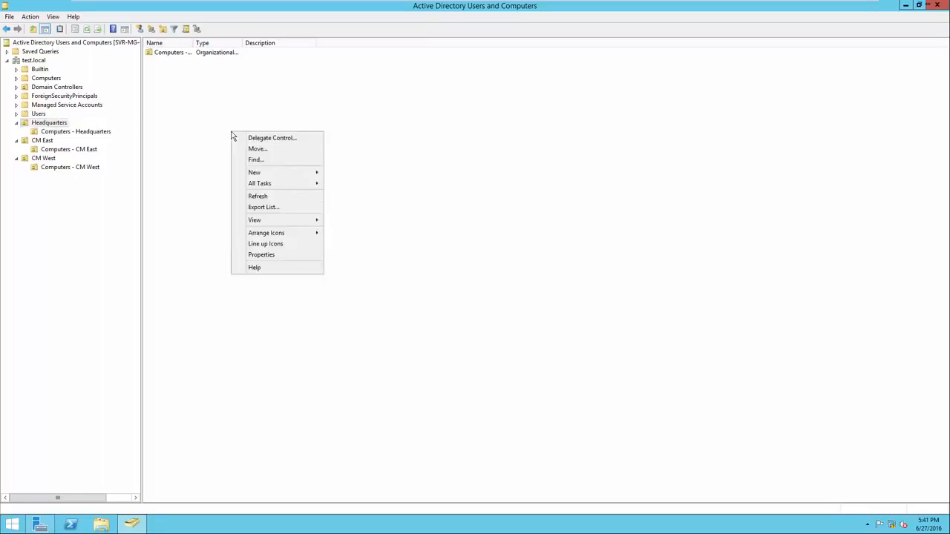
{"action": "mouse_move", "coordinate": [265, 175]}
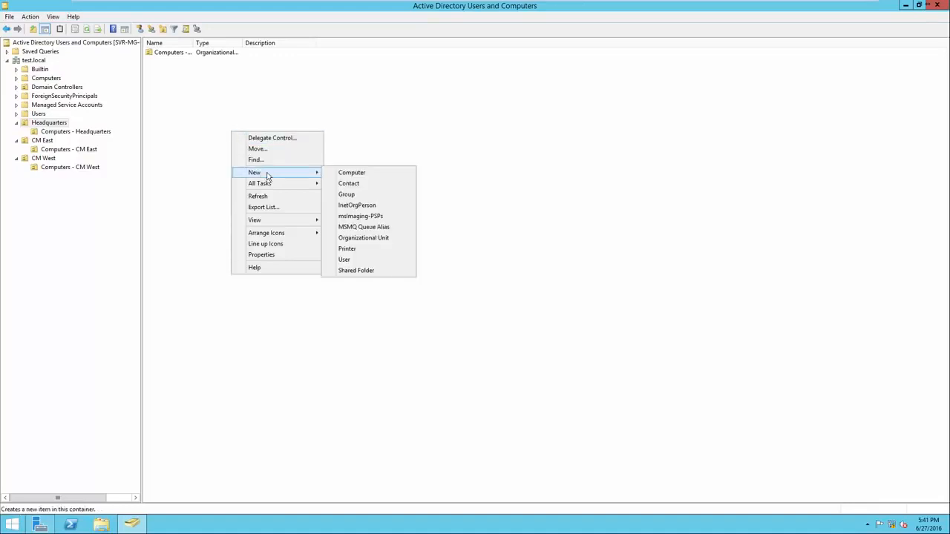
{"action": "left_click", "coordinate": [354, 205]}
{"action": "left_click", "coordinate": [214, 180]}
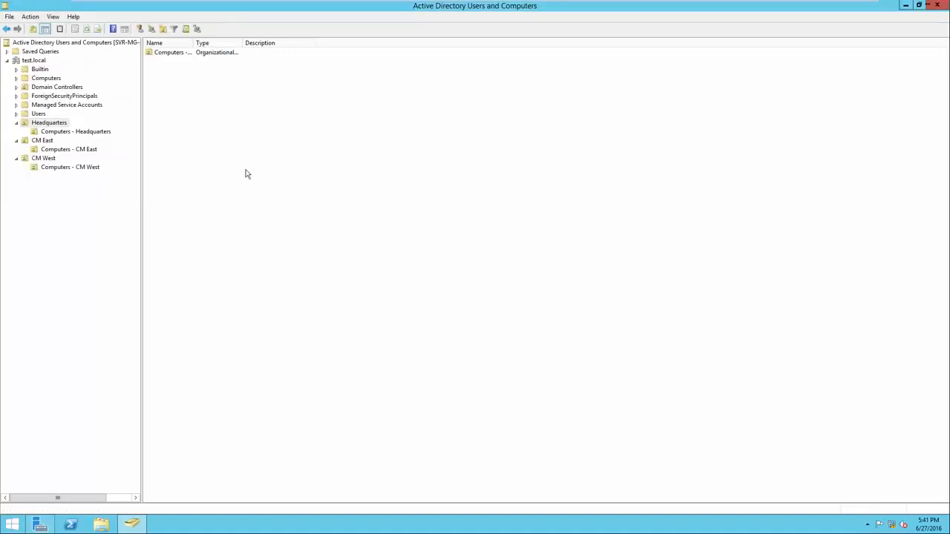
{"action": "right_click", "coordinate": [259, 170]}
{"action": "mouse_move", "coordinate": [286, 212]}
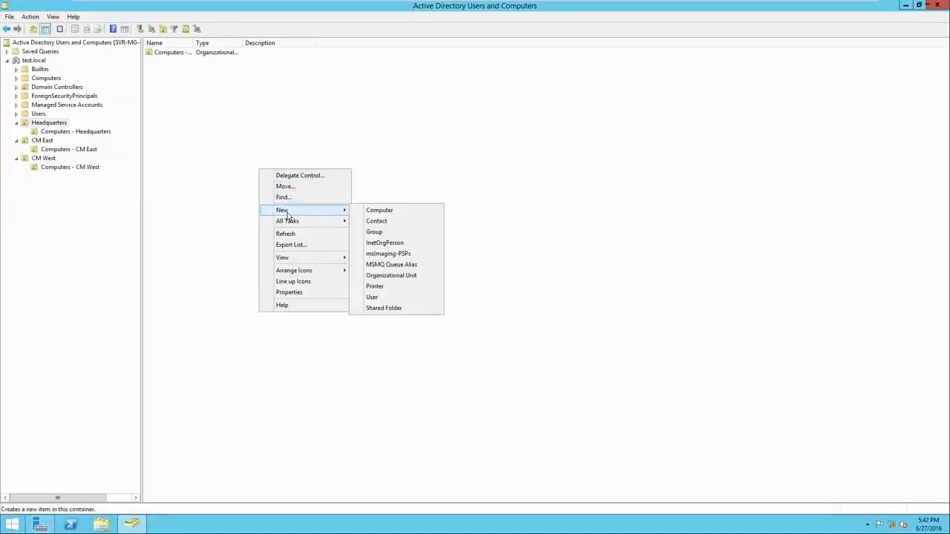
{"action": "left_click", "coordinate": [394, 235]}
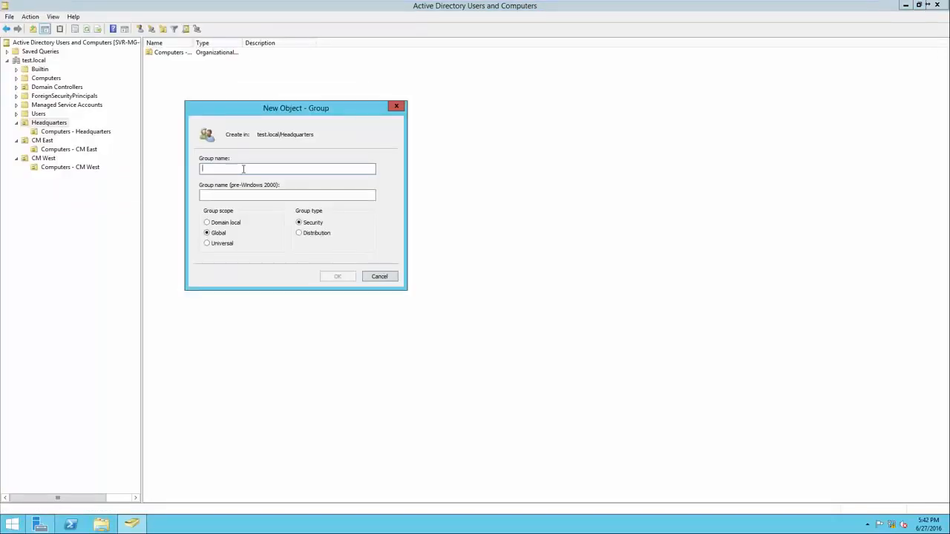
{"action": "type", "text": "Admi"}
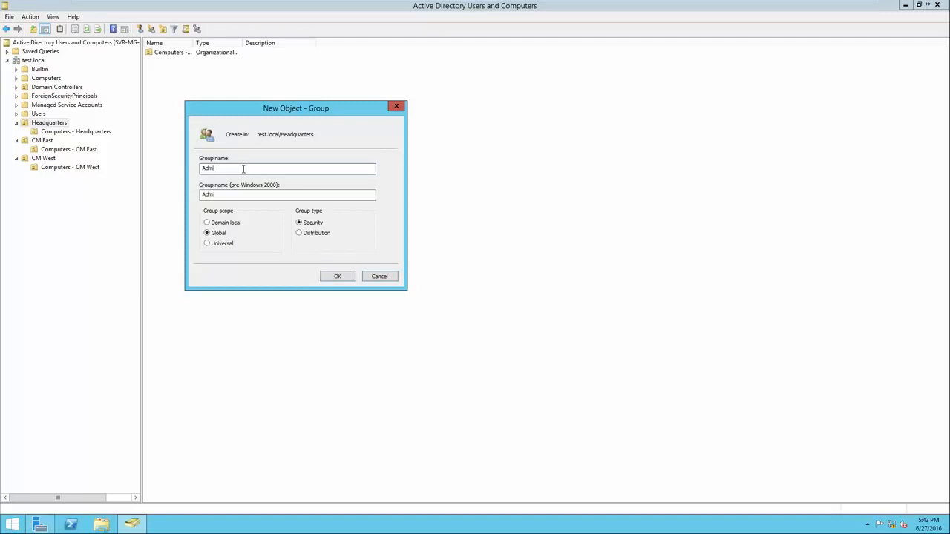
{"action": "type", "text": "nistative"}
{"action": "left_click", "coordinate": [337, 276]}
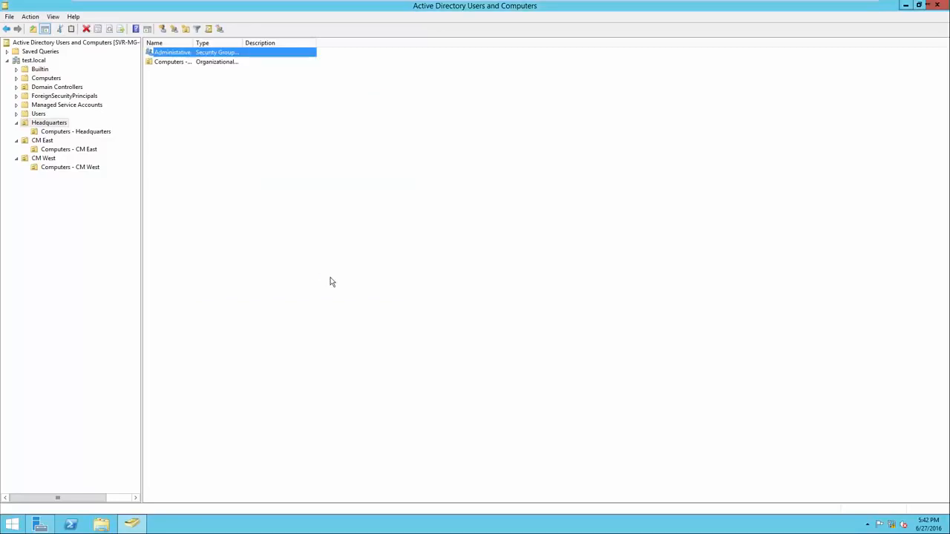
{"action": "left_click_drag", "start_coordinate": [193, 43], "coordinate": [212, 43]}
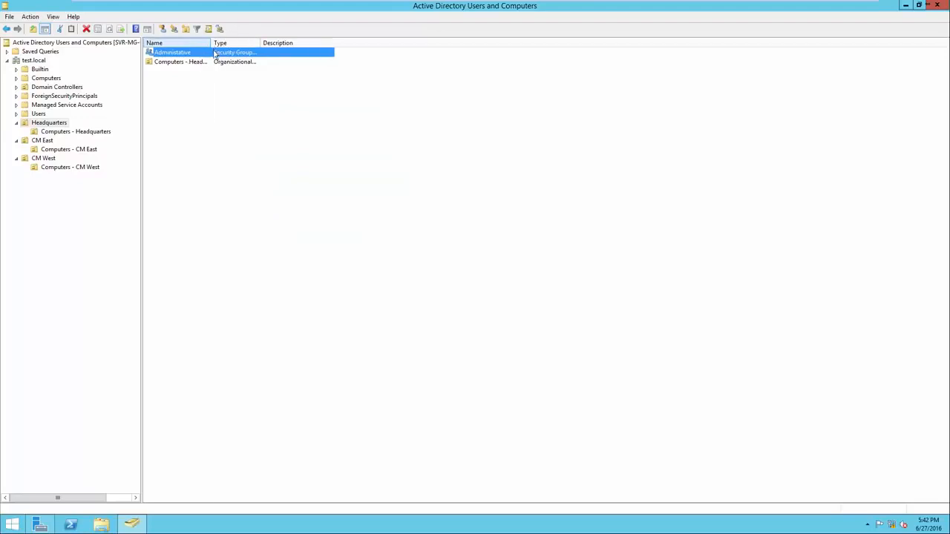
Create the 'Accounting' group in Headquarters
{"action": "right_click", "coordinate": [249, 132]}
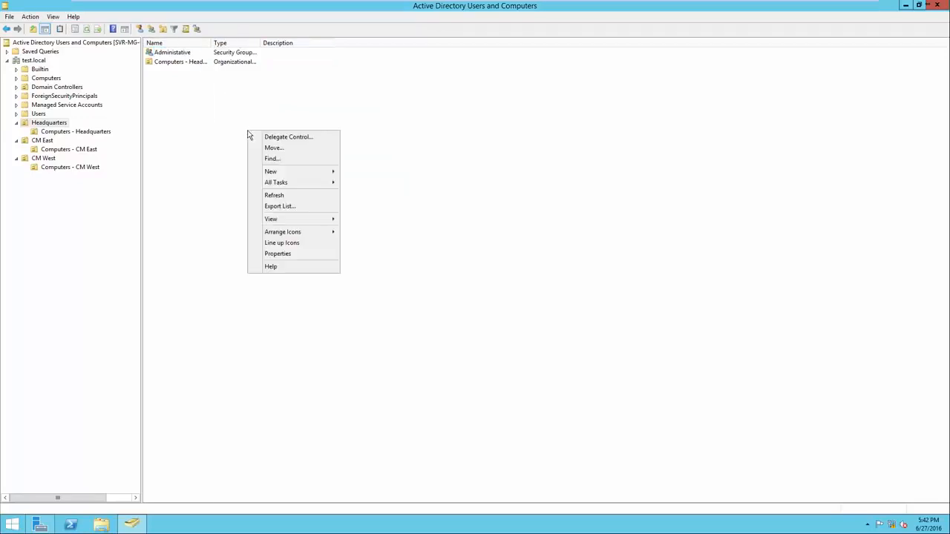
{"action": "mouse_move", "coordinate": [290, 176]}
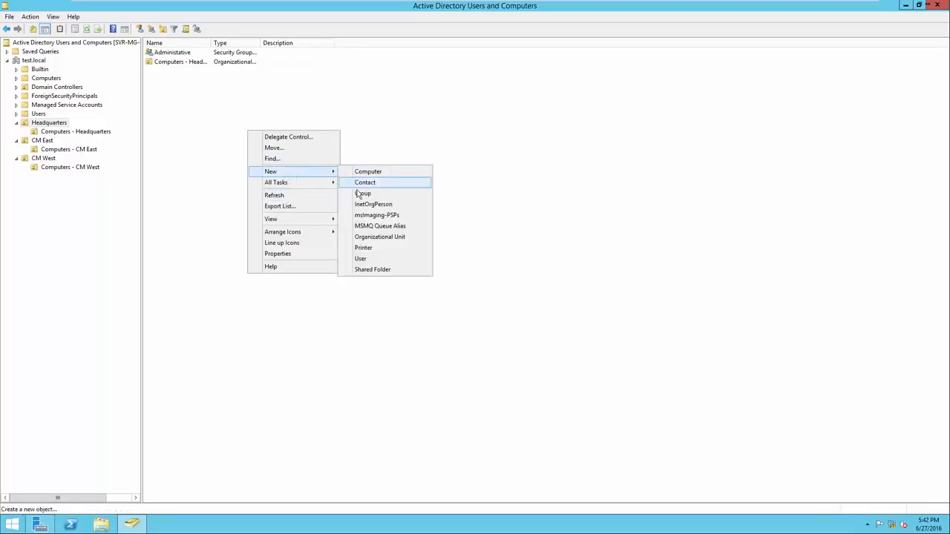
{"action": "left_click", "coordinate": [362, 193]}
{"action": "type", "text": "Accouy"}
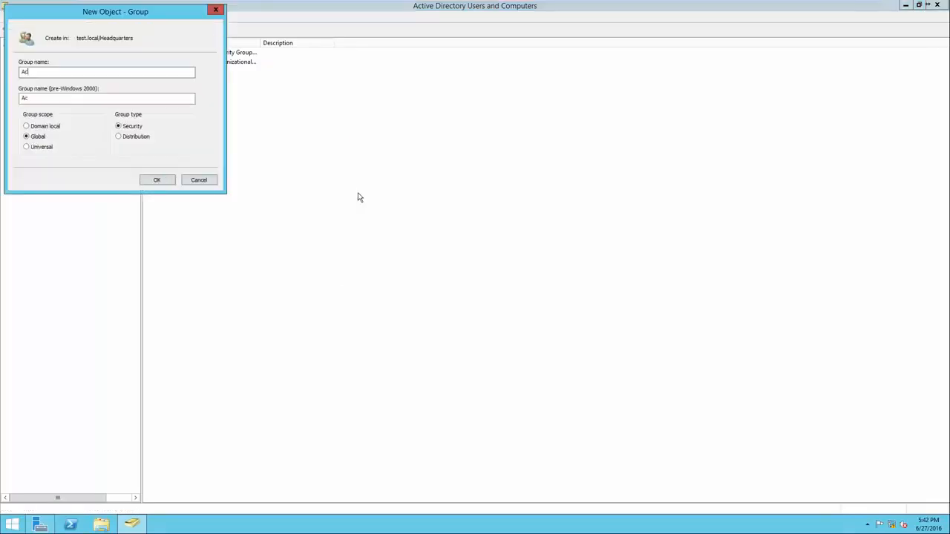
{"action": "key", "text": "BackSpace"}
{"action": "type", "text": "nting"}
{"action": "left_click", "coordinate": [164, 179]}
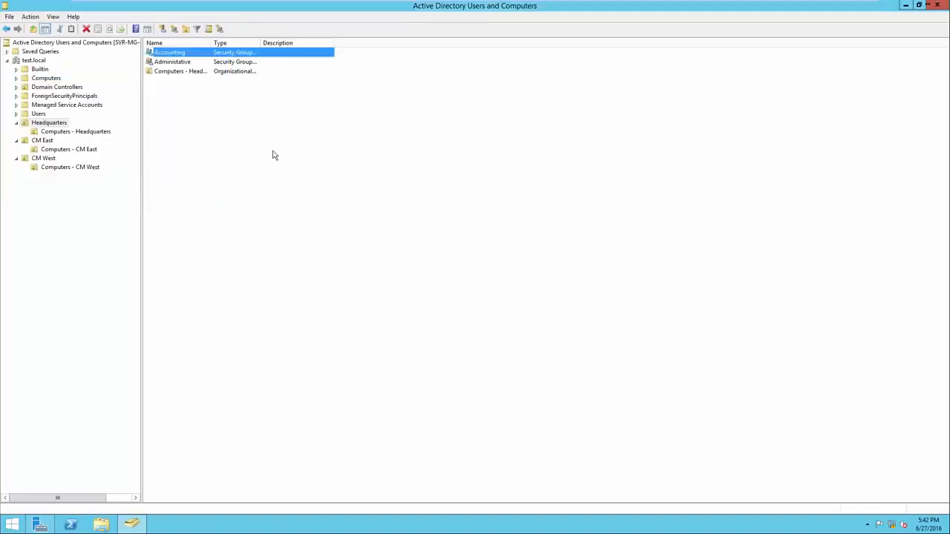
Create the 'HR' group in Headquarters
{"action": "right_click", "coordinate": [272, 151]}
{"action": "mouse_move", "coordinate": [318, 193]}
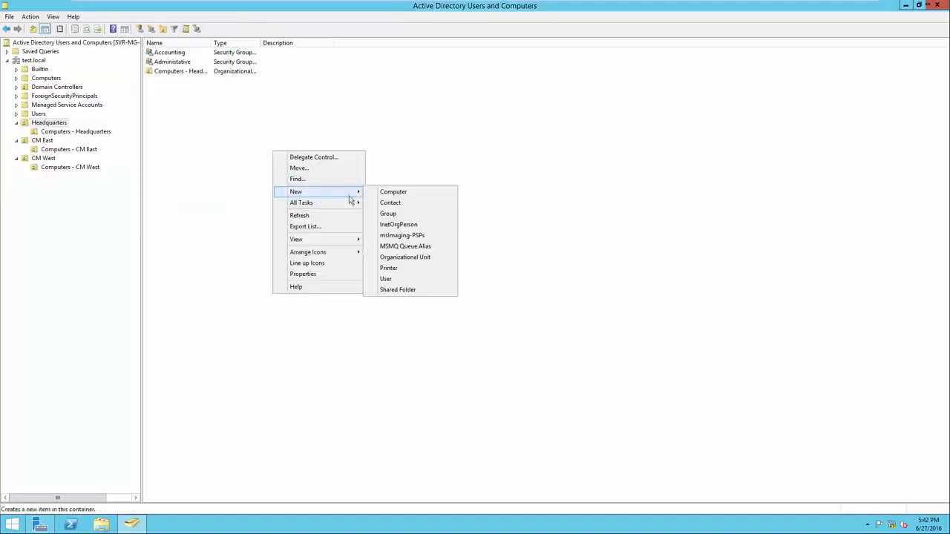
{"action": "left_click", "coordinate": [391, 215]}
{"action": "type", "text": "HR"}
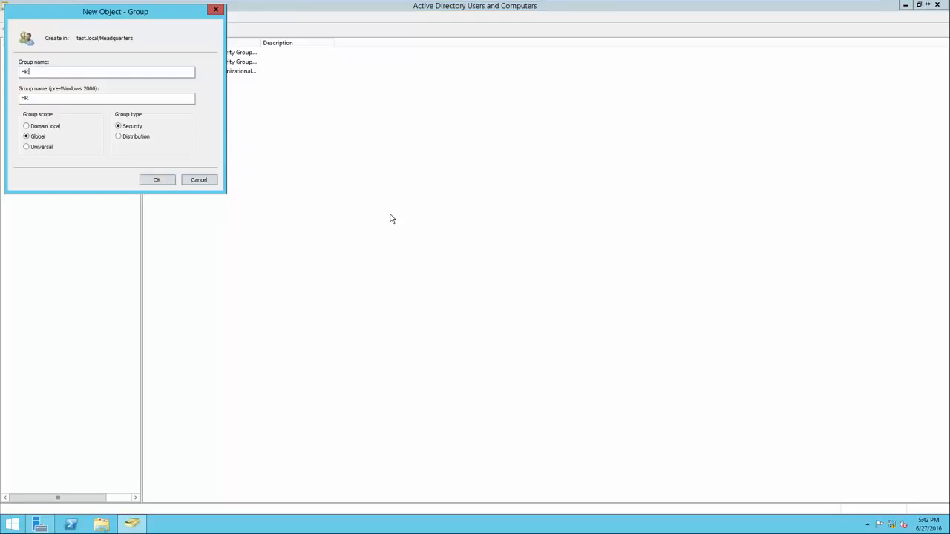
{"action": "left_click", "coordinate": [170, 181]}
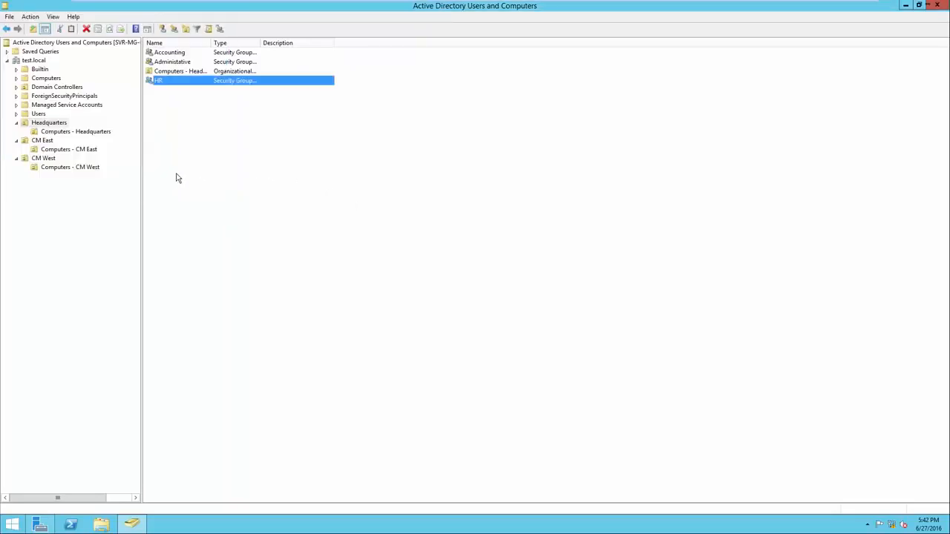
{"action": "left_click", "coordinate": [56, 125]}
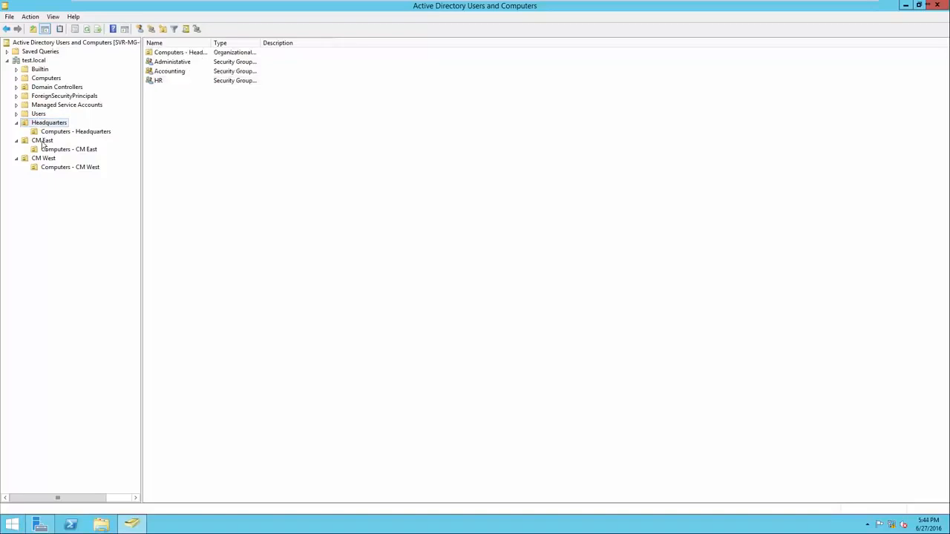
Create the 'Sales - CM East' security group in CM East
{"action": "left_click", "coordinate": [42, 141]}
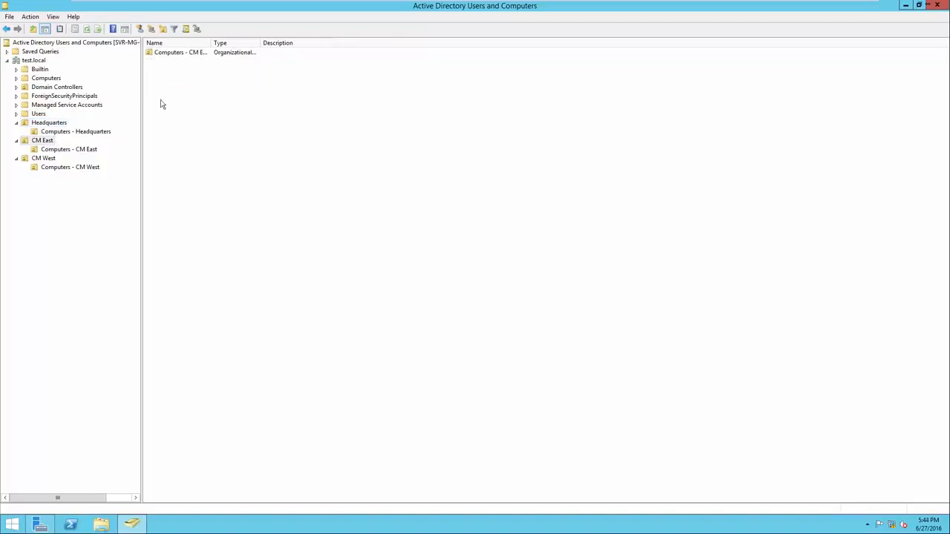
{"action": "left_click_drag", "start_coordinate": [212, 43], "coordinate": [257, 42]}
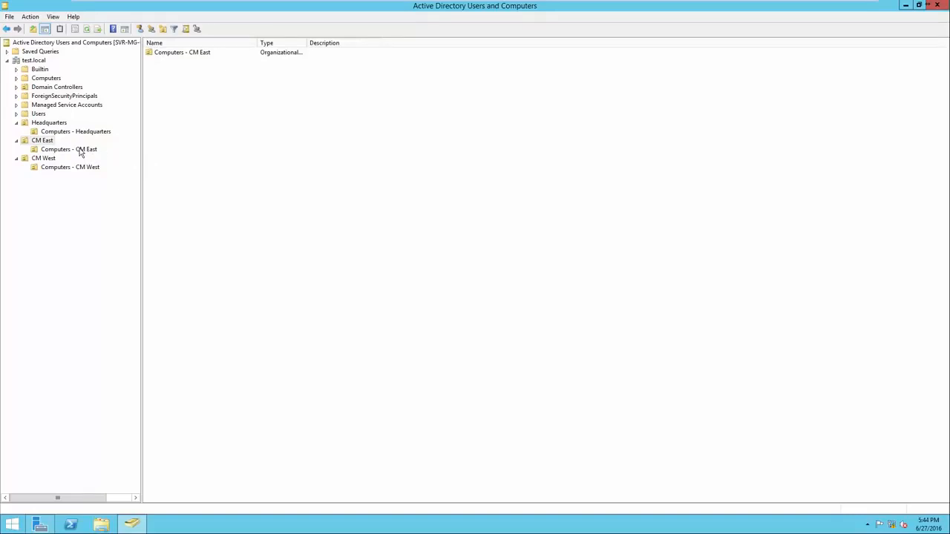
{"action": "right_click", "coordinate": [160, 114]}
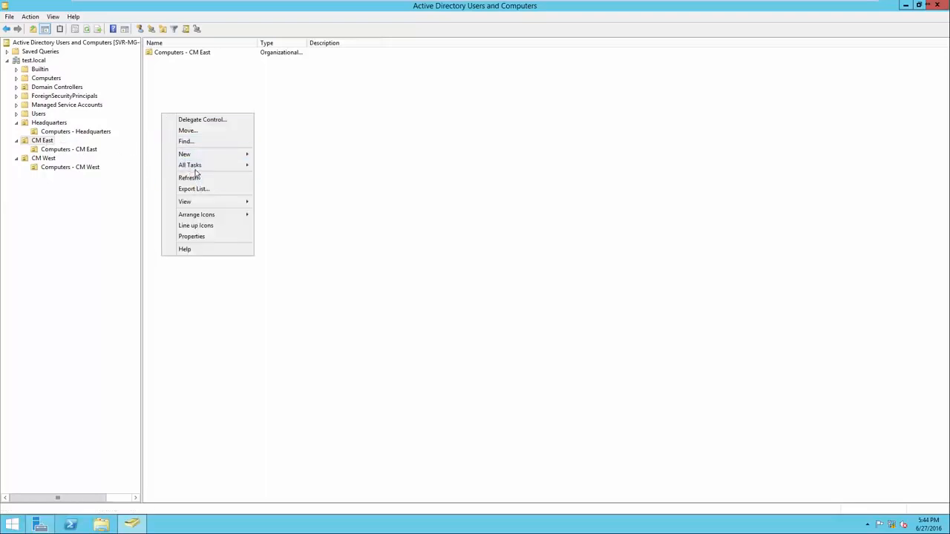
{"action": "mouse_move", "coordinate": [202, 157]}
{"action": "left_click", "coordinate": [270, 177]}
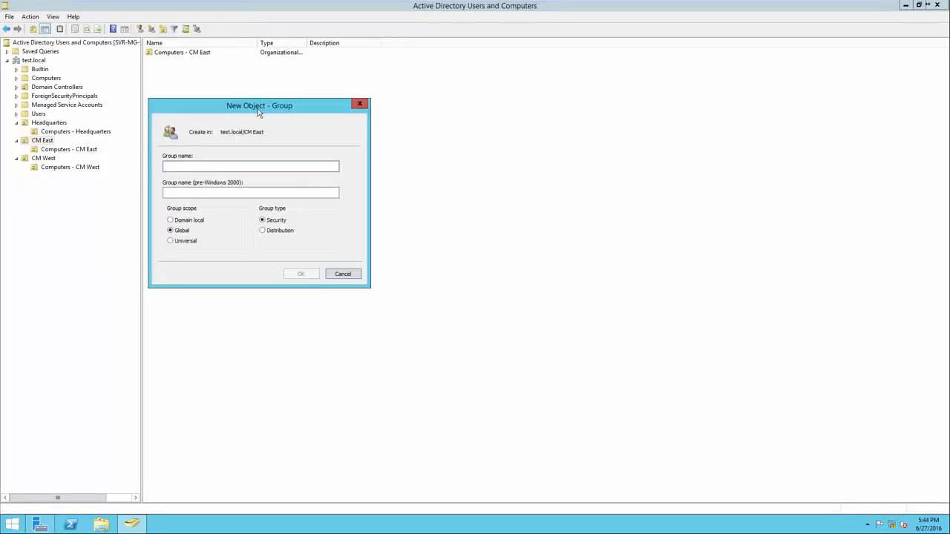
{"action": "type", "text": "Sales "}
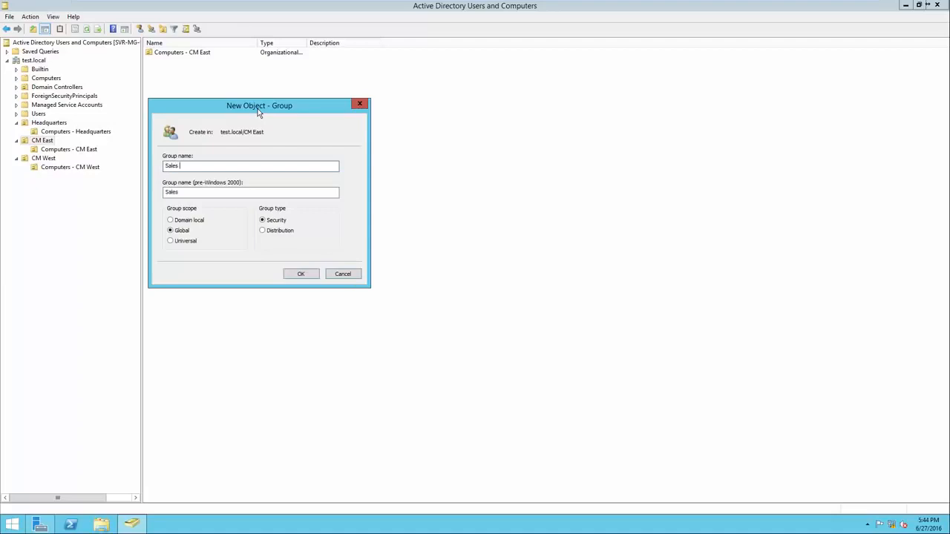
{"action": "type", "text": "- CM East"}
{"action": "left_click", "coordinate": [298, 274]}
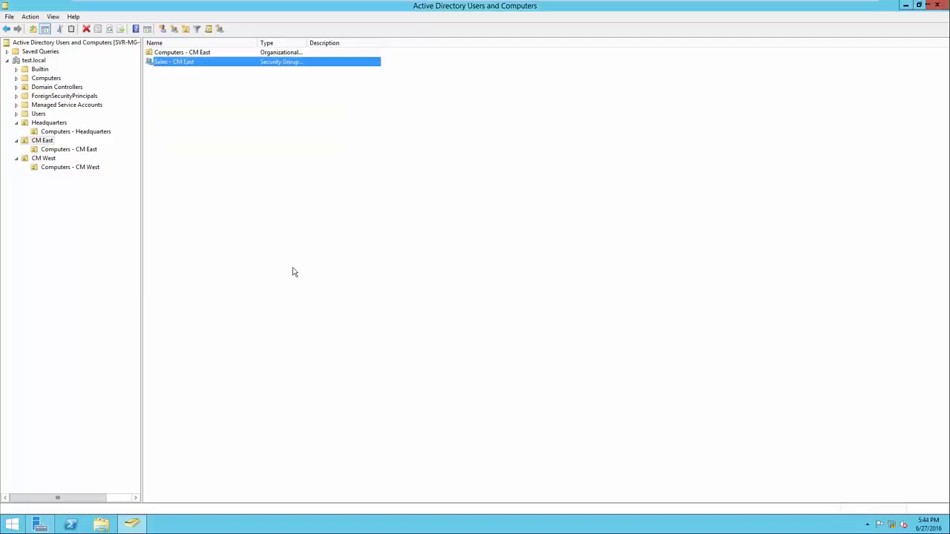
Create the 'Mechanics - CM East' security group in CM East
{"action": "right_click", "coordinate": [235, 170]}
{"action": "mouse_move", "coordinate": [282, 214]}
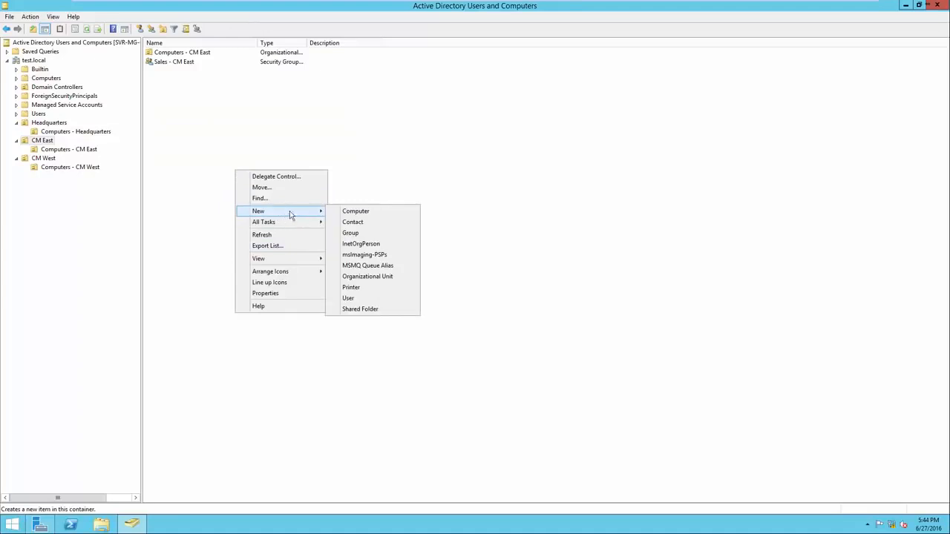
{"action": "left_click", "coordinate": [353, 233]}
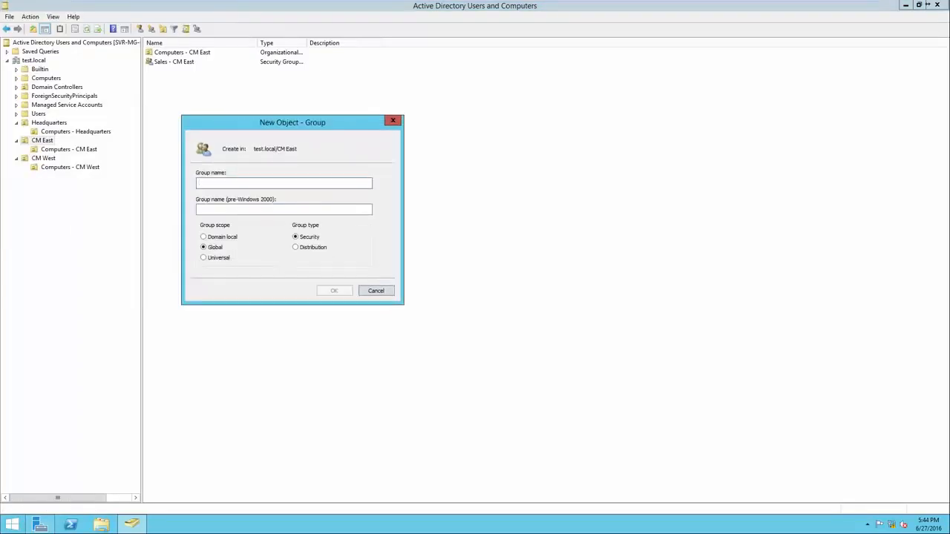
{"action": "type", "text": "Mechanics - CM East"}
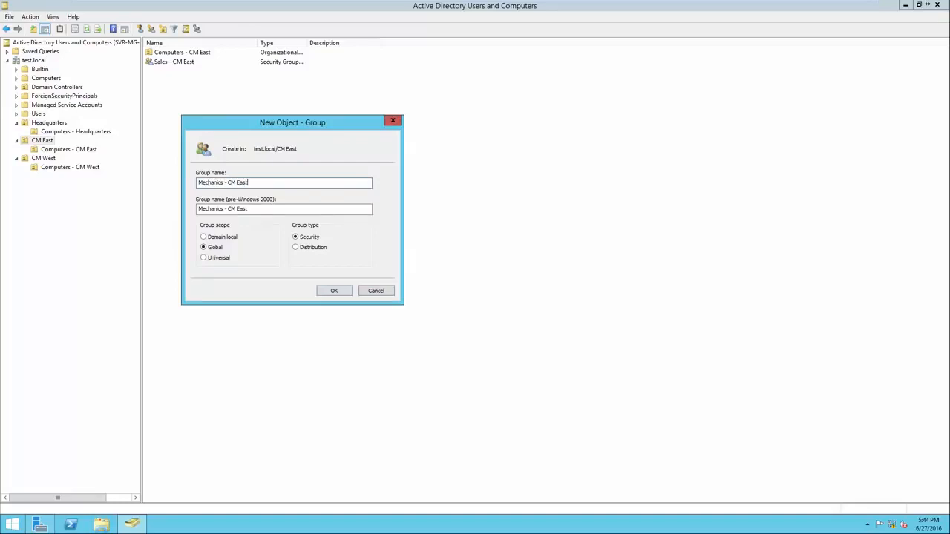
{"action": "key", "text": "Return"}
Create the 'Management - CM East' group and widen the Name column
{"action": "right_click", "coordinate": [212, 148]}
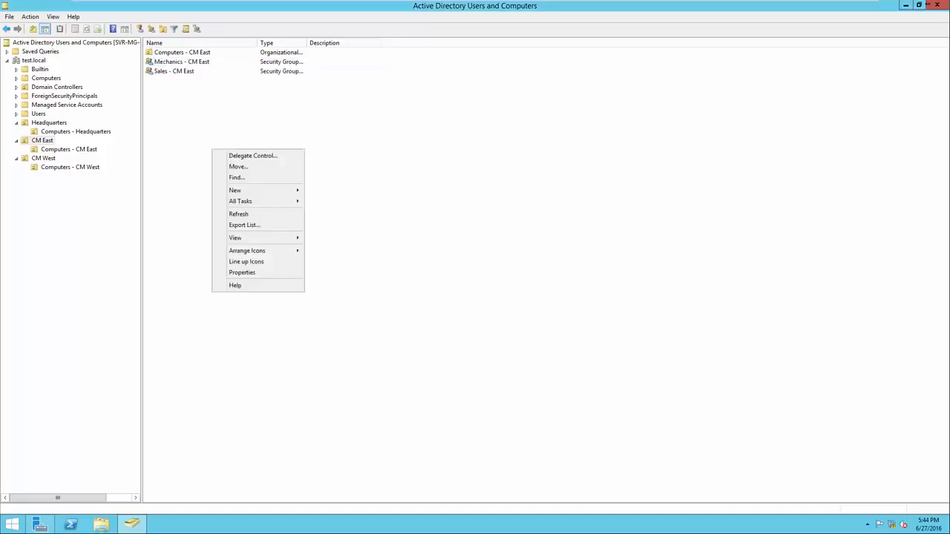
{"action": "mouse_move", "coordinate": [238, 188]}
{"action": "left_click", "coordinate": [326, 213]}
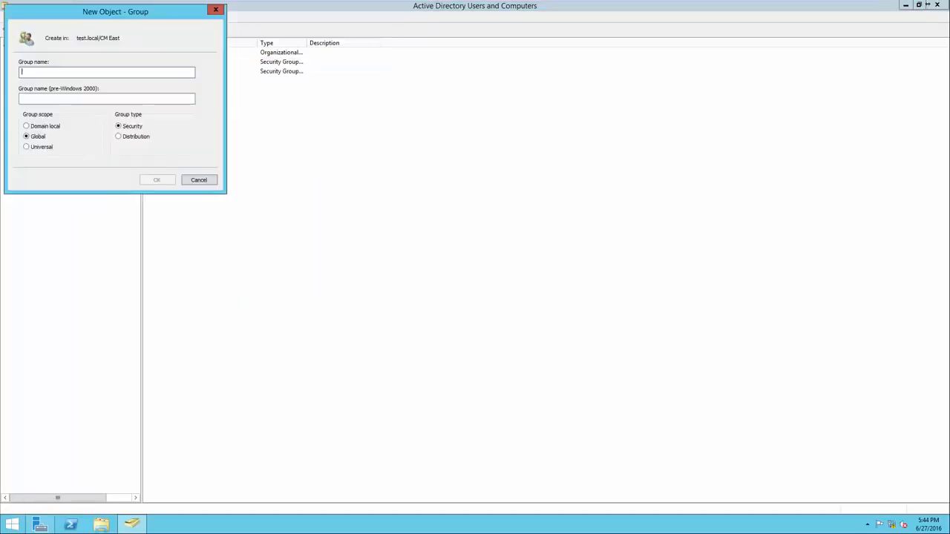
{"action": "type", "text": "Management -"}
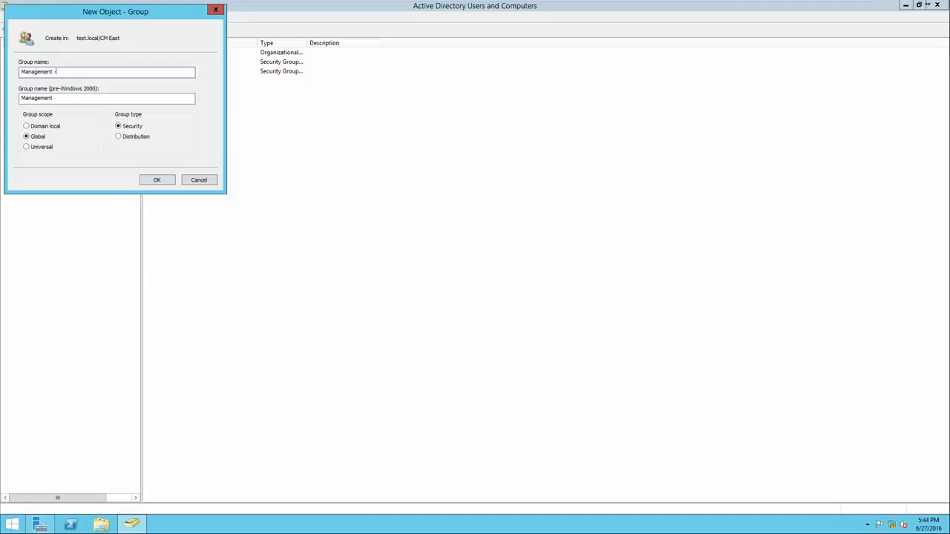
{"action": "type", "text": " CM East"}
{"action": "key", "text": "Return"}
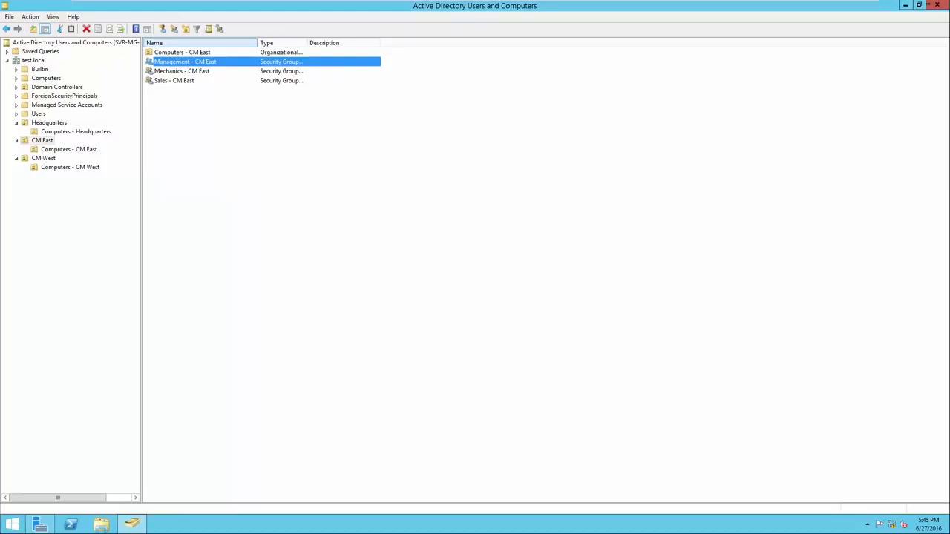
{"action": "left_click_drag", "start_coordinate": [257, 42], "coordinate": [292, 42]}
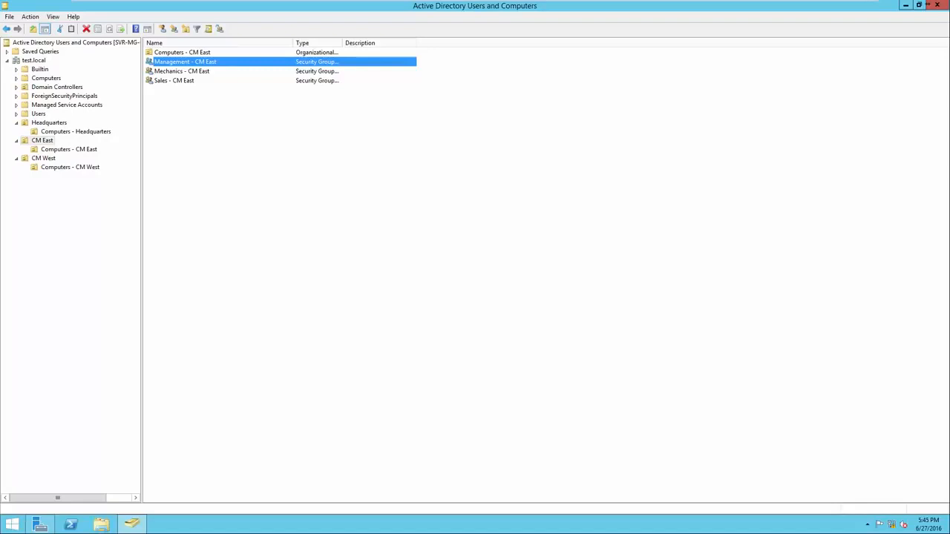
Start a new group in CM West, entering the name 'Sales'
{"action": "left_click", "coordinate": [43, 158]}
{"action": "right_click", "coordinate": [161, 137]}
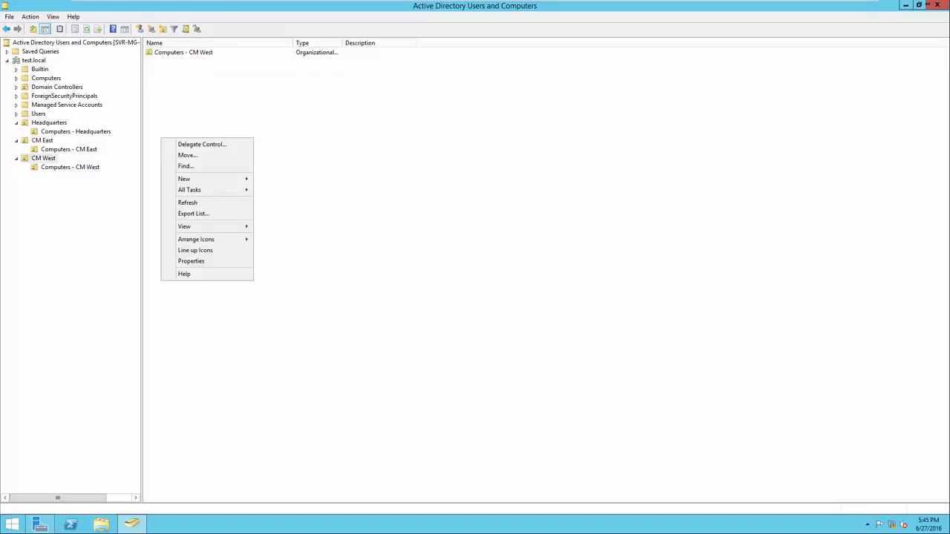
{"action": "mouse_move", "coordinate": [186, 179]}
{"action": "left_click", "coordinate": [276, 201]}
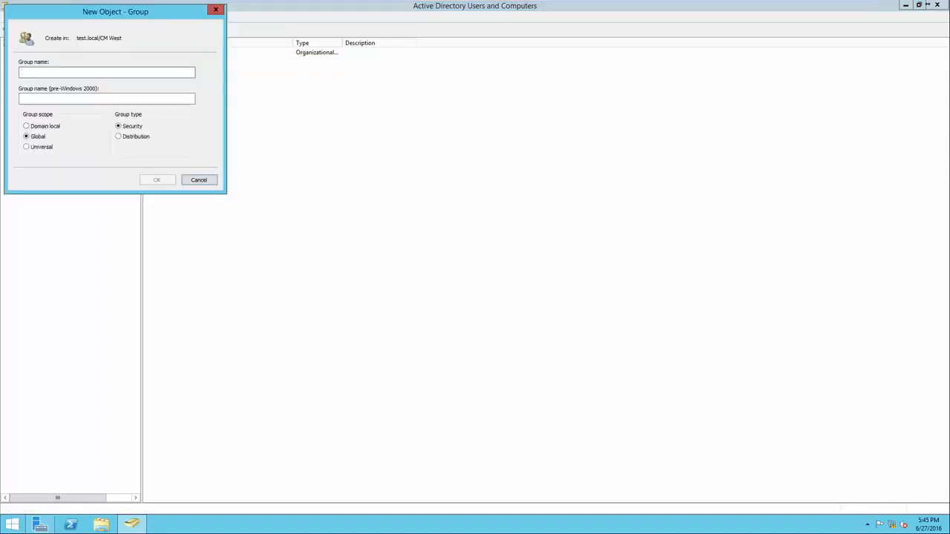
{"action": "type", "text": "Sales"}
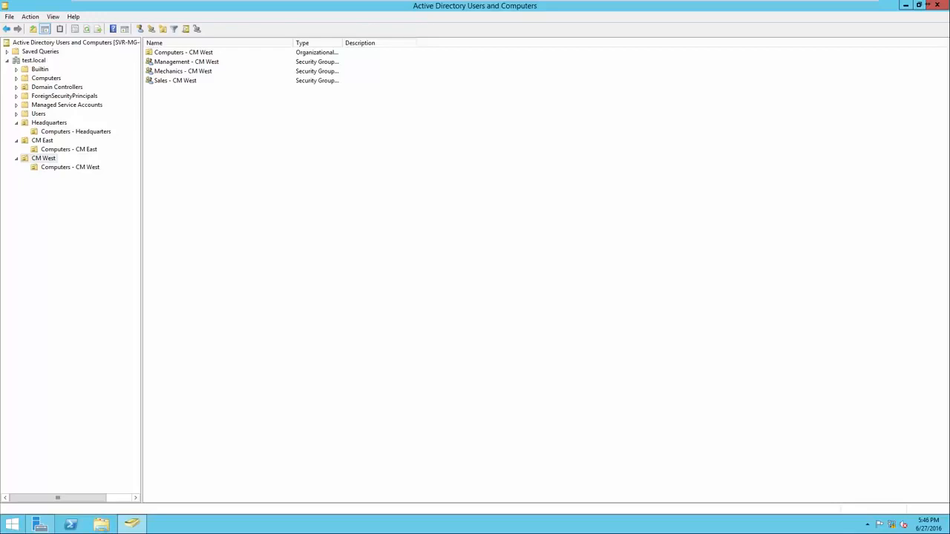
Start a new user in Headquarters, entering the first name, last name and logon name
{"action": "left_click", "coordinate": [49, 122]}
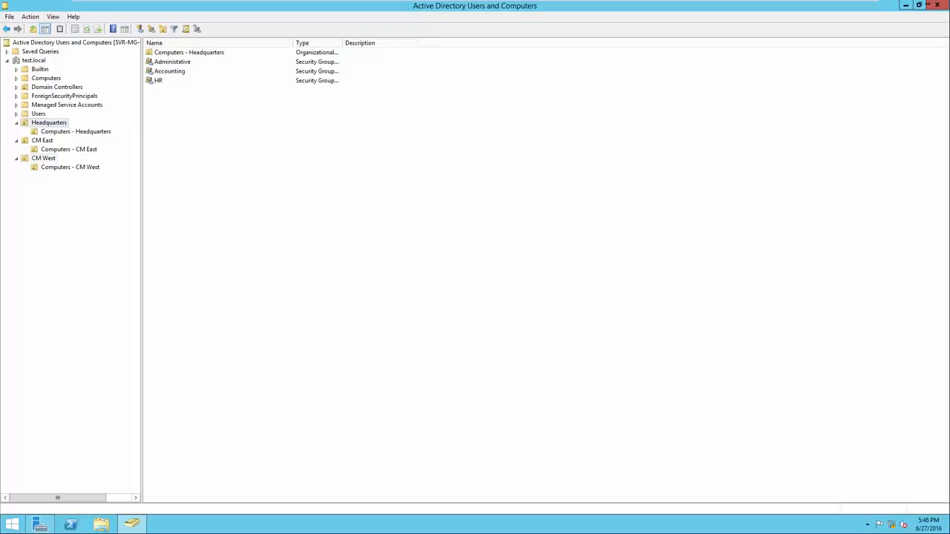
{"action": "right_click", "coordinate": [192, 123]}
{"action": "mouse_move", "coordinate": [231, 163]}
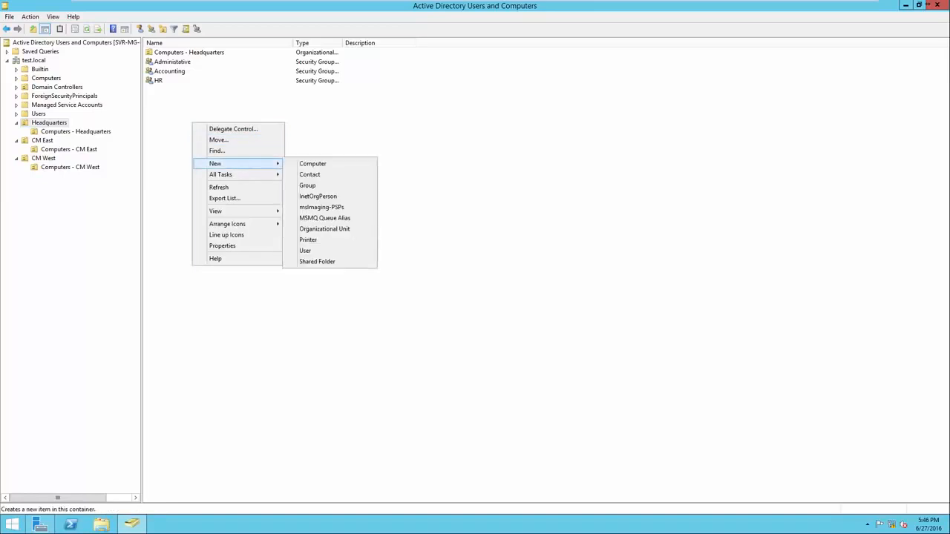
{"action": "left_click", "coordinate": [305, 250]}
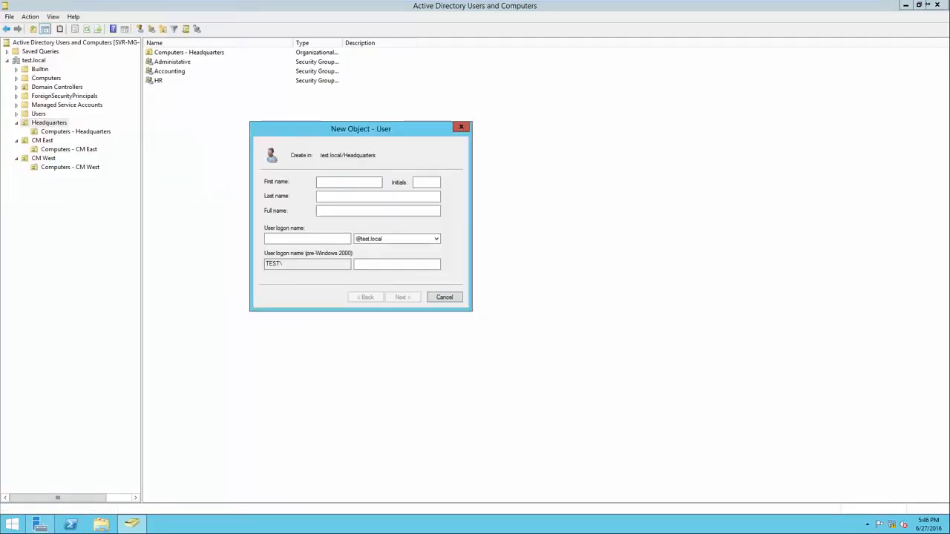
{"action": "key", "text": "Tab"}
{"action": "key", "text": "Tab"}
{"action": "key", "text": "Tab"}
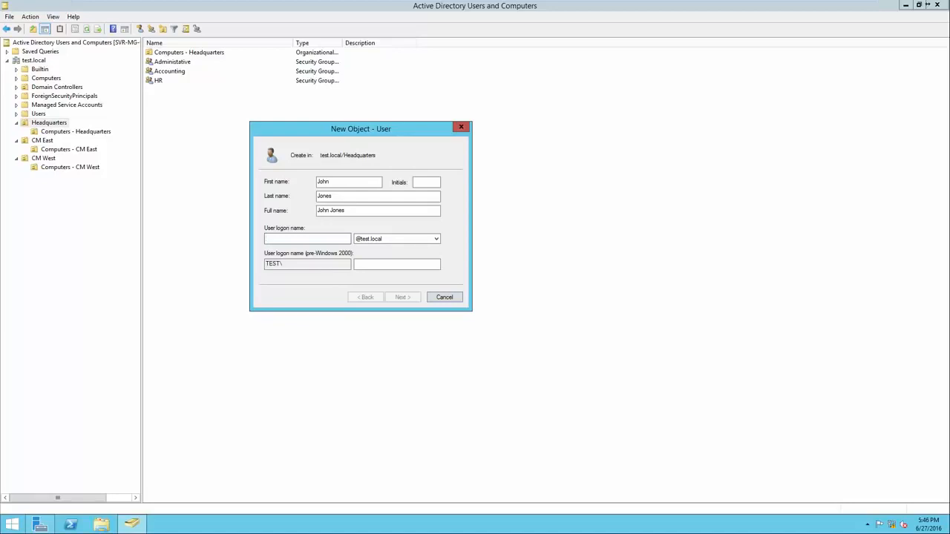
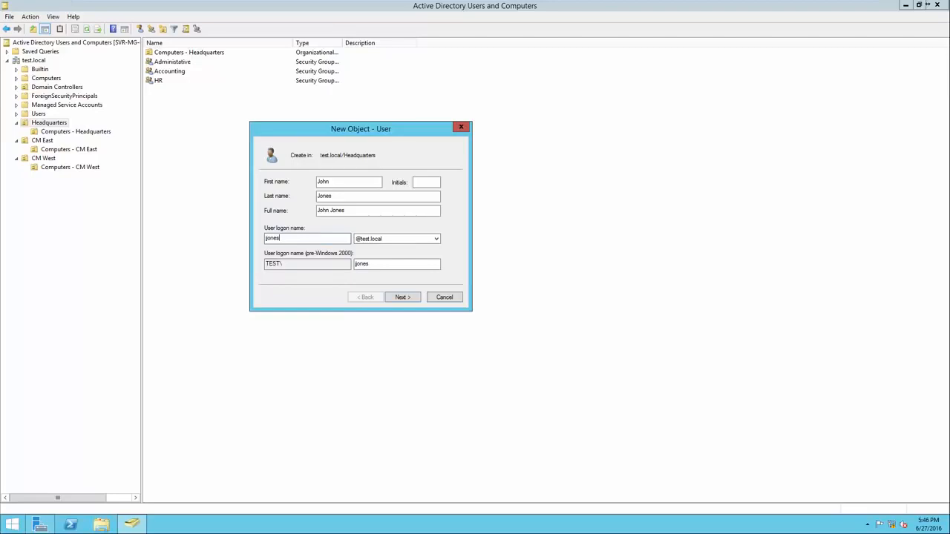
{"action": "key", "text": "Return"}
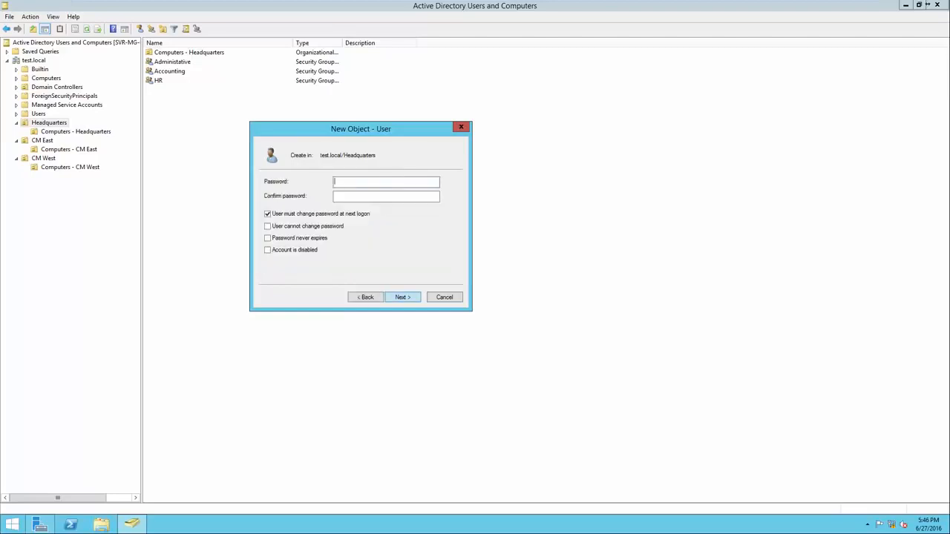
Set and confirm the account password, finish the wizard, and select the new user
{"action": "type", "text": "P@ssw0rdP@ssw0rd"}
{"action": "key", "text": "shift+Left"}
{"action": "key", "text": "shift+Left"}
{"action": "key", "text": "shift+Left"}
{"action": "key", "text": "shift+Left"}
{"action": "key", "text": "shift+Left"}
{"action": "key", "text": "shift+Left"}
{"action": "key", "text": "shift+Left"}
{"action": "key", "text": "shift+Left"}
{"action": "key", "text": "End"}
{"action": "key", "text": "Return"}
{"action": "key", "text": "Return"}
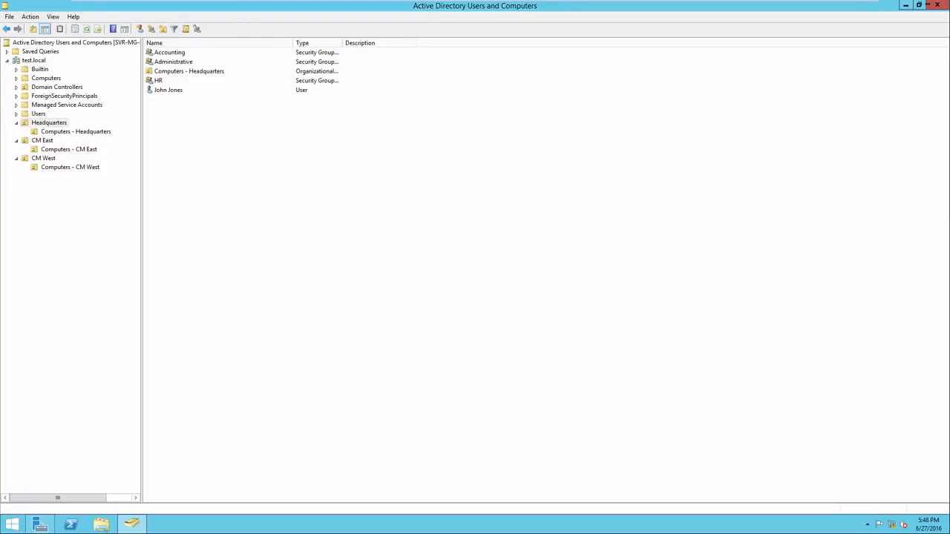
{"action": "left_click", "coordinate": [168, 90]}
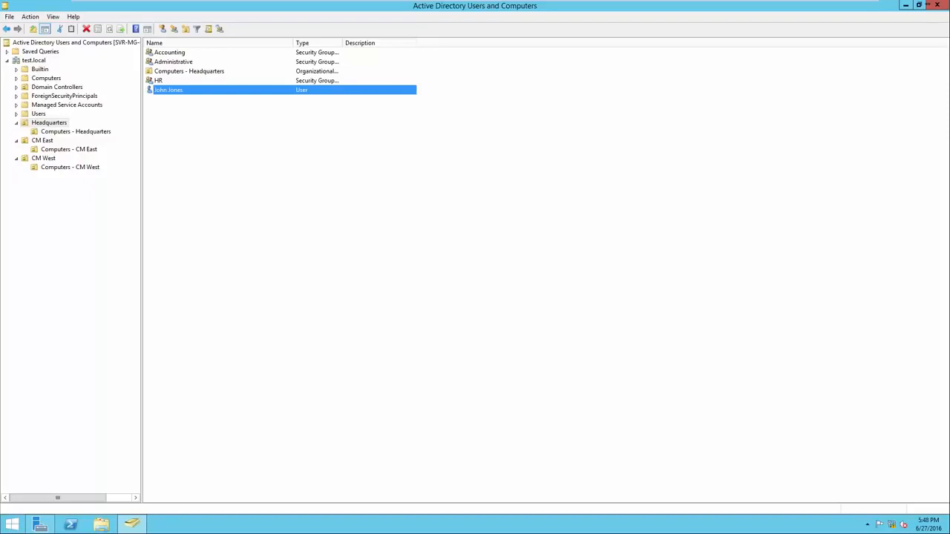
Add the new user to the 'Administrative' group, verifying the name with Check Names
{"action": "right_click", "coordinate": [206, 91]}
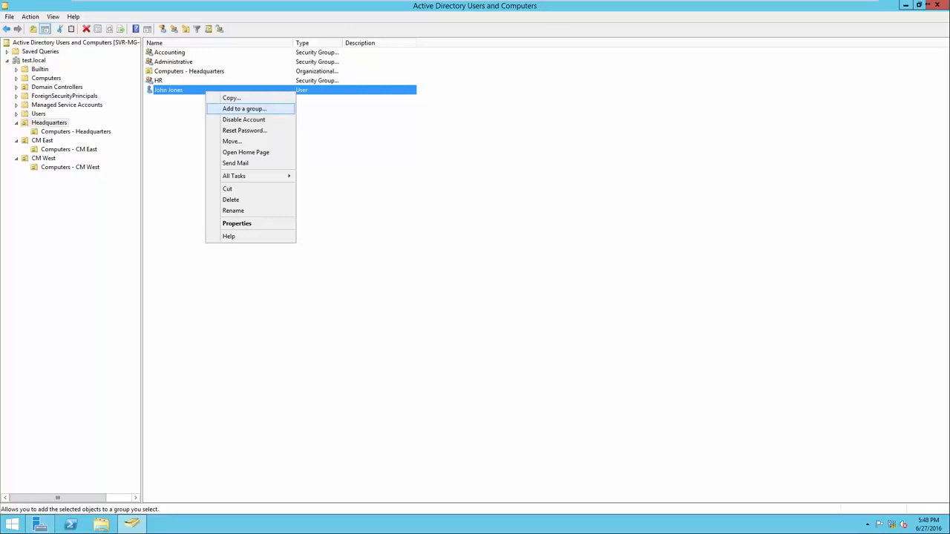
{"action": "left_click", "coordinate": [245, 108]}
{"action": "left_click_drag", "start_coordinate": [116, 20], "coordinate": [442, 143]}
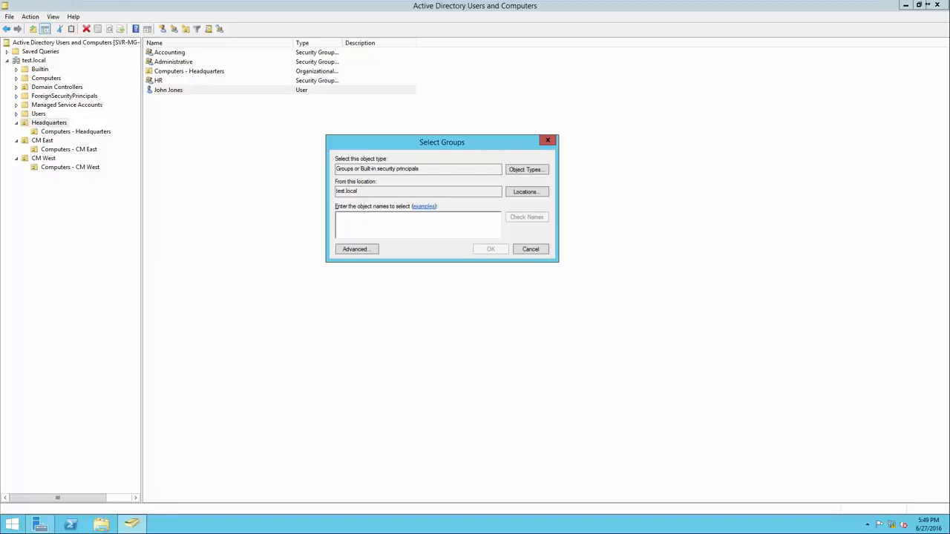
{"action": "left_click_drag", "start_coordinate": [499, 169], "coordinate": [336, 191]}
{"action": "left_click", "coordinate": [358, 191]}
{"action": "type", "text": "Administrative"}
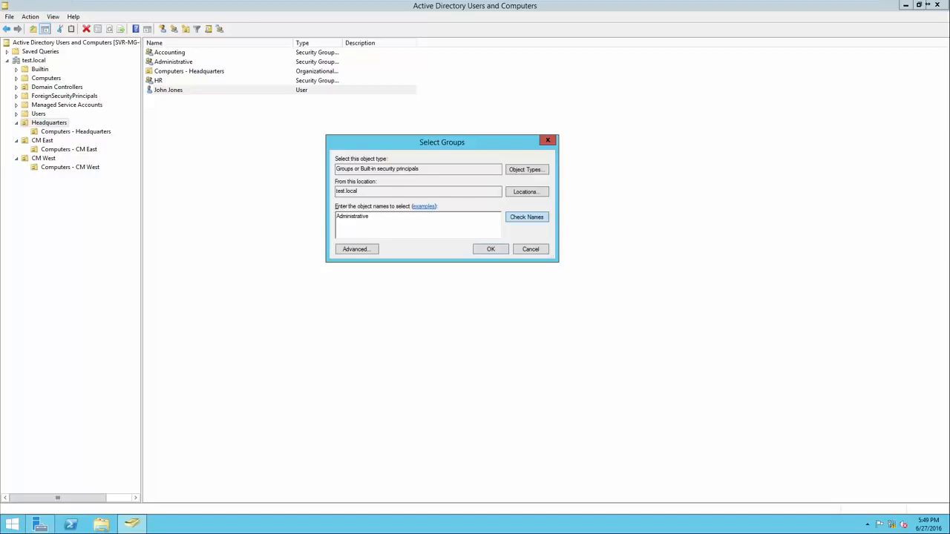
{"action": "key", "text": "alt+c"}
{"action": "key", "text": "Return"}
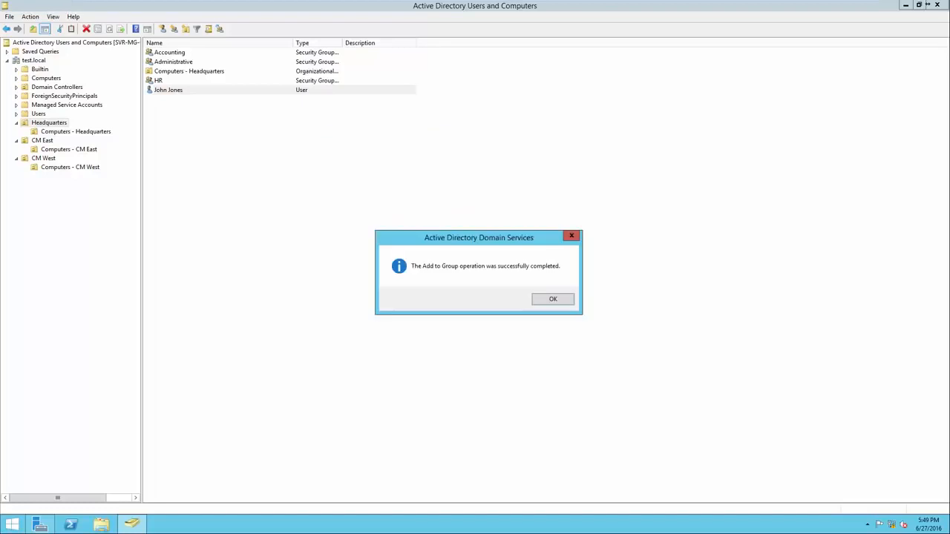
{"action": "key", "text": "Return"}
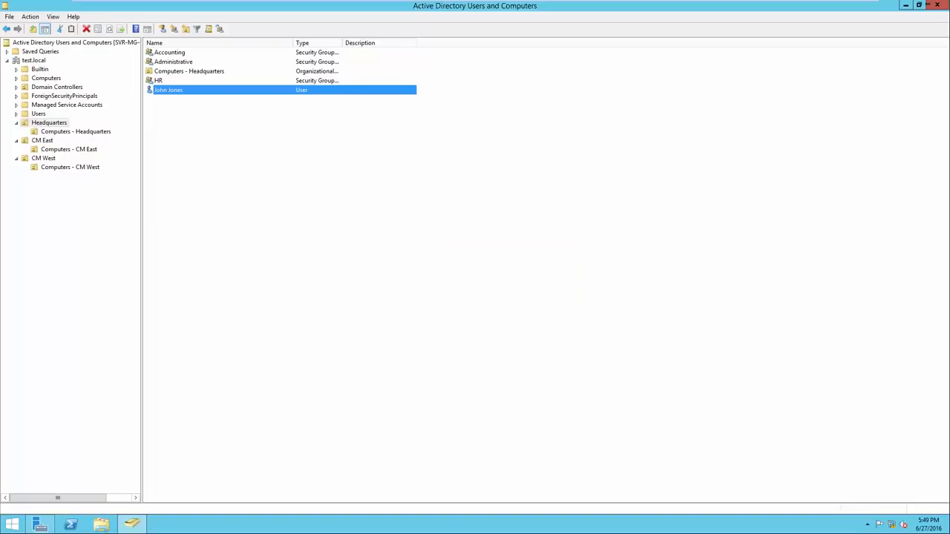
{"action": "right_click", "coordinate": [182, 62]}
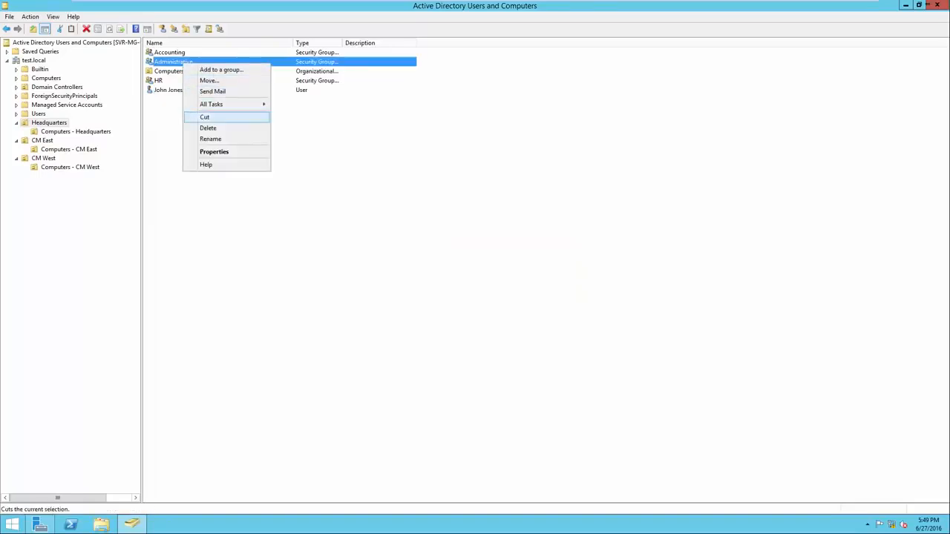
{"action": "left_click", "coordinate": [214, 152]}
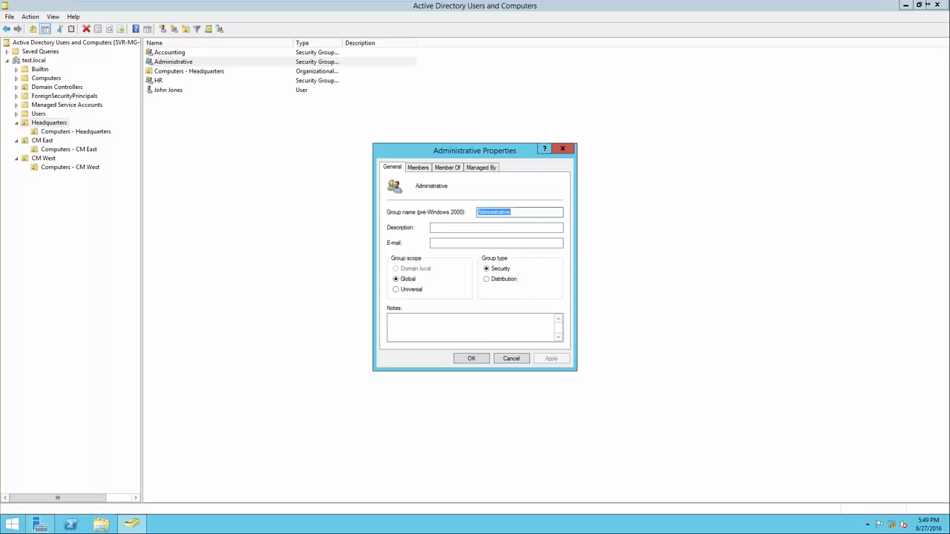
{"action": "key", "text": "ctrl+Tab"}
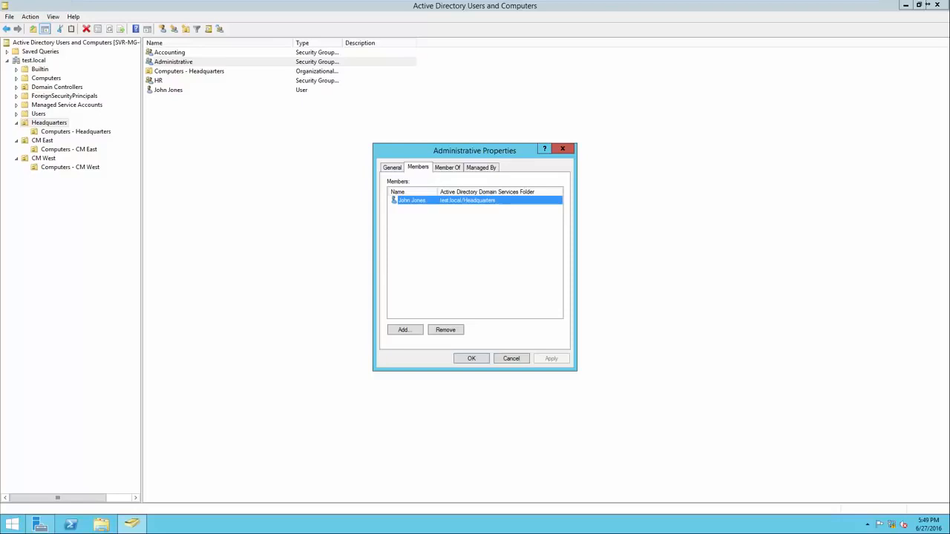
{"action": "key", "text": "Return"}
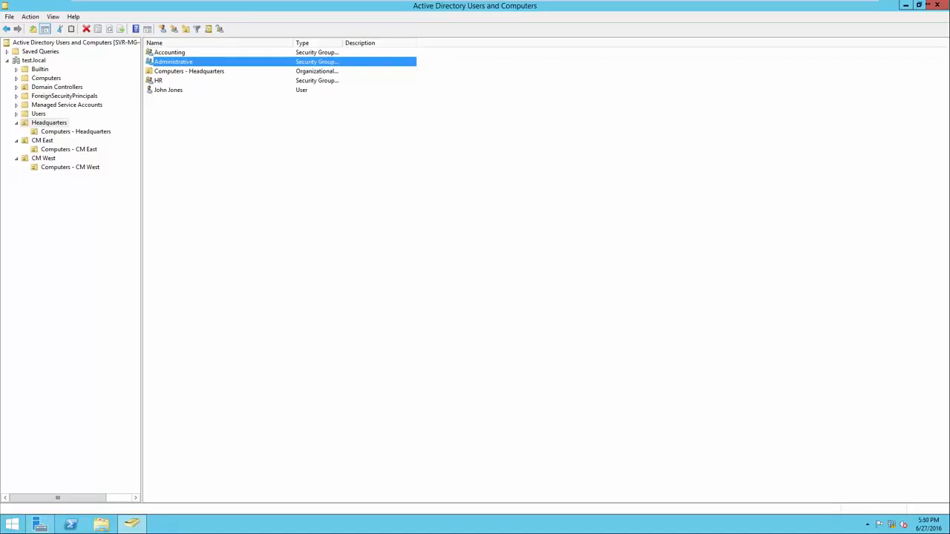
{"action": "left_click", "coordinate": [168, 90]}
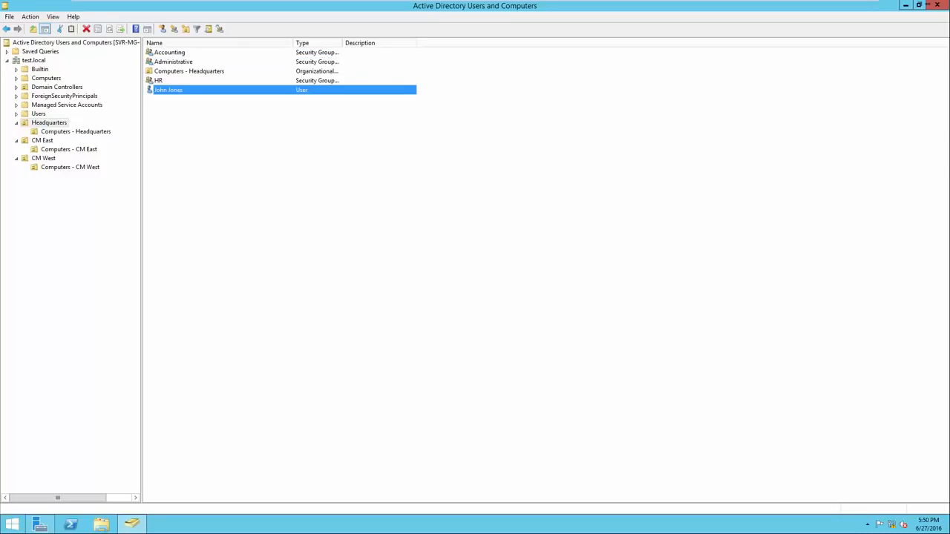
{"action": "left_click", "coordinate": [173, 62]}
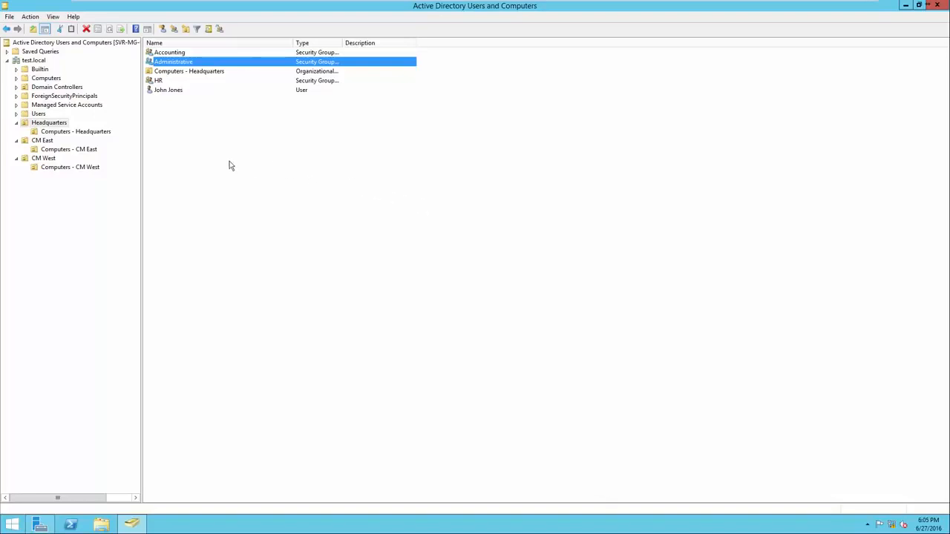
Start a new user in CM East and enter the user's first name, last name and logon name
{"action": "left_click", "coordinate": [42, 141]}
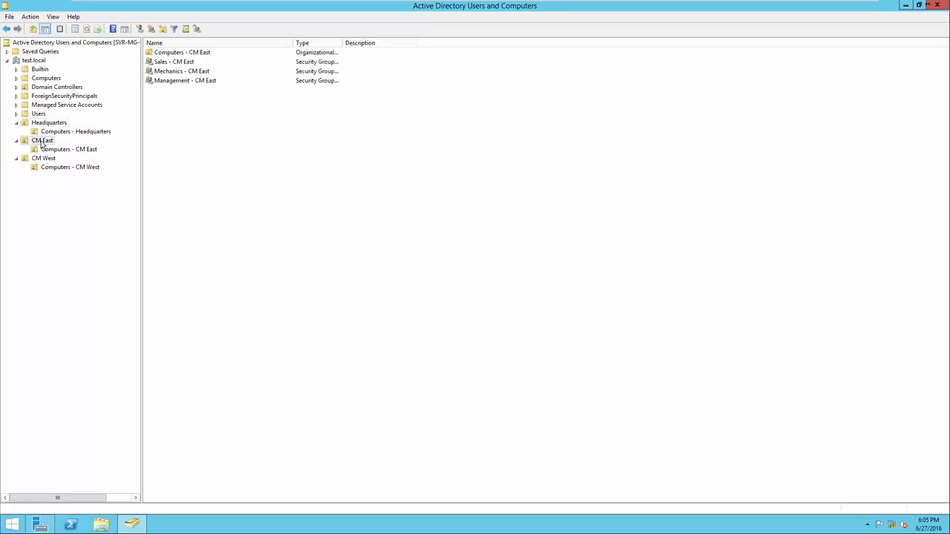
{"action": "right_click", "coordinate": [172, 145]}
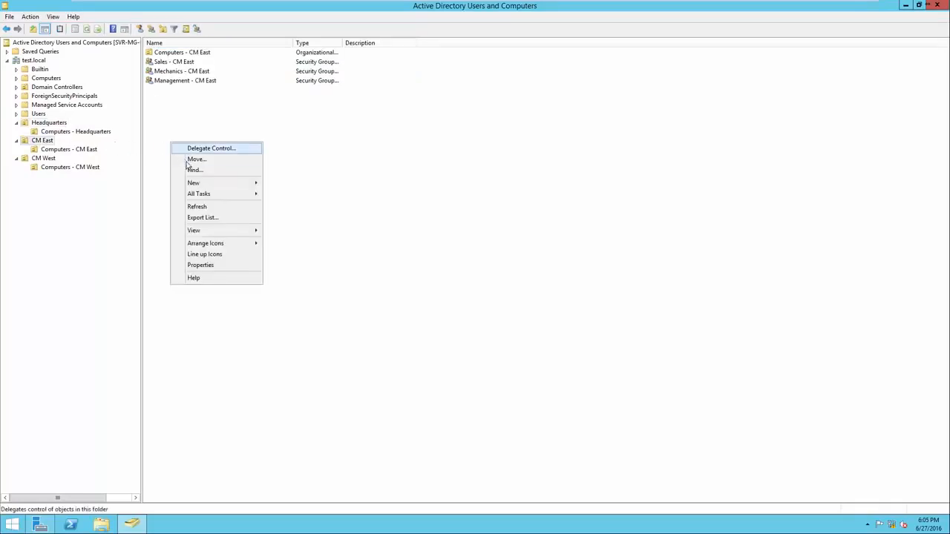
{"action": "mouse_move", "coordinate": [225, 183]}
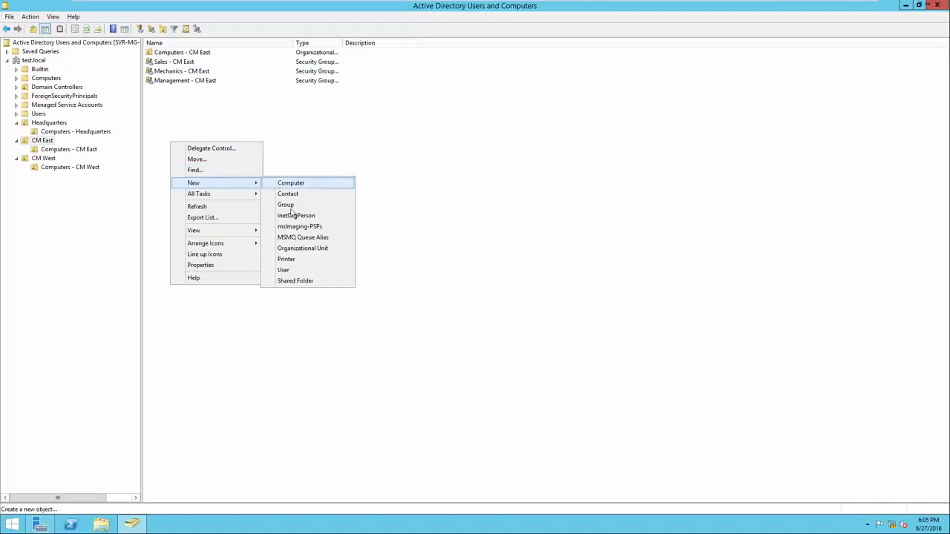
{"action": "left_click", "coordinate": [299, 270]}
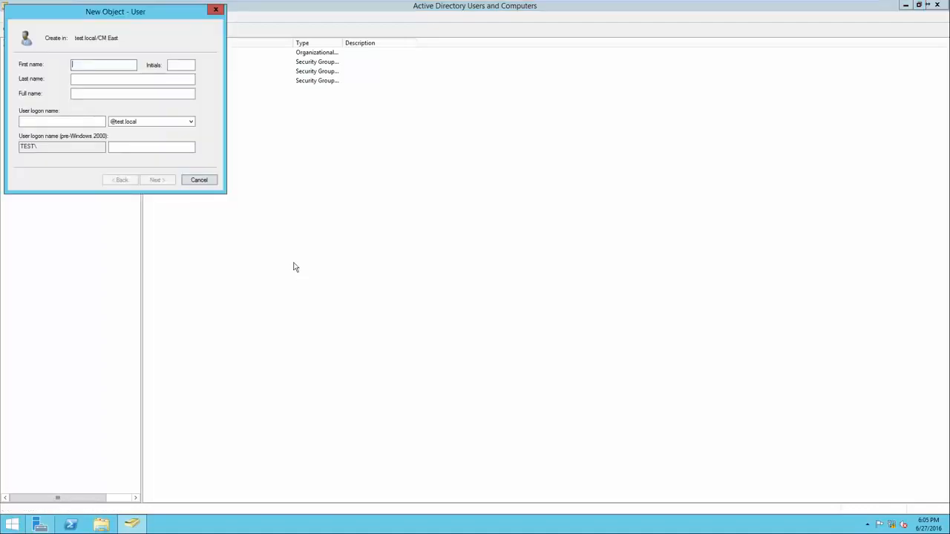
{"action": "left_click_drag", "start_coordinate": [123, 17], "coordinate": [421, 161]}
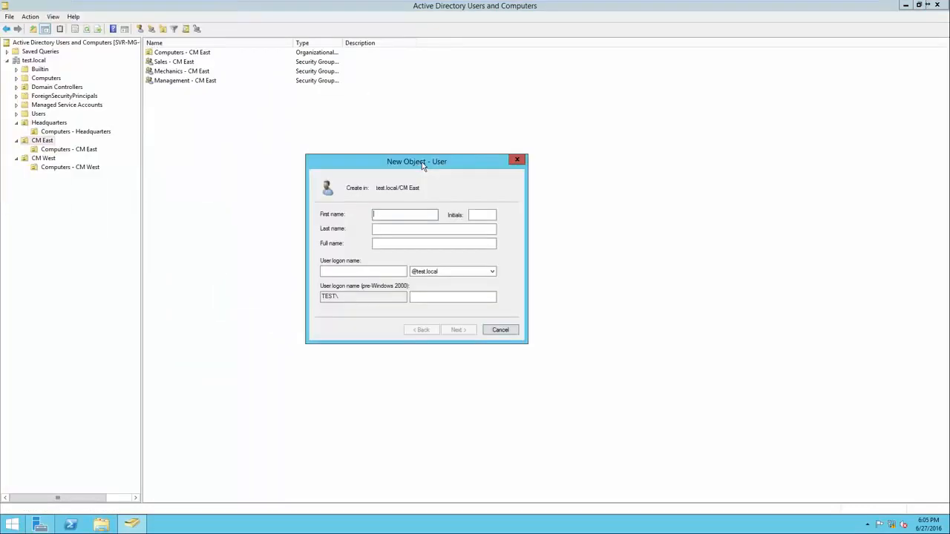
{"action": "key", "text": "Tab"}
{"action": "left_click", "coordinate": [346, 272]}
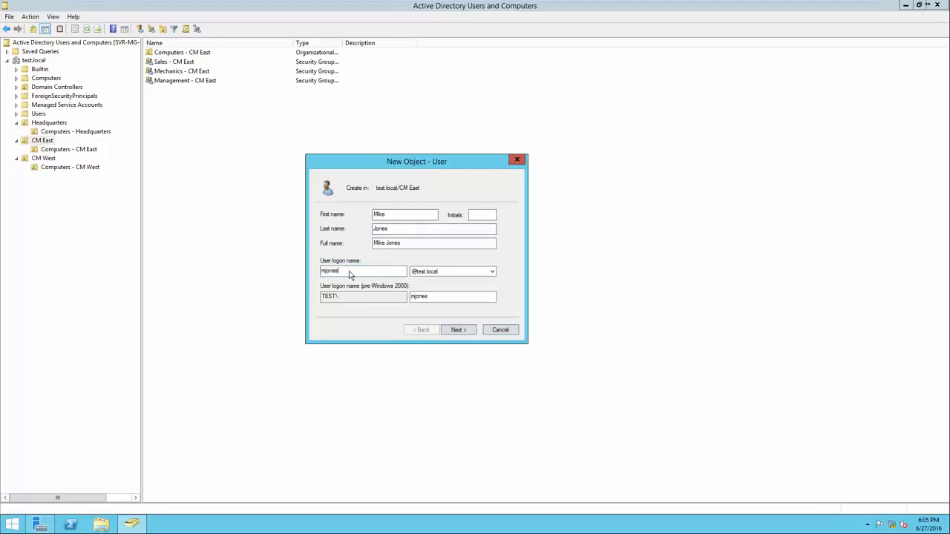
{"action": "left_click", "coordinate": [455, 330]}
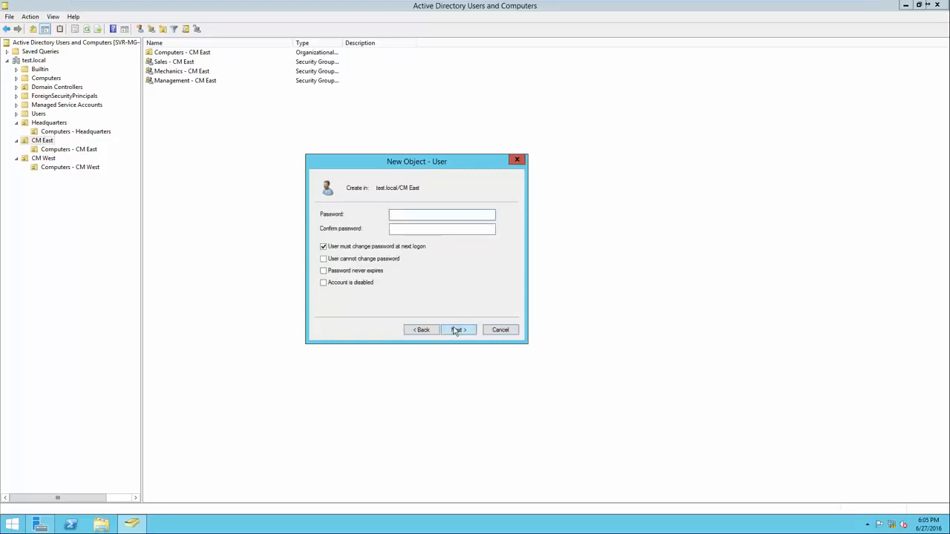
Enter and confirm the account password, then finish creating the user
{"action": "type", "text": "P@ssw0rd"}
{"action": "key", "text": "Tab"}
{"action": "type", "text": "P@ssw0rd"}
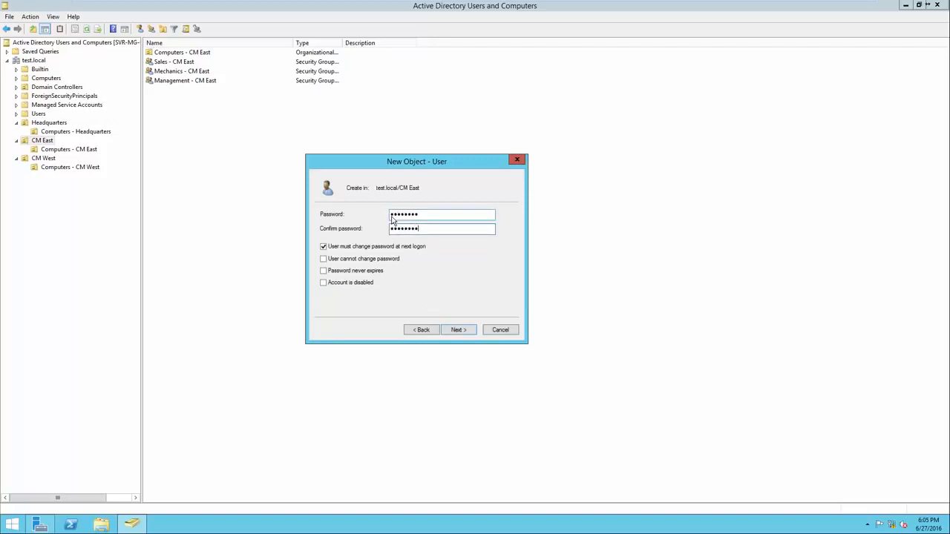
{"action": "left_click", "coordinate": [457, 329]}
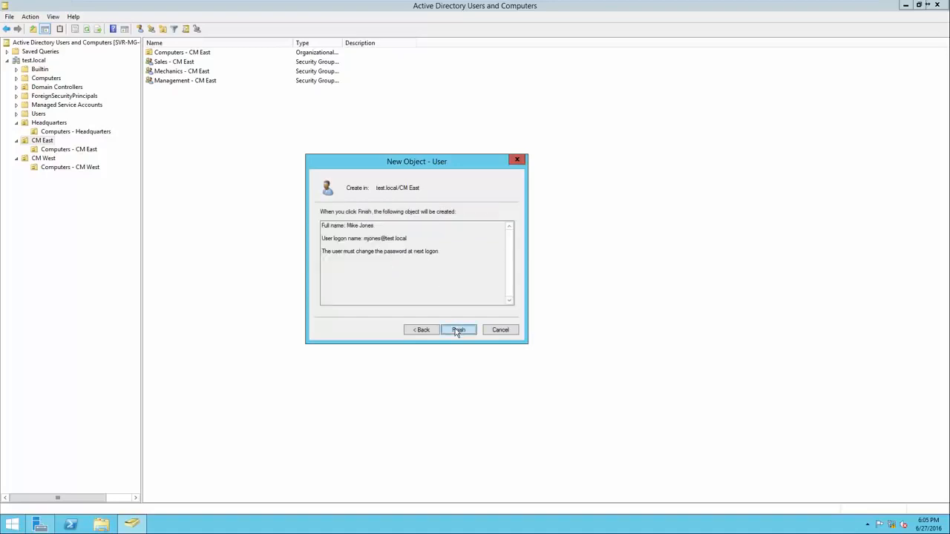
{"action": "left_click", "coordinate": [457, 331]}
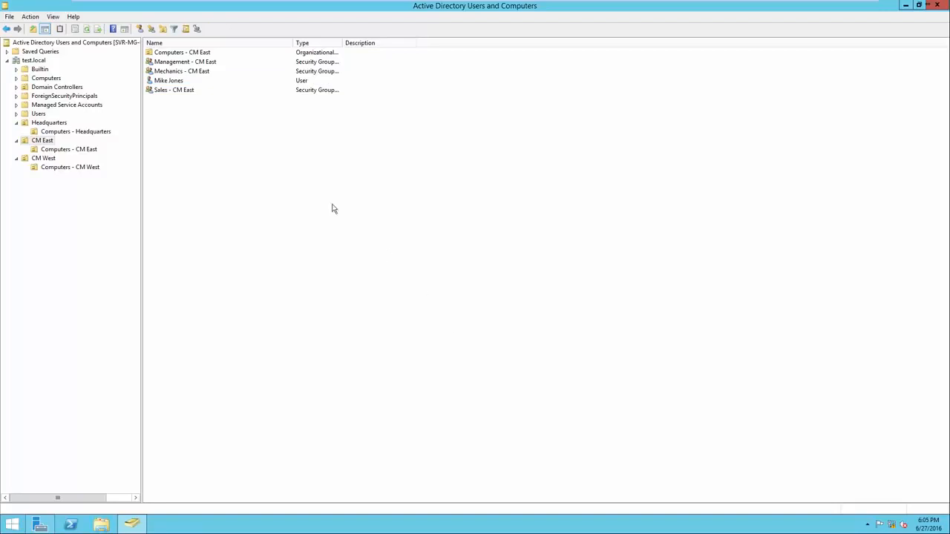
Add the new user to the Mechanics - CM East group via 'Add to a group'
{"action": "left_click", "coordinate": [183, 83]}
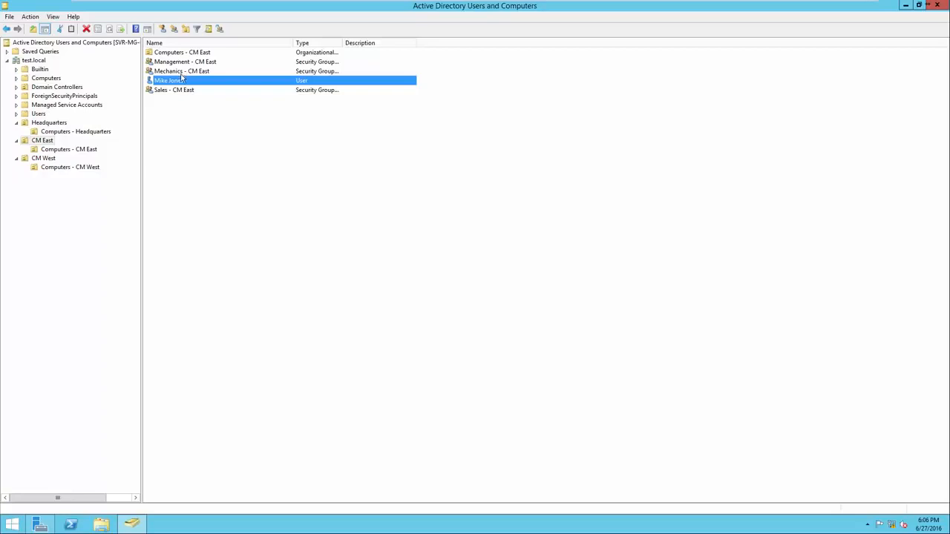
{"action": "right_click", "coordinate": [179, 83]}
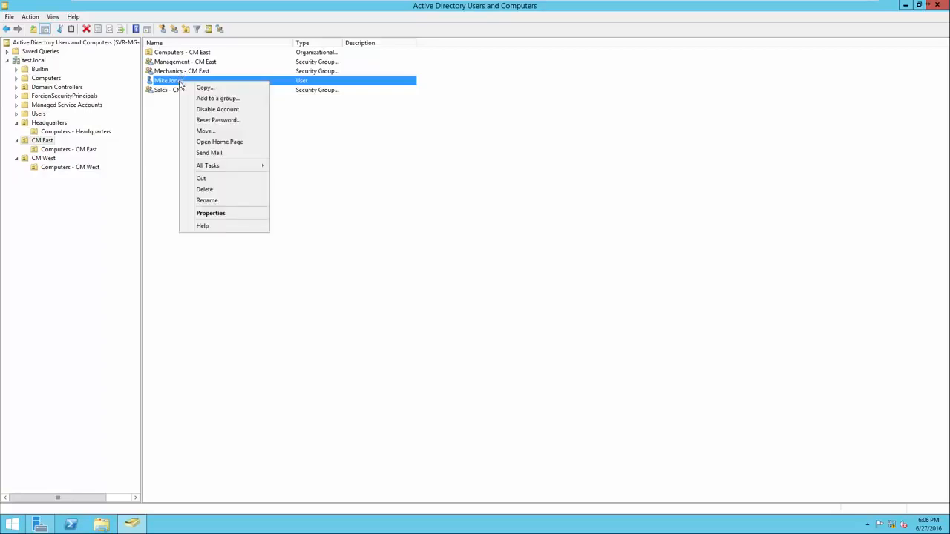
{"action": "left_click", "coordinate": [190, 99]}
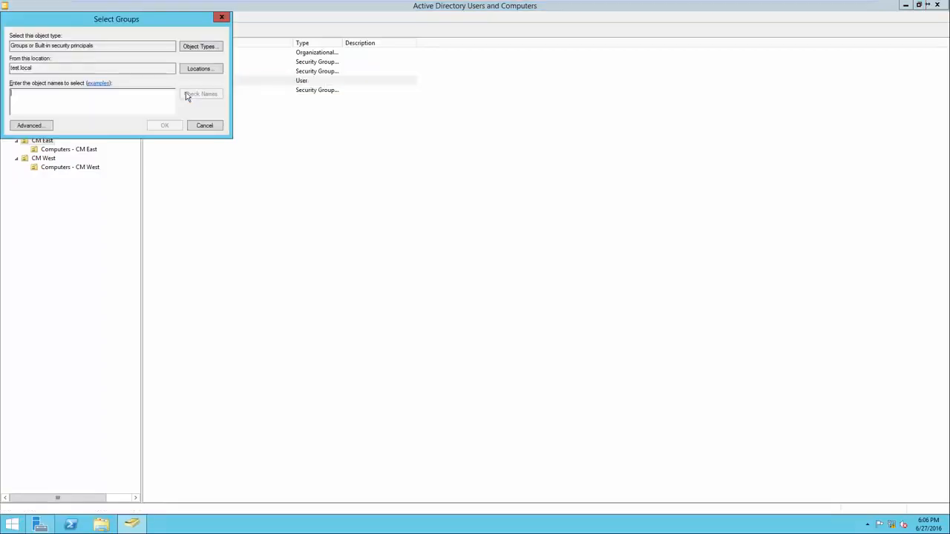
{"action": "left_click_drag", "start_coordinate": [132, 21], "coordinate": [370, 147]}
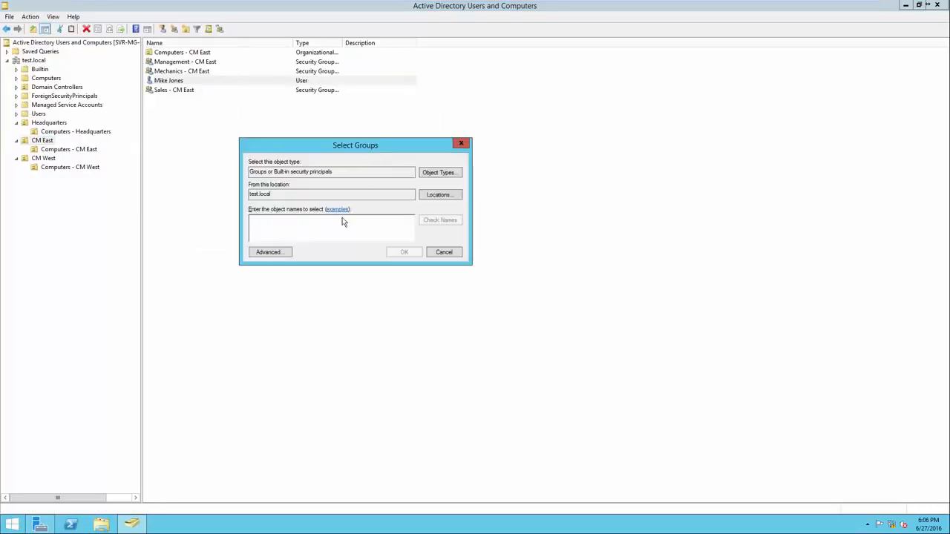
{"action": "type", "text": "Mechanics"}
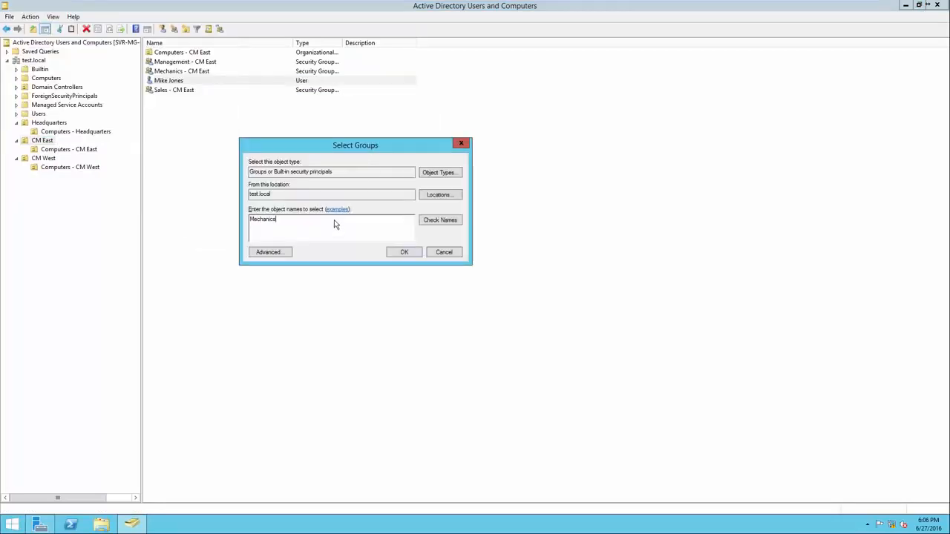
{"action": "left_click", "coordinate": [437, 222]}
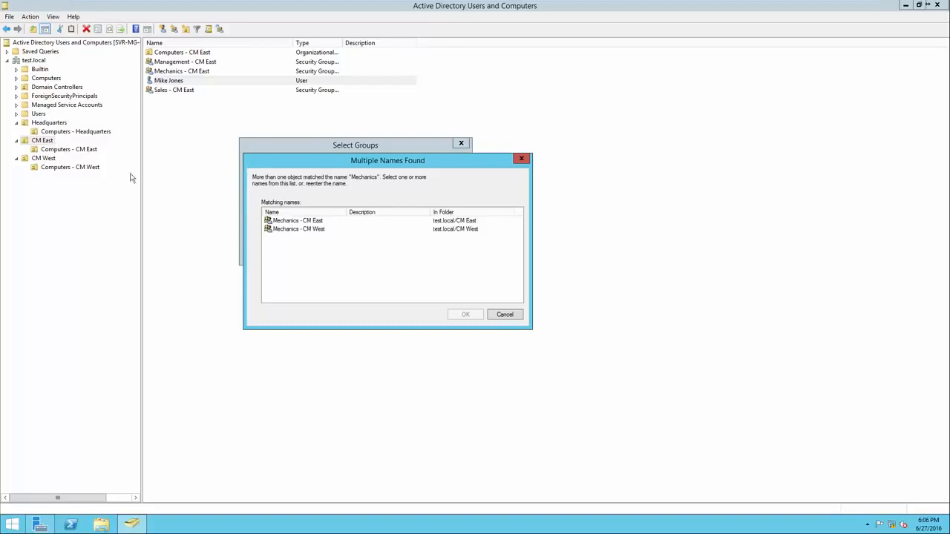
{"action": "left_click", "coordinate": [299, 221]}
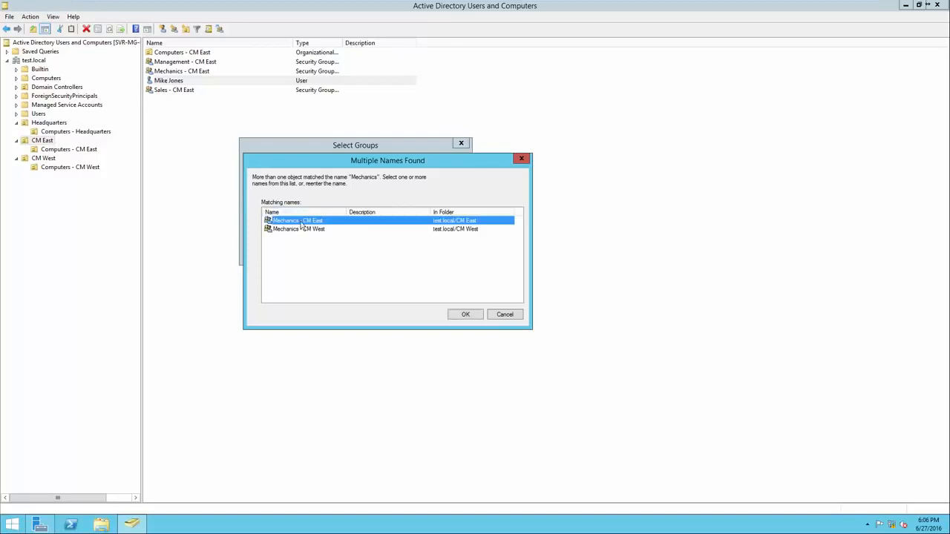
{"action": "left_click", "coordinate": [461, 319]}
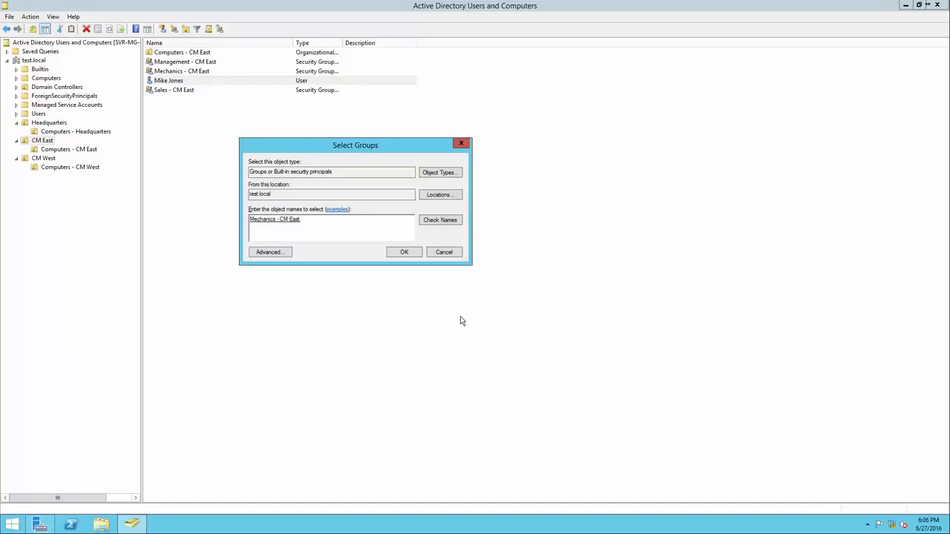
{"action": "left_click", "coordinate": [405, 253]}
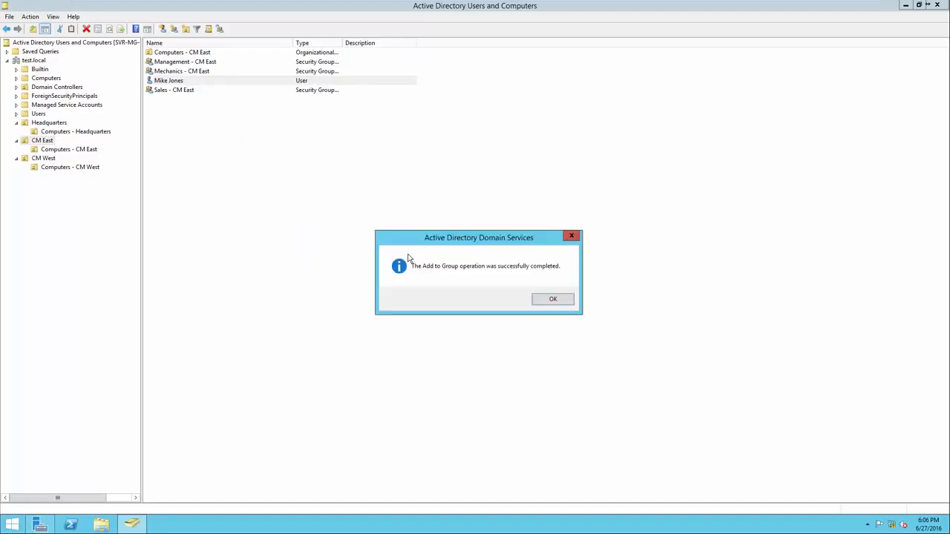
{"action": "left_click", "coordinate": [552, 300]}
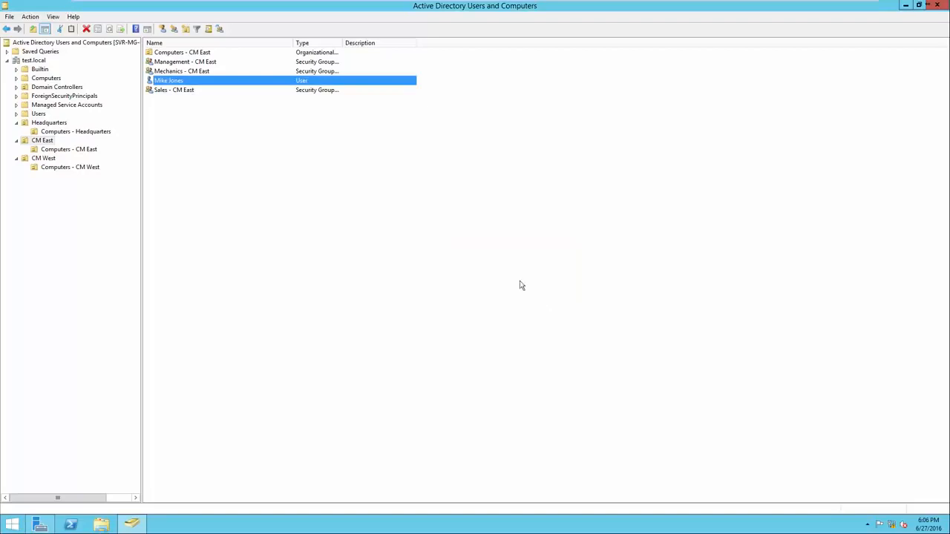
Verify on the Mechanics - CM East Members tab that the new user is listed
{"action": "right_click", "coordinate": [215, 72]}
{"action": "left_click", "coordinate": [260, 163]}
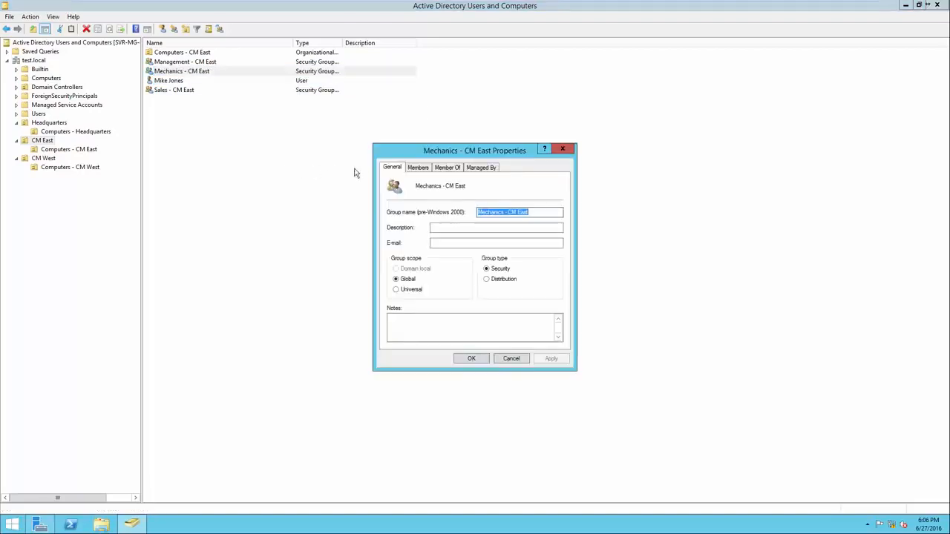
{"action": "left_click", "coordinate": [418, 168]}
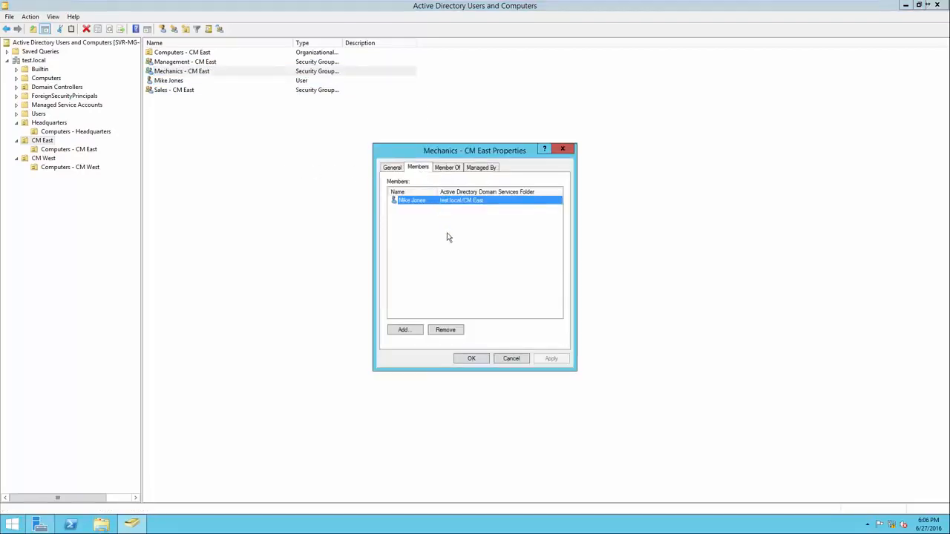
{"action": "left_click", "coordinate": [473, 358]}
{"action": "left_click", "coordinate": [209, 97]}
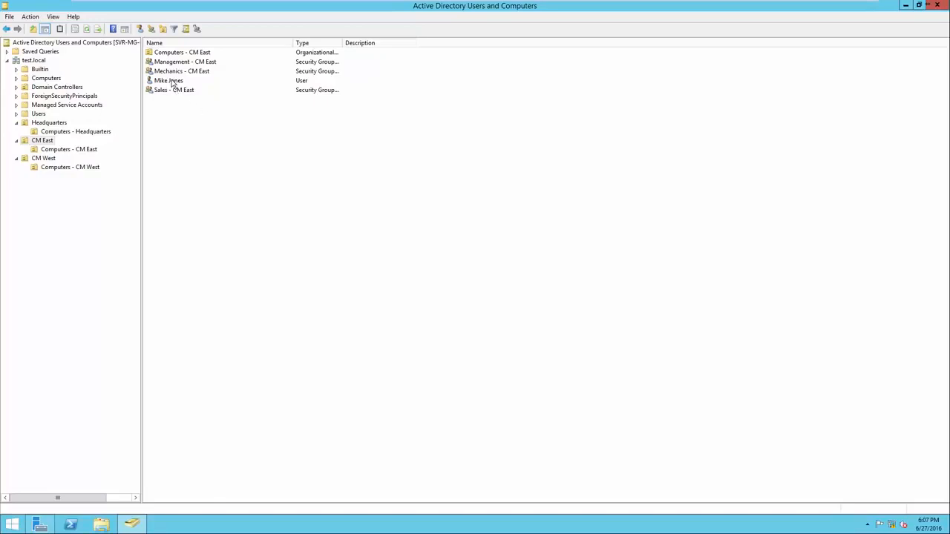
{"action": "left_click", "coordinate": [174, 82]}
Open the Sales - CM East group's properties on its Members tab, undoing an accidental name edit
{"action": "left_click", "coordinate": [186, 90]}
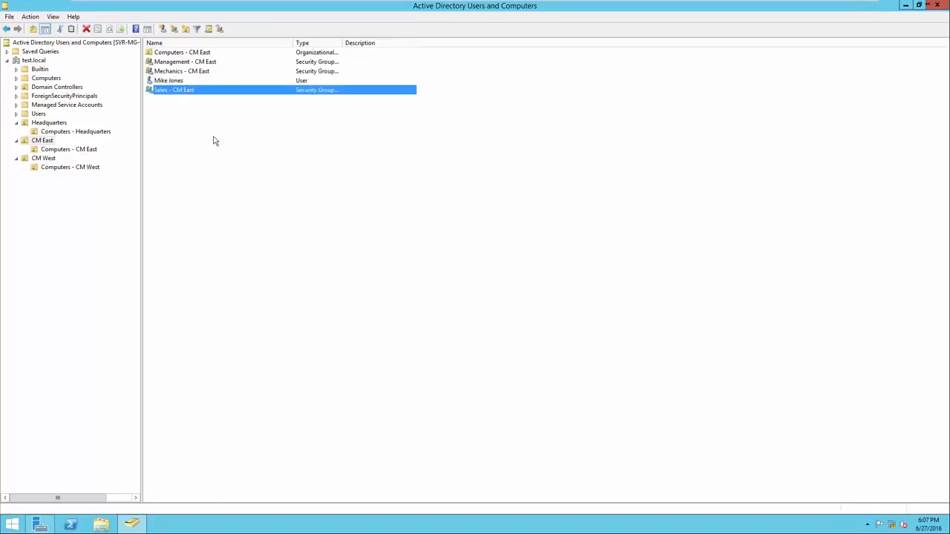
{"action": "right_click", "coordinate": [189, 94]}
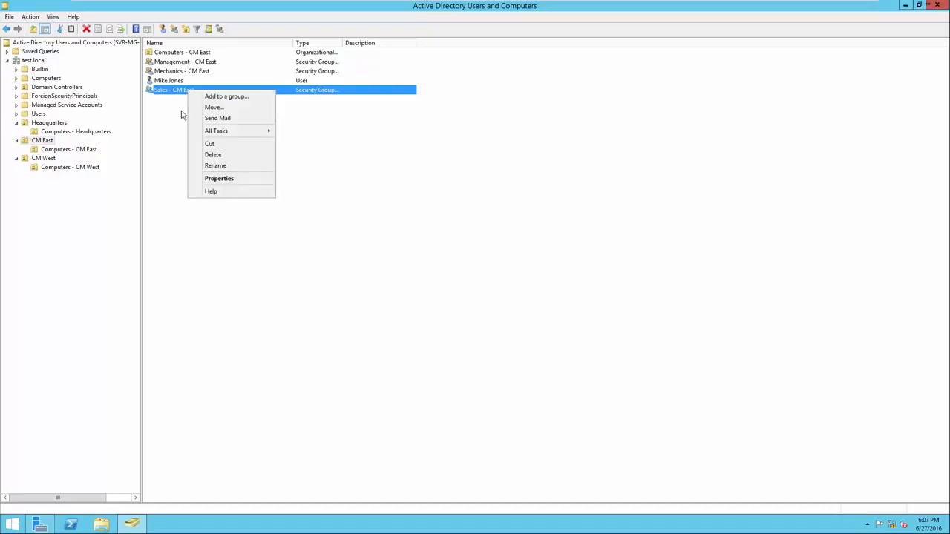
{"action": "left_click", "coordinate": [208, 182]}
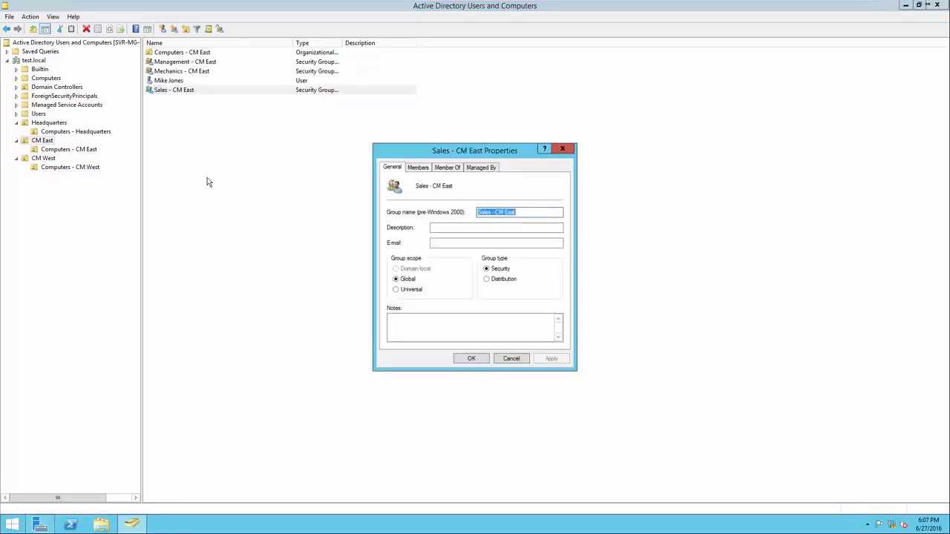
{"action": "type", "text": "4"}
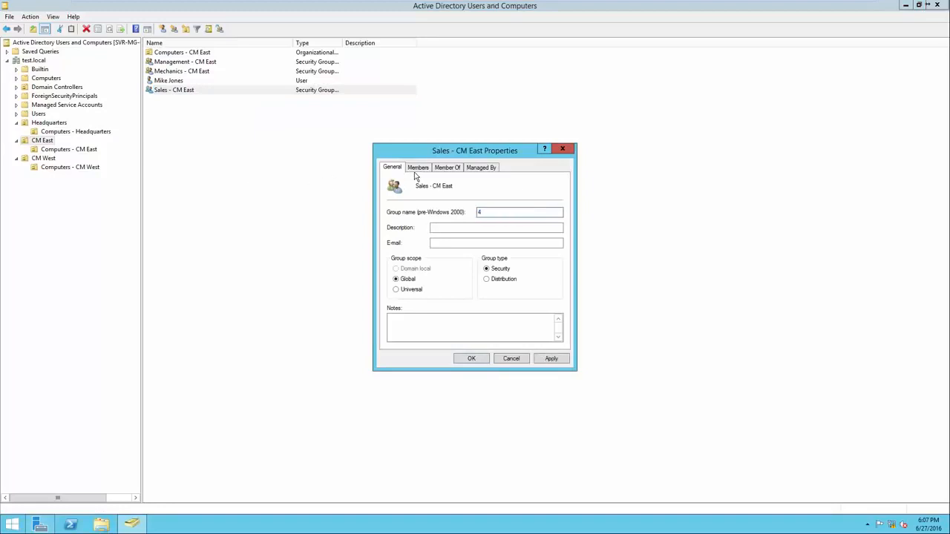
{"action": "key", "text": "ctrl+z"}
{"action": "left_click", "coordinate": [418, 169]}
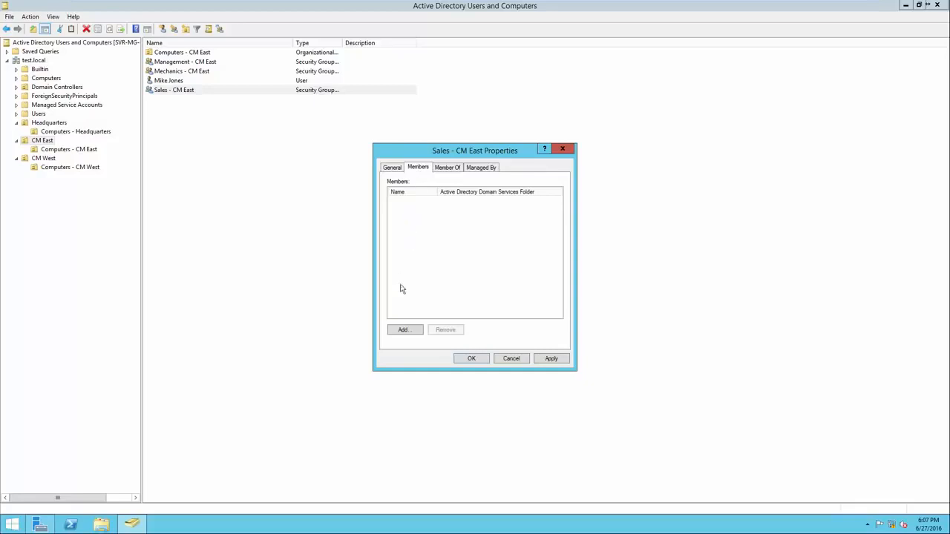
Add the new user, found by searching 'mik', as a member and save the group
{"action": "left_click", "coordinate": [404, 329]}
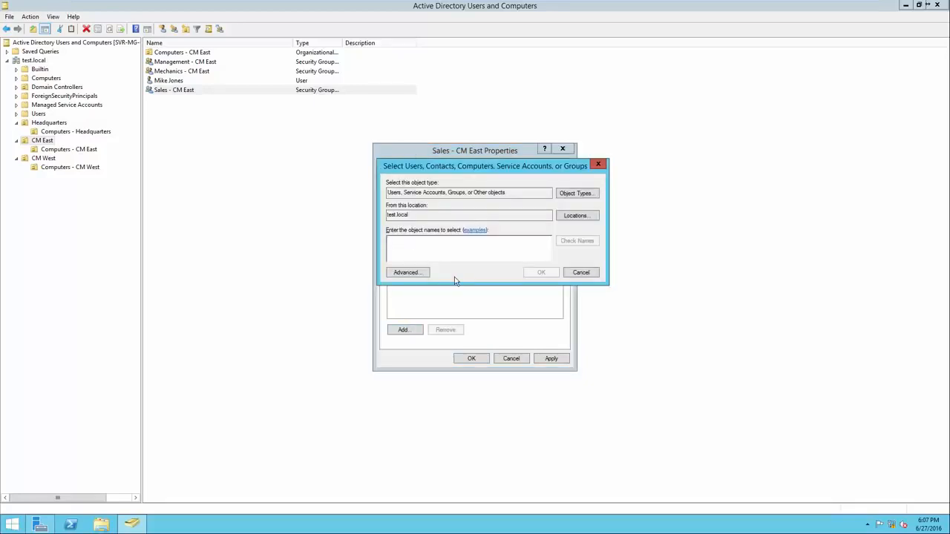
{"action": "left_click_drag", "start_coordinate": [490, 194], "coordinate": [382, 195]}
{"action": "left_click", "coordinate": [399, 219]}
{"action": "double_click", "coordinate": [399, 219]}
{"action": "left_click", "coordinate": [423, 247]}
{"action": "type", "text": "mike"}
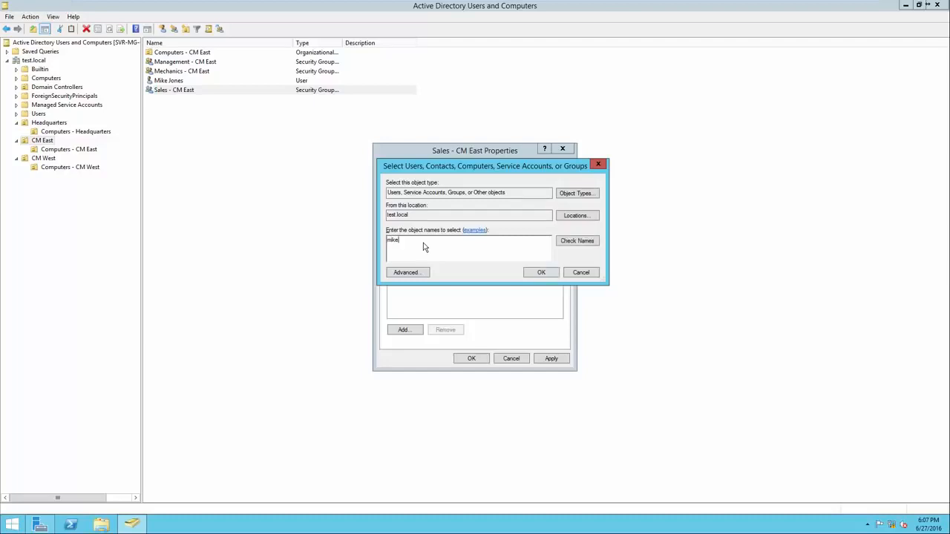
{"action": "left_click", "coordinate": [576, 242]}
{"action": "left_click_drag", "start_coordinate": [463, 241], "coordinate": [416, 248]}
{"action": "left_click", "coordinate": [451, 249]}
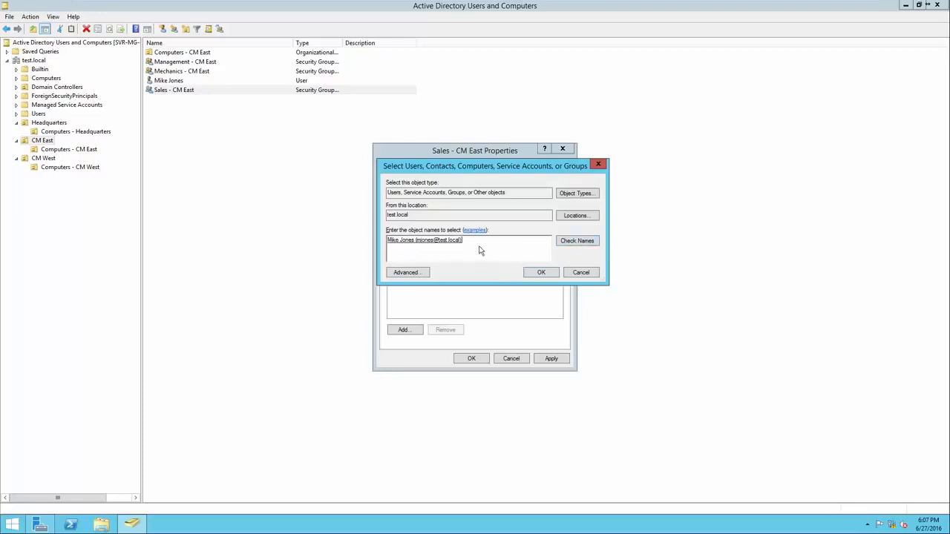
{"action": "left_click", "coordinate": [537, 275]}
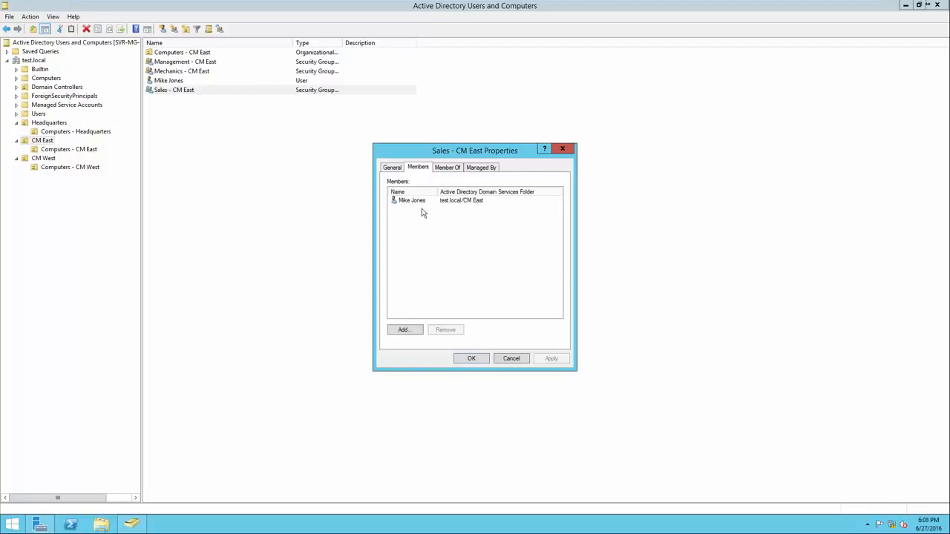
{"action": "left_click", "coordinate": [472, 359]}
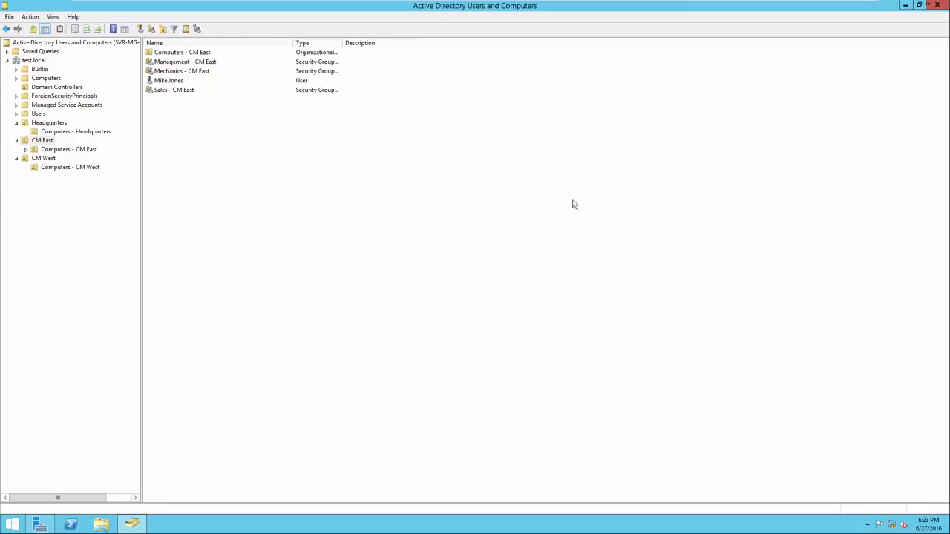
Move the new user account from CM East into Headquarters and display Headquarters' contents
{"action": "left_click", "coordinate": [223, 82]}
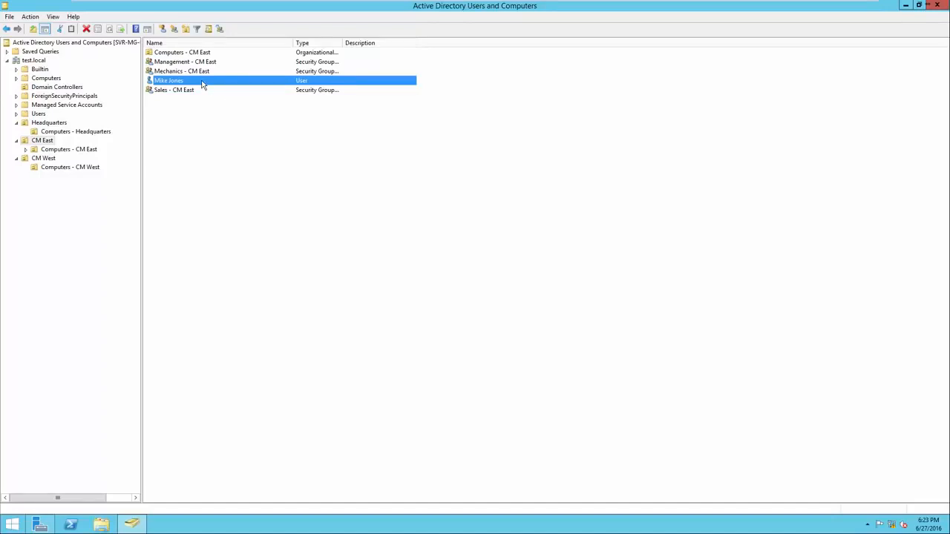
{"action": "right_click", "coordinate": [202, 83]}
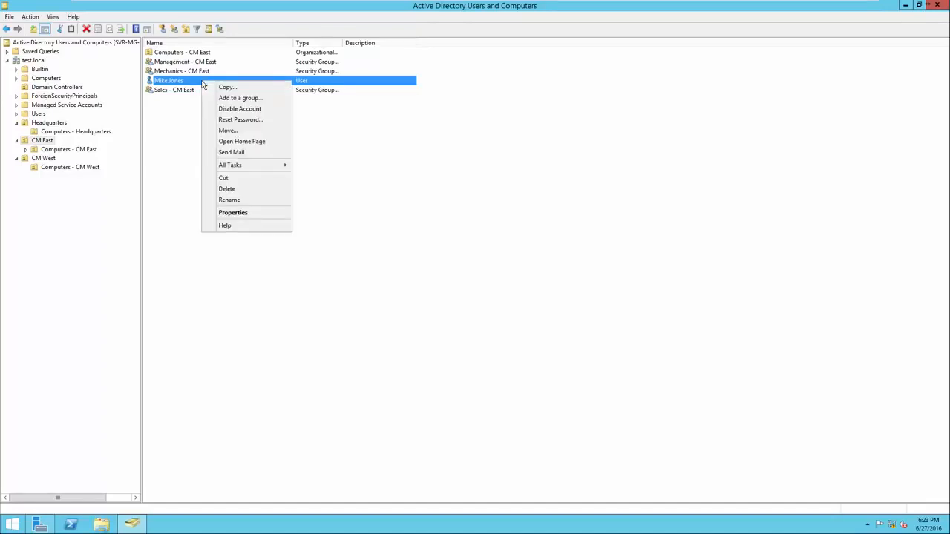
{"action": "left_click", "coordinate": [232, 132]}
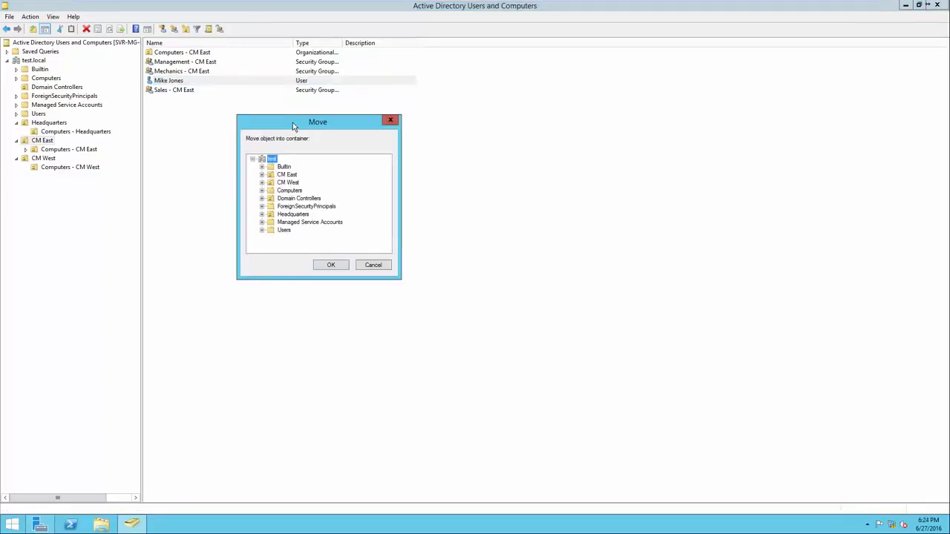
{"action": "left_click", "coordinate": [294, 215]}
{"action": "left_click", "coordinate": [331, 266]}
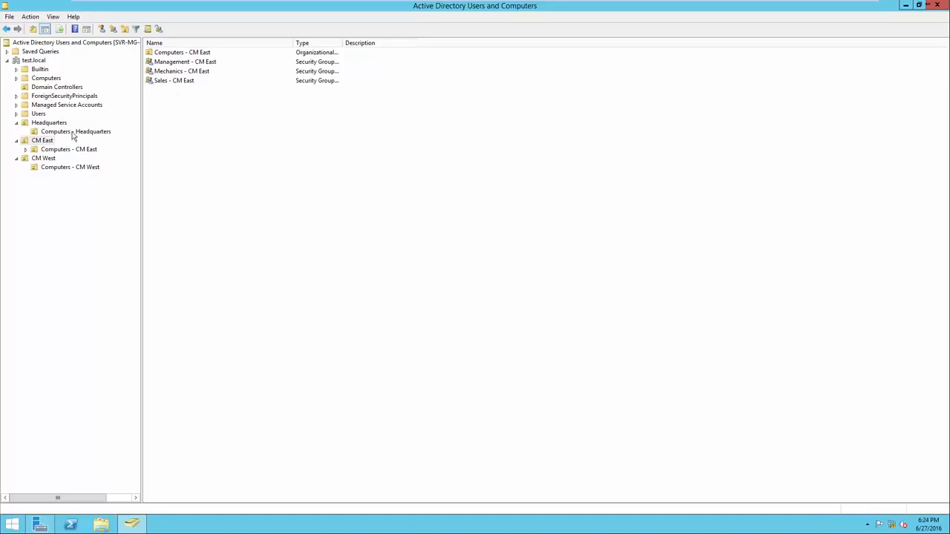
{"action": "left_click", "coordinate": [46, 123]}
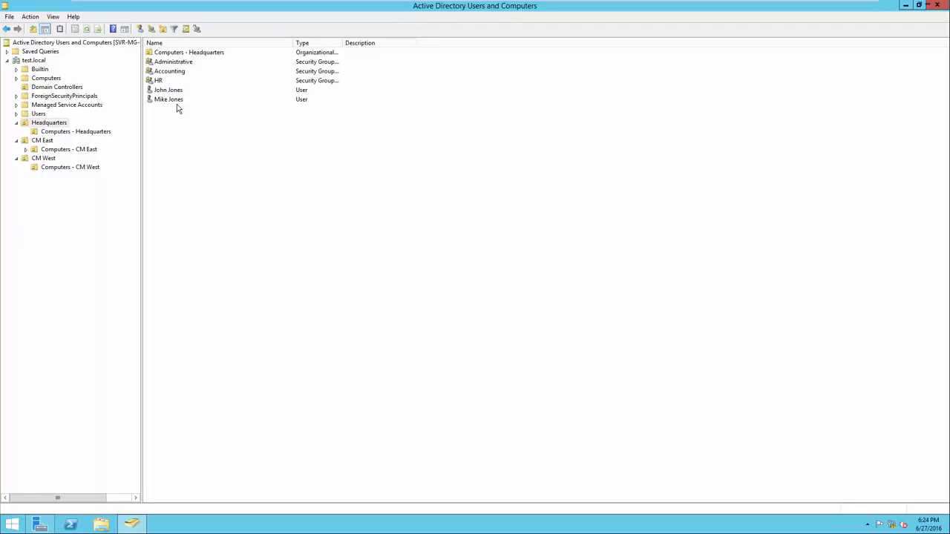
On the user's Member Of tab, remove Mechanics - CM East and Sales - CM East, then save
{"action": "right_click", "coordinate": [177, 102]}
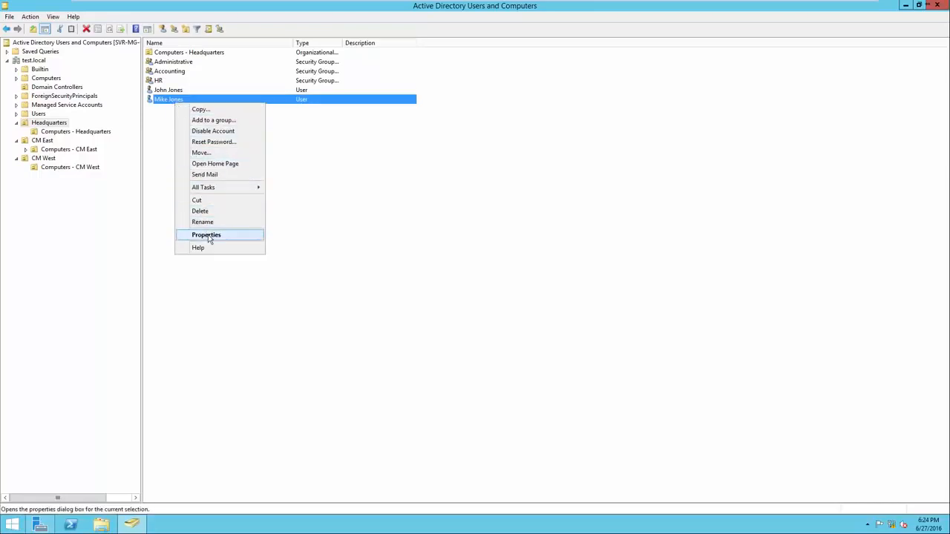
{"action": "left_click", "coordinate": [206, 235]}
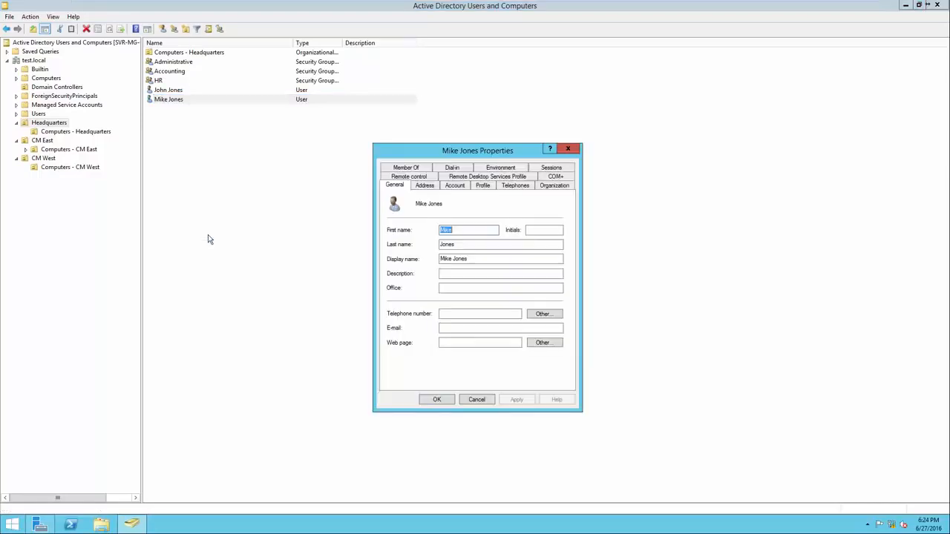
{"action": "left_click", "coordinate": [406, 169]}
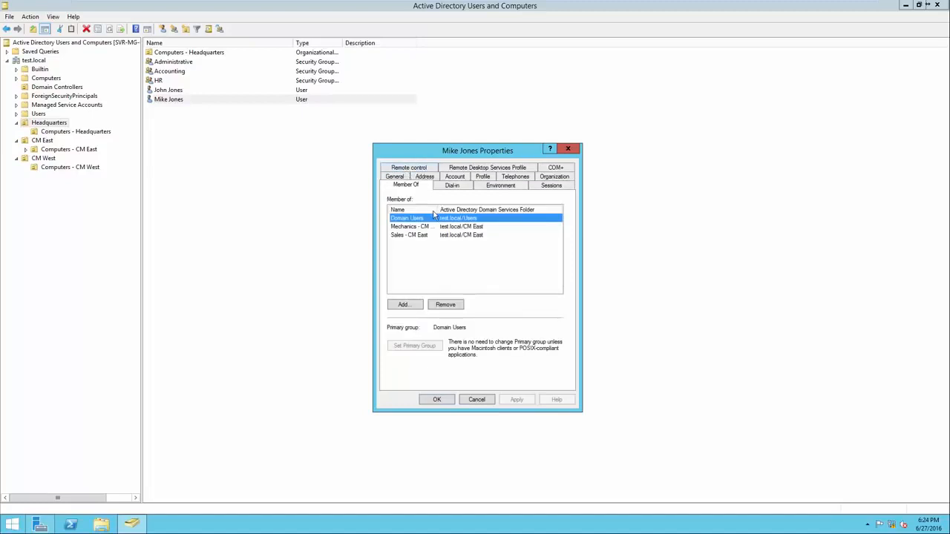
{"action": "left_click_drag", "start_coordinate": [455, 210], "coordinate": [507, 210]}
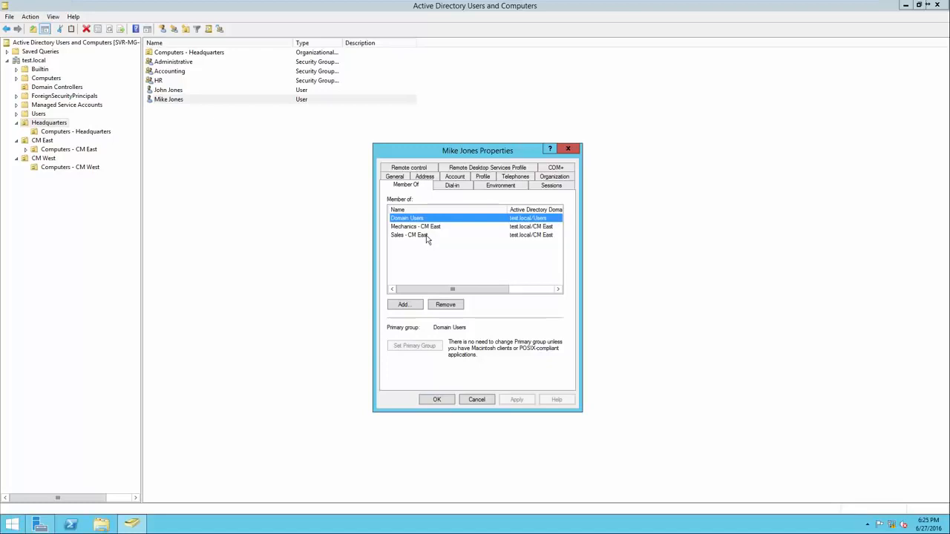
{"action": "left_click", "coordinate": [426, 229]}
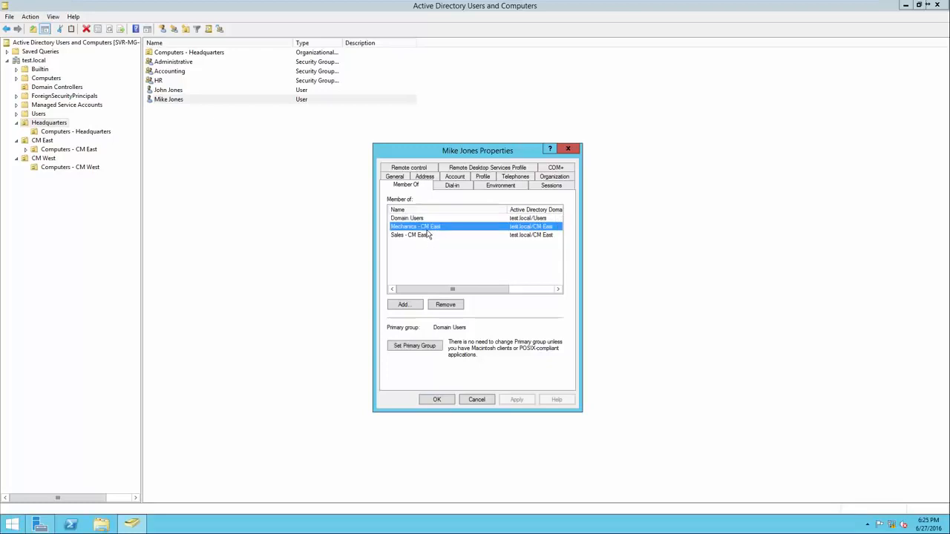
{"action": "left_click", "coordinate": [428, 236], "text": "ctrl"}
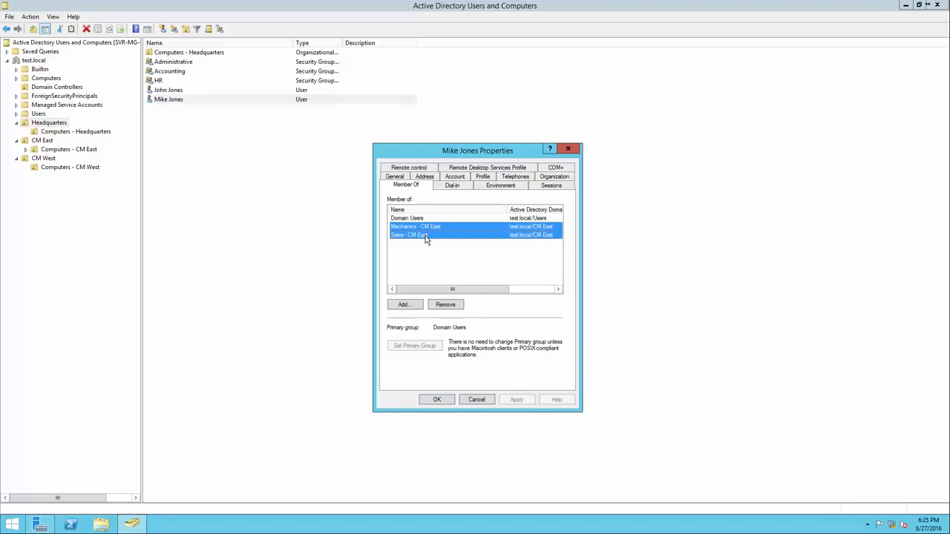
{"action": "left_click", "coordinate": [446, 305]}
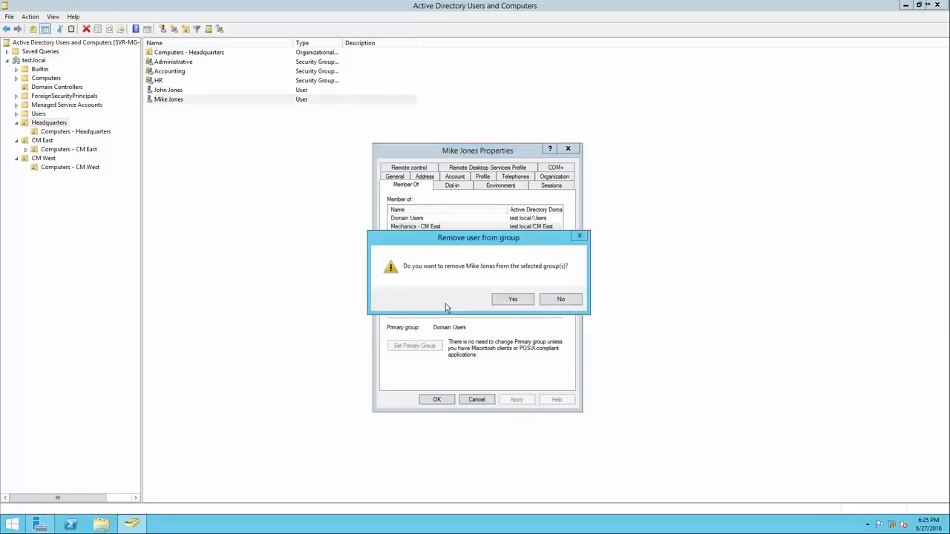
{"action": "left_click", "coordinate": [511, 299]}
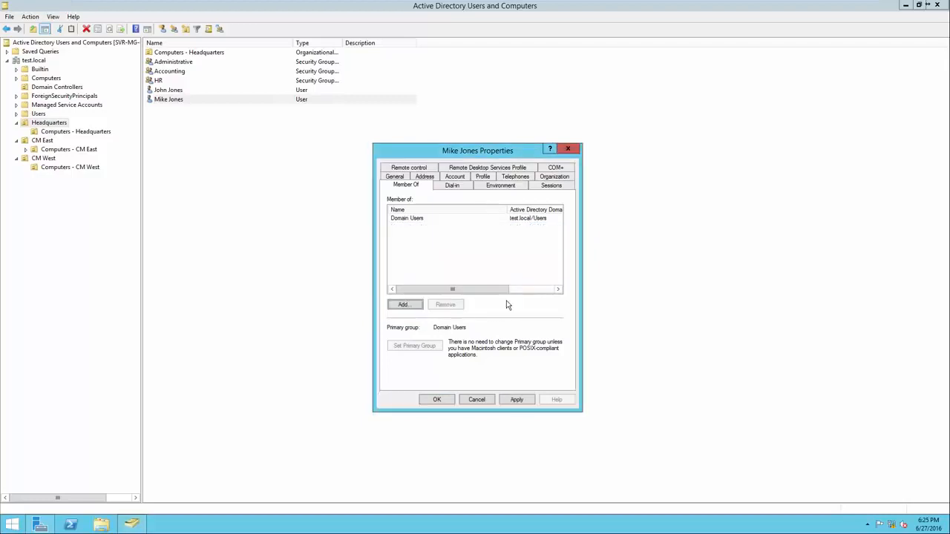
{"action": "left_click", "coordinate": [437, 399]}
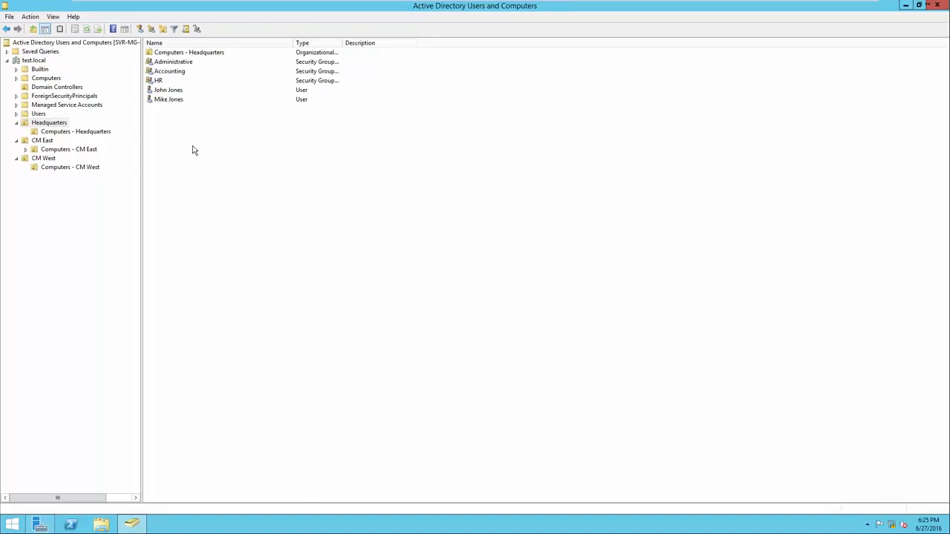
{"action": "right_click", "coordinate": [179, 103]}
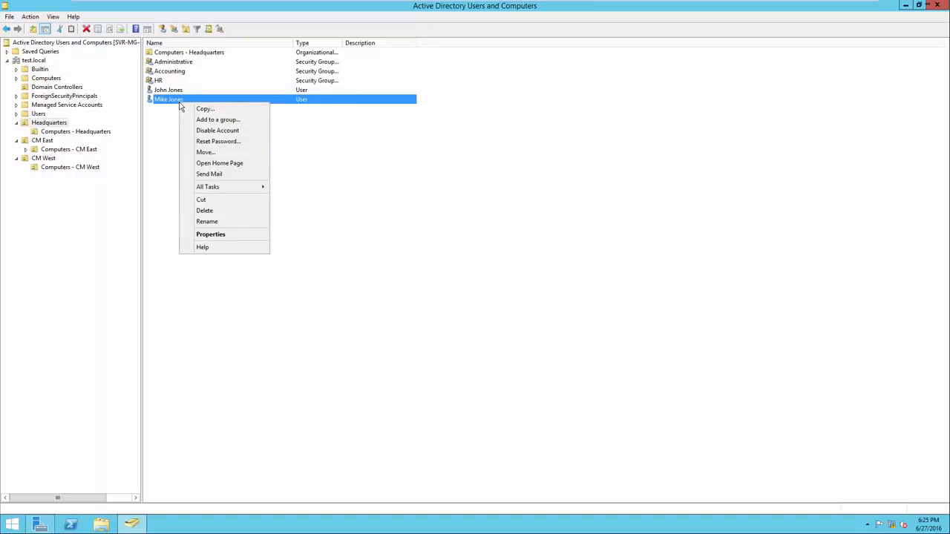
{"action": "left_click", "coordinate": [215, 131]}
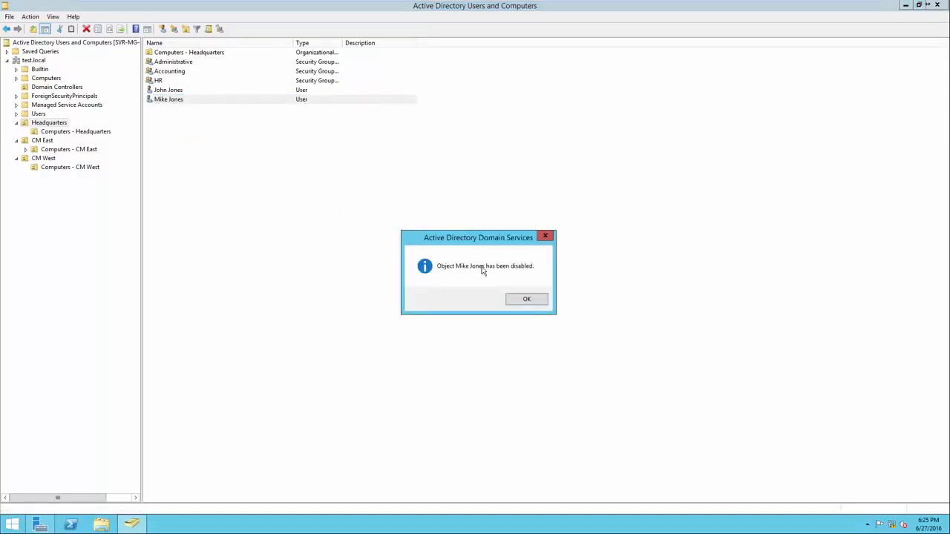
{"action": "left_click", "coordinate": [526, 300]}
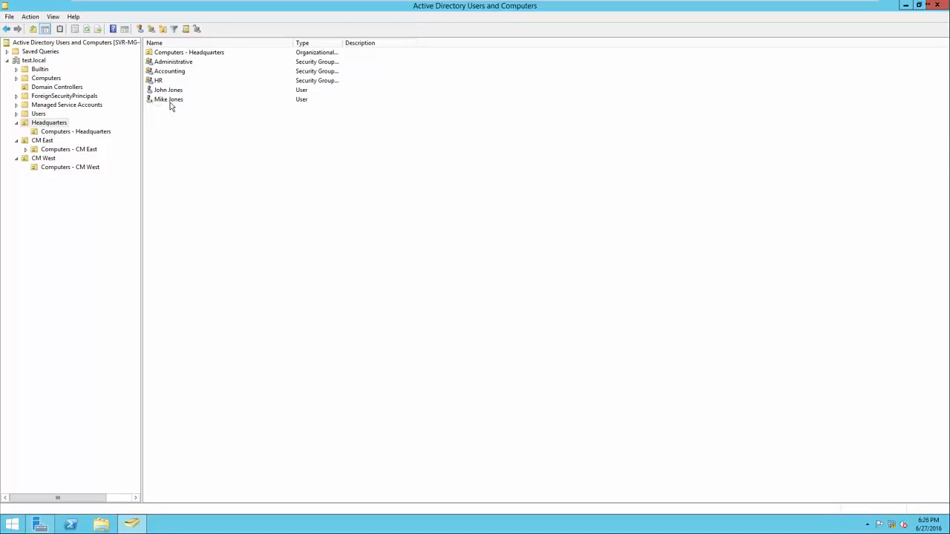
{"action": "right_click", "coordinate": [169, 104]}
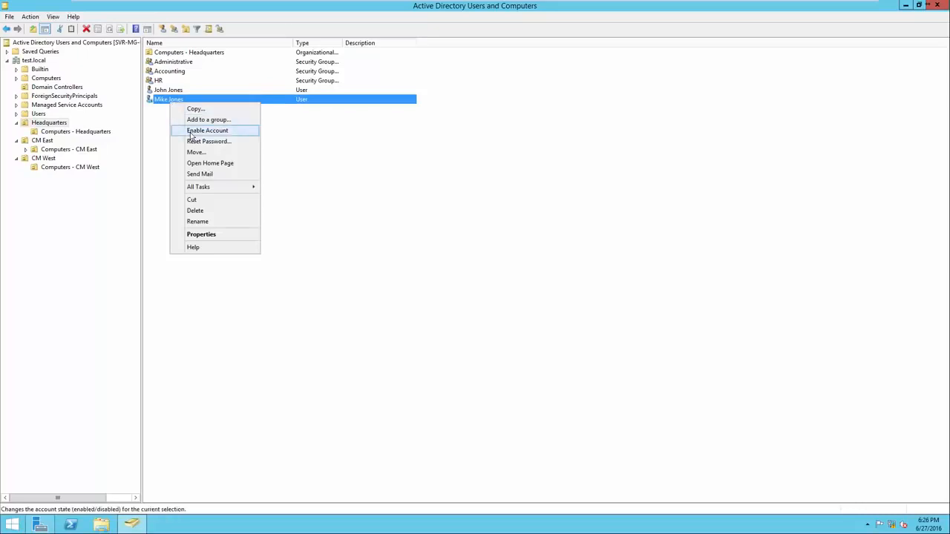
{"action": "left_click", "coordinate": [191, 132]}
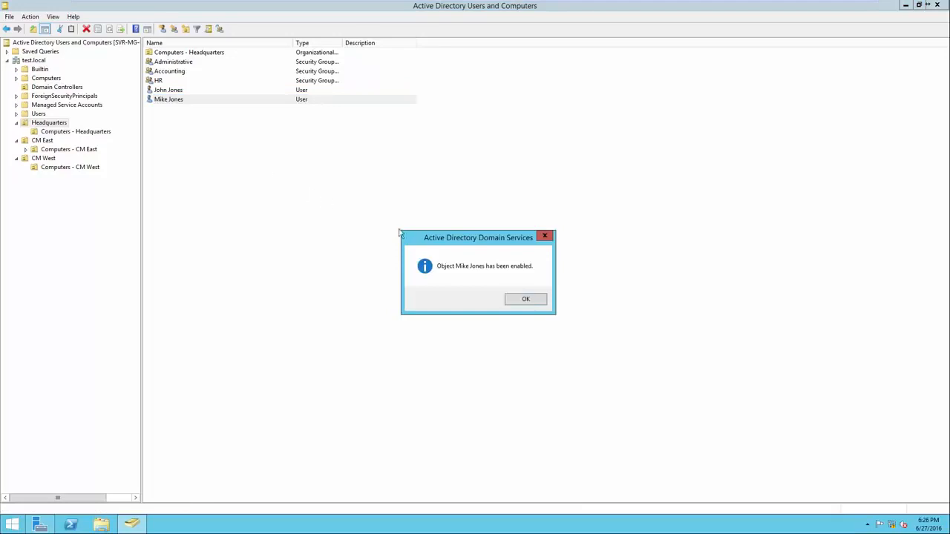
{"action": "left_click", "coordinate": [524, 301]}
{"action": "left_click", "coordinate": [521, 302]}
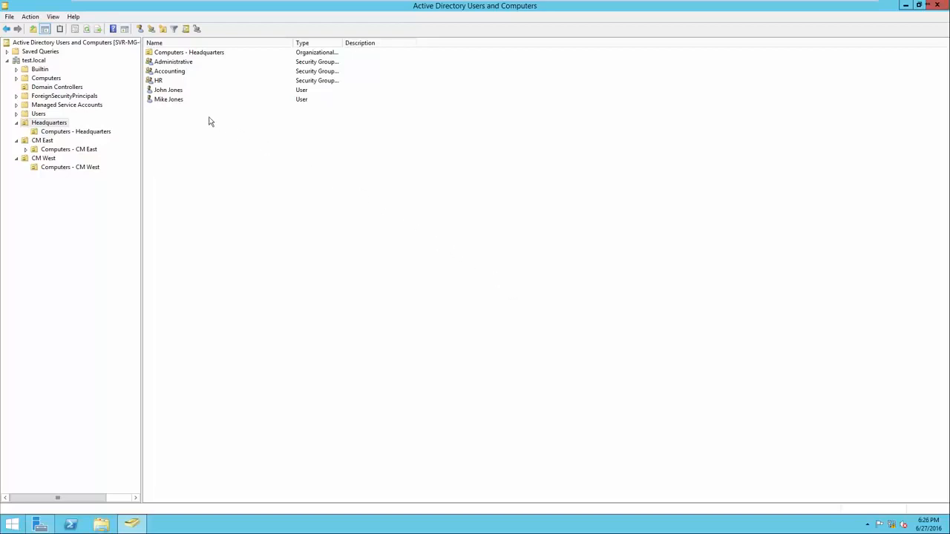
Delete the second user account from Headquarters and confirm
{"action": "right_click", "coordinate": [175, 101]}
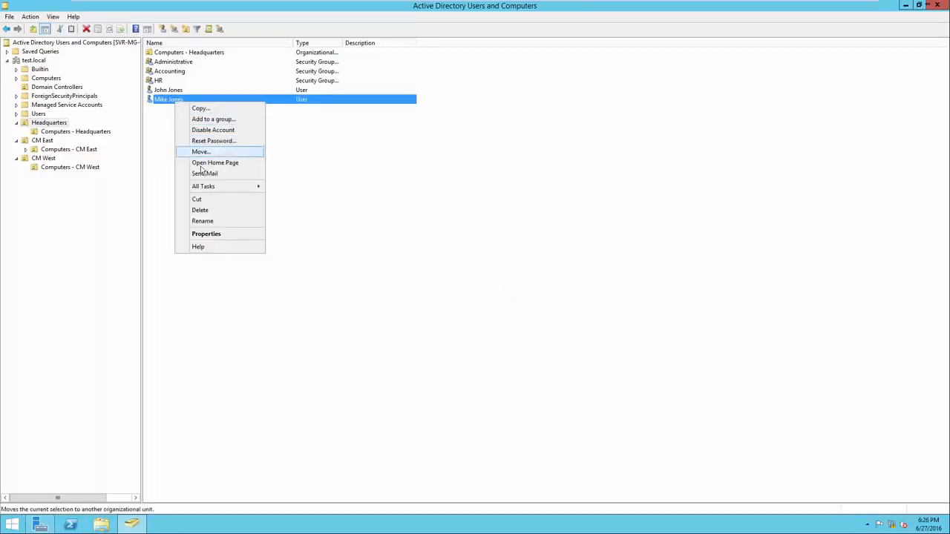
{"action": "left_click", "coordinate": [200, 210]}
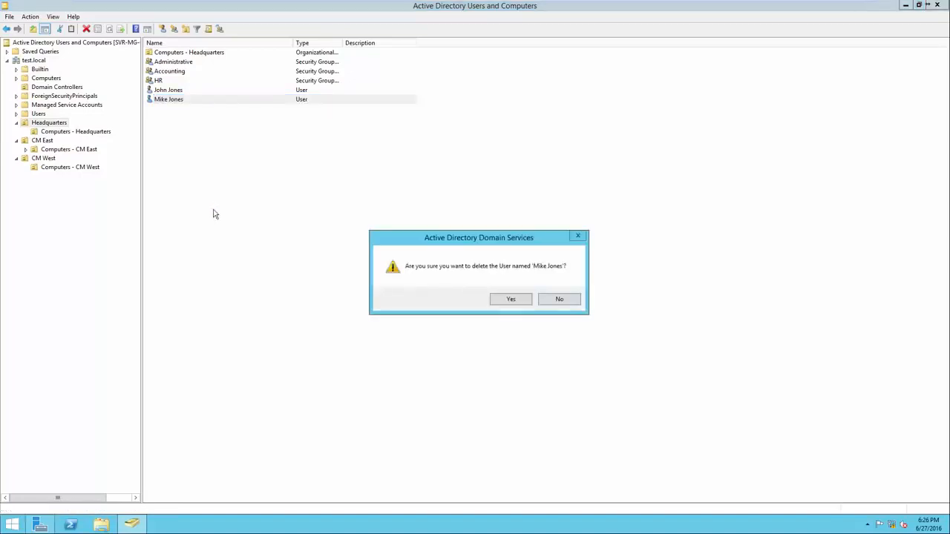
{"action": "left_click", "coordinate": [495, 301]}
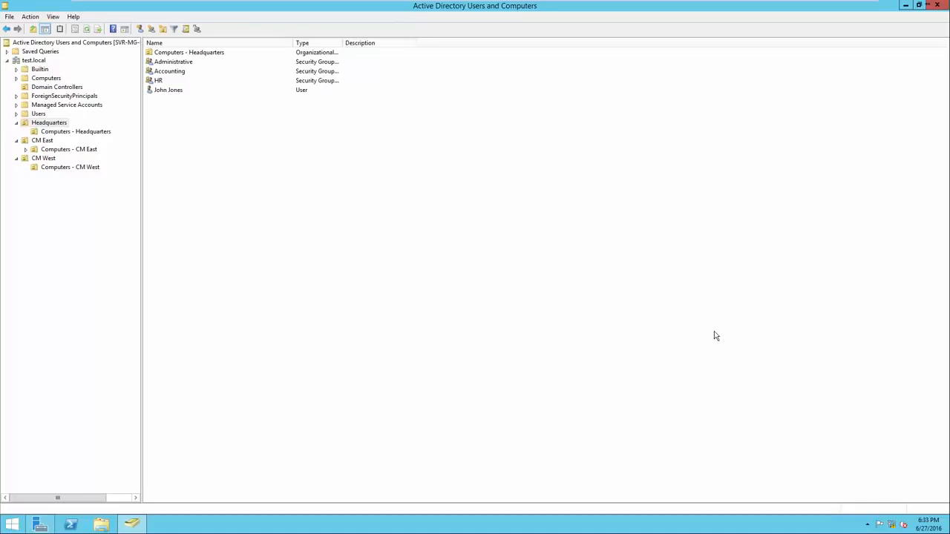
{"action": "right_click", "coordinate": [170, 98]}
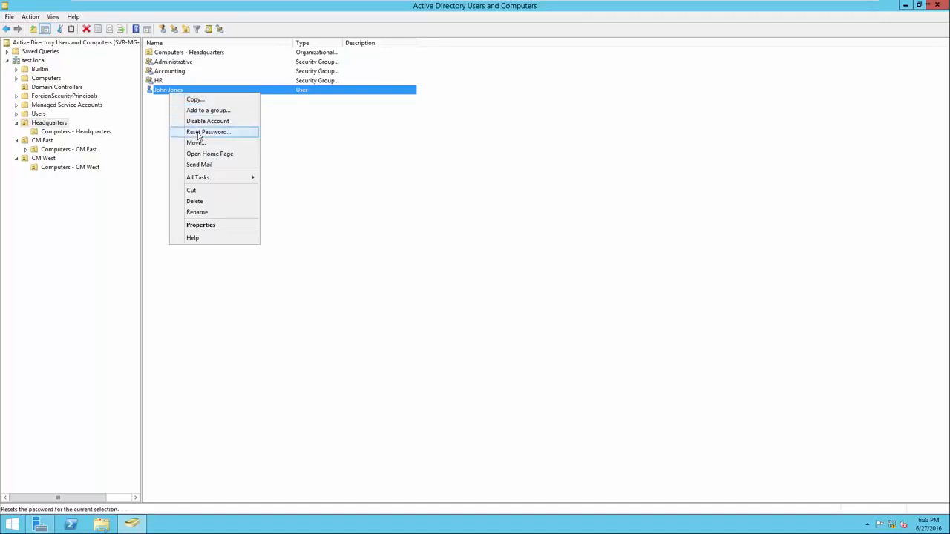
{"action": "left_click", "coordinate": [198, 132]}
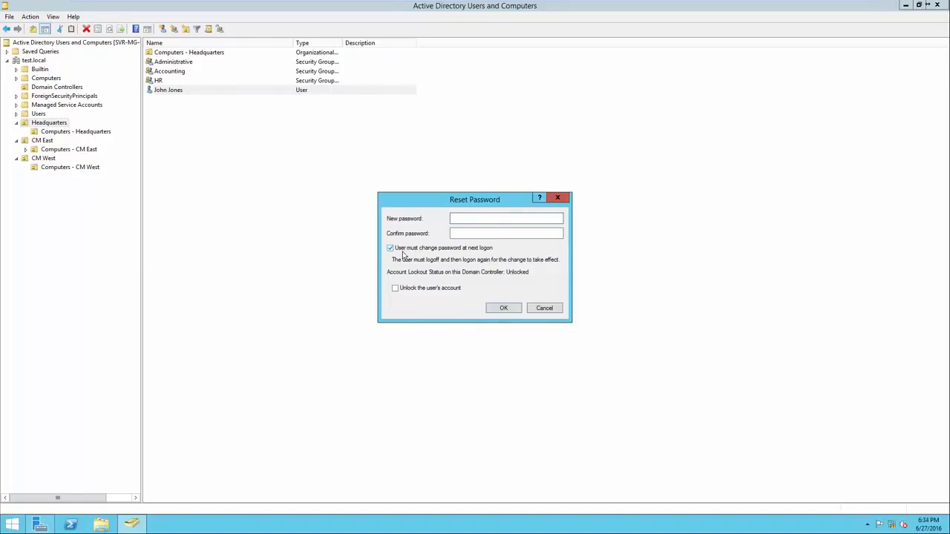
{"action": "left_click", "coordinate": [546, 308]}
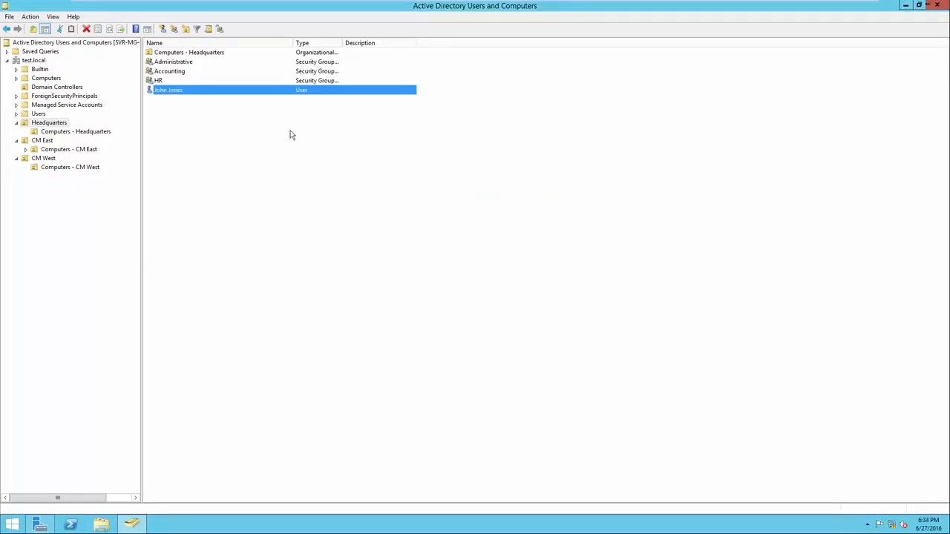
{"action": "right_click", "coordinate": [231, 96]}
Open the remaining Headquarters user's Properties, review each tab, and end on the Account tab
{"action": "right_click", "coordinate": [193, 93]}
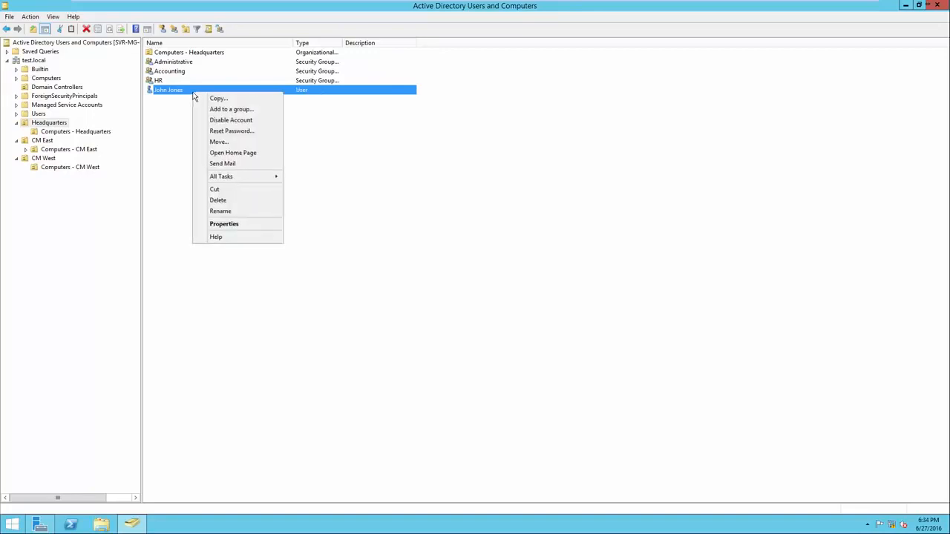
{"action": "left_click", "coordinate": [225, 224]}
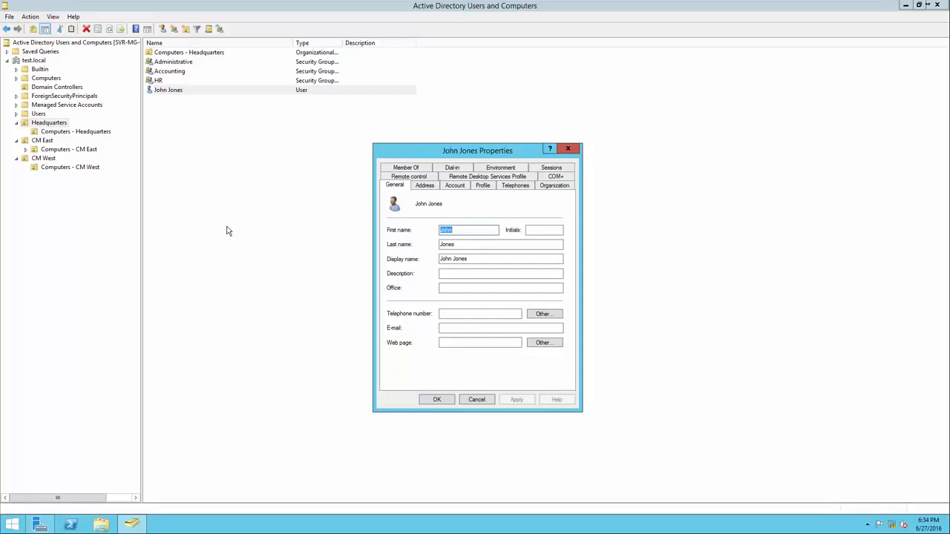
{"action": "left_click", "coordinate": [417, 188]}
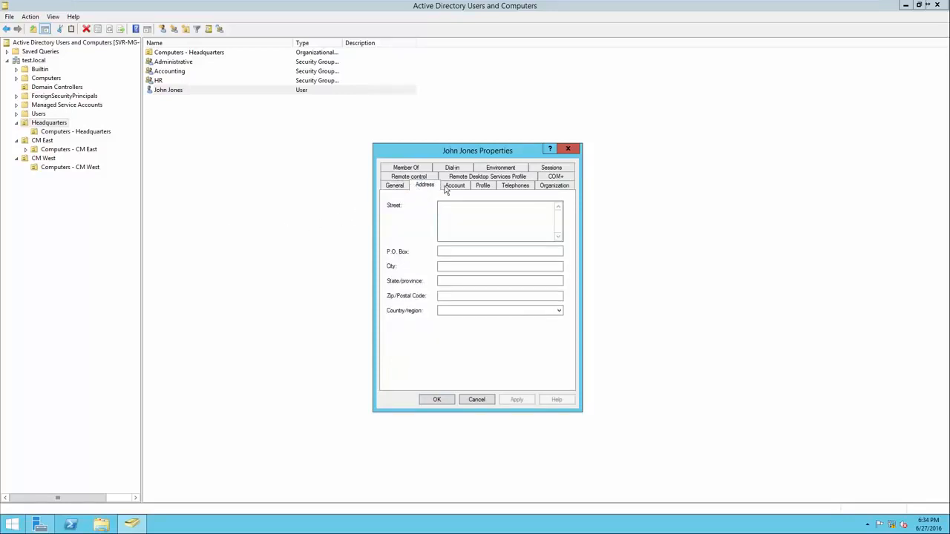
{"action": "left_click", "coordinate": [449, 189]}
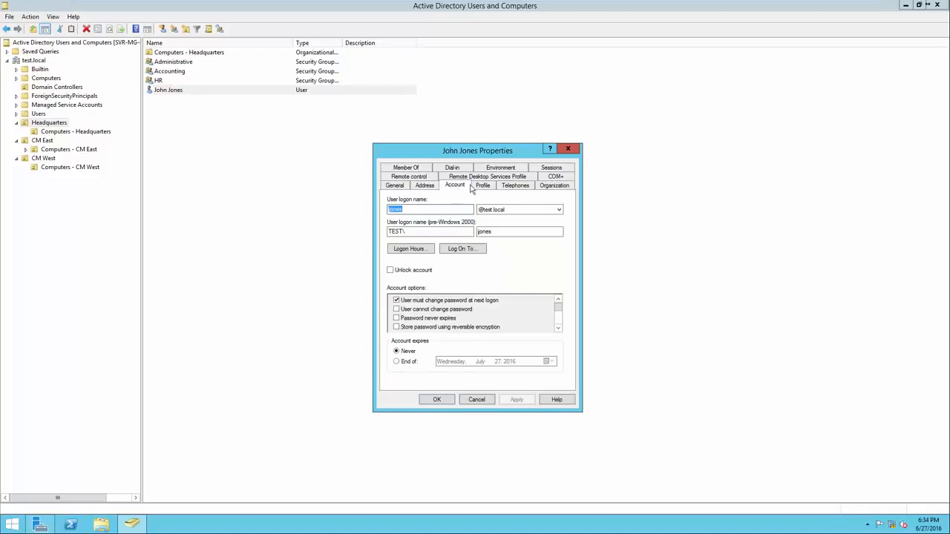
{"action": "left_click", "coordinate": [480, 187]}
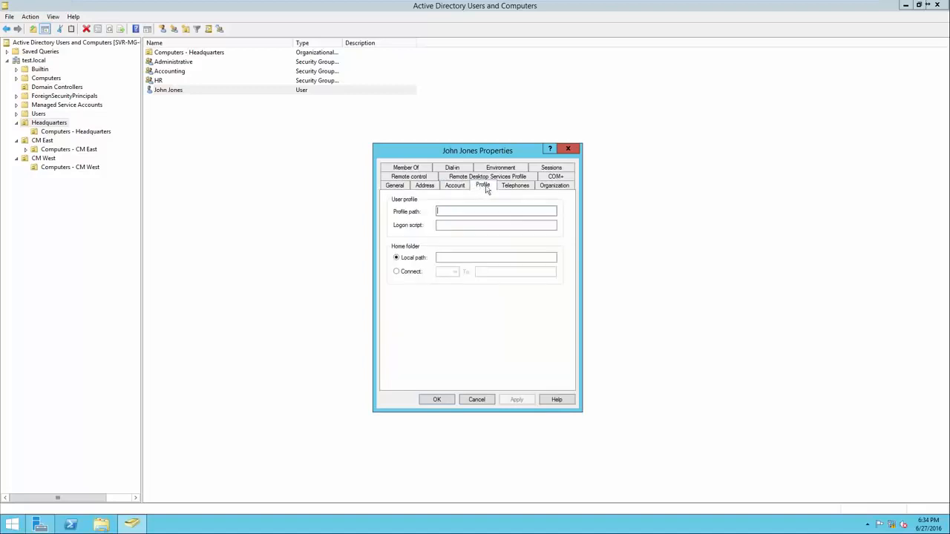
{"action": "left_click", "coordinate": [512, 186]}
{"action": "left_click", "coordinate": [553, 185]}
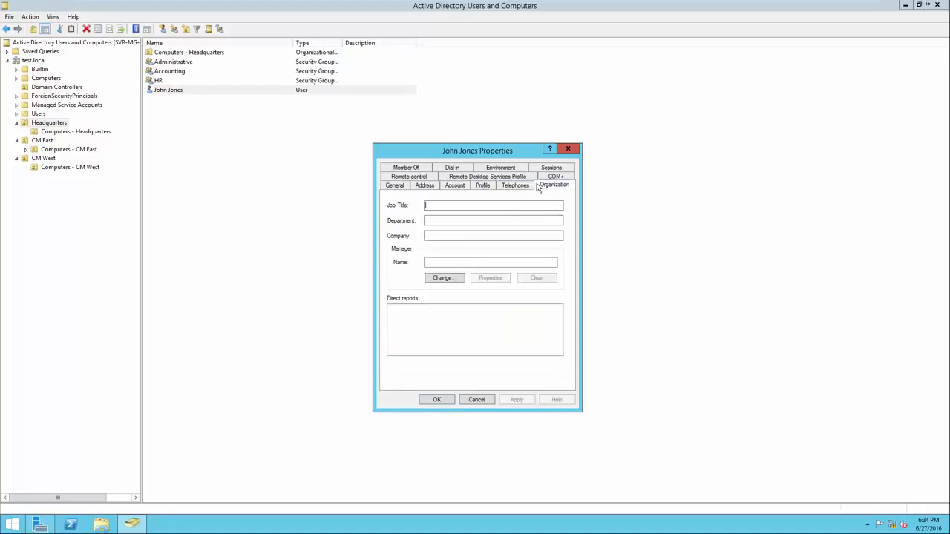
{"action": "left_click", "coordinate": [398, 187]}
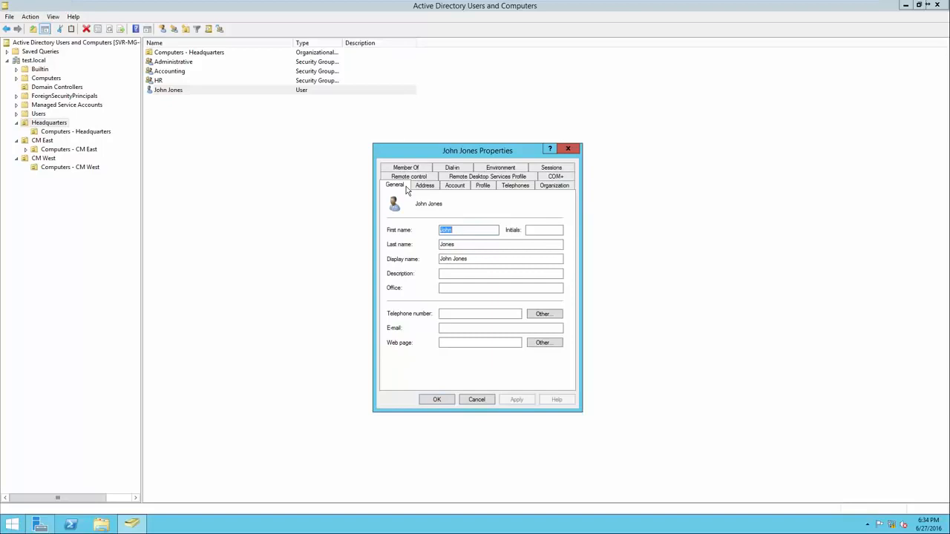
{"action": "left_click", "coordinate": [453, 186]}
{"action": "key", "text": "Right"}
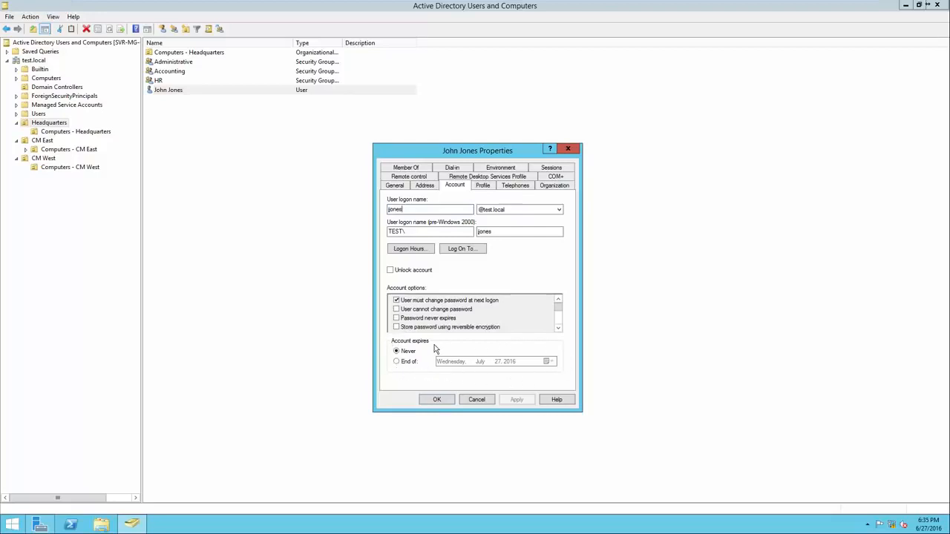
Review the user's Logon Hours grid, then close it and the Properties dialog unchanged
{"action": "left_click", "coordinate": [414, 250]}
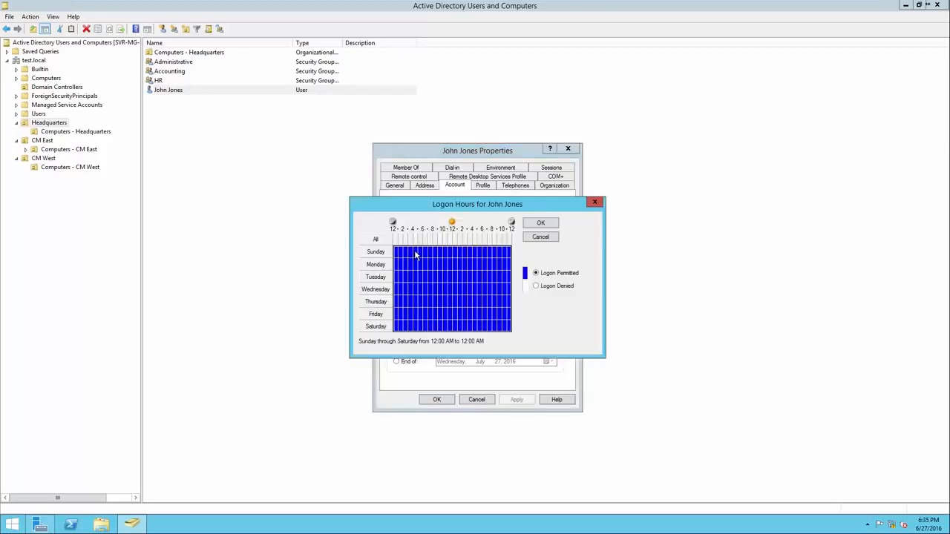
{"action": "left_click_drag", "start_coordinate": [437, 208], "coordinate": [438, 280]}
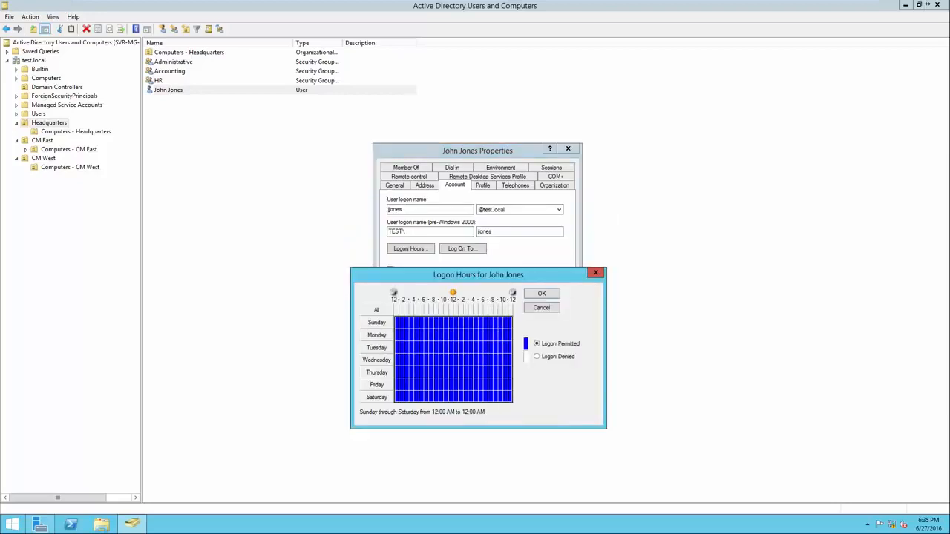
{"action": "left_click", "coordinate": [595, 272]}
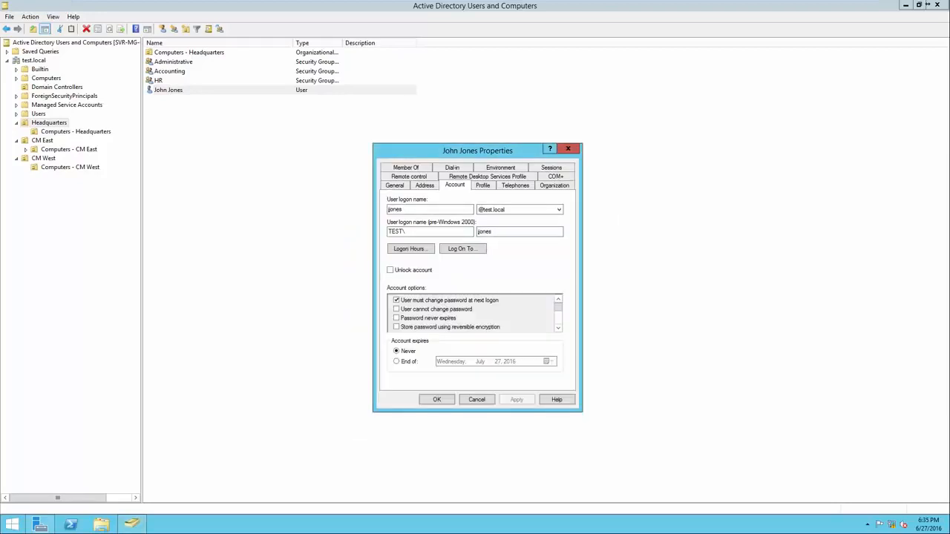
{"action": "left_click", "coordinate": [567, 148]}
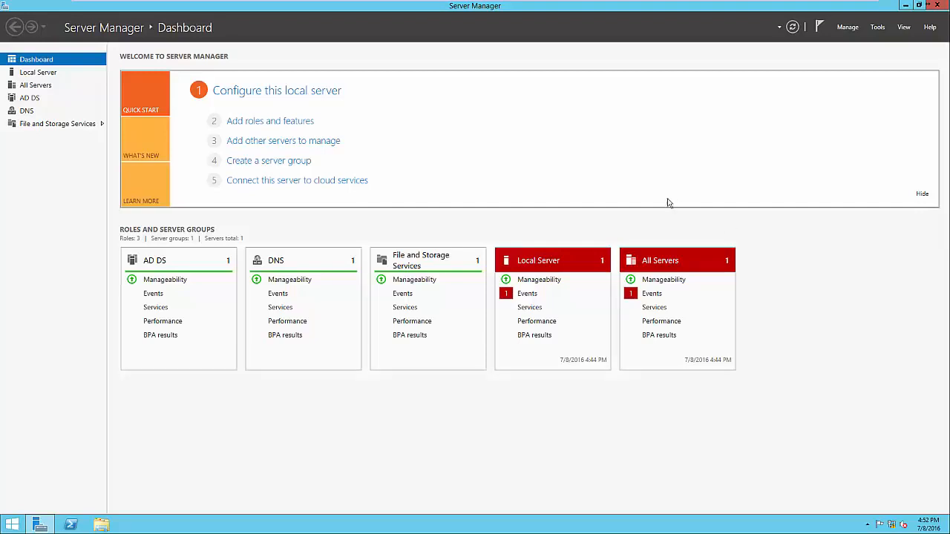
{"action": "left_click", "coordinate": [305, 122]}
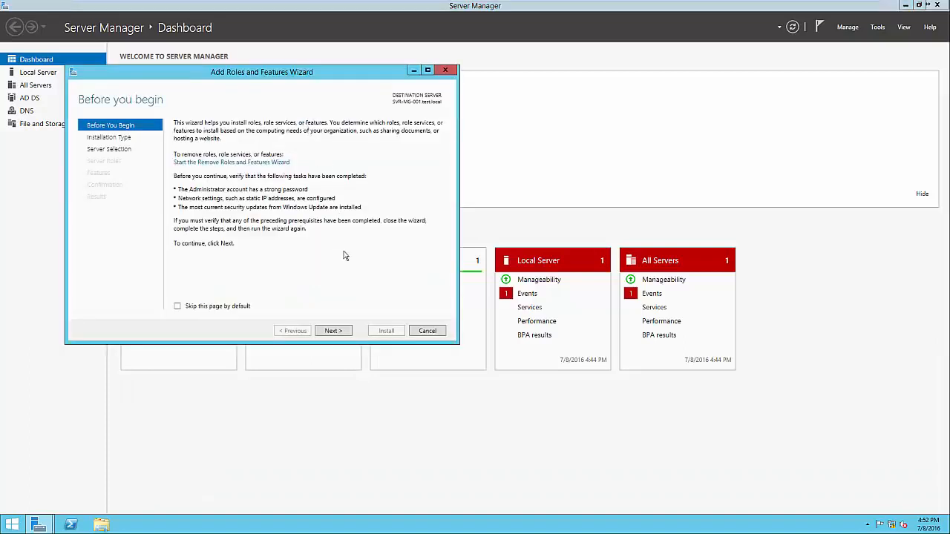
{"action": "left_click", "coordinate": [333, 331]}
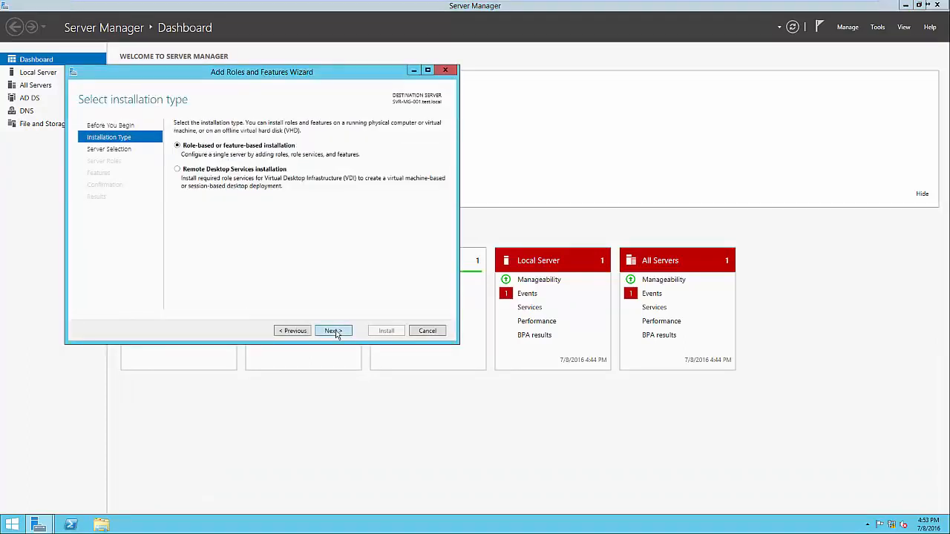
{"action": "left_click", "coordinate": [332, 331]}
{"action": "left_click", "coordinate": [333, 331]}
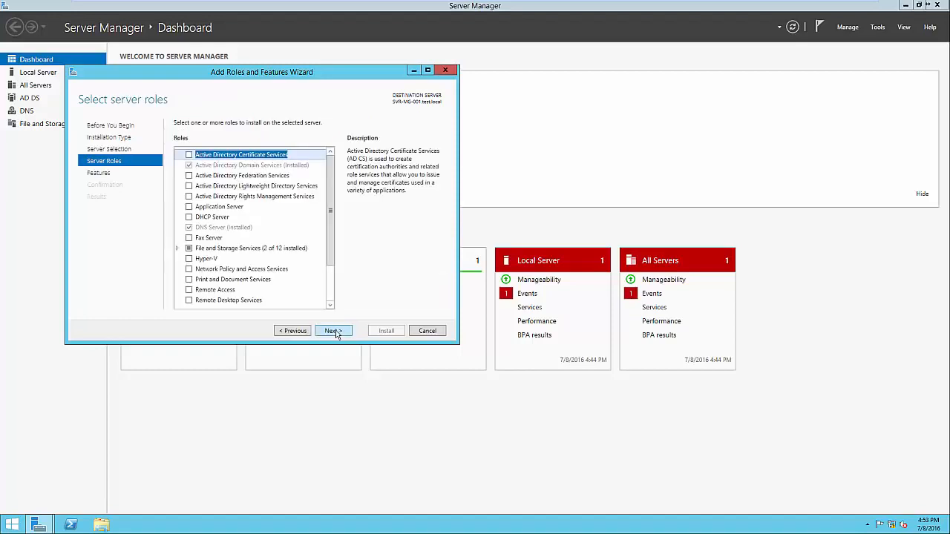
{"action": "left_click", "coordinate": [332, 331]}
{"action": "left_click", "coordinate": [263, 270]}
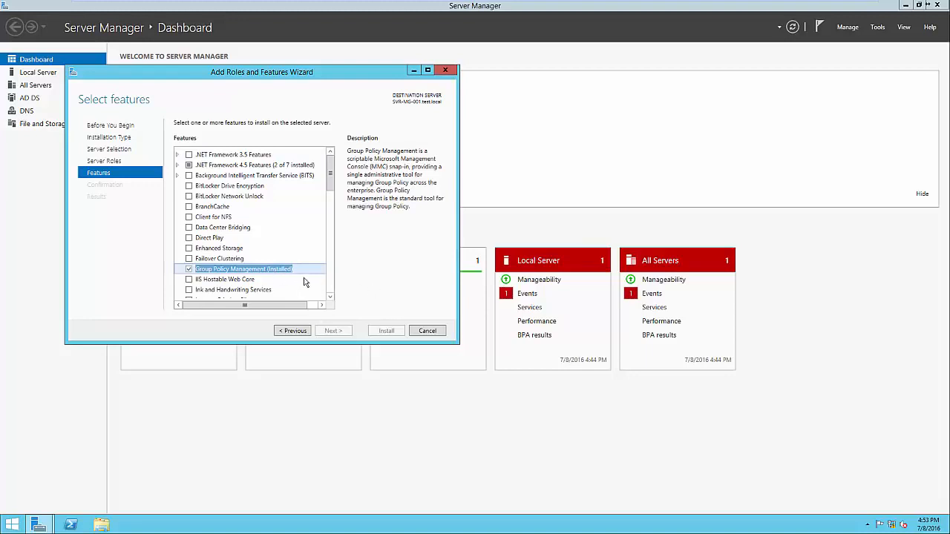
{"action": "left_click", "coordinate": [428, 331]}
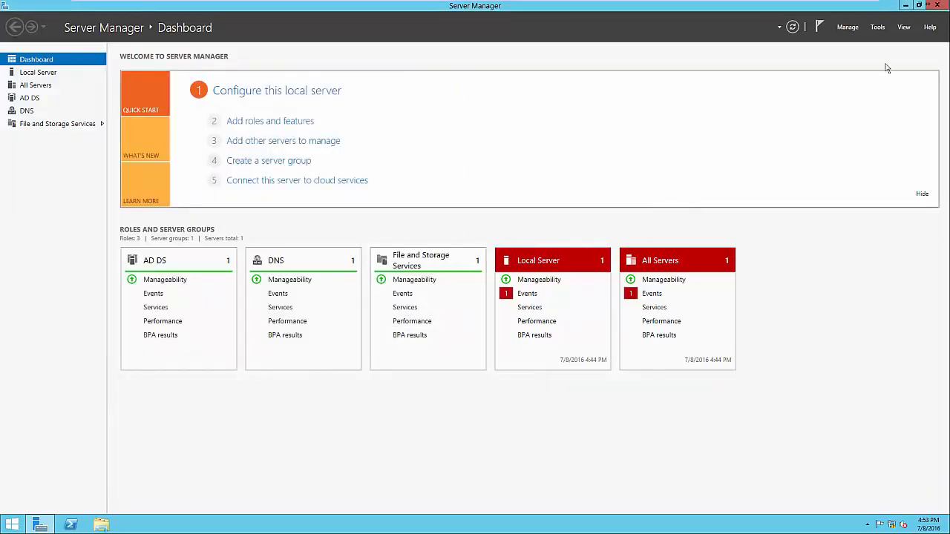
Launch Group Policy Management from Tools and expand Forest: test.local > Domains > test.local
{"action": "left_click", "coordinate": [877, 28]}
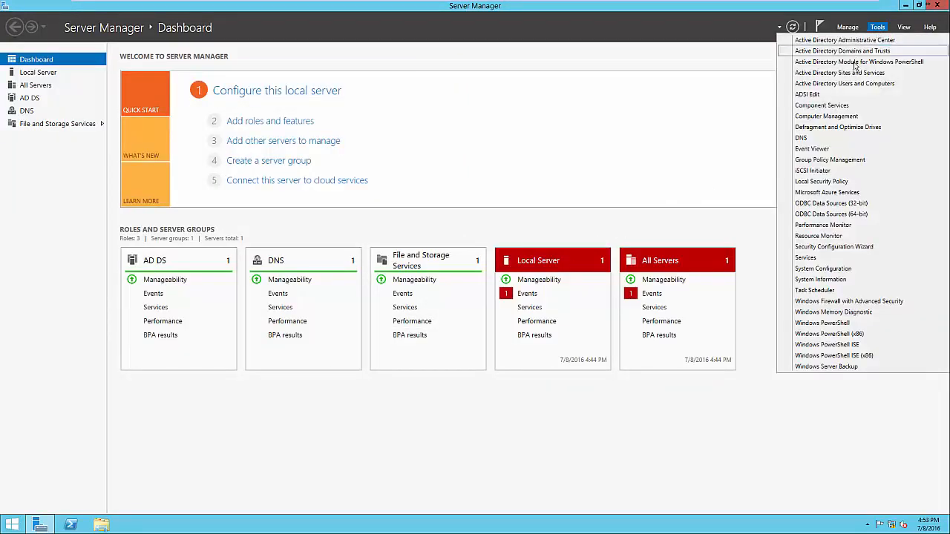
{"action": "left_click", "coordinate": [841, 160]}
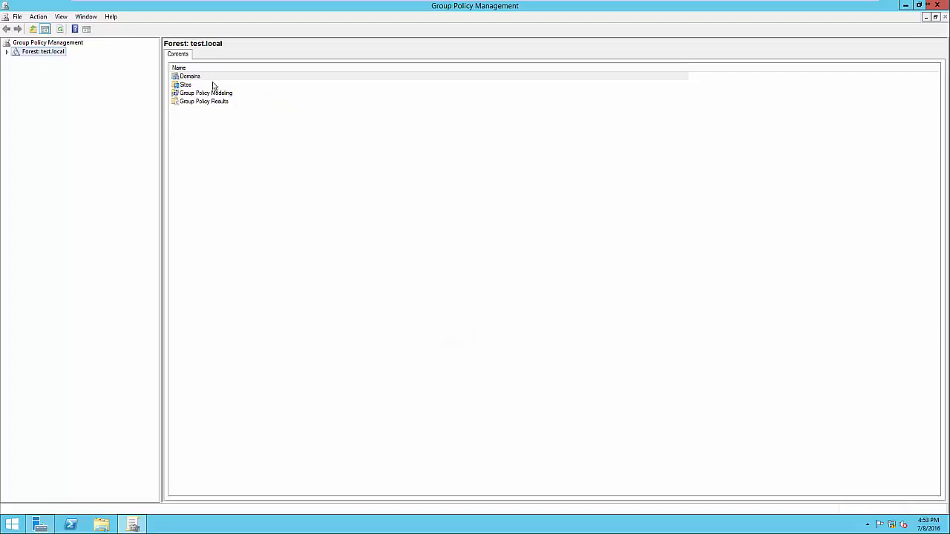
{"action": "left_click", "coordinate": [8, 53]}
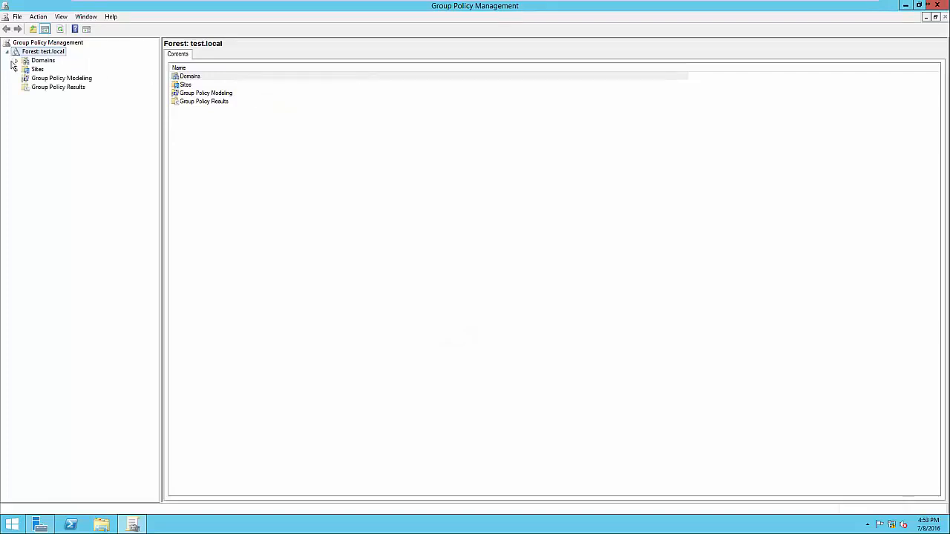
{"action": "left_click", "coordinate": [16, 61]}
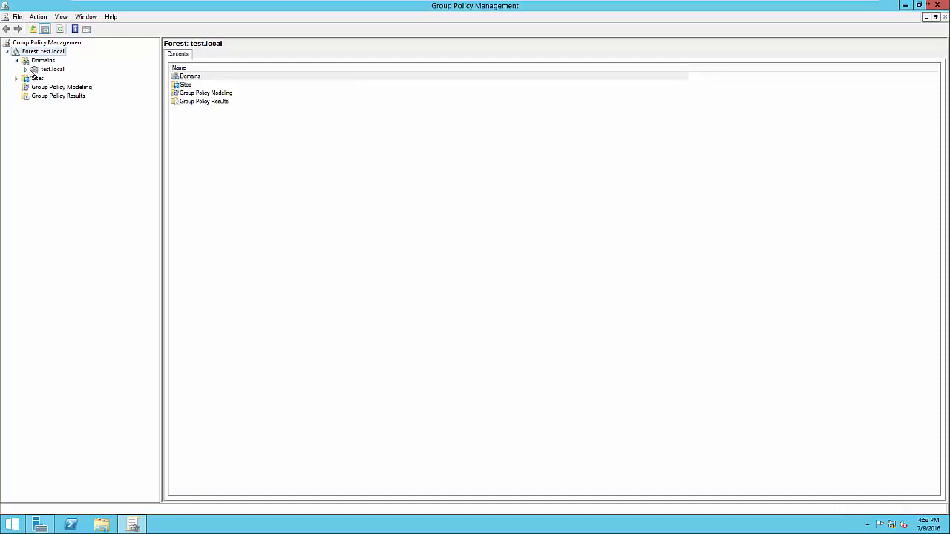
{"action": "left_click", "coordinate": [26, 69]}
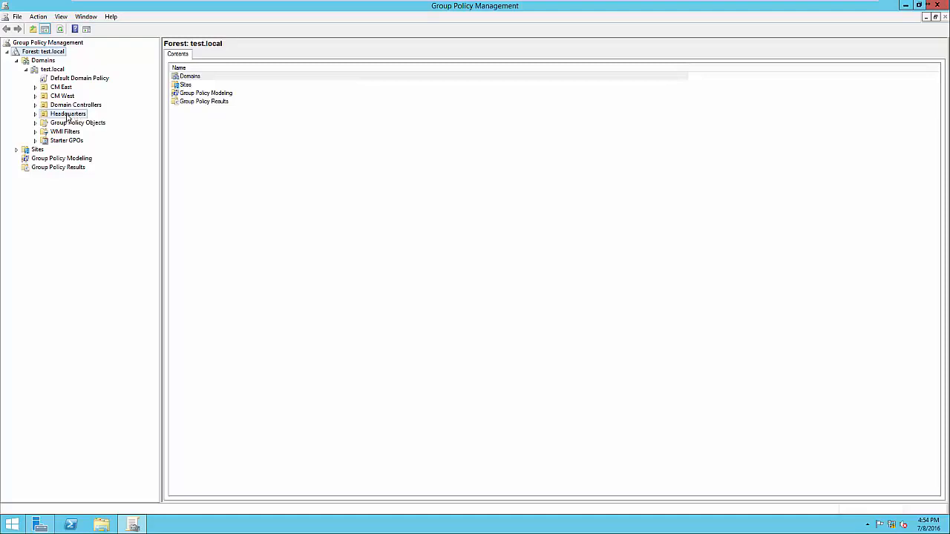
Check the GPOs linked to Headquarters and CM West, then select Default Domain Policy
{"action": "left_click", "coordinate": [68, 116]}
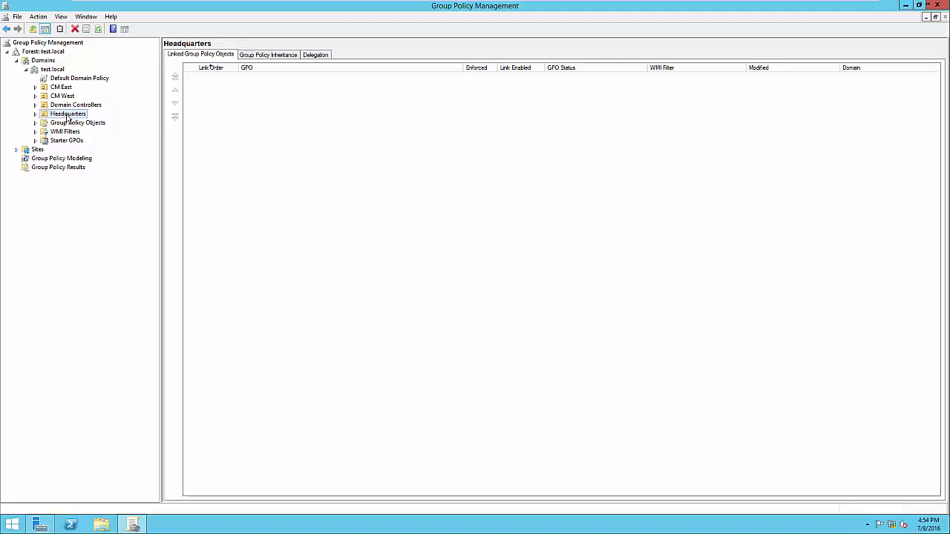
{"action": "left_click", "coordinate": [69, 98]}
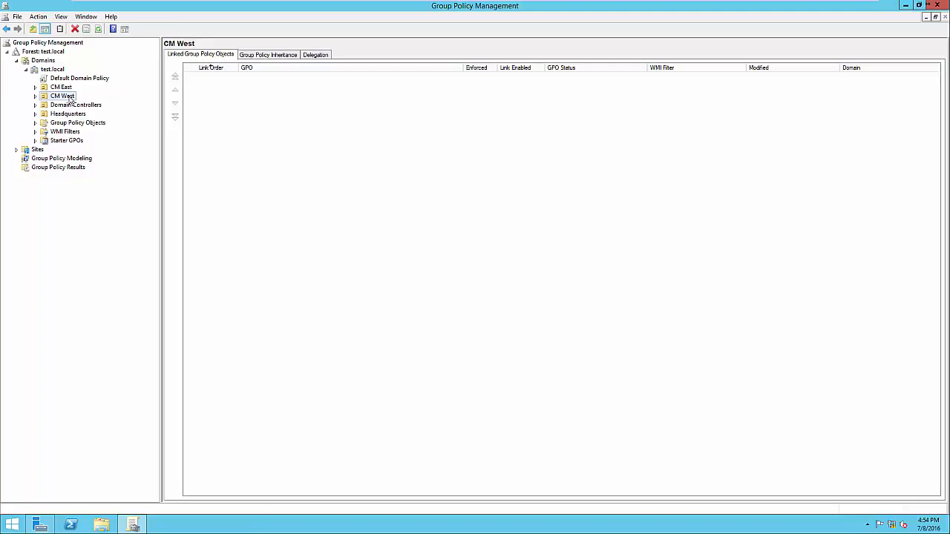
{"action": "left_click", "coordinate": [64, 116]}
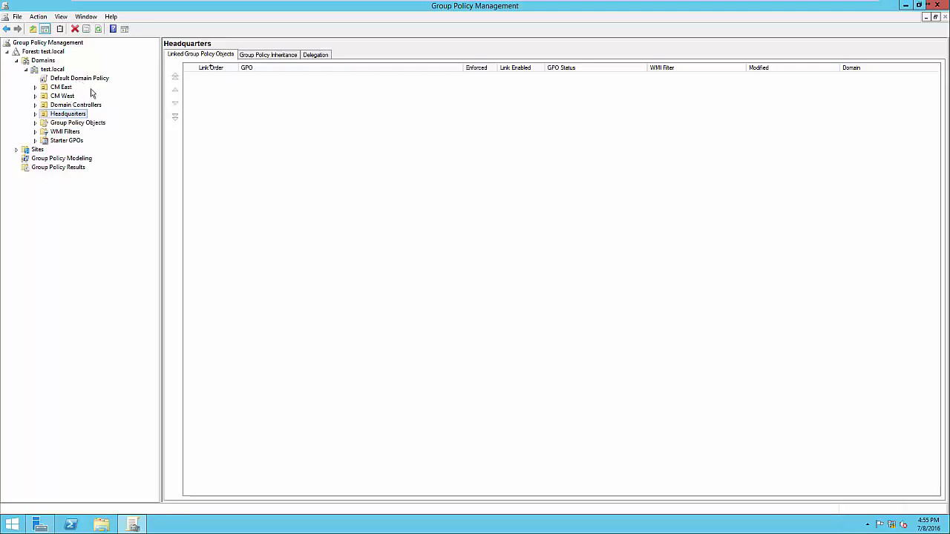
{"action": "left_click", "coordinate": [74, 78]}
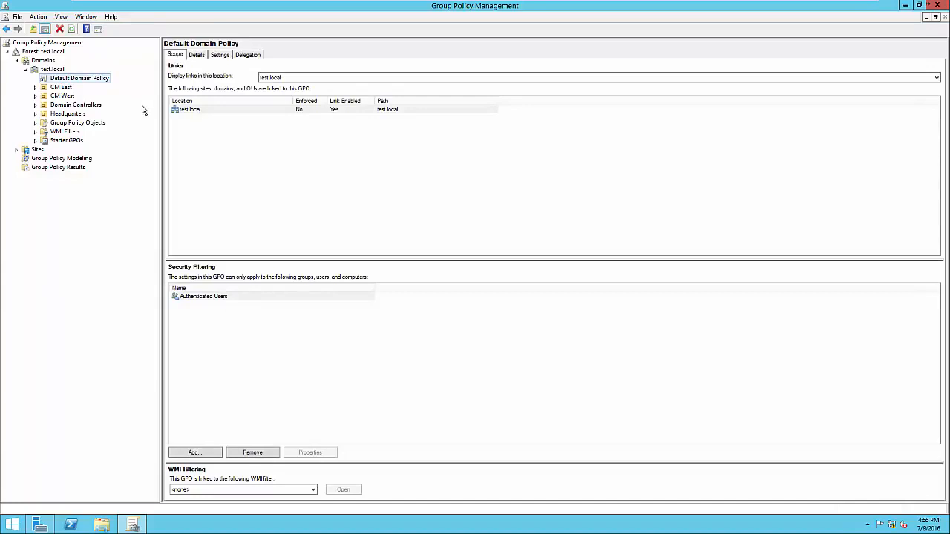
Show the Default Domain Policy settings report and dismiss the Internet Explorer security warning
{"action": "left_click", "coordinate": [220, 56]}
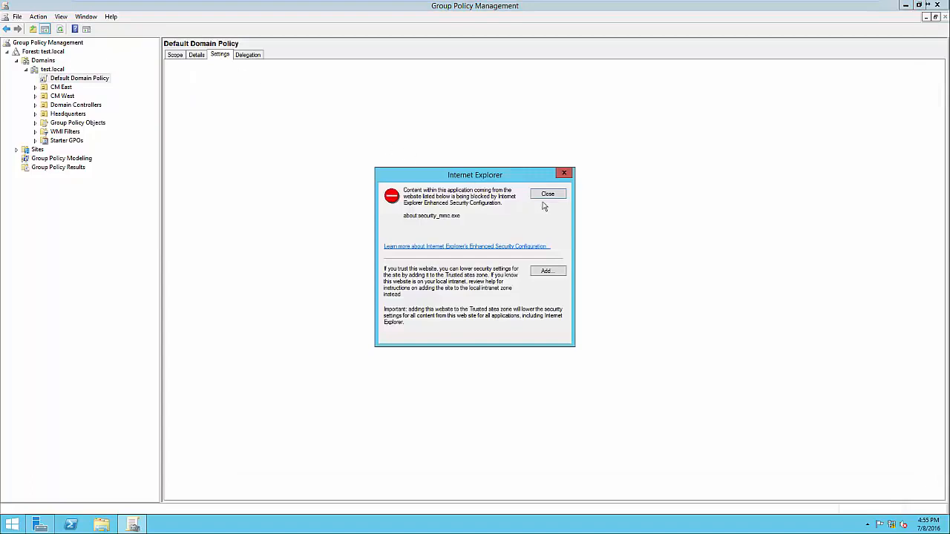
{"action": "left_click", "coordinate": [552, 196]}
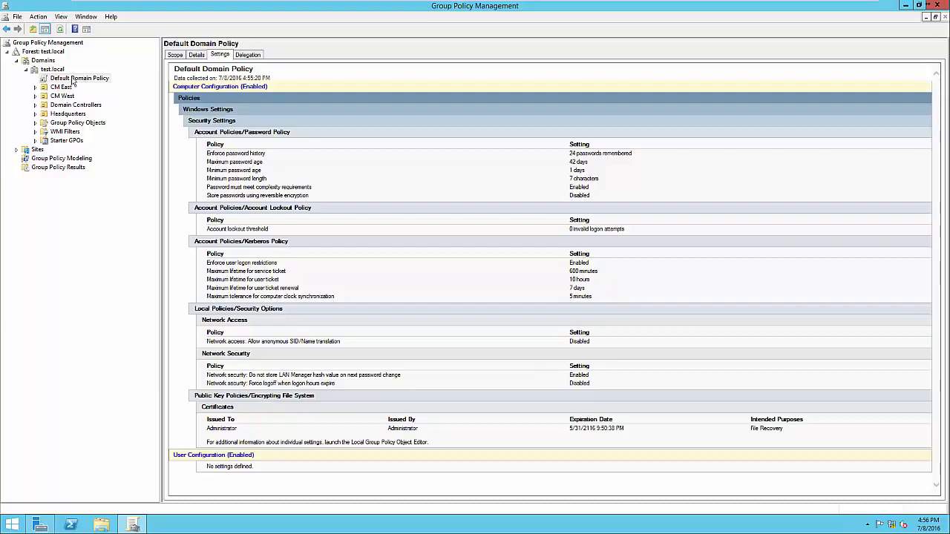
Edit the Default Domain Policy, position the editor window, and select Computer Configuration
{"action": "right_click", "coordinate": [73, 79]}
{"action": "left_click", "coordinate": [86, 86]}
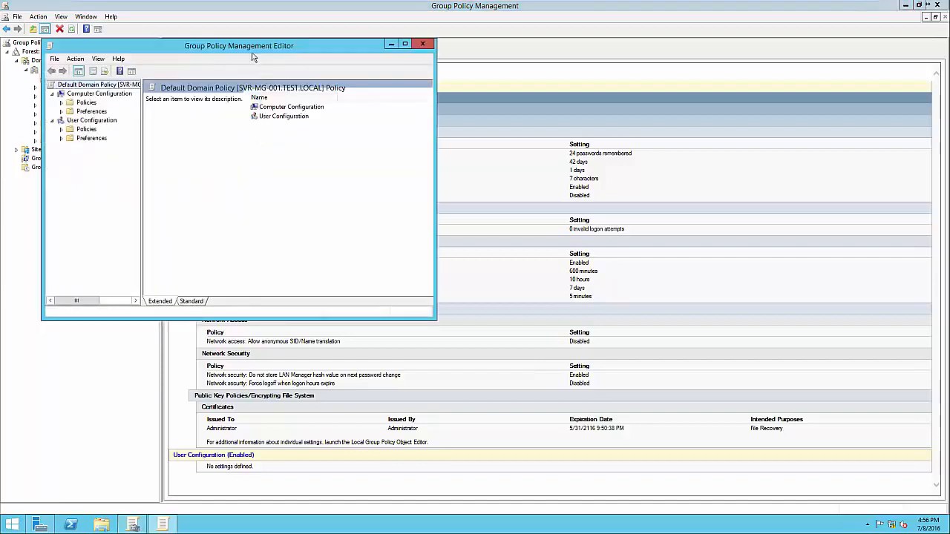
{"action": "left_click_drag", "start_coordinate": [249, 47], "coordinate": [500, 81]}
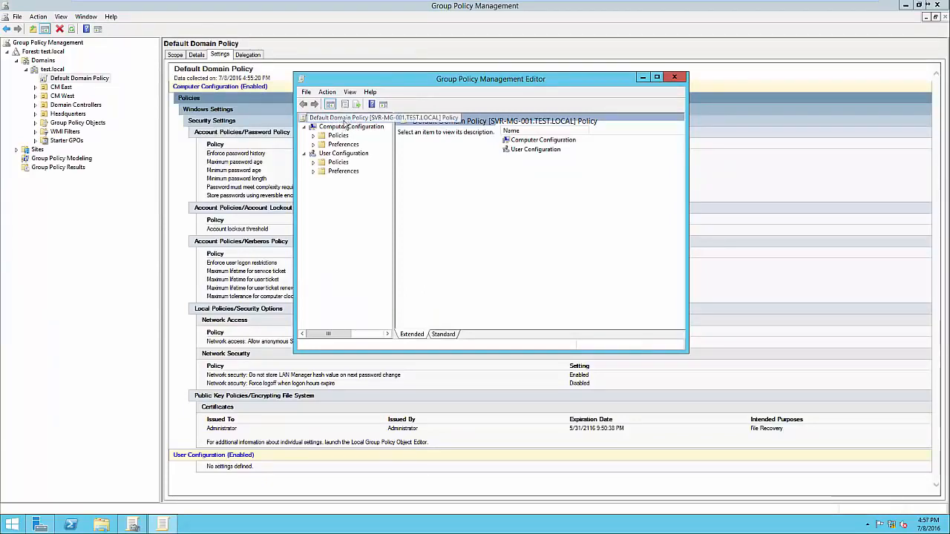
{"action": "left_click_drag", "start_coordinate": [395, 180], "coordinate": [414, 180]}
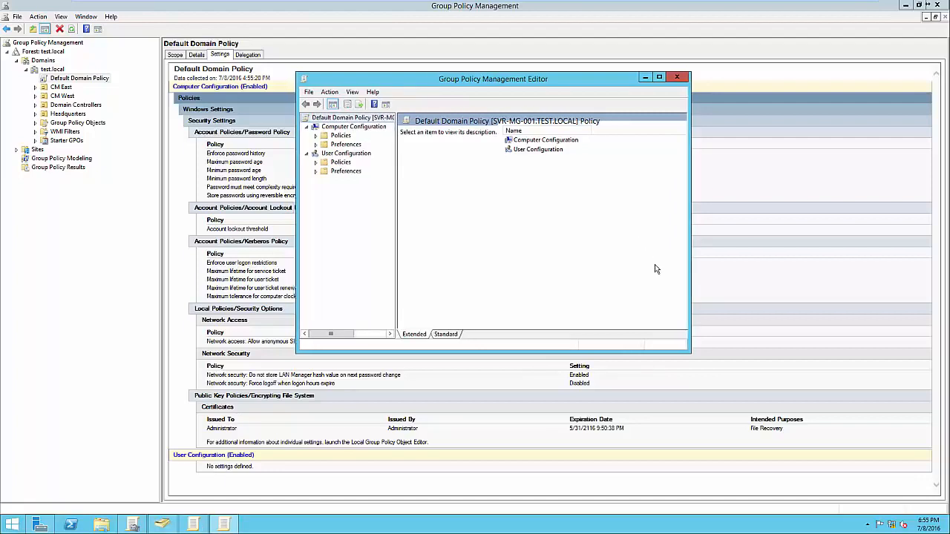
{"action": "left_click_drag", "start_coordinate": [497, 84], "coordinate": [716, 109]}
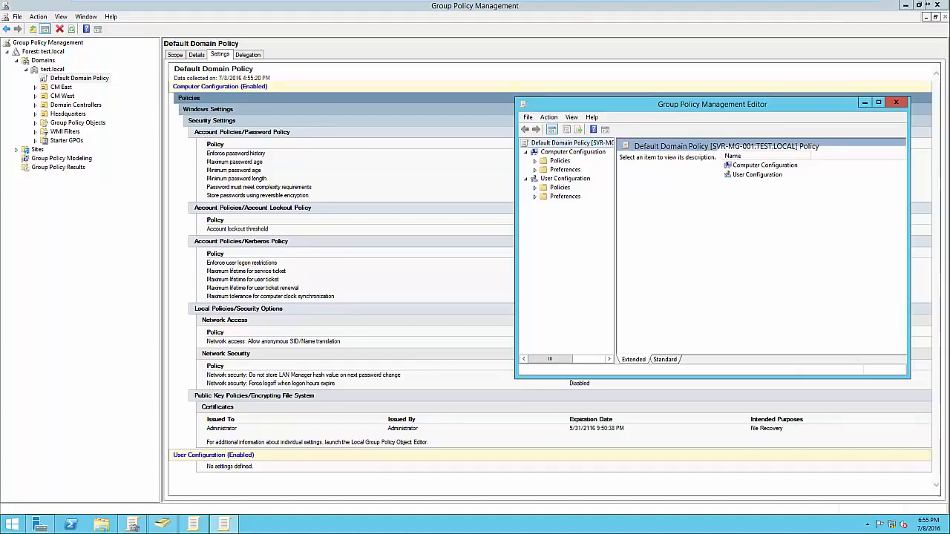
{"action": "left_click_drag", "start_coordinate": [712, 104], "coordinate": [700, 102]}
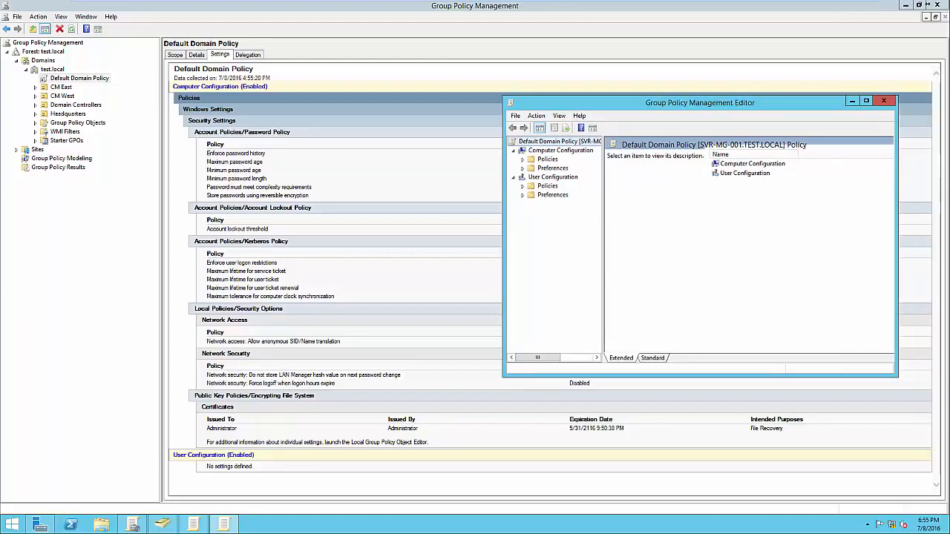
{"action": "left_click", "coordinate": [560, 150]}
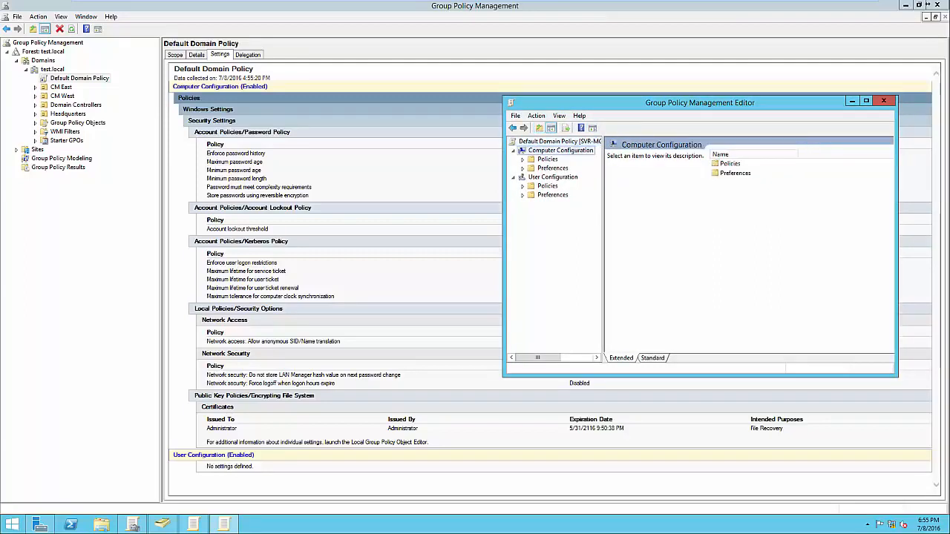
Expand Policies > Windows Settings > Security Settings > Account Policies to show Password Policy settings
{"action": "left_click", "coordinate": [553, 176]}
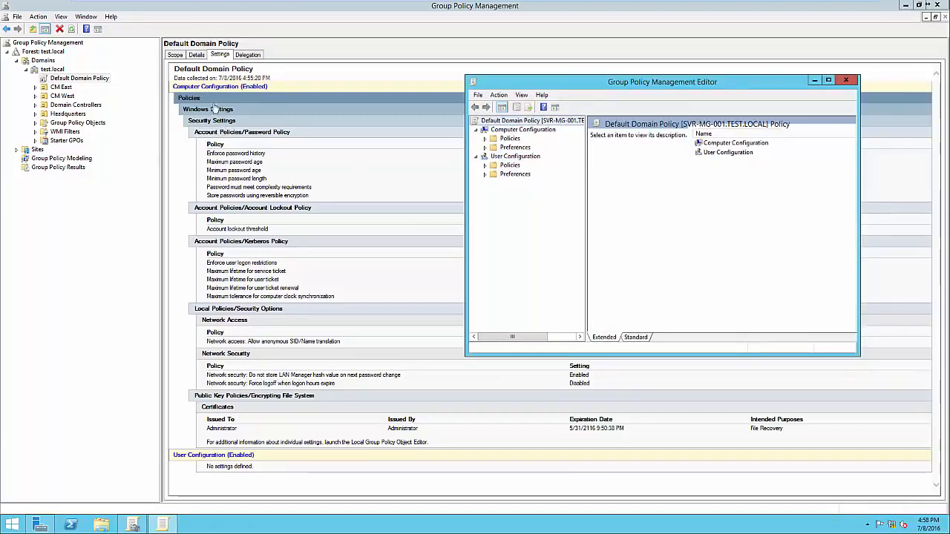
{"action": "left_click", "coordinate": [485, 138]}
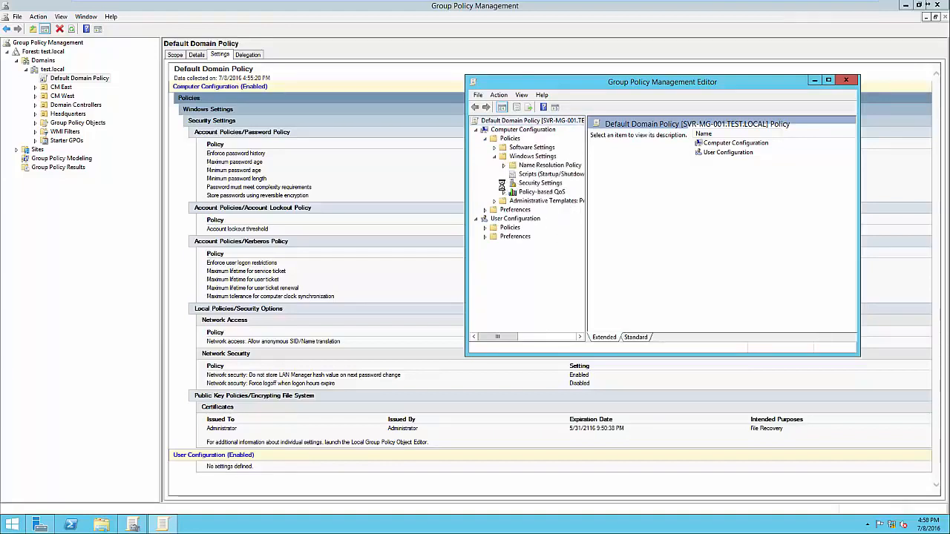
{"action": "left_click", "coordinate": [503, 183]}
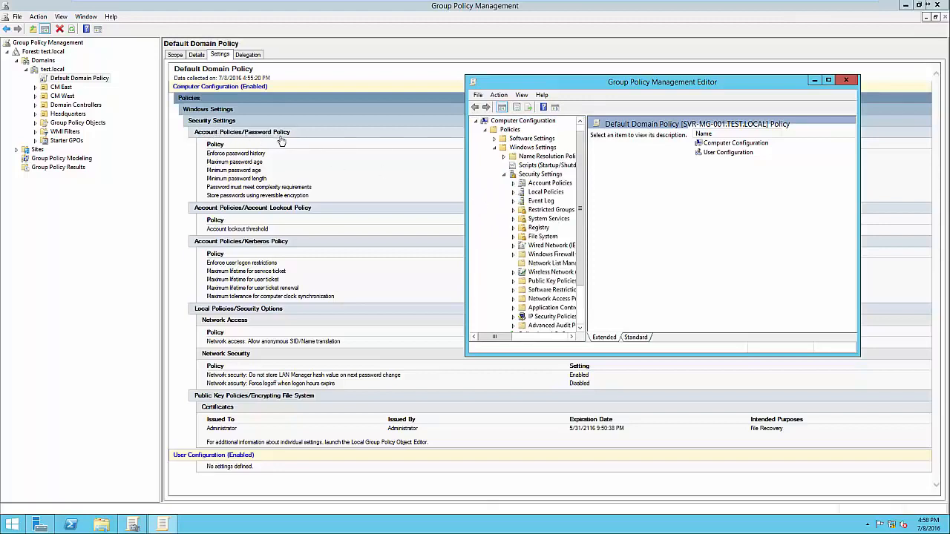
{"action": "left_click", "coordinate": [513, 184]}
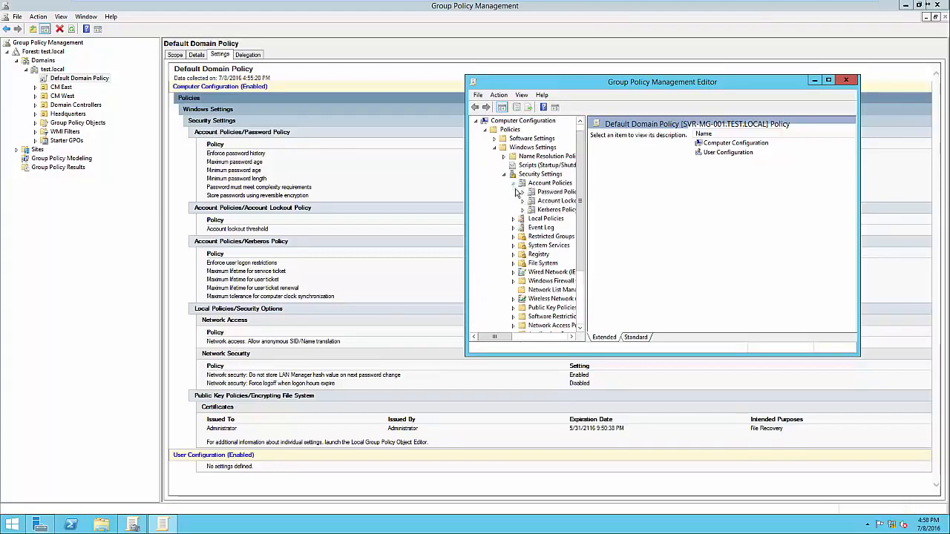
{"action": "left_click", "coordinate": [557, 193]}
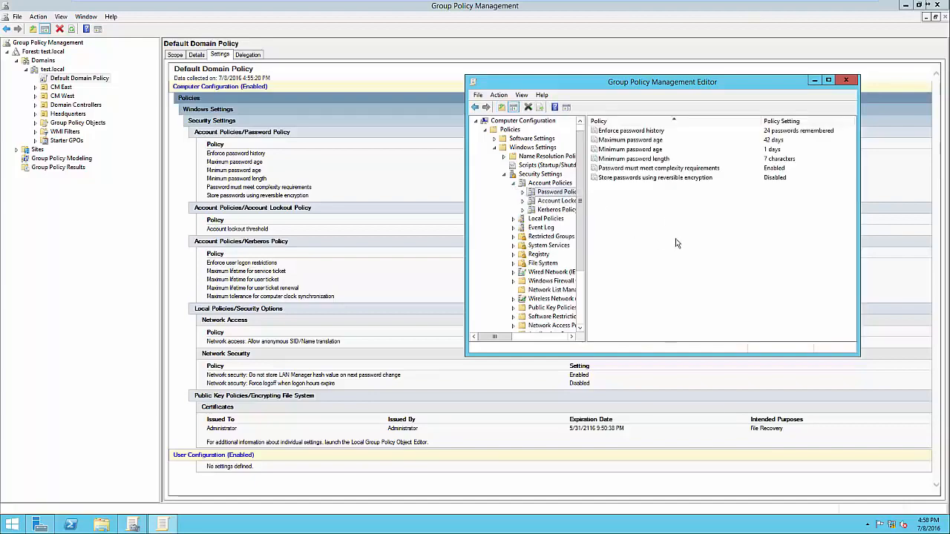
{"action": "left_click_drag", "start_coordinate": [613, 83], "coordinate": [632, 228]}
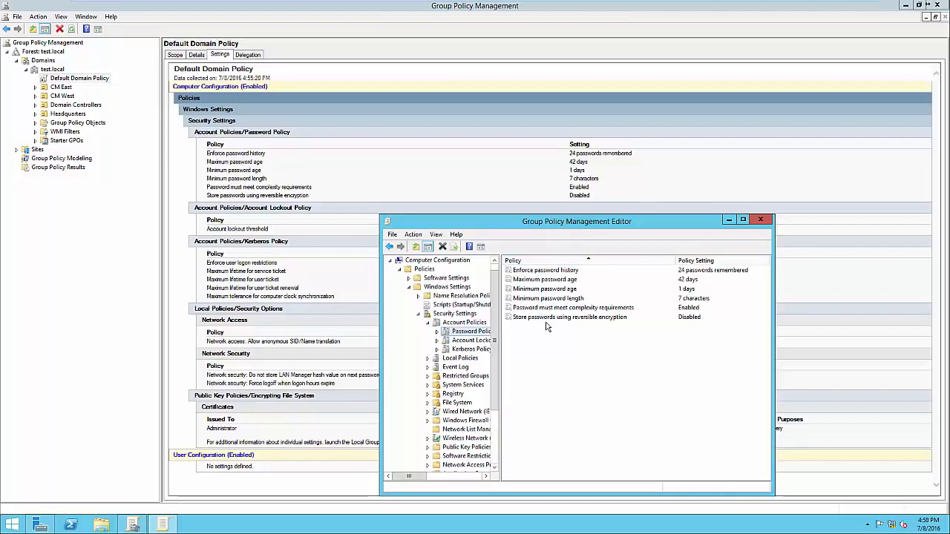
Change Enforce password history from 24 to 12 passwords remembered and apply it
{"action": "left_click", "coordinate": [552, 273]}
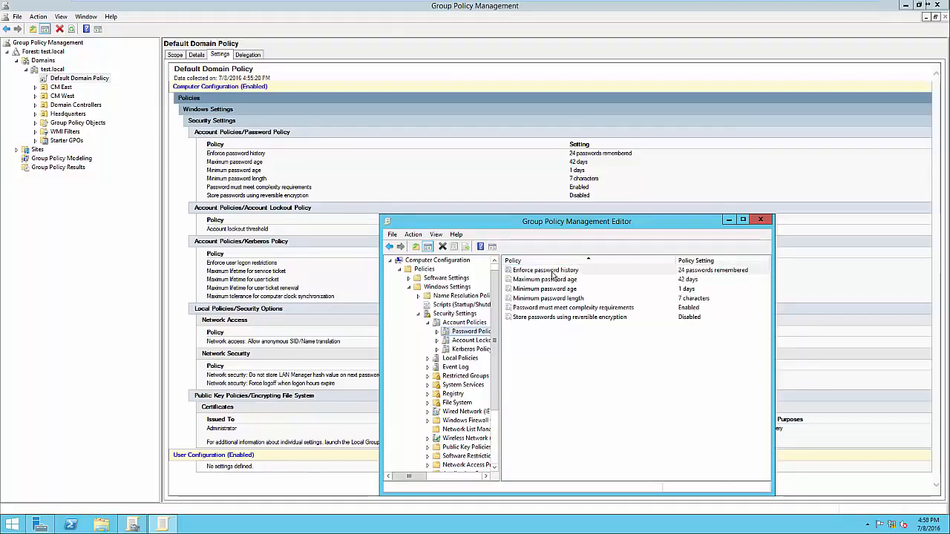
{"action": "double_click", "coordinate": [552, 273]}
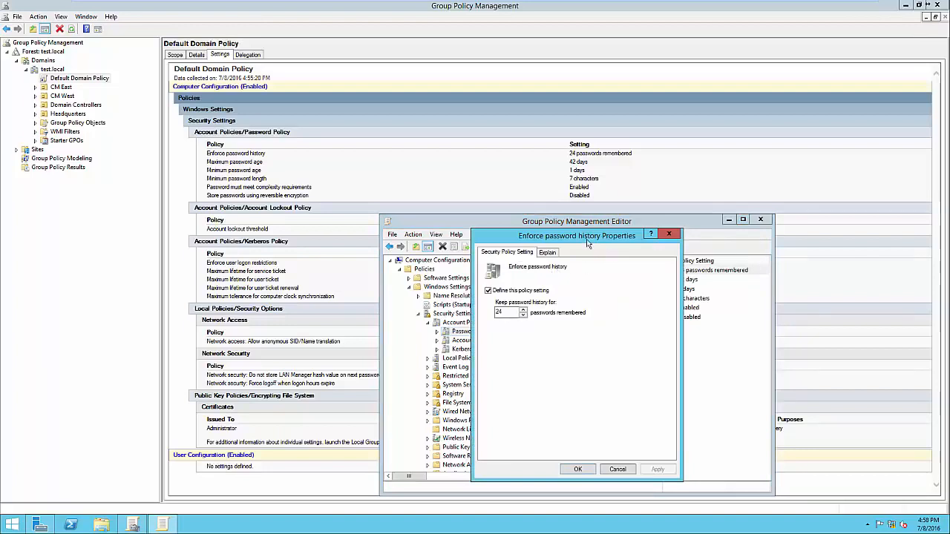
{"action": "left_click_drag", "start_coordinate": [587, 241], "coordinate": [588, 186]}
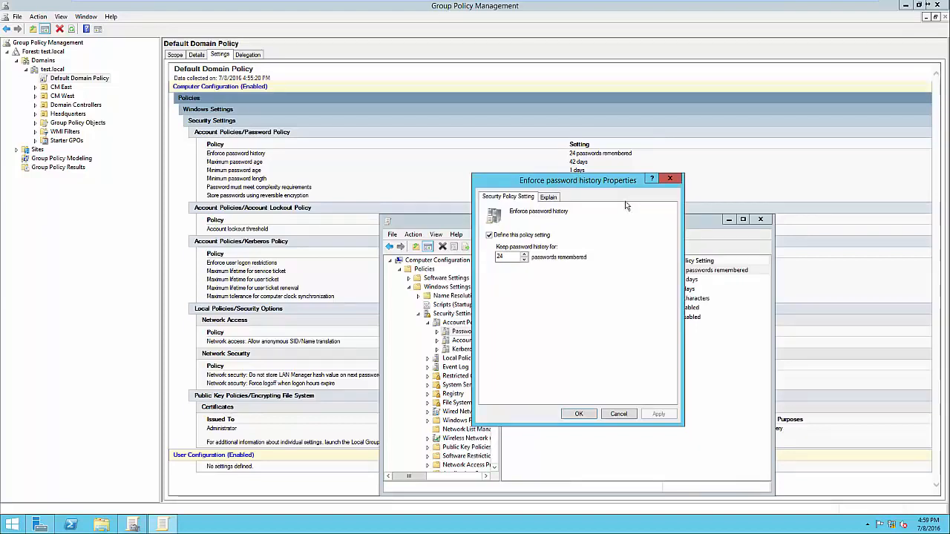
{"action": "left_click", "coordinate": [549, 197]}
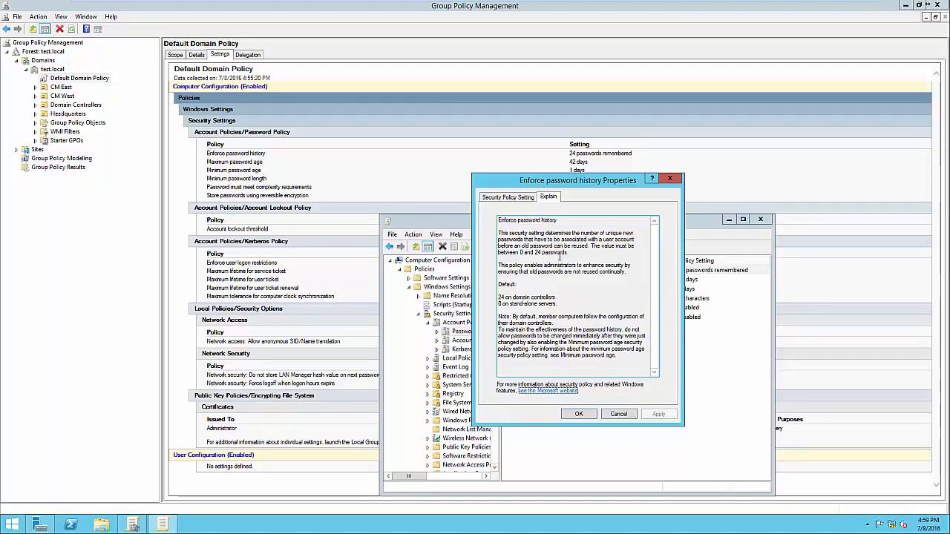
{"action": "left_click", "coordinate": [510, 202]}
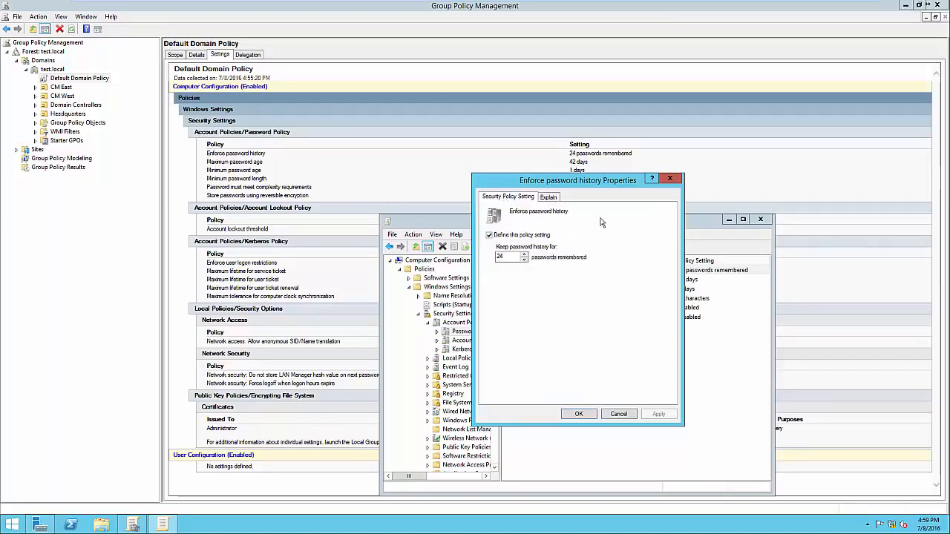
{"action": "left_click_drag", "start_coordinate": [531, 186], "coordinate": [695, 174]}
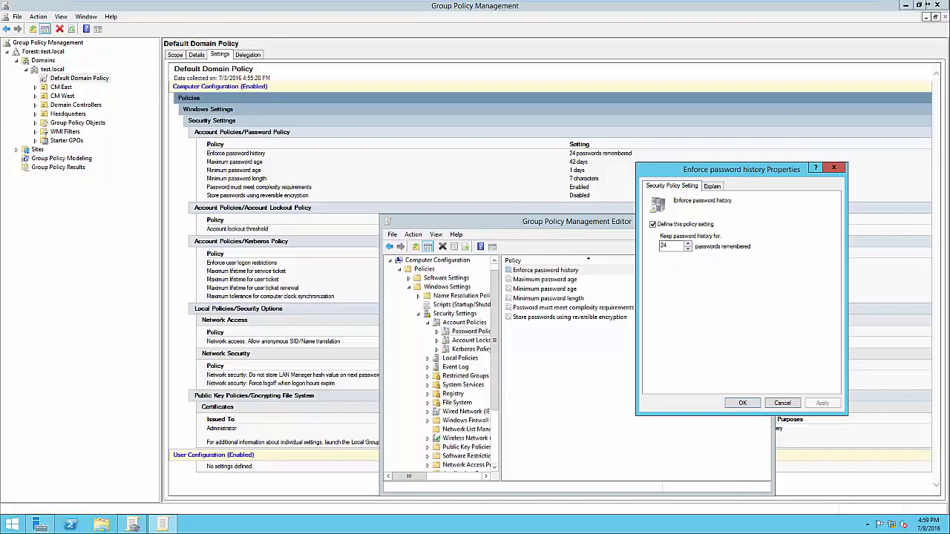
{"action": "double_click", "coordinate": [668, 246]}
{"action": "type", "text": "12"}
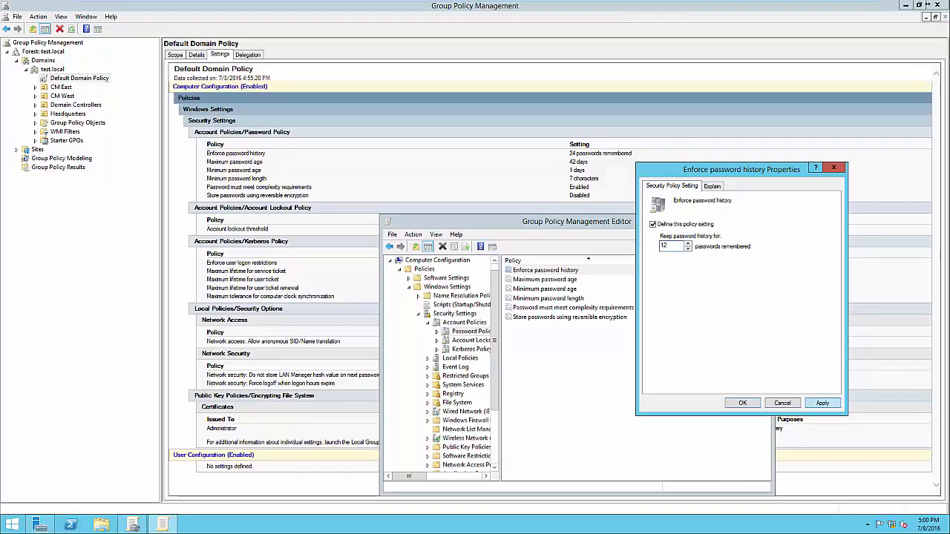
{"action": "key", "text": "alt+a"}
{"action": "key", "text": "Return"}
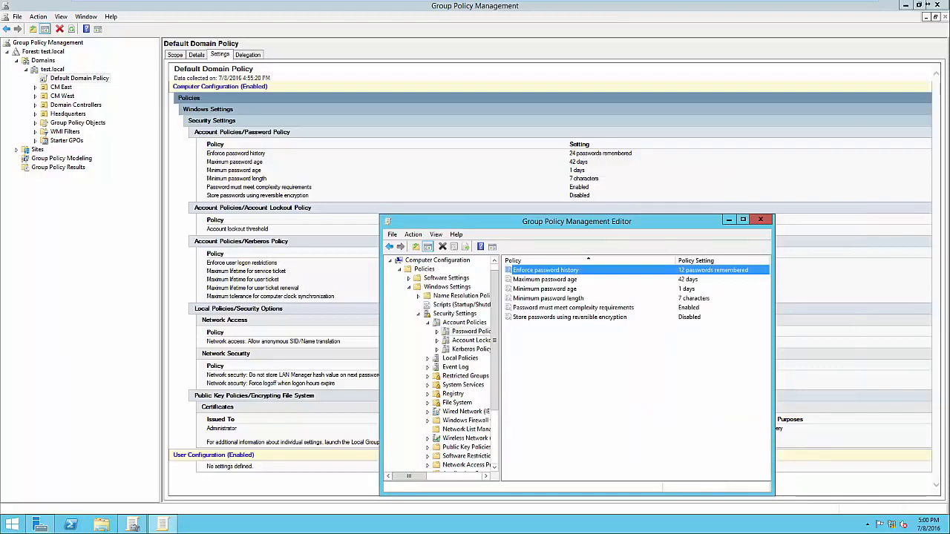
Change Maximum password age from 42 to 21 days and apply it
{"action": "double_click", "coordinate": [545, 279]}
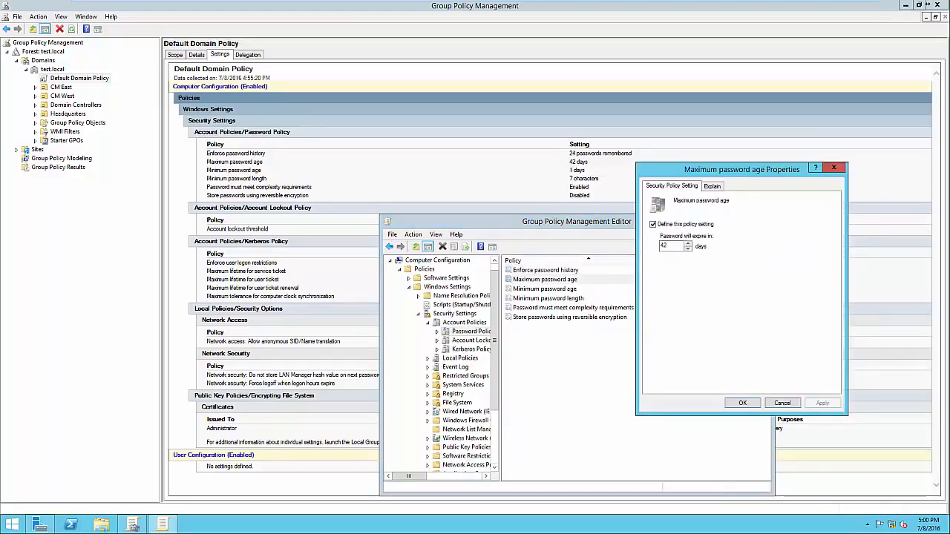
{"action": "key", "text": "ctrl+Tab"}
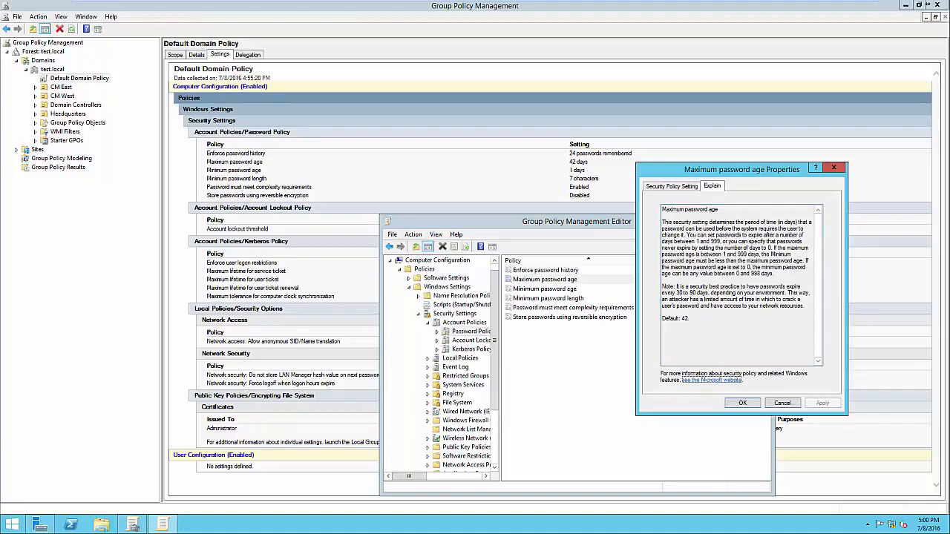
{"action": "key", "text": "Escape"}
{"action": "key", "text": "Return"}
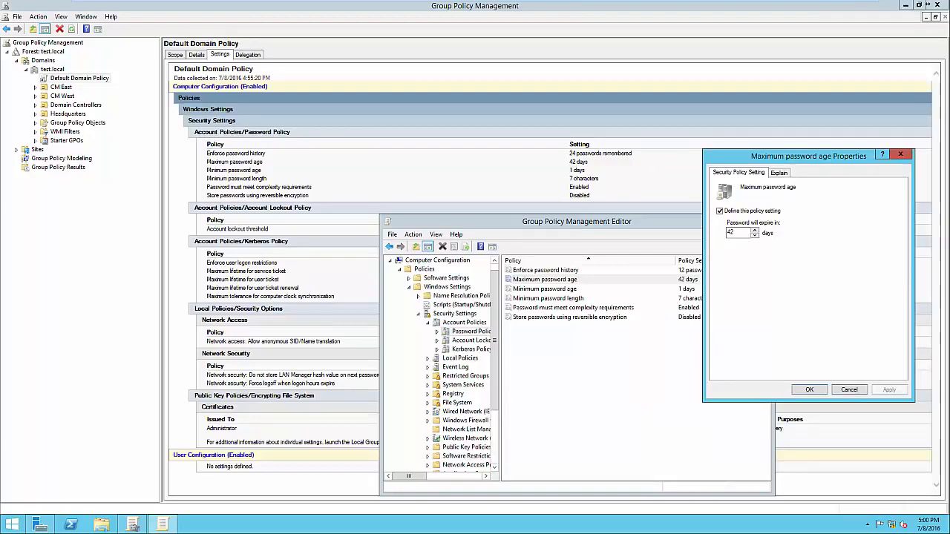
{"action": "double_click", "coordinate": [731, 233]}
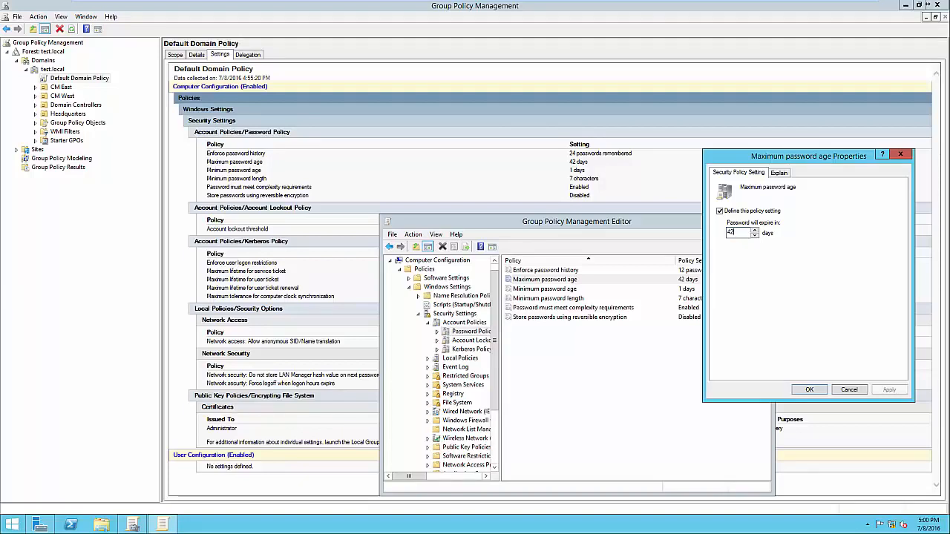
{"action": "key", "text": "ctrl+a"}
{"action": "type", "text": "21"}
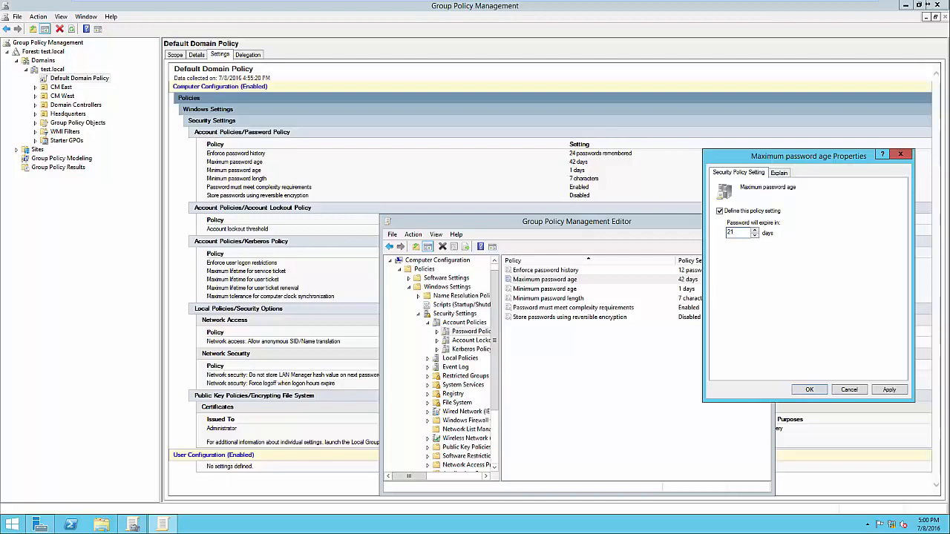
{"action": "key", "text": "alt+a"}
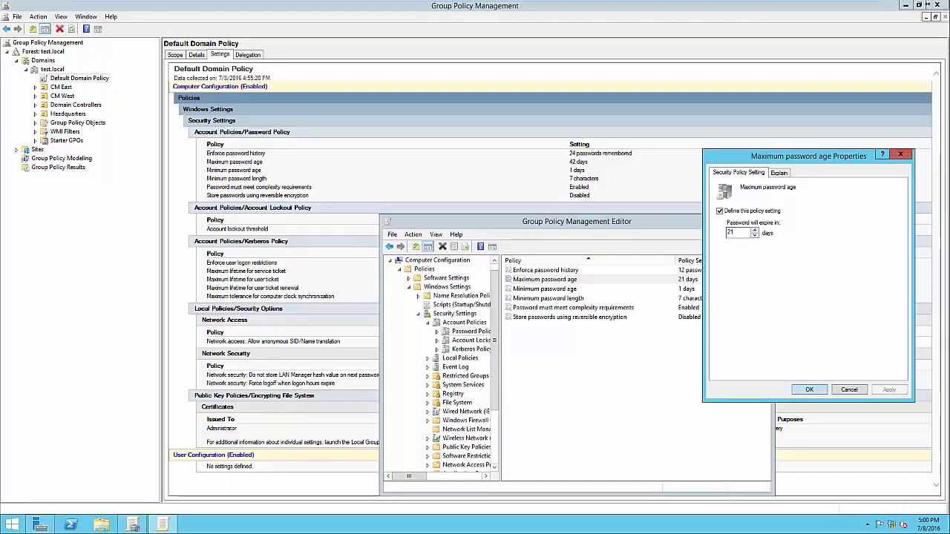
{"action": "key", "text": "Return"}
Review Minimum password age, Minimum password length, and the complexity requirements explanation without changes
{"action": "key", "text": "Down"}
{"action": "key", "text": "Return"}
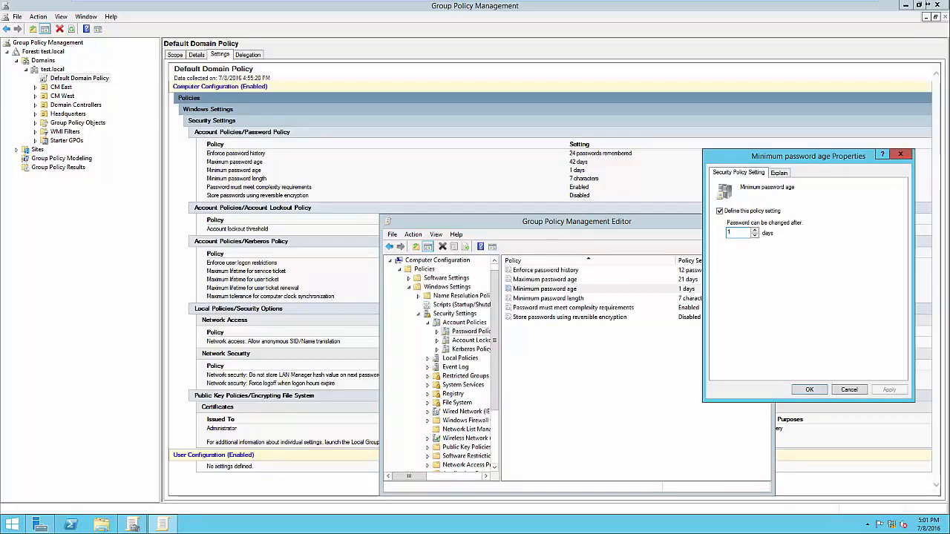
{"action": "key", "text": "Return"}
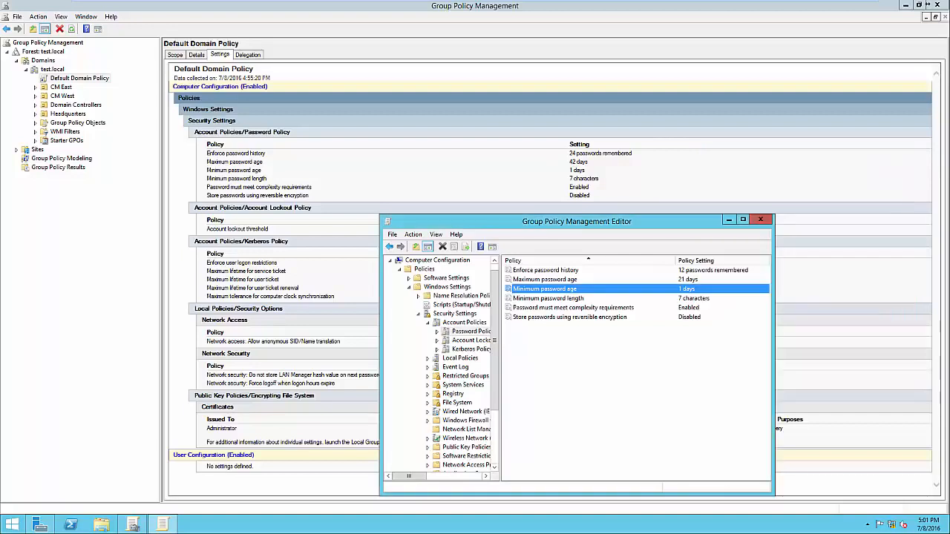
{"action": "key", "text": "Down"}
{"action": "key", "text": "Return"}
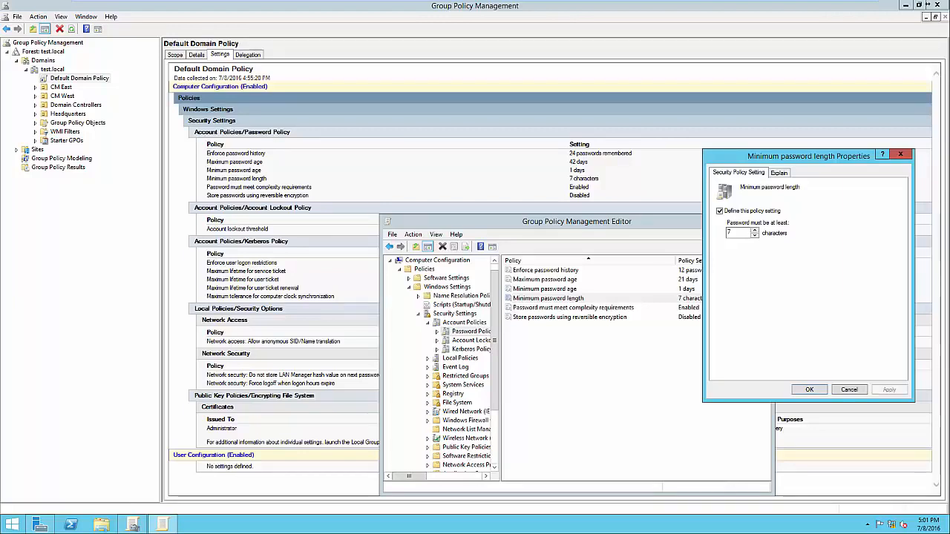
{"action": "key", "text": "Escape"}
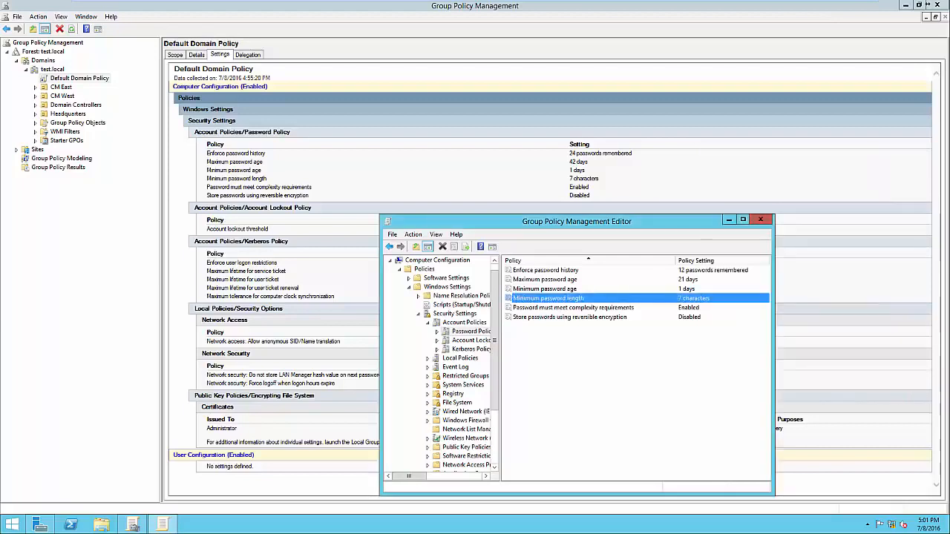
{"action": "key", "text": "Down"}
{"action": "key", "text": "Return"}
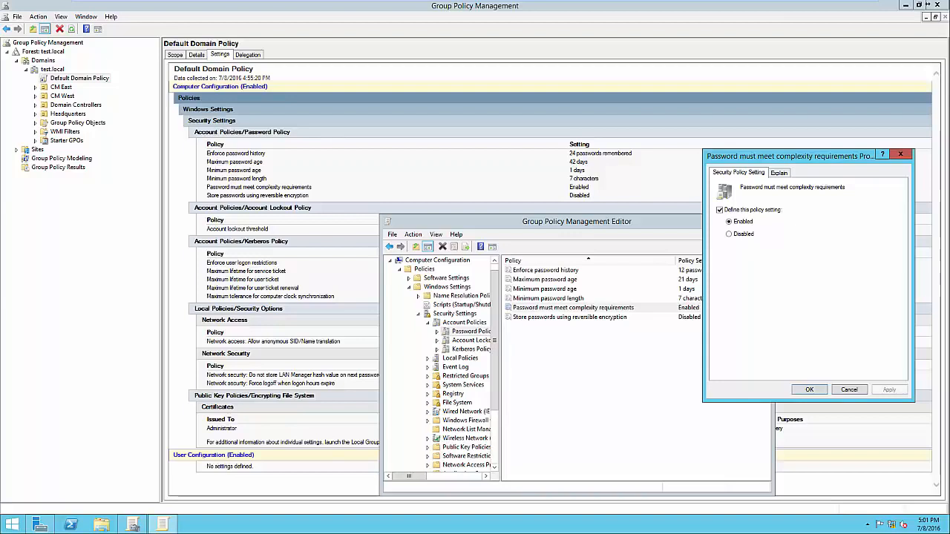
{"action": "key", "text": "ctrl+Tab"}
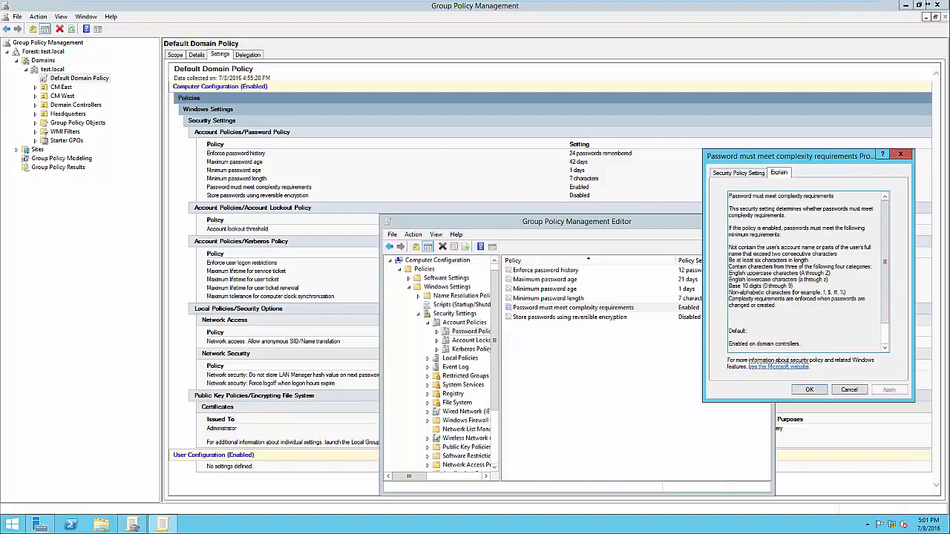
{"action": "left_click_drag", "start_coordinate": [729, 259], "coordinate": [794, 288]}
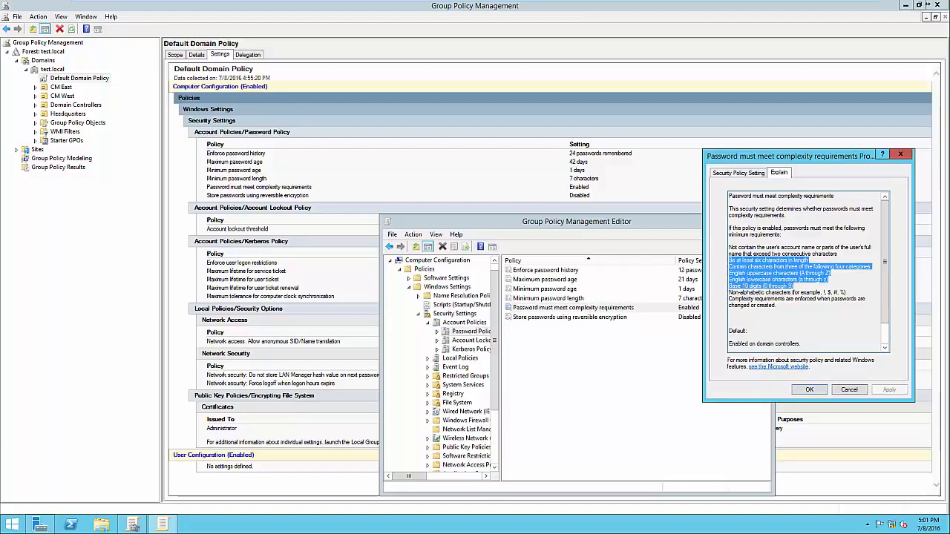
{"action": "left_click", "coordinate": [794, 288]}
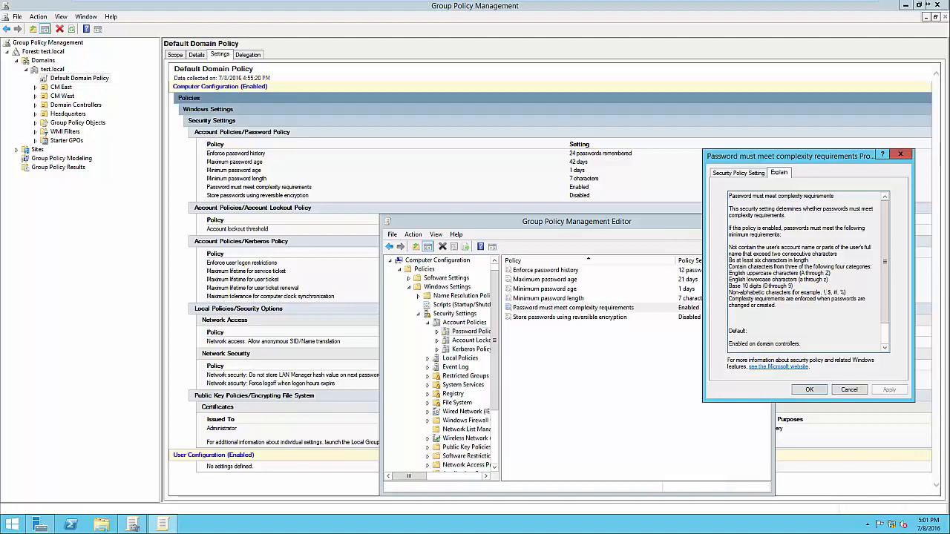
Close the complexity requirements properties and select Store passwords using reversible encryption
{"action": "key", "text": "Escape"}
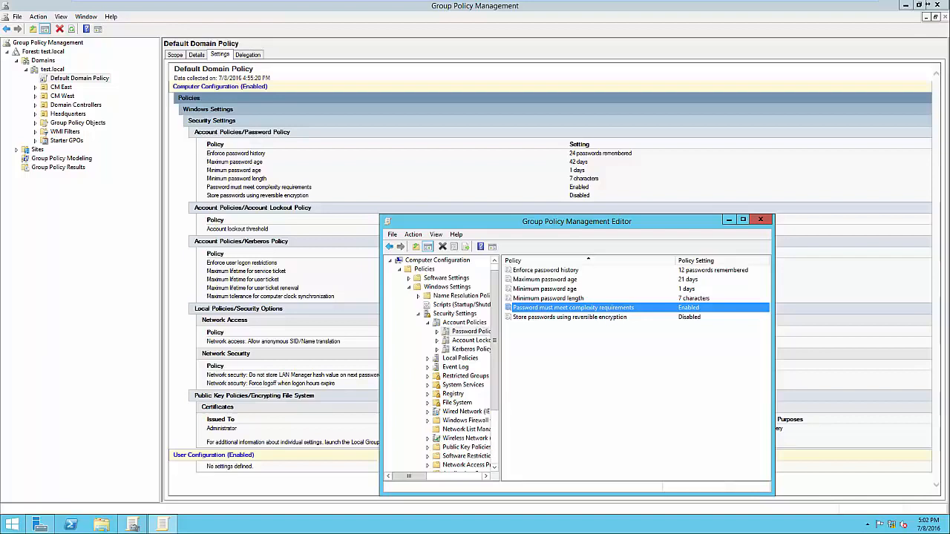
{"action": "left_click", "coordinate": [569, 317]}
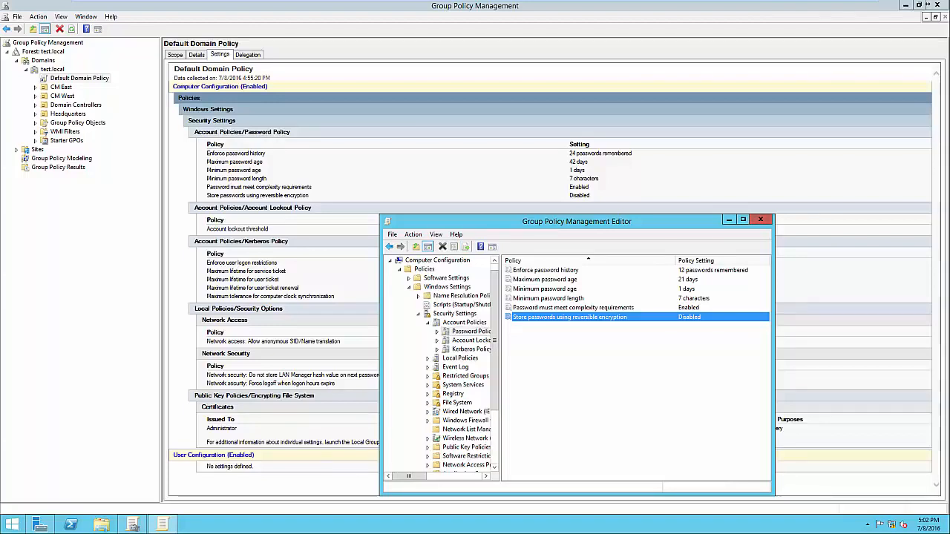
Set Account lockout duration to 30 minutes, accepting the suggested threshold of 5 attempts and a 30-minute reset
{"action": "left_click", "coordinate": [471, 339]}
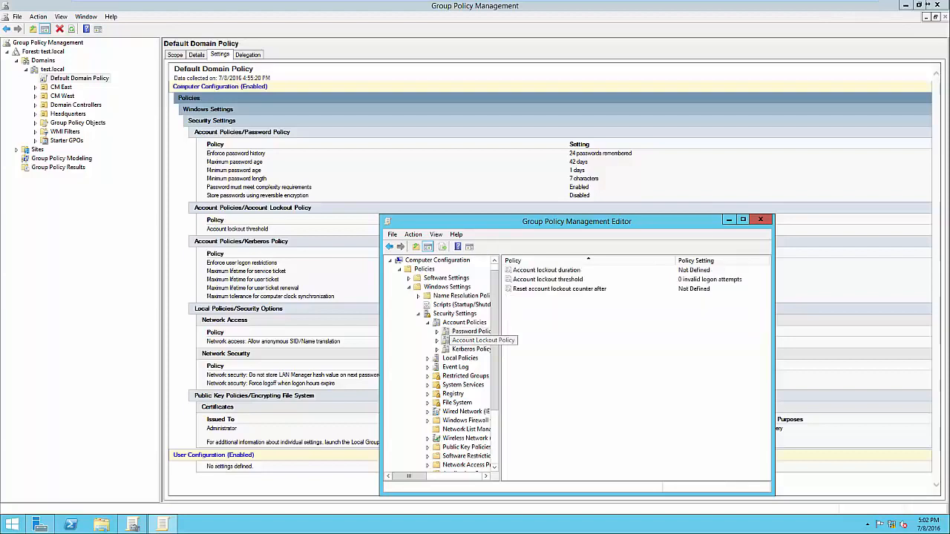
{"action": "double_click", "coordinate": [546, 270]}
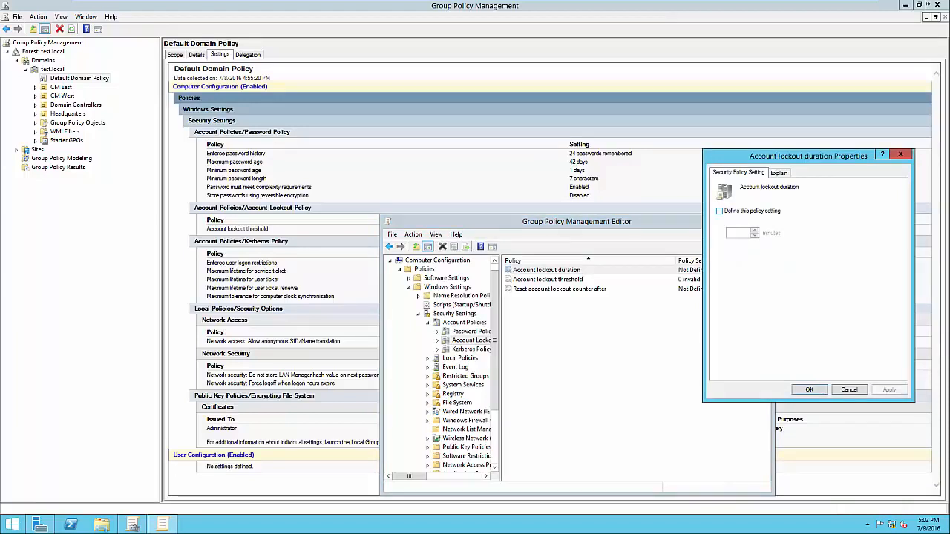
{"action": "key", "text": "space"}
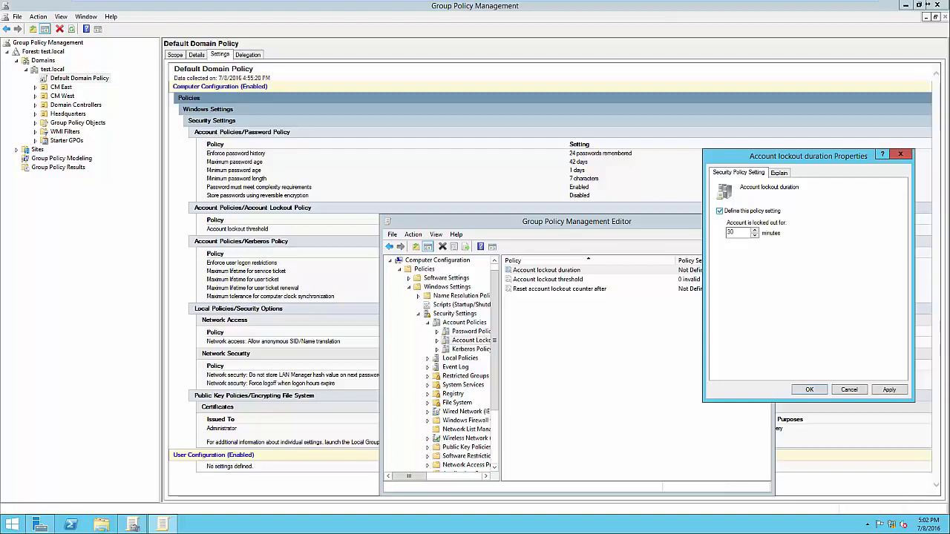
{"action": "key", "text": "space"}
{"action": "key", "text": "space"}
{"action": "key", "text": "Tab"}
{"action": "key", "text": "Return"}
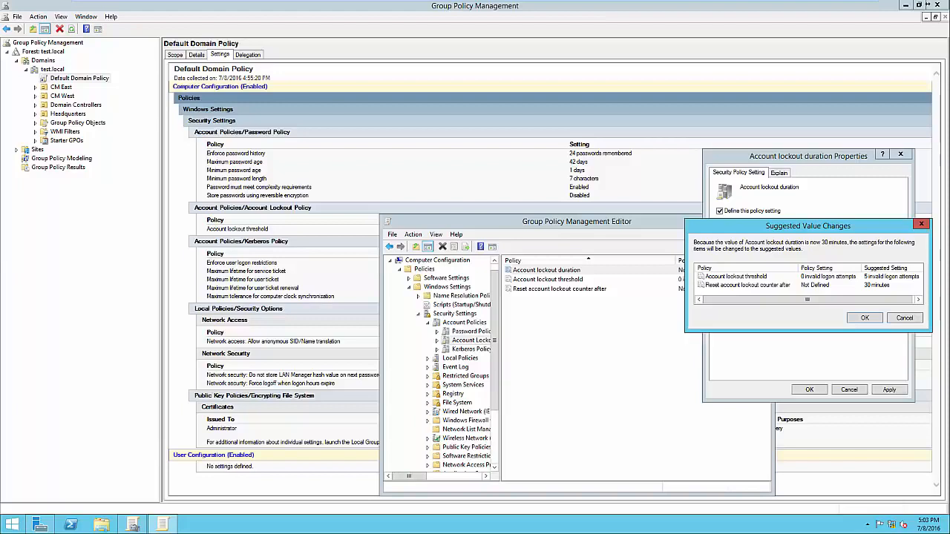
{"action": "left_click_drag", "start_coordinate": [808, 225], "coordinate": [790, 231]}
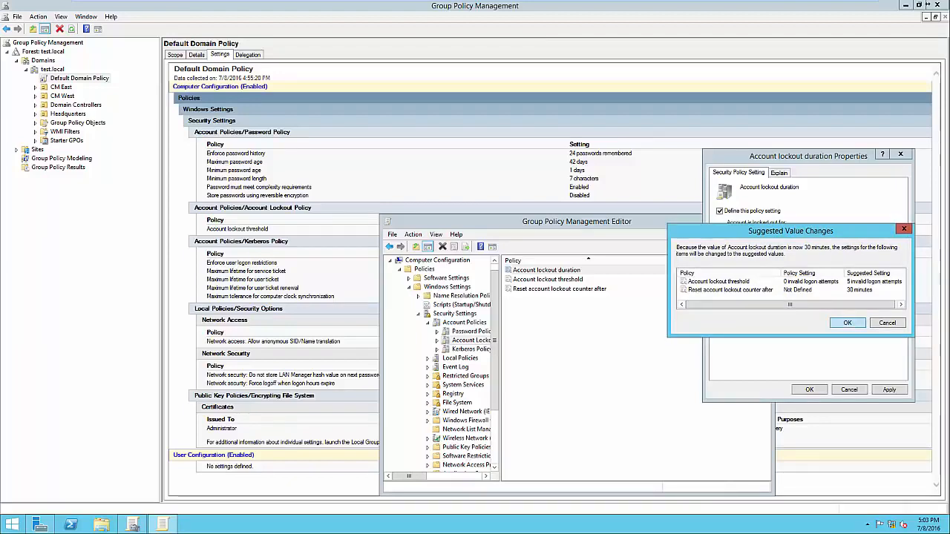
{"action": "key", "text": "Return"}
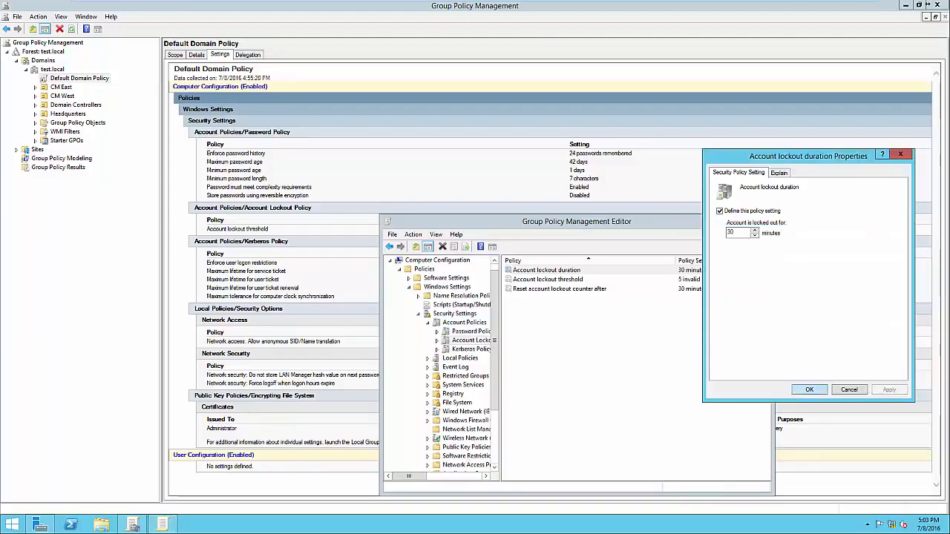
{"action": "key", "text": "Return"}
{"action": "key", "text": "Down"}
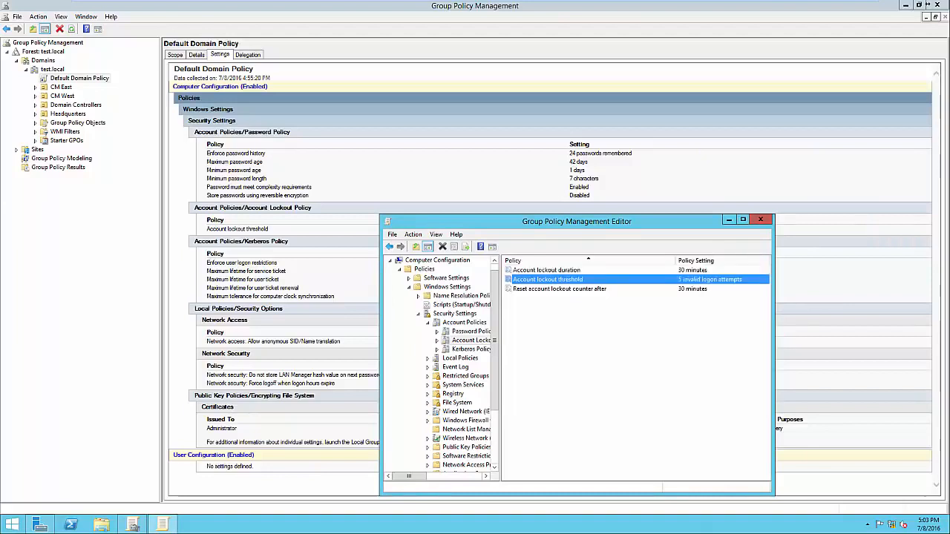
{"action": "key", "text": "Return"}
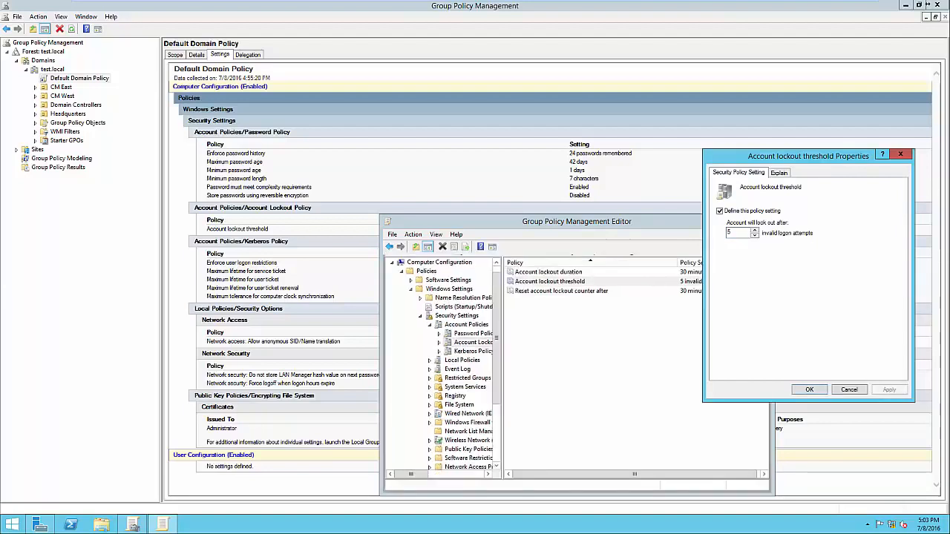
{"action": "key", "text": "Return"}
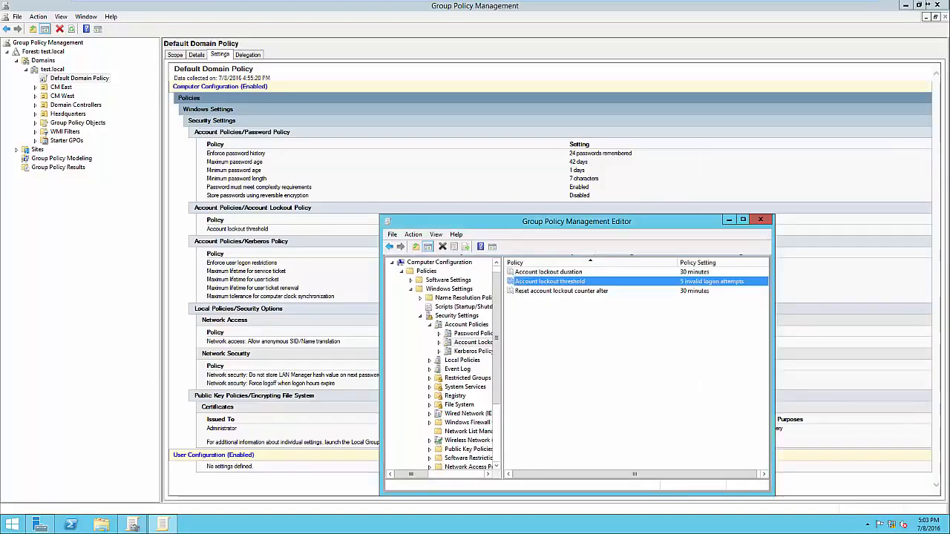
{"action": "key", "text": "Down"}
{"action": "key", "text": "Return"}
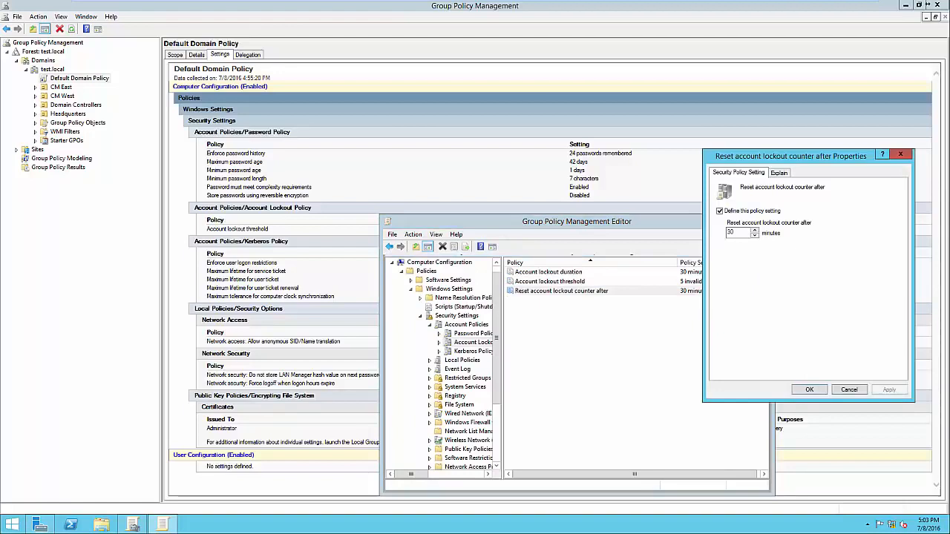
{"action": "left_click_drag", "start_coordinate": [790, 156], "coordinate": [812, 150]}
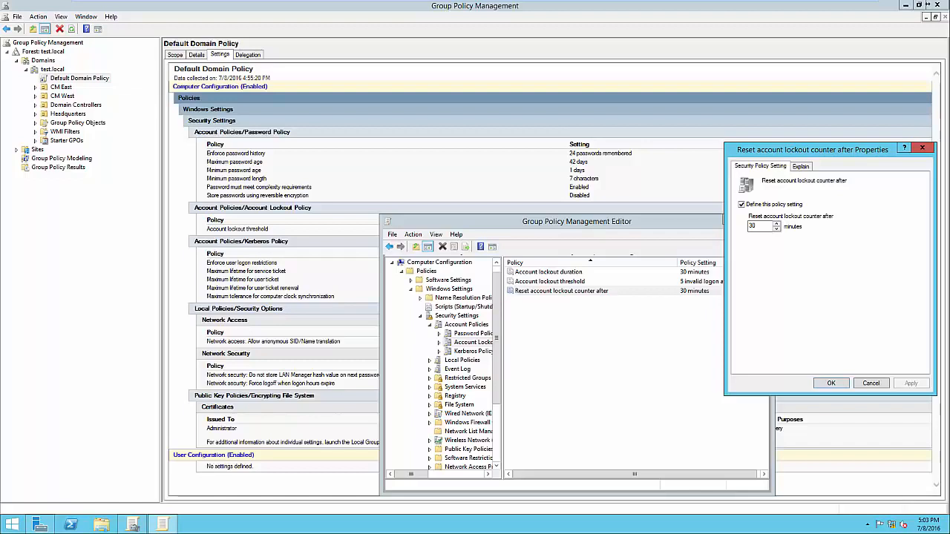
{"action": "key", "text": "Return"}
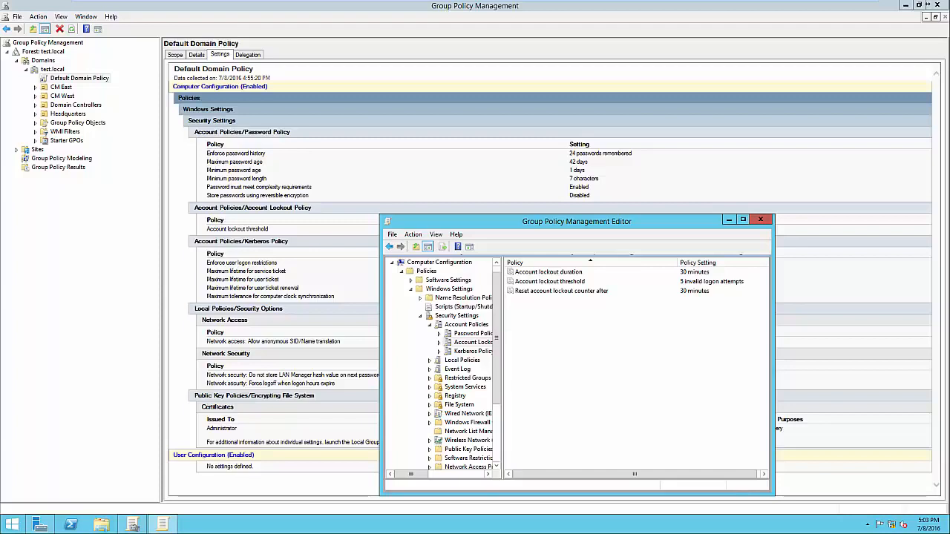
Close the policy editor, review the Default Domain Policy's scope, and select the empty Headquarters OU
{"action": "left_click", "coordinate": [760, 220]}
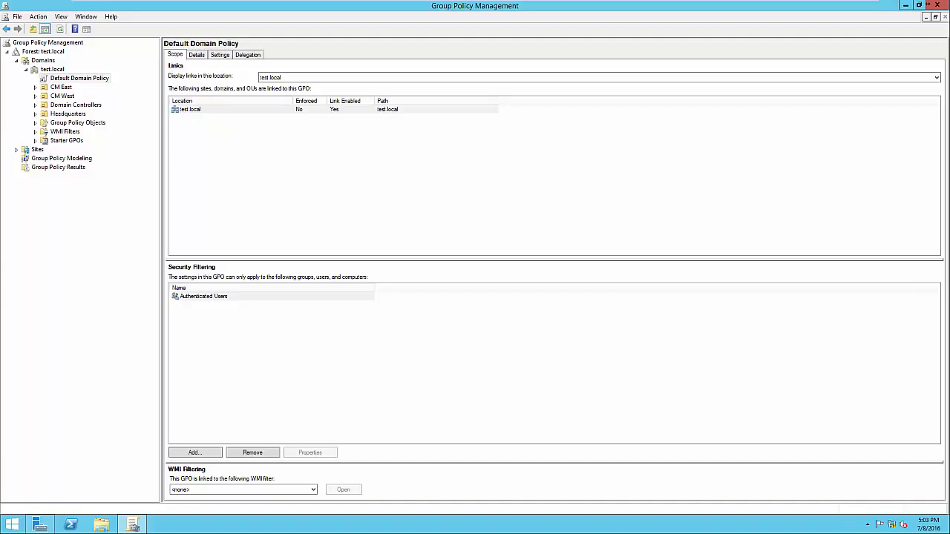
{"action": "left_click", "coordinate": [190, 109]}
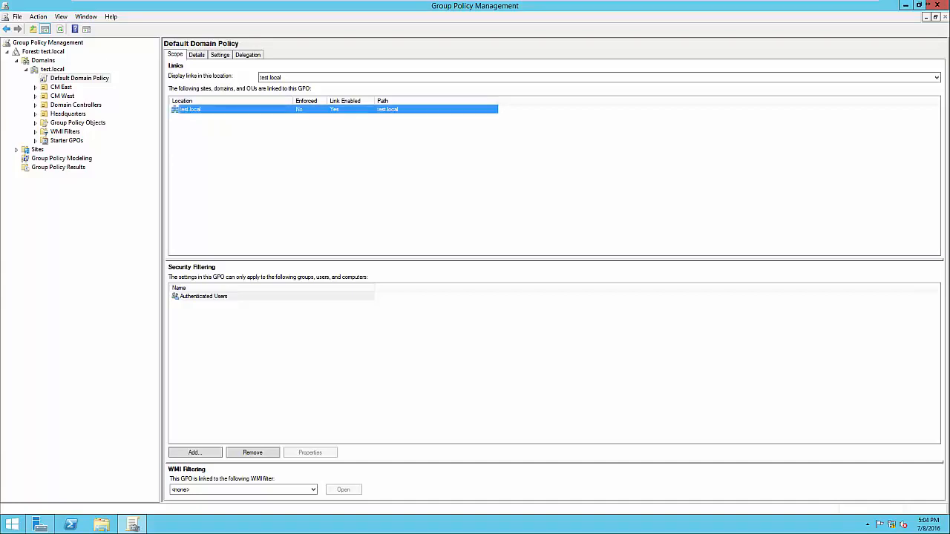
{"action": "left_click", "coordinate": [203, 296]}
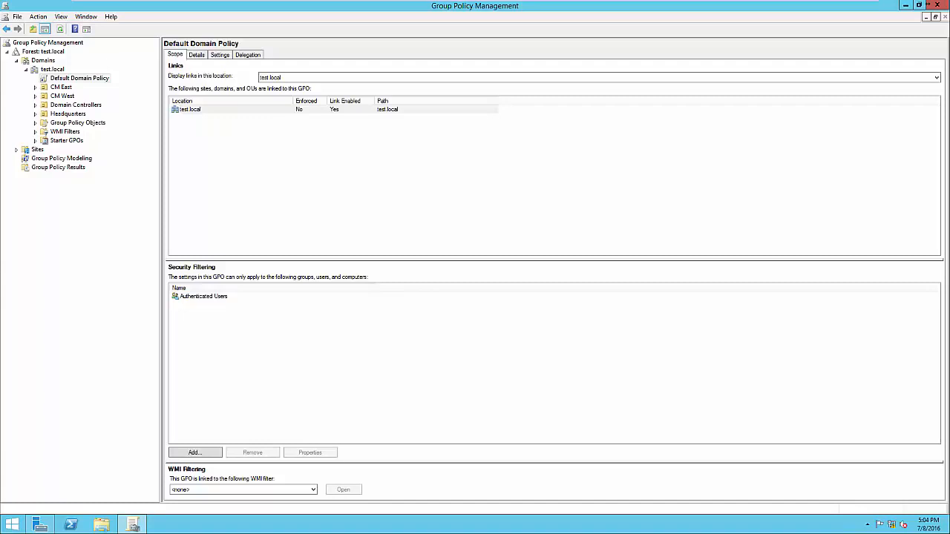
{"action": "left_click", "coordinate": [203, 296]}
{"action": "left_click", "coordinate": [203, 296]}
{"action": "key", "text": "Tab"}
{"action": "left_click", "coordinate": [203, 296]}
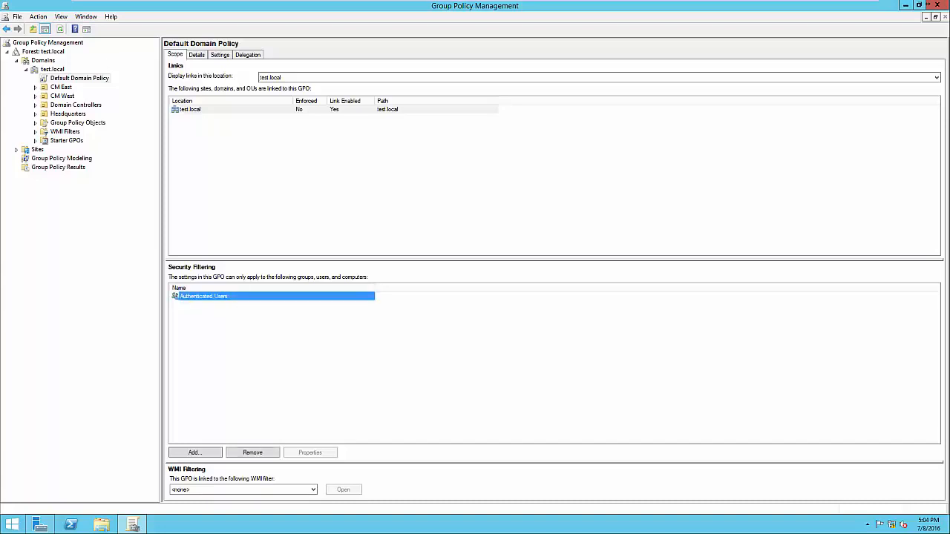
{"action": "key", "text": "Tab"}
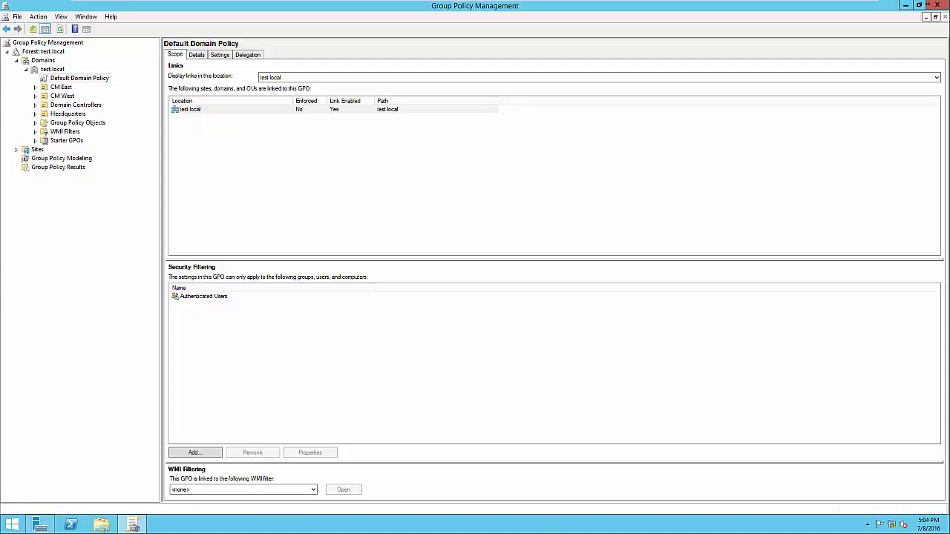
{"action": "left_click", "coordinate": [67, 114]}
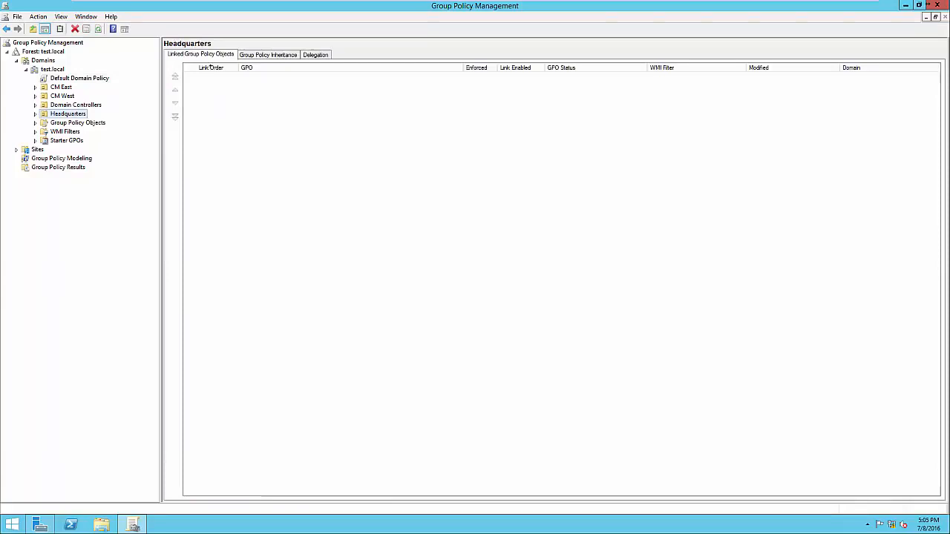
On the Headquarters OU, create and link a new GPO named 'Screen Timeout'
{"action": "key", "text": "Tab"}
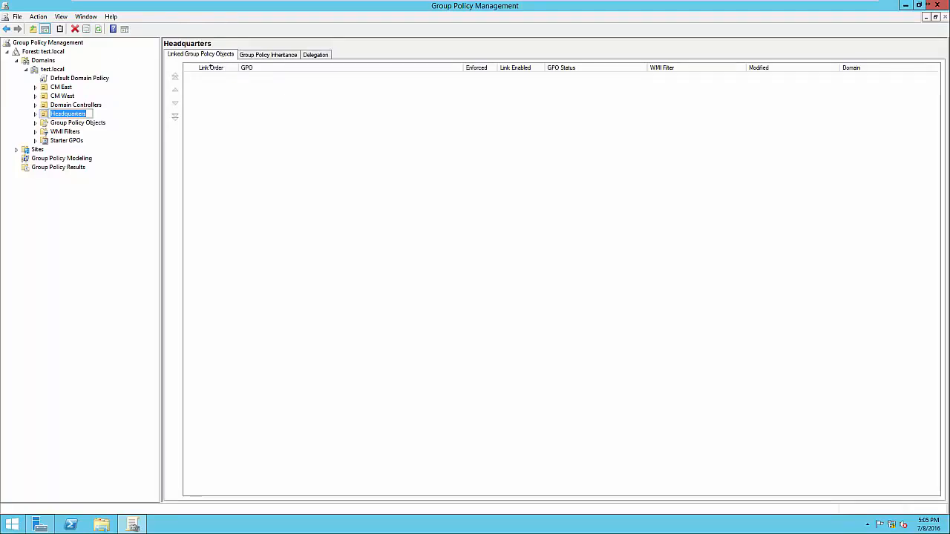
{"action": "key", "text": "Tab"}
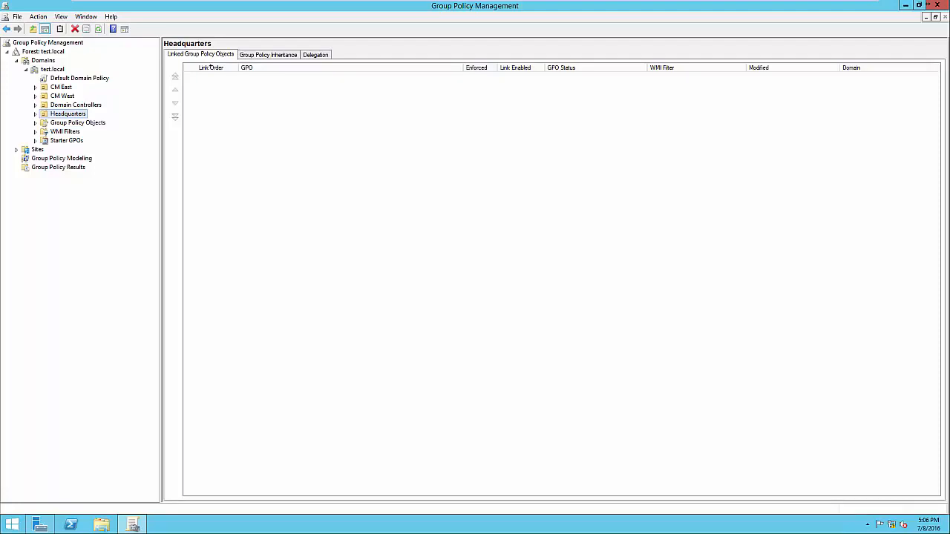
{"action": "key", "text": "shift+F10"}
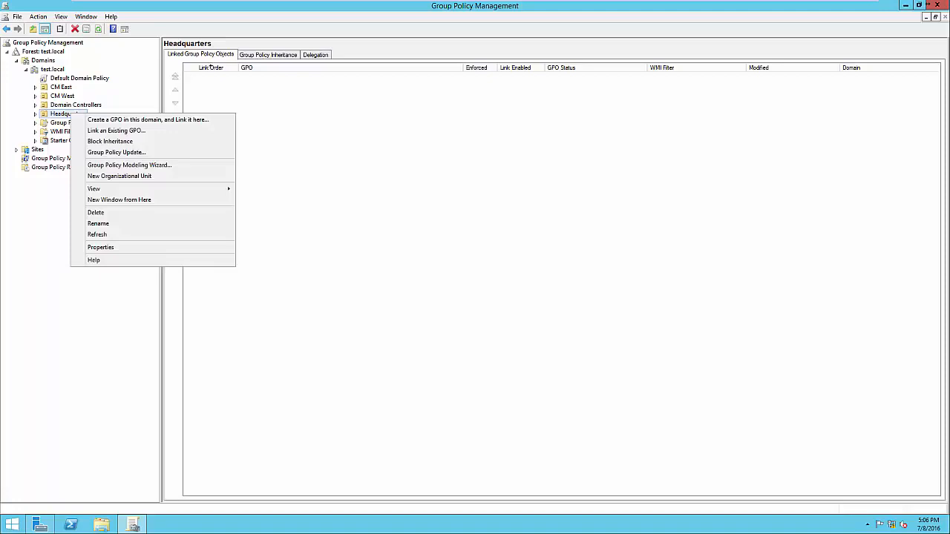
{"action": "key", "text": "Down"}
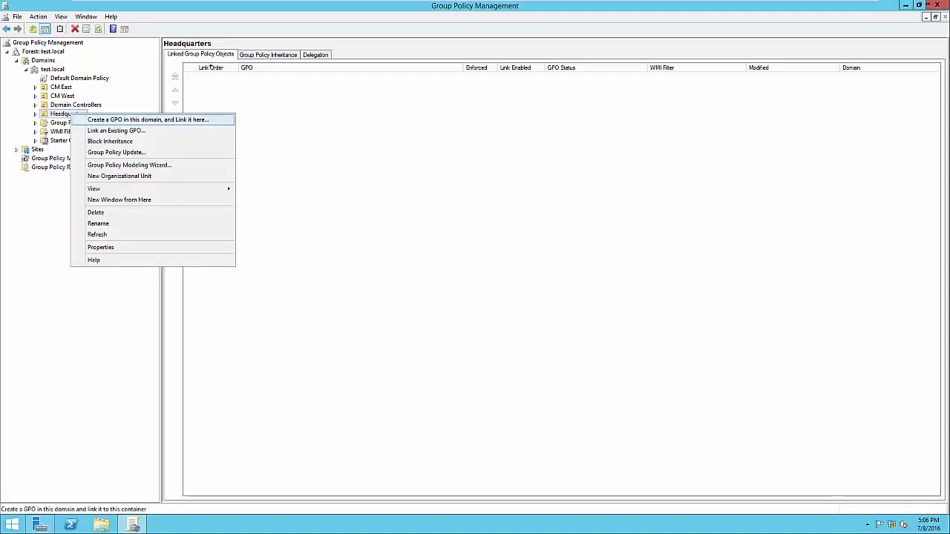
{"action": "key", "text": "Return"}
{"action": "key", "text": "End"}
{"action": "key", "text": "ctrl+shift+Left"}
{"action": "key", "text": "ctrl+shift+Left"}
{"action": "key", "text": "ctrl+shift+Left"}
{"action": "key", "text": "ctrl+shift+Left"}
{"action": "type", "text": "Screen Timeout"}
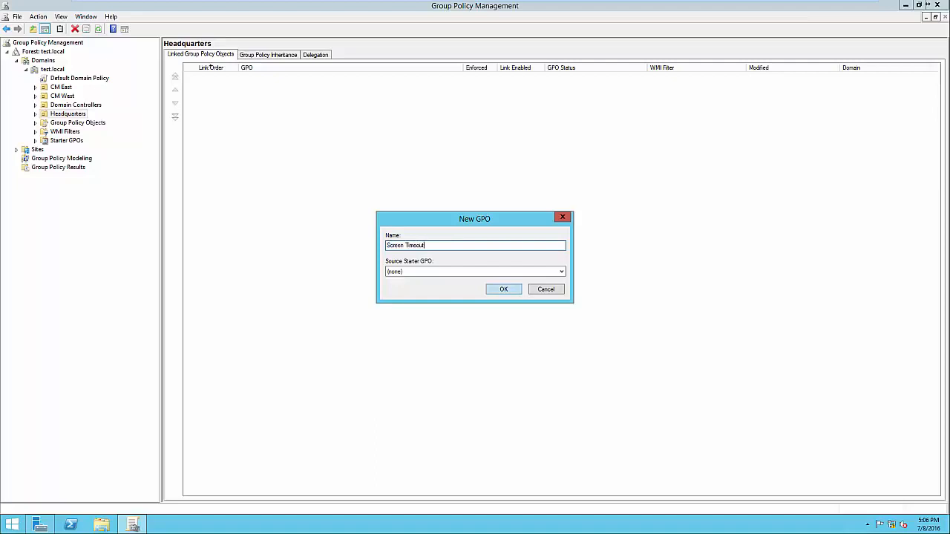
{"action": "key", "text": "Return"}
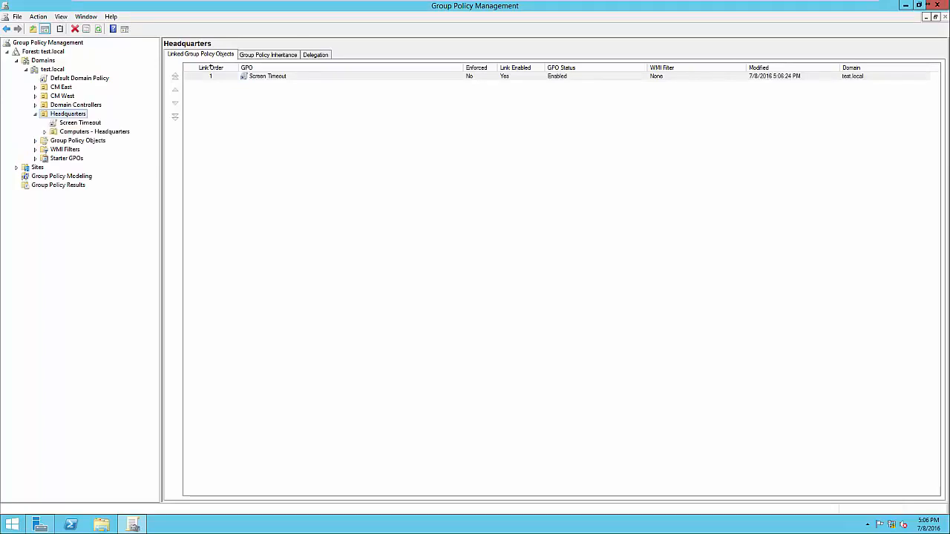
Select the Screen Timeout link under Headquarters and open it in the Group Policy Management Editor
{"action": "key", "text": "Down"}
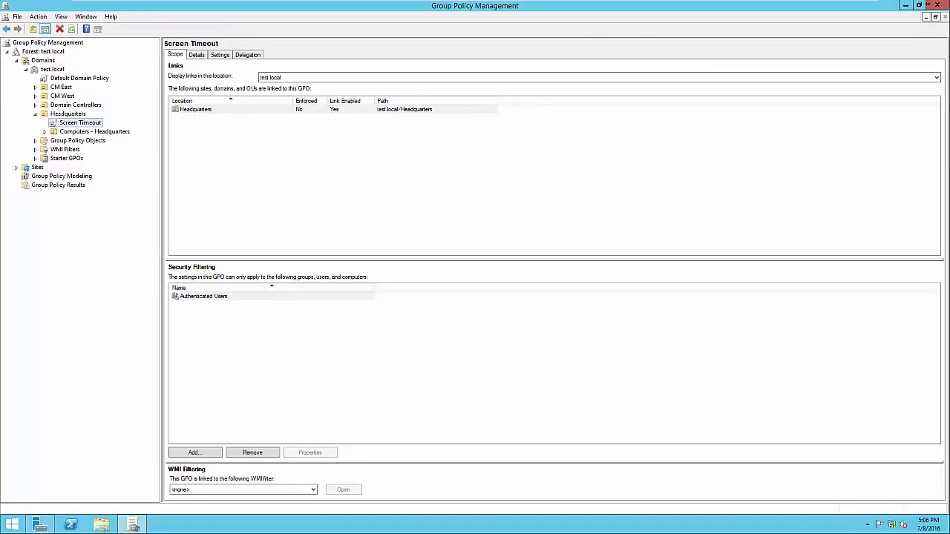
{"action": "left_click", "coordinate": [204, 296]}
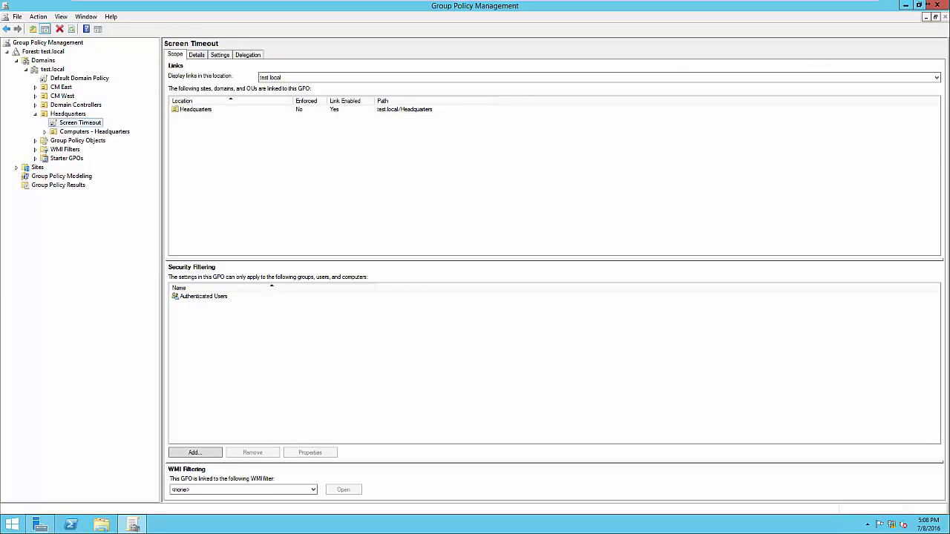
{"action": "key", "text": "shift+F10"}
{"action": "key", "text": "Down"}
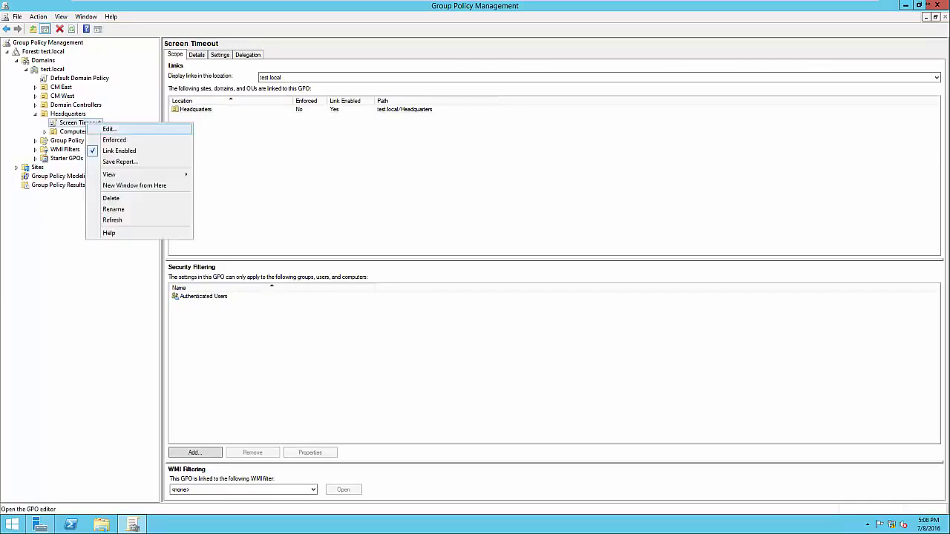
{"action": "key", "text": "Return"}
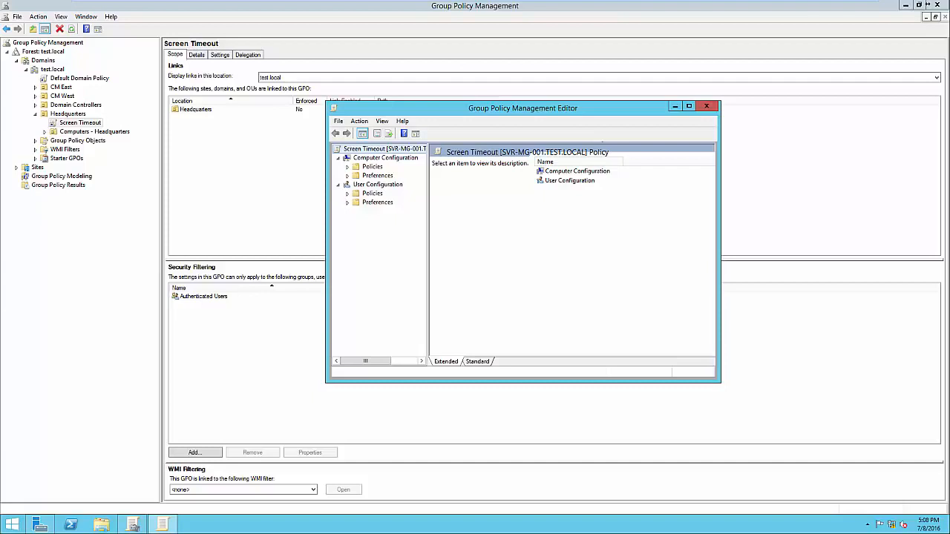
Expand Computer Configuration down to Local Policies, show Security Options, and maximize the editor
{"action": "left_click", "coordinate": [347, 167]}
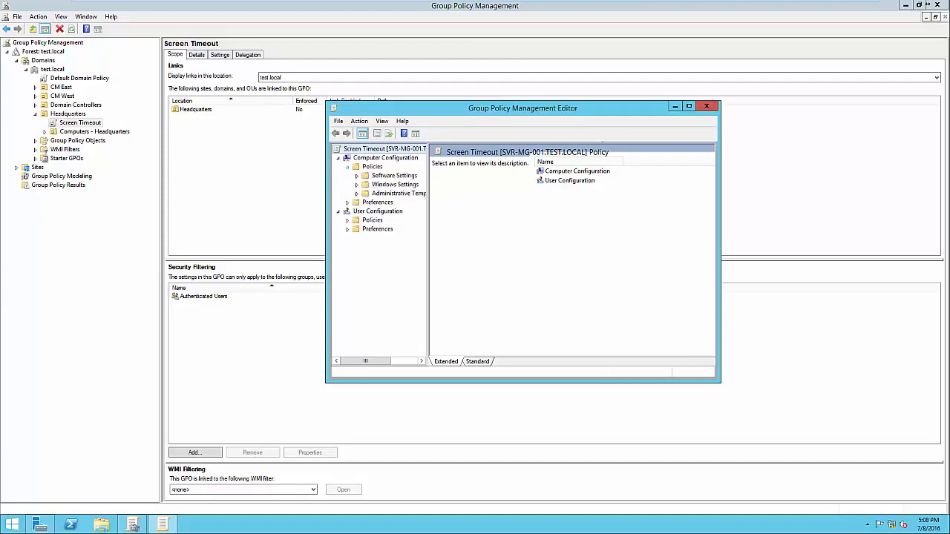
{"action": "left_click", "coordinate": [357, 184]}
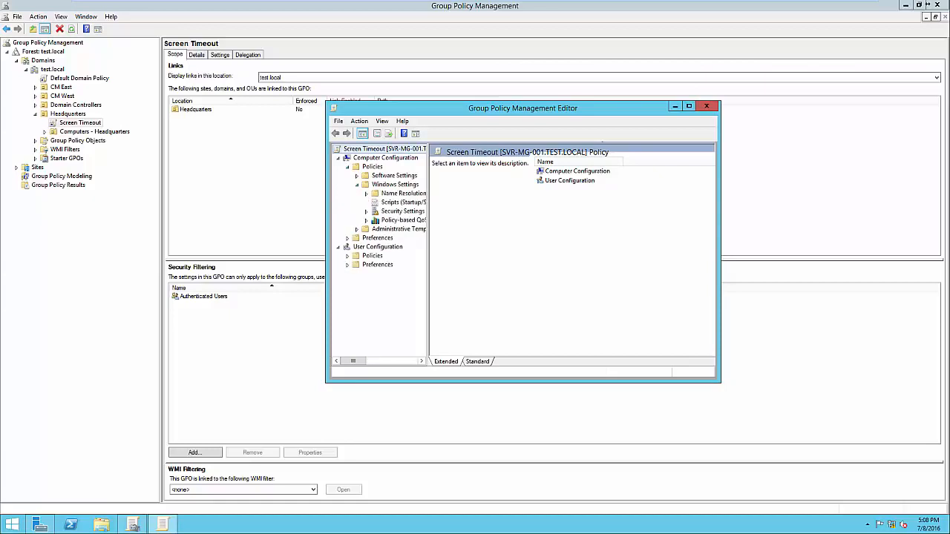
{"action": "left_click_drag", "start_coordinate": [429, 252], "coordinate": [507, 252]}
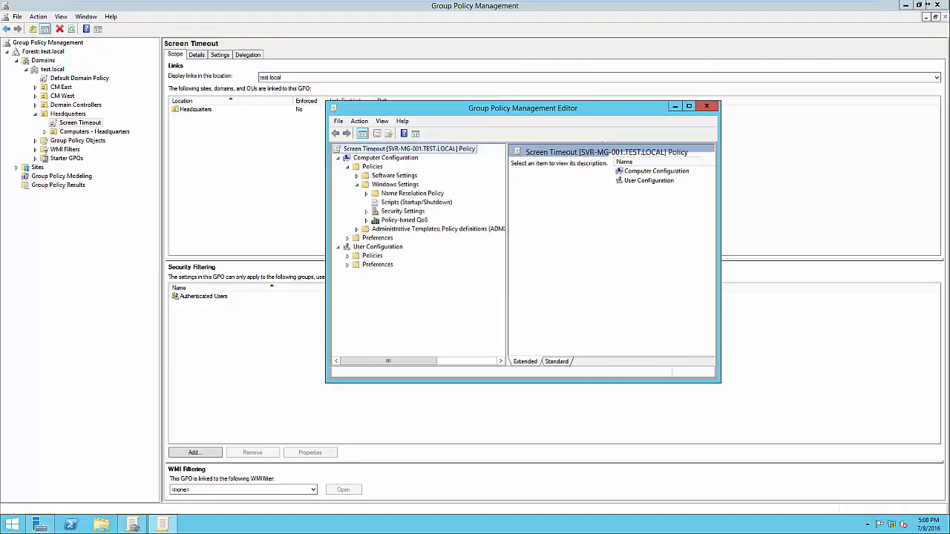
{"action": "double_click", "coordinate": [402, 211]}
{"action": "left_click", "coordinate": [376, 211]}
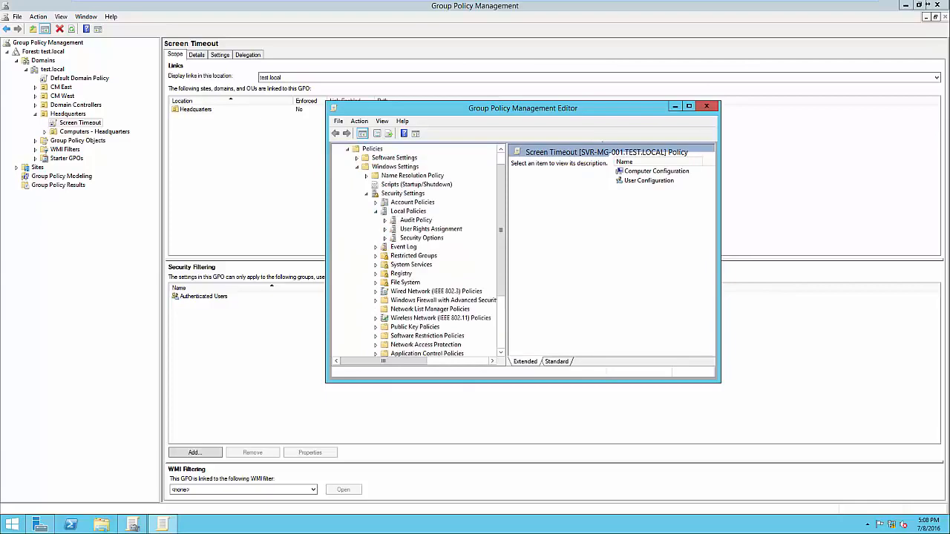
{"action": "left_click", "coordinate": [422, 237]}
{"action": "key", "text": "super+Up"}
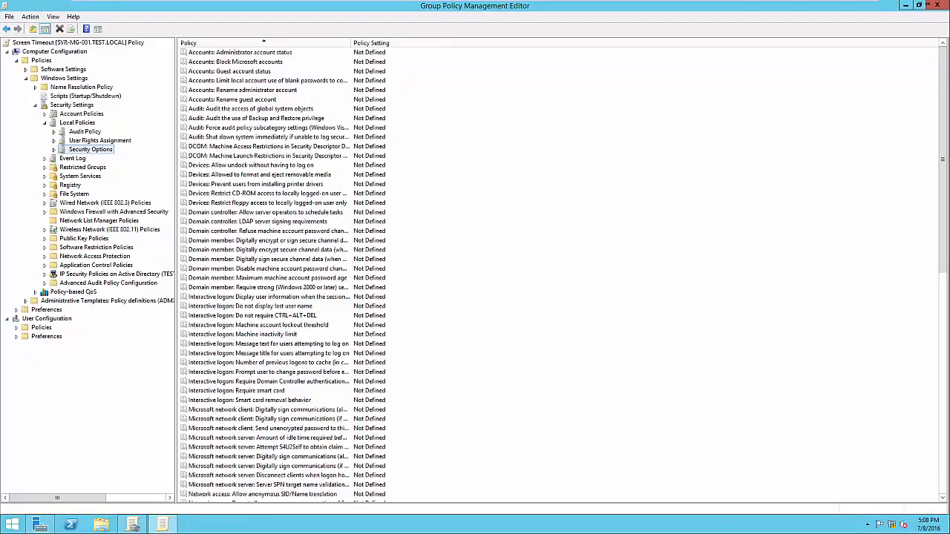
Define 'Interactive logon: Machine inactivity limit' as 300 seconds and apply it
{"action": "double_click", "coordinate": [243, 334]}
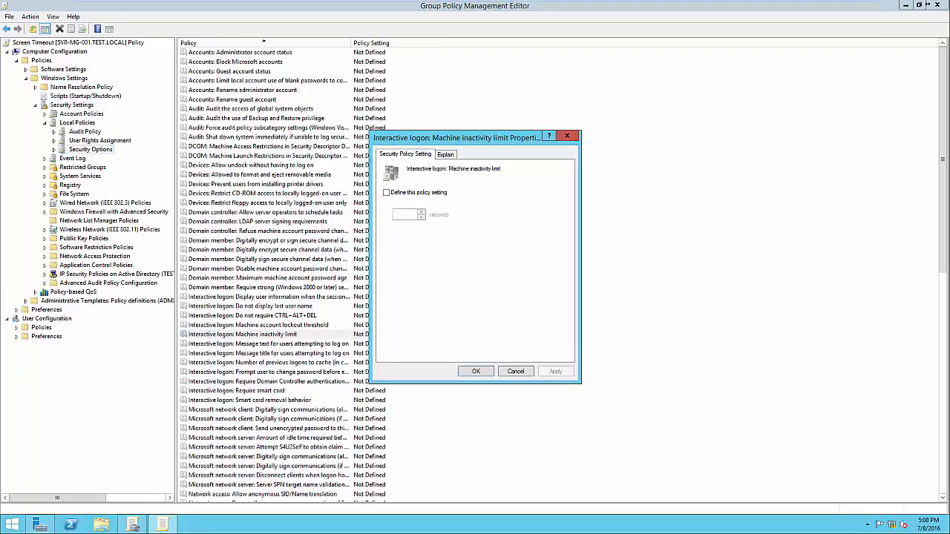
{"action": "key", "text": "space"}
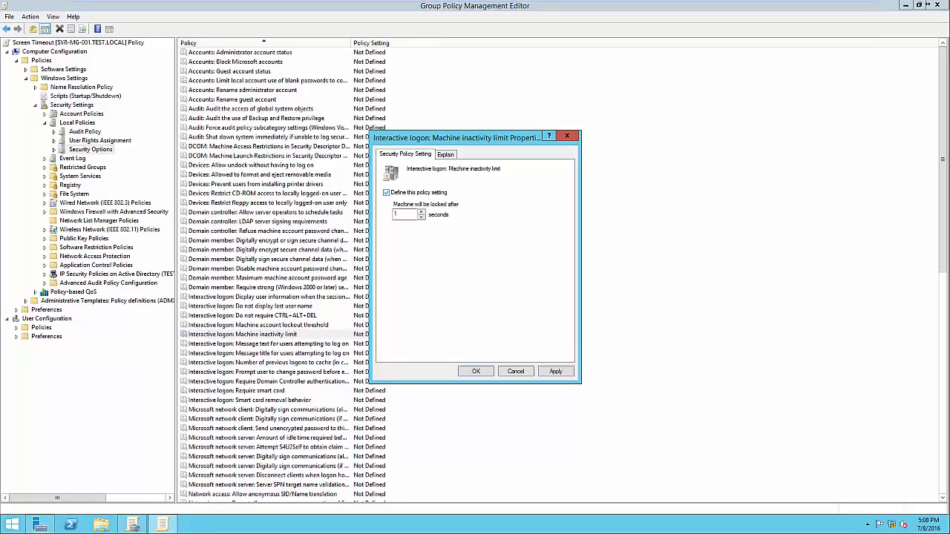
{"action": "key", "text": "Tab"}
{"action": "type", "text": "300"}
{"action": "key", "text": "ctrl+Tab"}
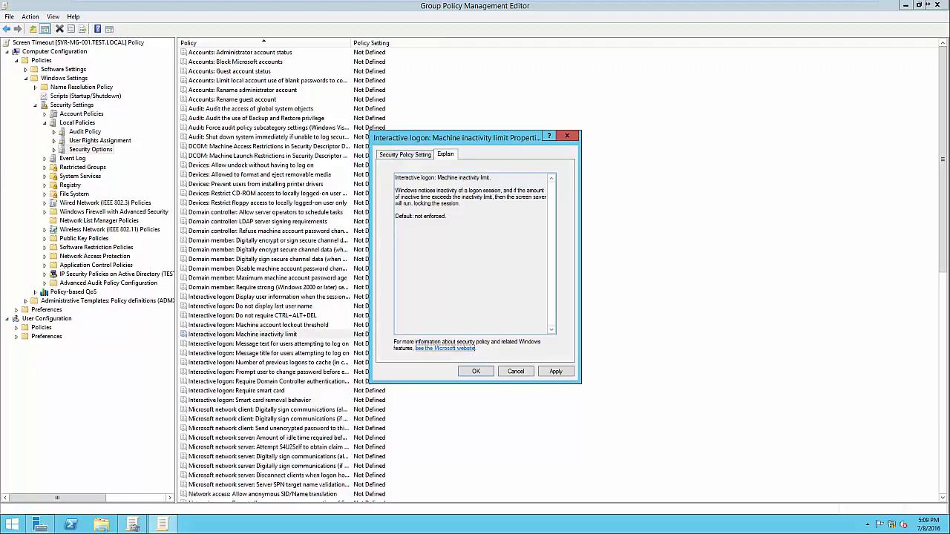
{"action": "key", "text": "ctrl+shift+Tab"}
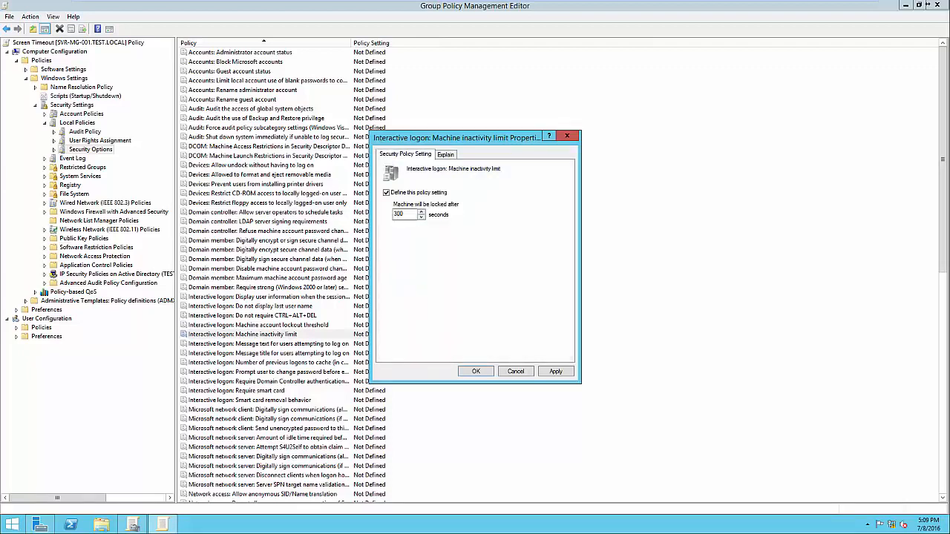
{"action": "key", "text": "alt+a"}
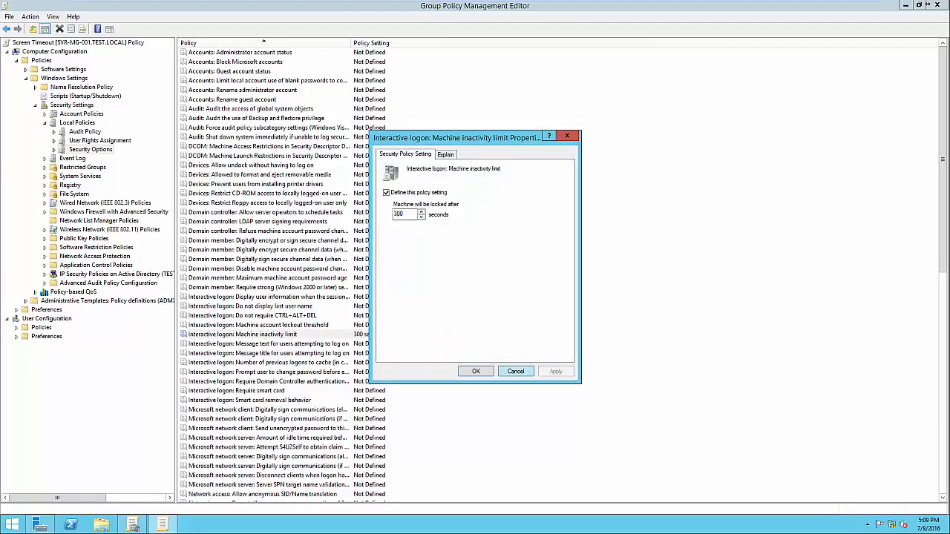
{"action": "key", "text": "Return"}
Refresh the list, check the Machine inactivity limit row, and close the editor
{"action": "key", "text": "F5"}
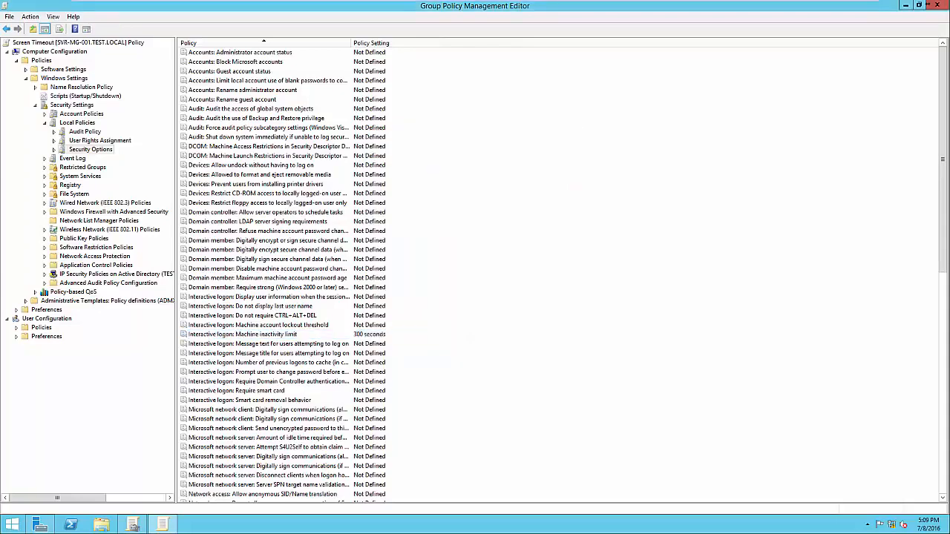
{"action": "left_click", "coordinate": [243, 334]}
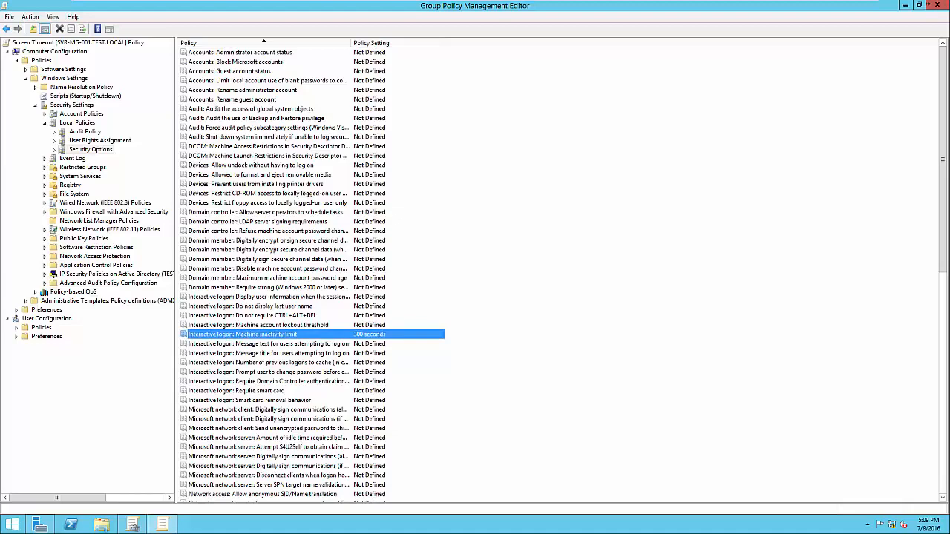
{"action": "left_click", "coordinate": [937, 5]}
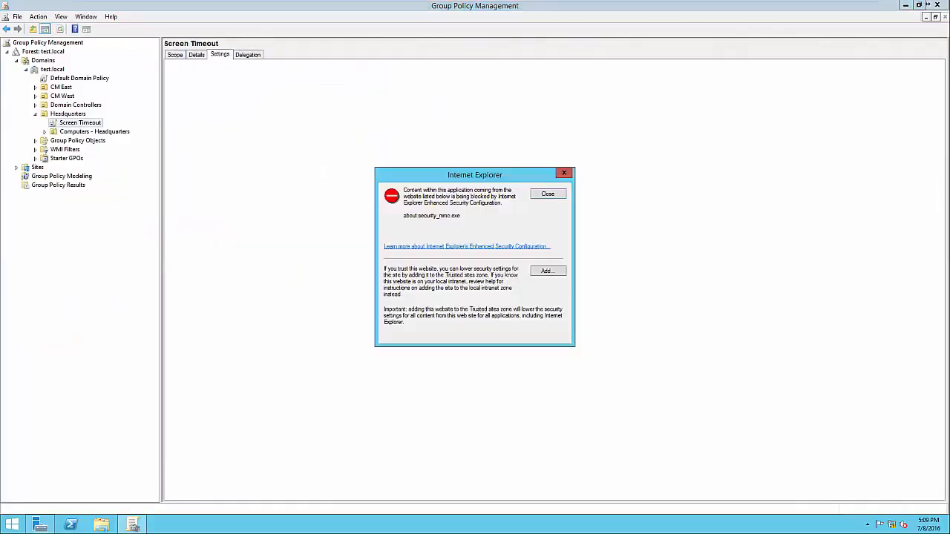
{"action": "key", "text": "Return"}
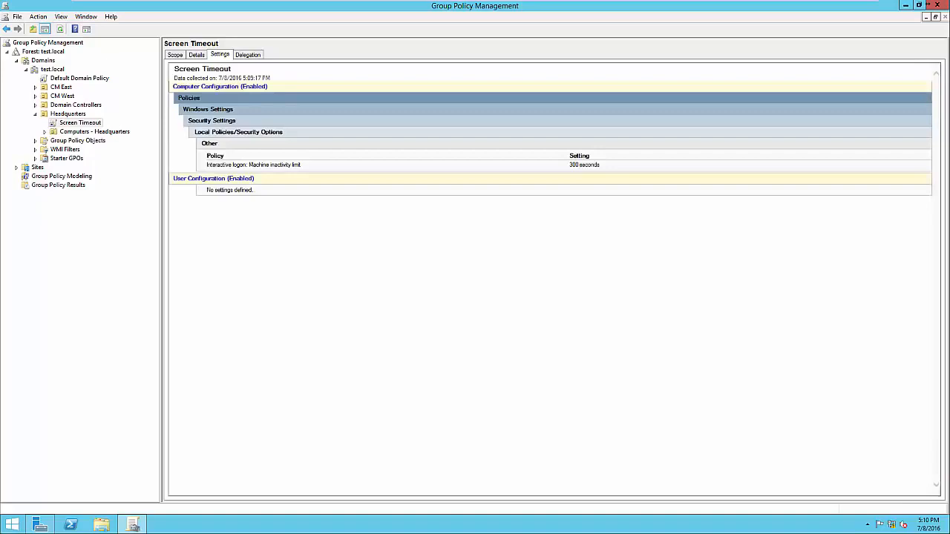
{"action": "left_click", "coordinate": [175, 55]}
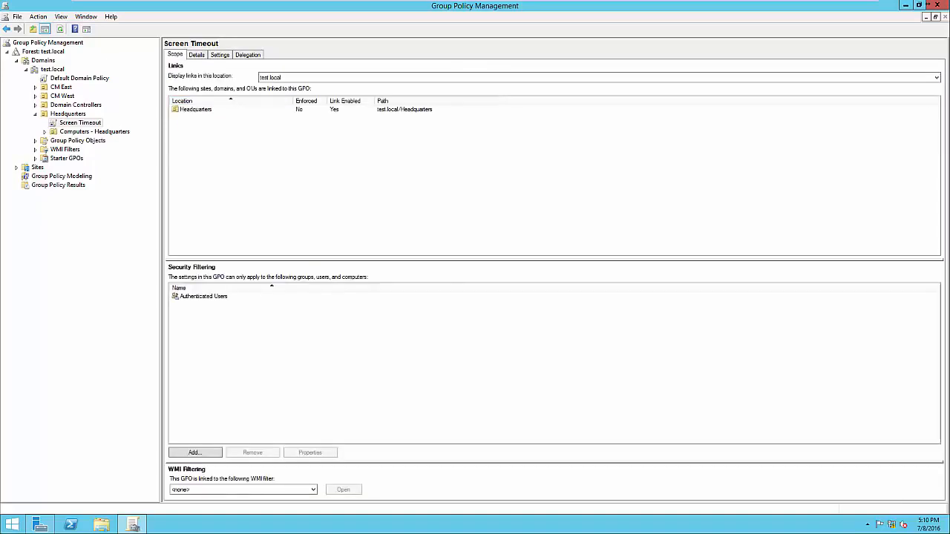
Select Authenticated Users in Security Filtering, then switch to Server Manager
{"action": "left_click", "coordinate": [203, 296]}
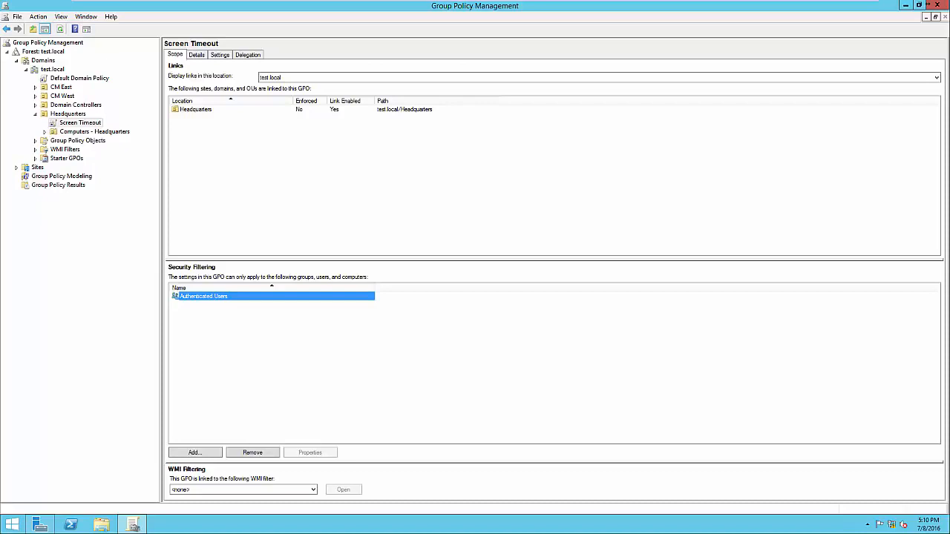
{"action": "key", "text": "alt+Tab"}
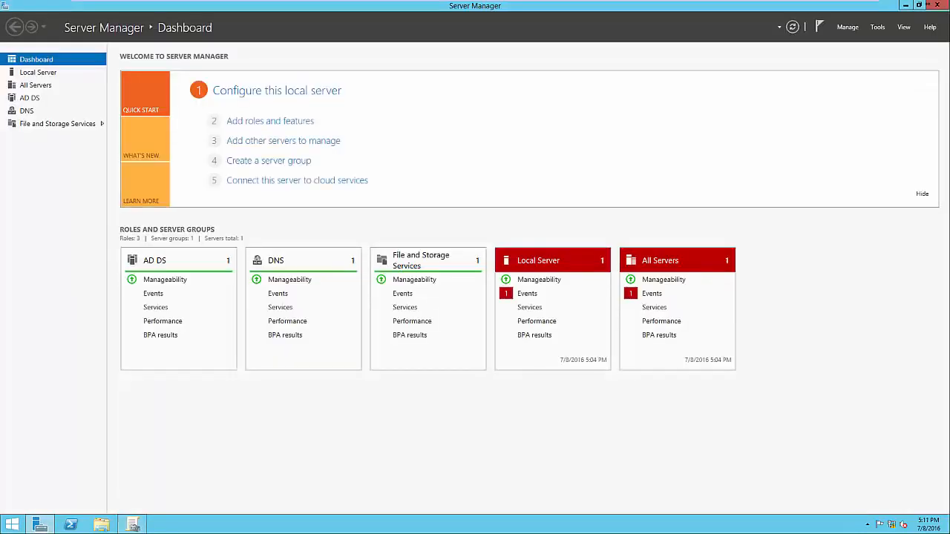
Confirm the Accounting group in Active Directory Users and Computers, then minimize ADUC and Server Manager
{"action": "key", "text": "alt+t"}
{"action": "key", "text": "Down"}
{"action": "key", "text": "Down"}
{"action": "key", "text": "Down"}
{"action": "key", "text": "Down"}
{"action": "key", "text": "Down"}
{"action": "key", "text": "Return"}
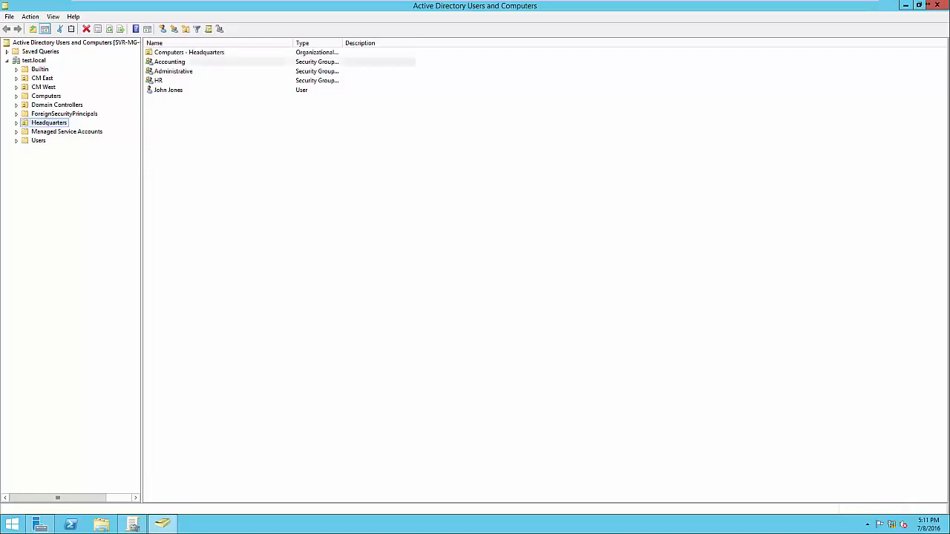
{"action": "left_click", "coordinate": [170, 62]}
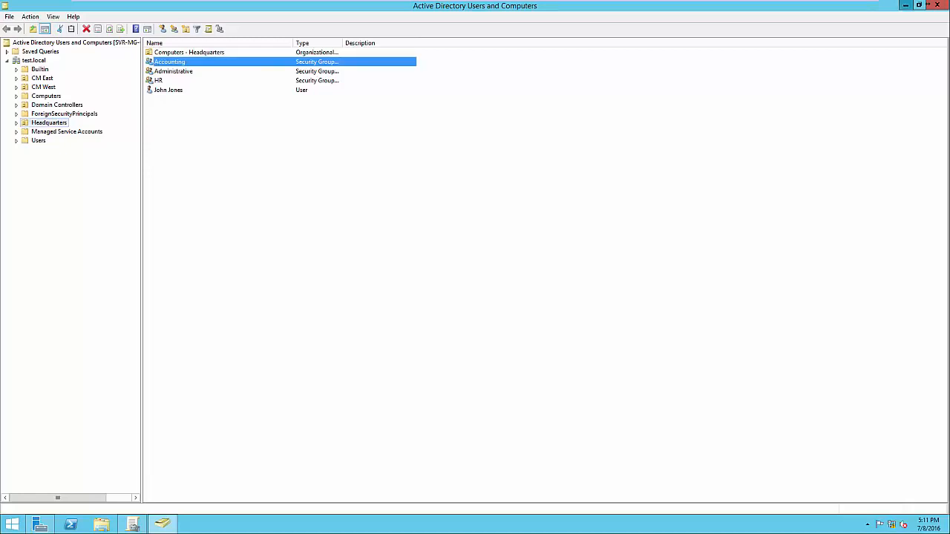
{"action": "left_click", "coordinate": [905, 5]}
{"action": "left_click", "coordinate": [905, 5]}
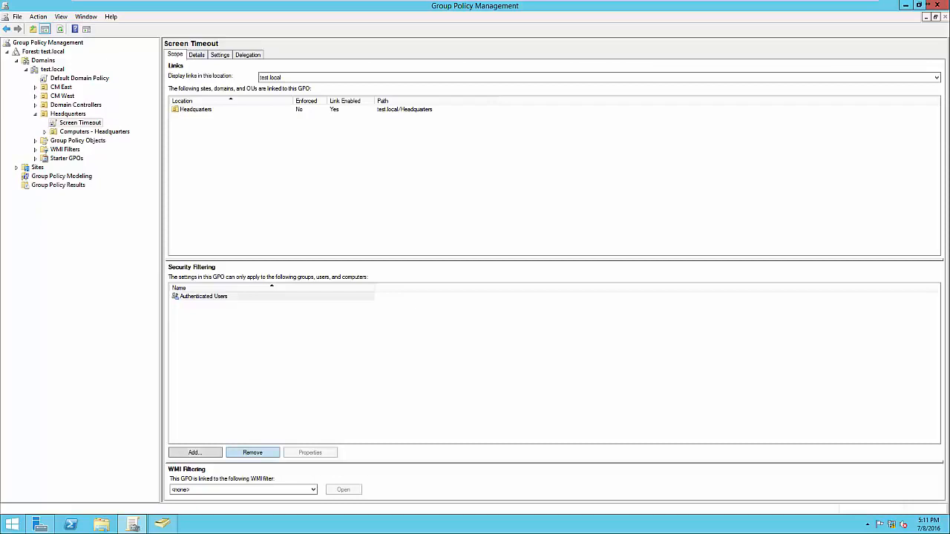
Replace Authenticated Users with the Accounting group in the Screen Timeout GPO's security filtering
{"action": "left_click", "coordinate": [252, 452]}
{"action": "key", "text": "Return"}
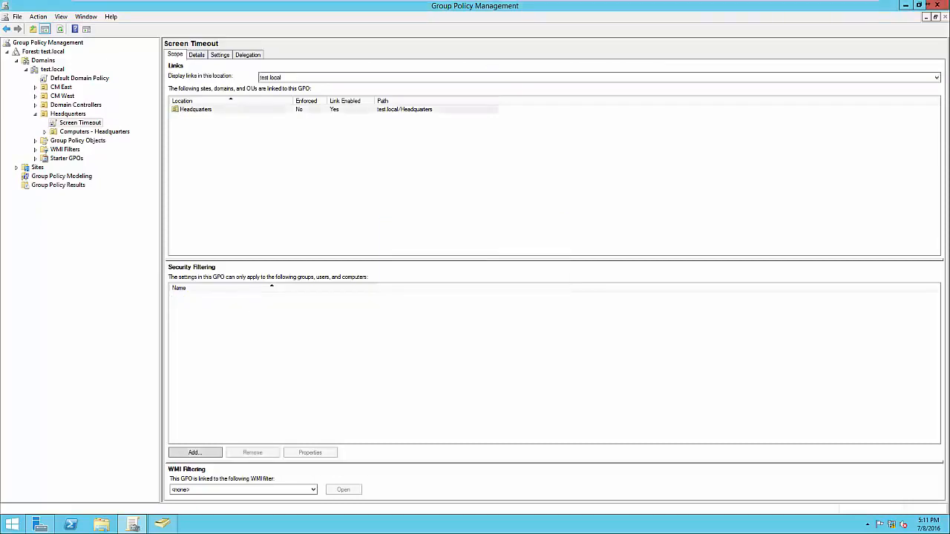
{"action": "left_click", "coordinate": [195, 452]}
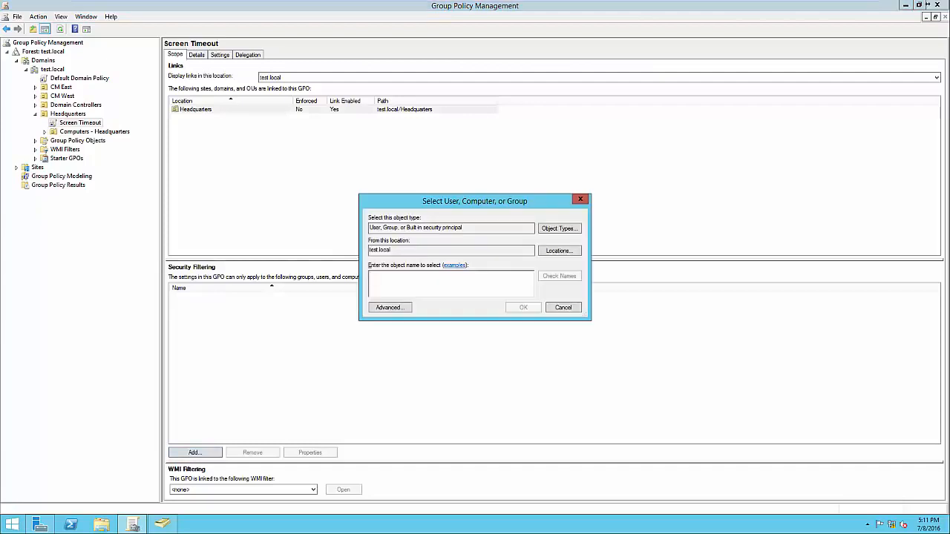
{"action": "type", "text": "Accounting"}
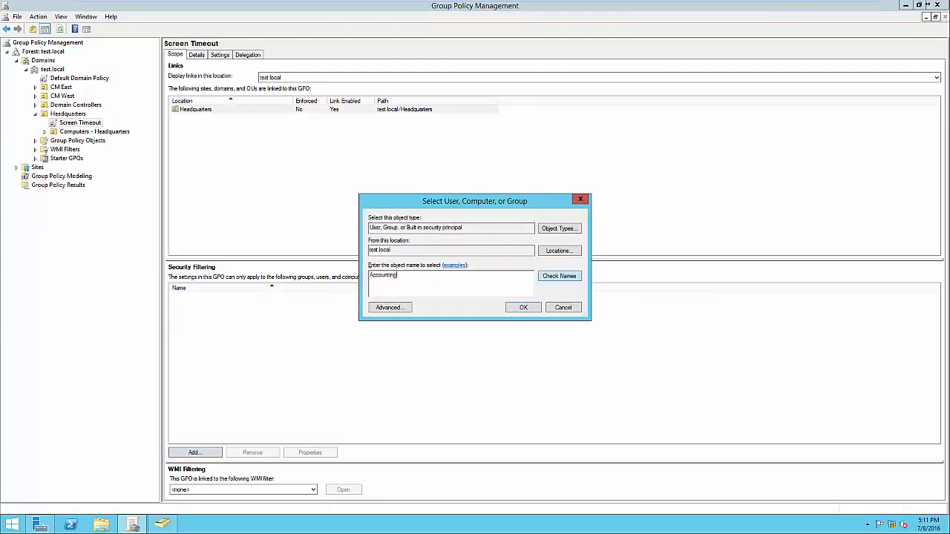
{"action": "left_click", "coordinate": [558, 275]}
{"action": "key", "text": "Return"}
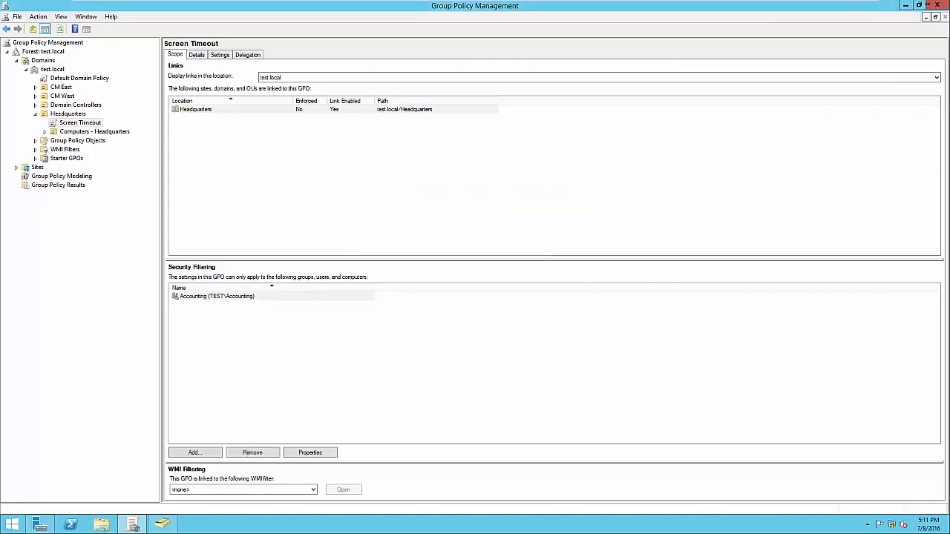
{"action": "left_click", "coordinate": [217, 296]}
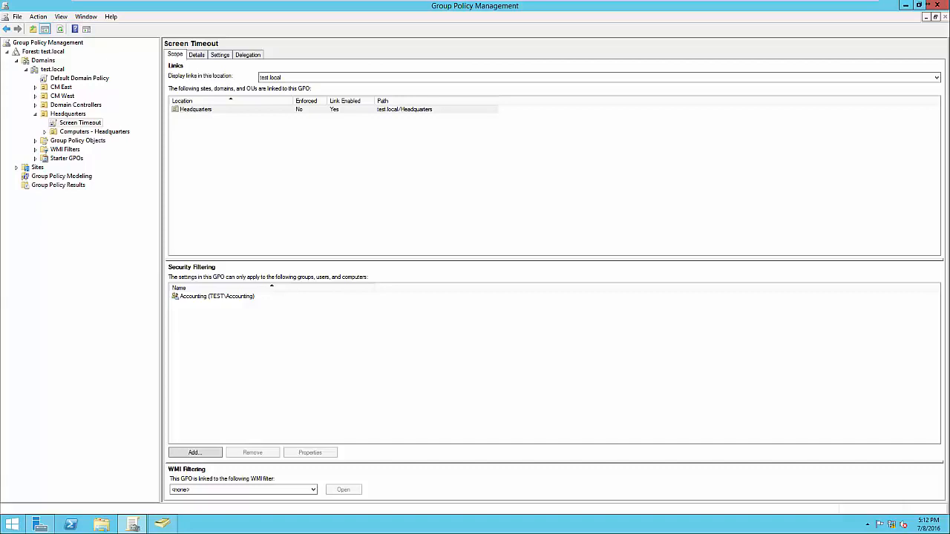
Open the Screen Timeout GPO for editing, browse to its Windows Settings scripts, then close the editor
{"action": "left_click", "coordinate": [79, 123]}
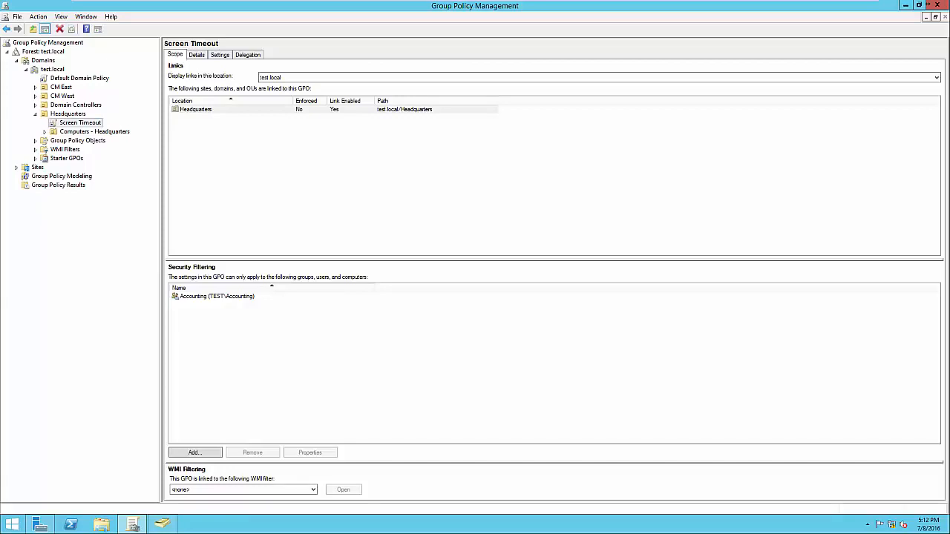
{"action": "right_click", "coordinate": [91, 123]}
{"action": "left_click", "coordinate": [105, 127]}
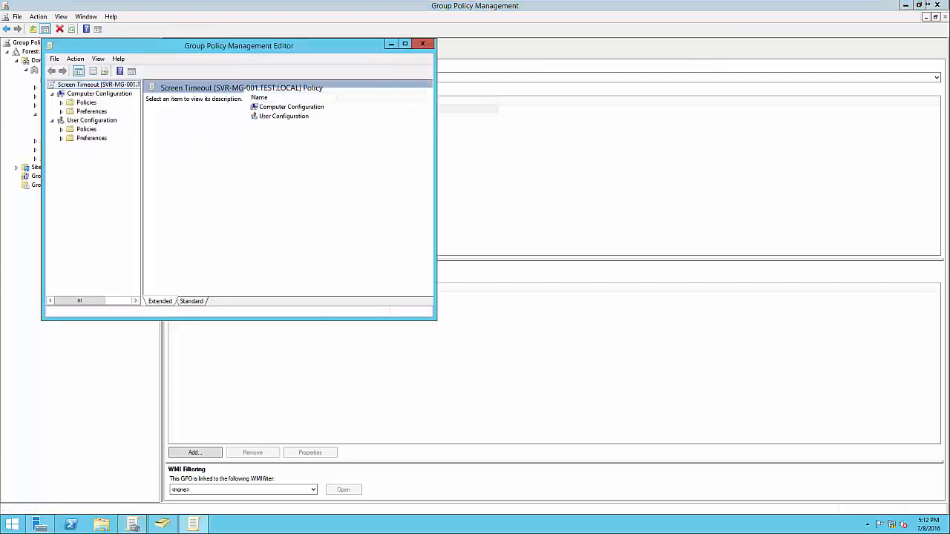
{"action": "left_click", "coordinate": [61, 102]}
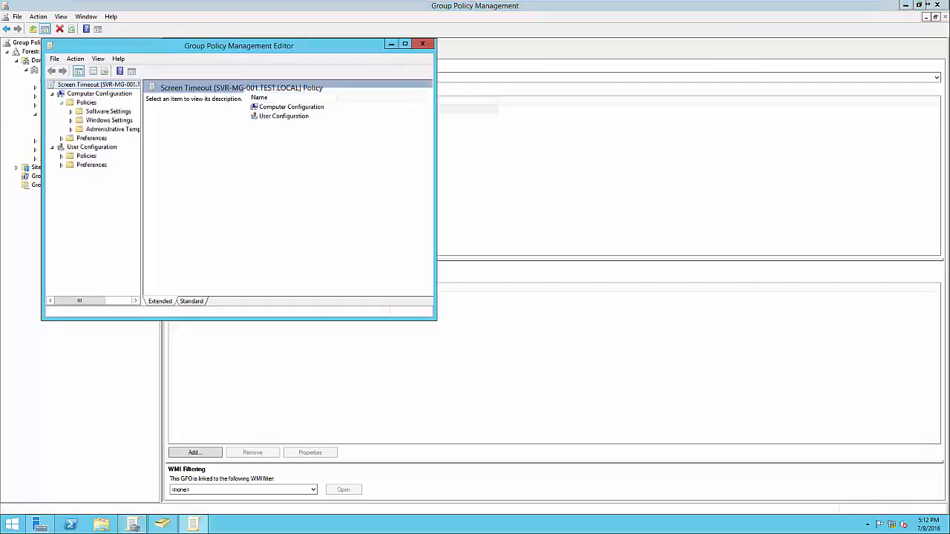
{"action": "left_click", "coordinate": [70, 120]}
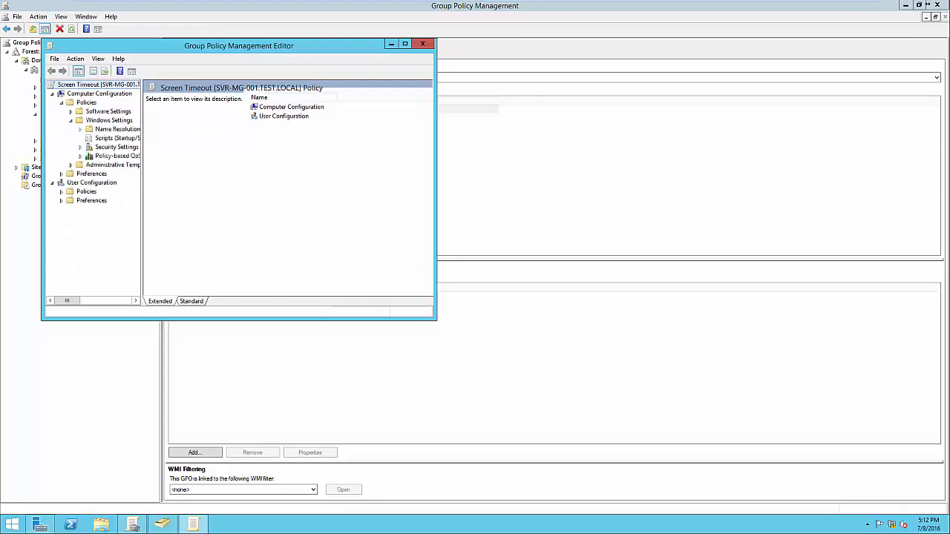
{"action": "left_click", "coordinate": [115, 138]}
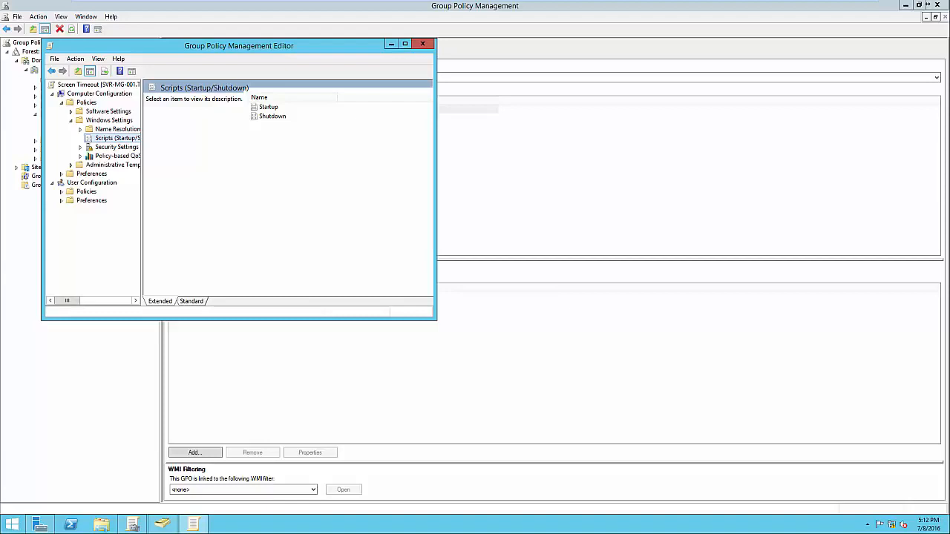
{"action": "left_click", "coordinate": [422, 44]}
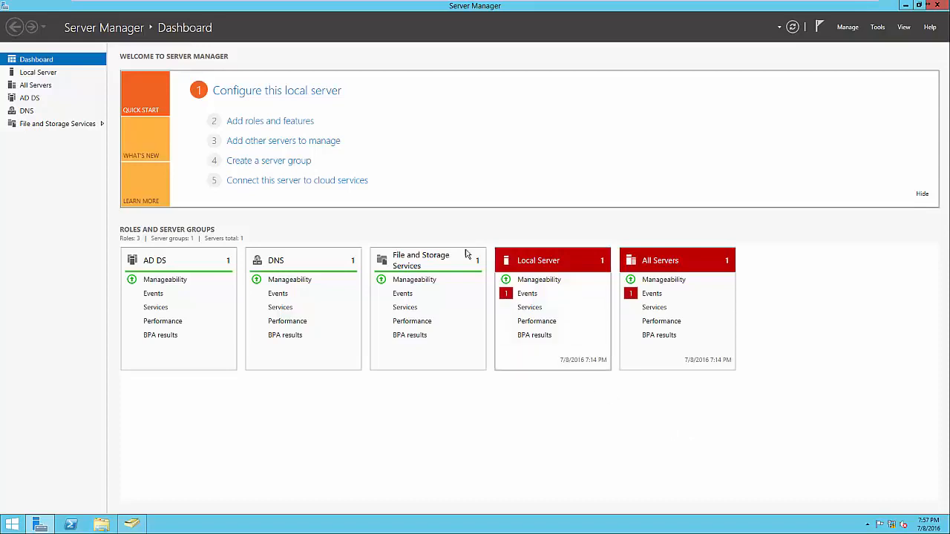
Start a role-based installation on this server and select Print and Document Services with its management tools
{"action": "left_click", "coordinate": [270, 122]}
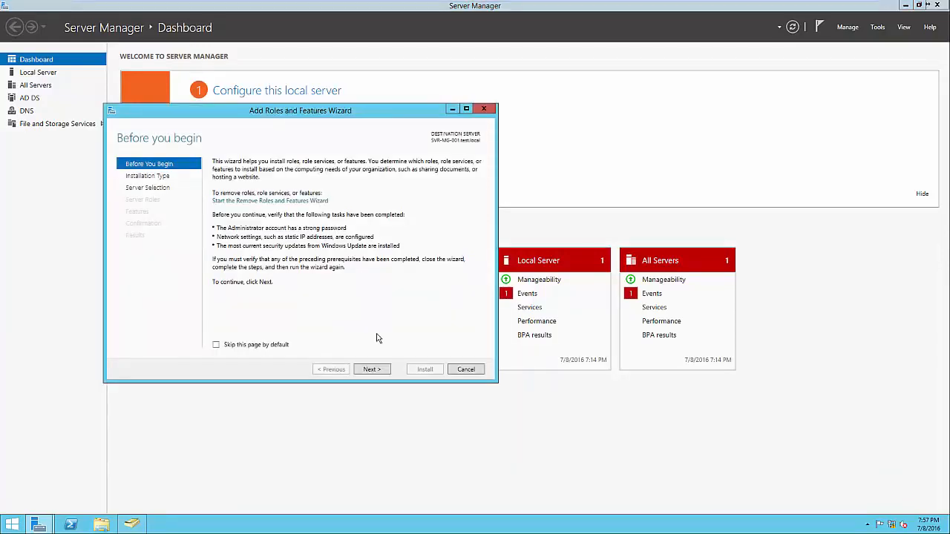
{"action": "left_click", "coordinate": [372, 370]}
{"action": "left_click", "coordinate": [371, 369]}
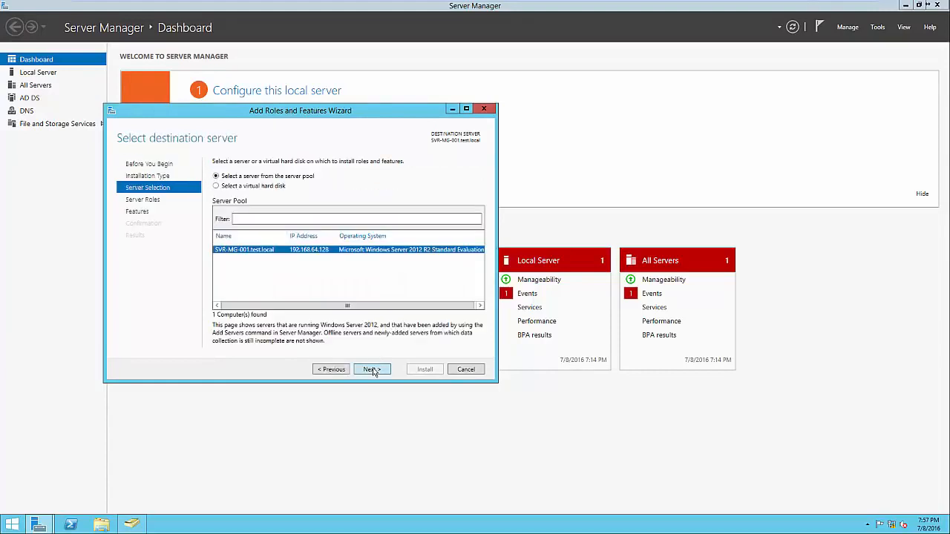
{"action": "left_click", "coordinate": [372, 369]}
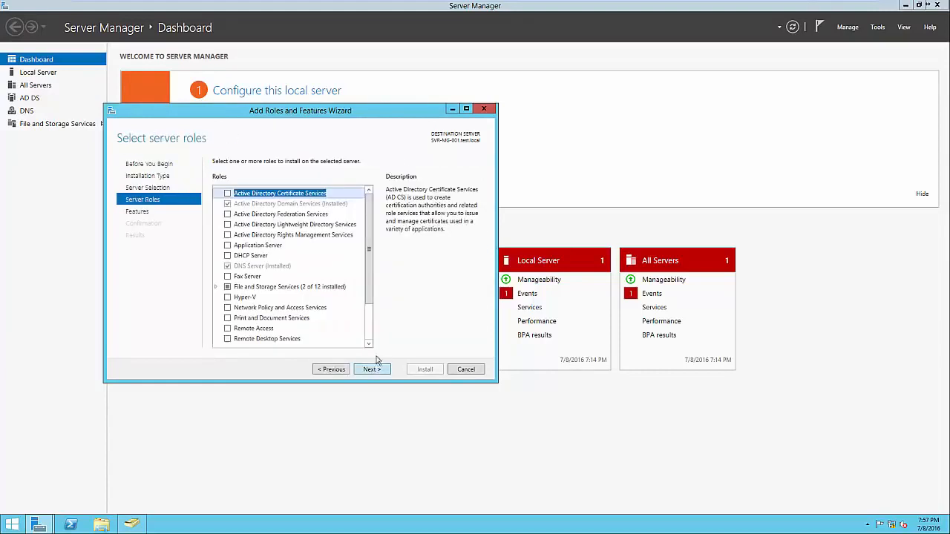
{"action": "scroll", "coordinate": [369, 313], "scroll_direction": "down", "scroll_amount": 1}
{"action": "scroll", "coordinate": [369, 313], "scroll_direction": "down", "scroll_amount": 1}
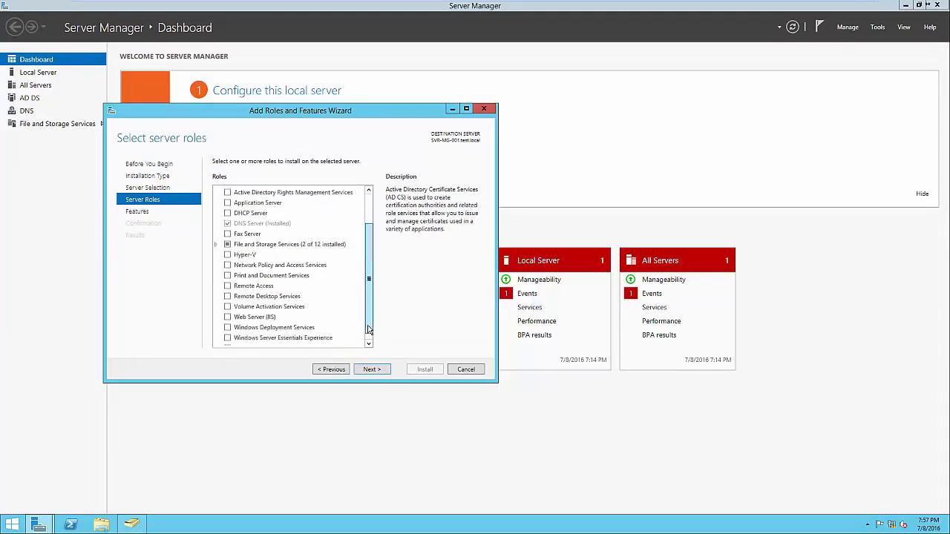
{"action": "left_click", "coordinate": [228, 275]}
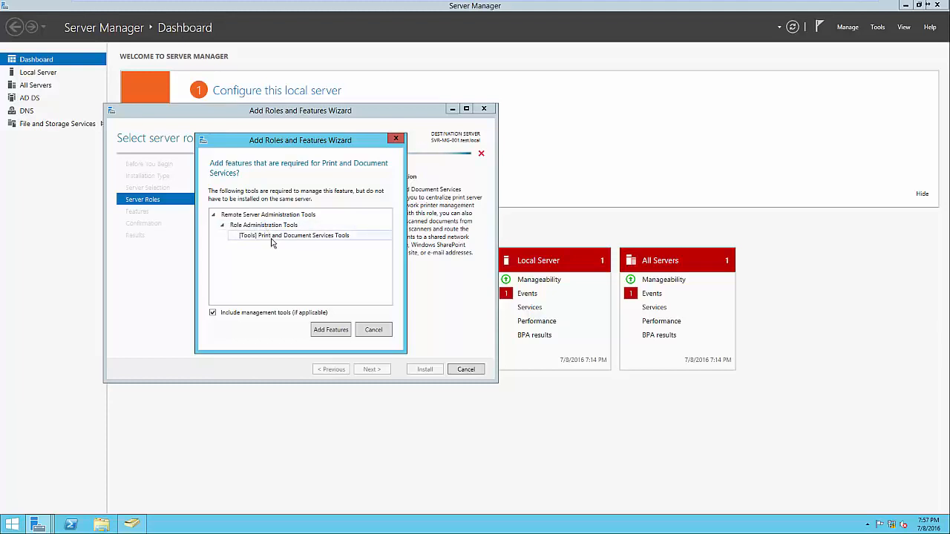
{"action": "left_click", "coordinate": [331, 331]}
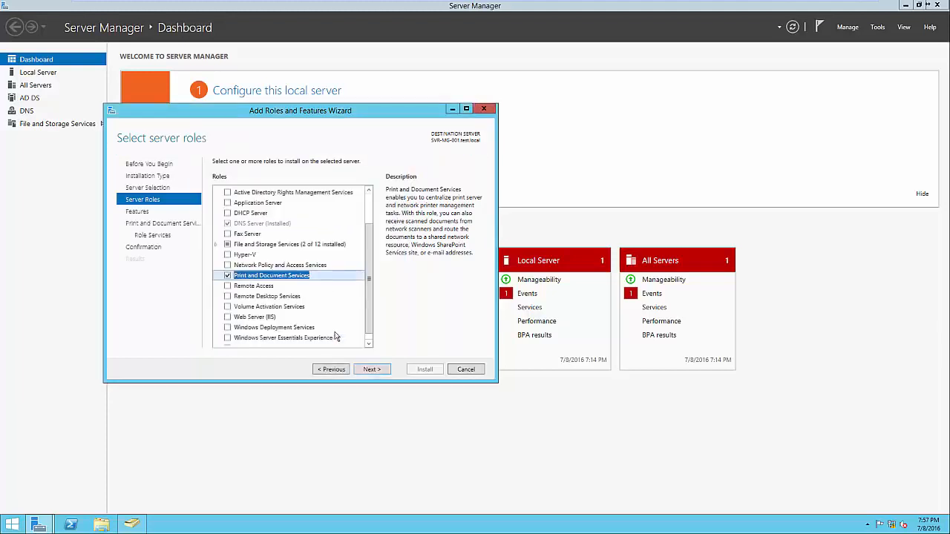
Keep Print Server as the only role service, install it, and close the finished wizard
{"action": "left_click", "coordinate": [385, 371]}
{"action": "left_click", "coordinate": [385, 371]}
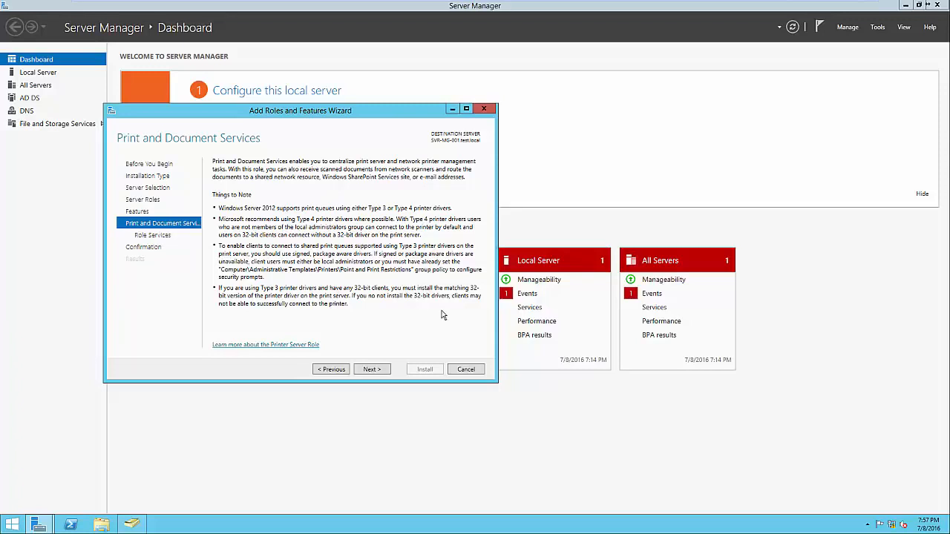
{"action": "left_click", "coordinate": [385, 371]}
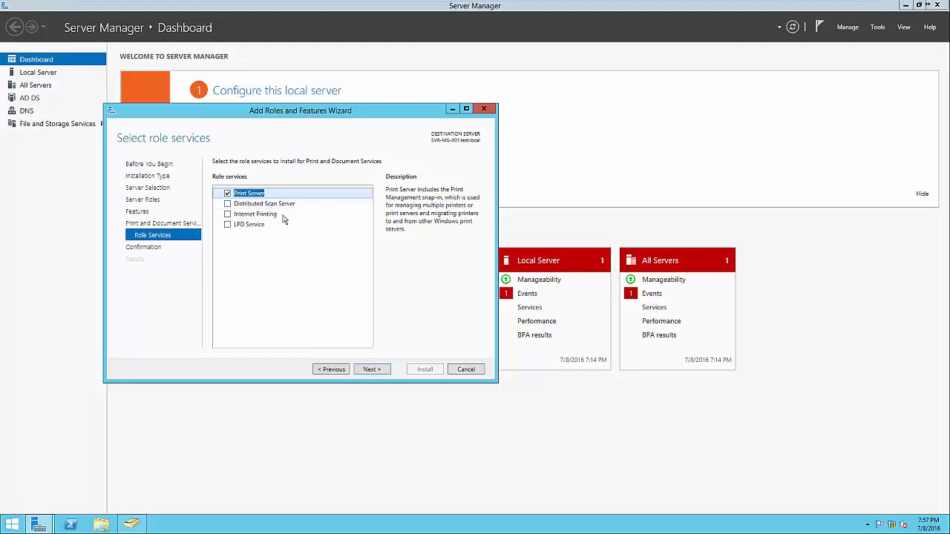
{"action": "left_click", "coordinate": [278, 215]}
{"action": "left_click", "coordinate": [273, 225]}
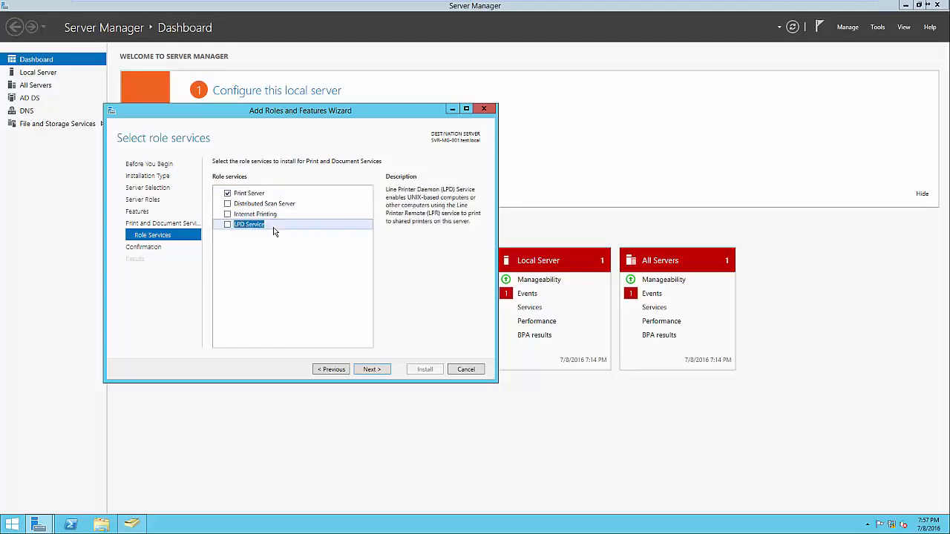
{"action": "left_click", "coordinate": [254, 195]}
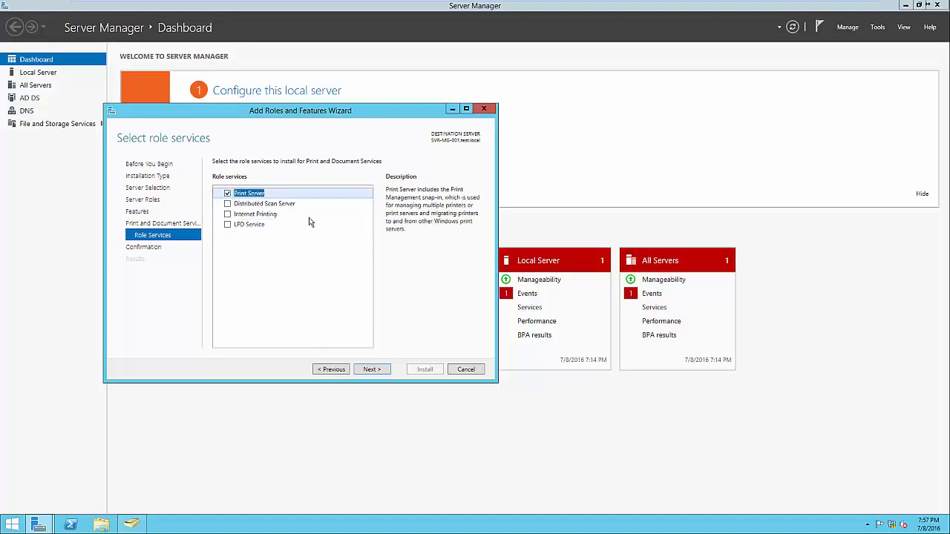
{"action": "left_click", "coordinate": [371, 369]}
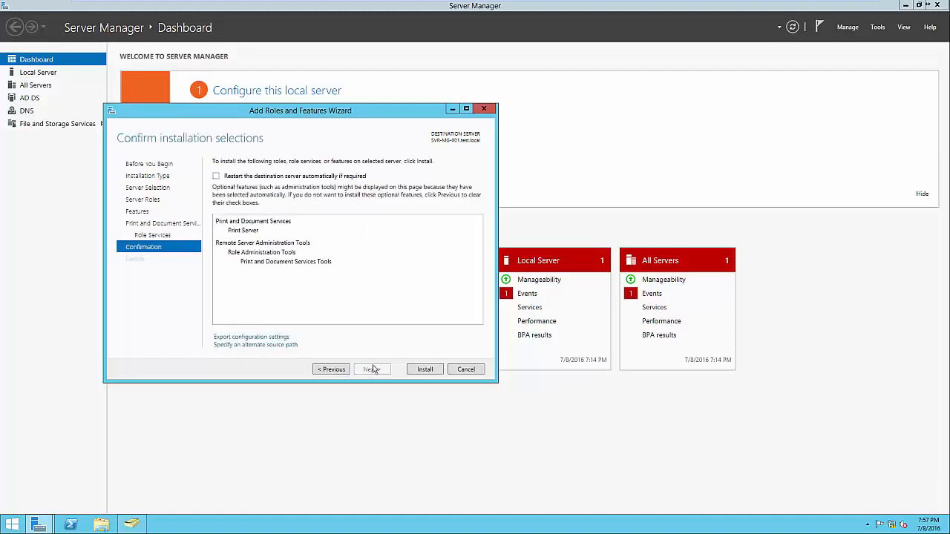
{"action": "left_click", "coordinate": [425, 370]}
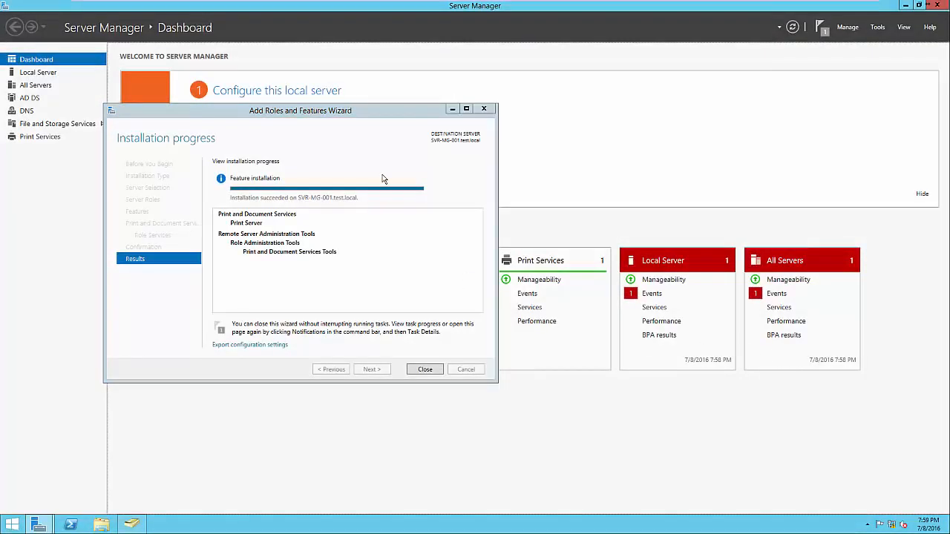
{"action": "left_click", "coordinate": [425, 369]}
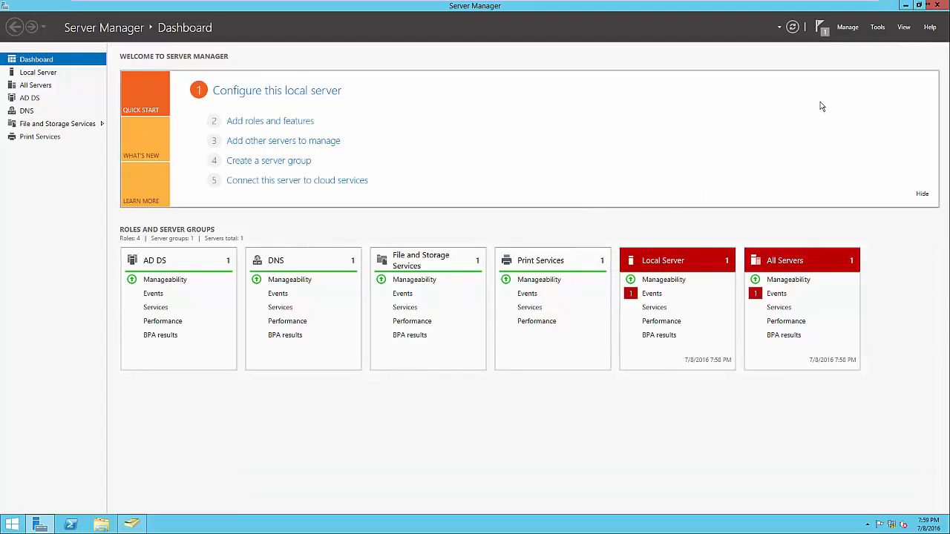
Launch Print Management from Tools and list the printers on SVR-MG-001 (local)
{"action": "left_click", "coordinate": [877, 30]}
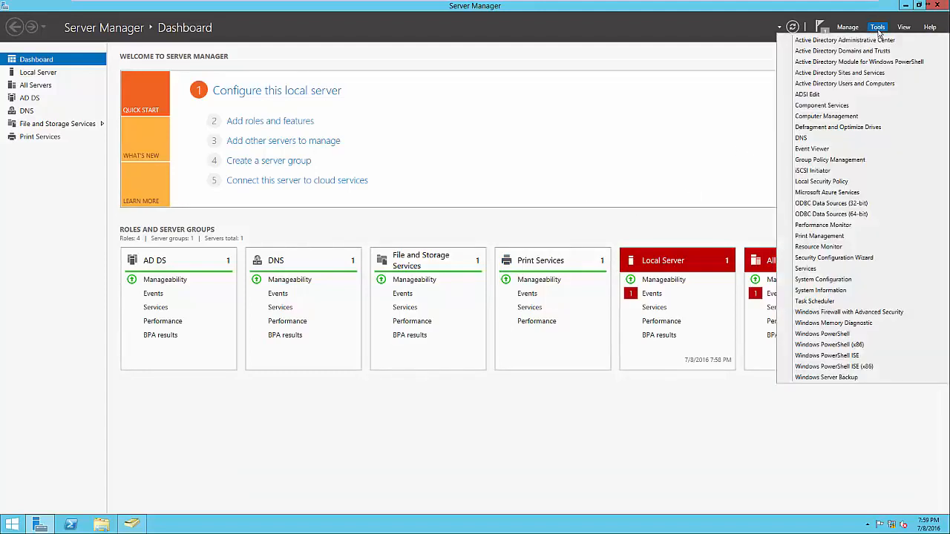
{"action": "left_click", "coordinate": [844, 235]}
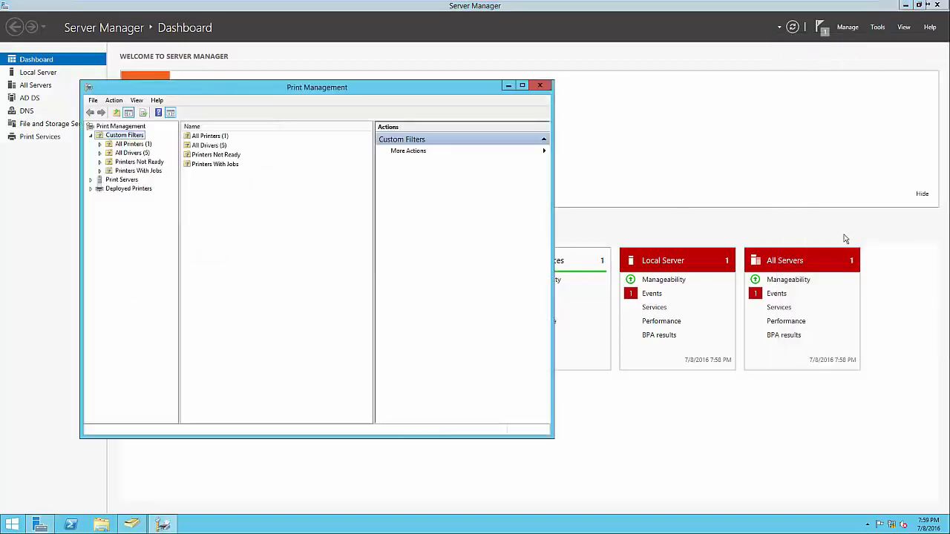
{"action": "left_click_drag", "start_coordinate": [327, 92], "coordinate": [560, 100]}
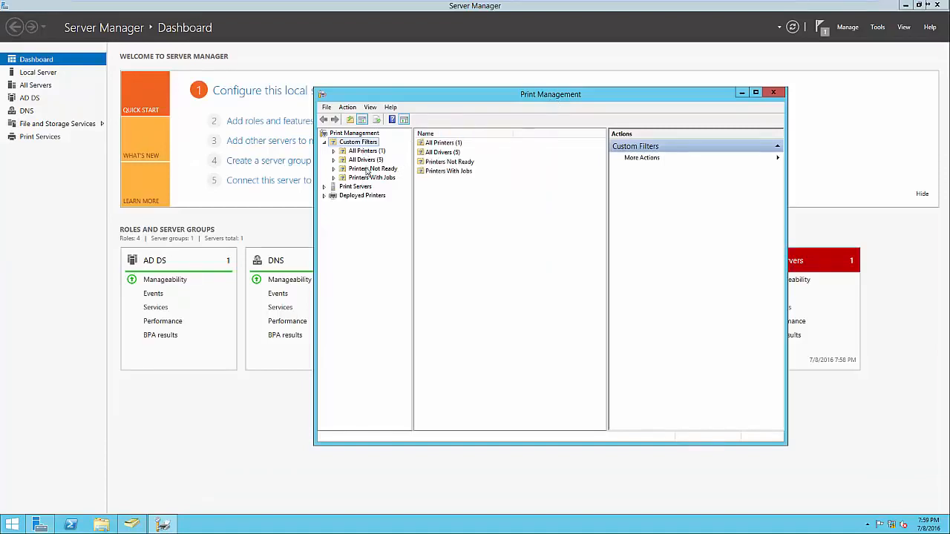
{"action": "double_click", "coordinate": [439, 143]}
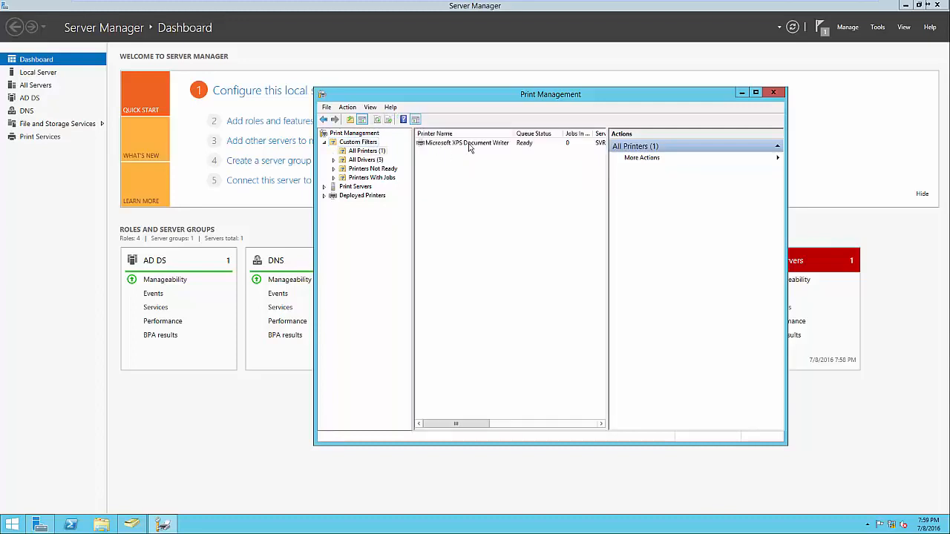
{"action": "left_click", "coordinate": [378, 159]}
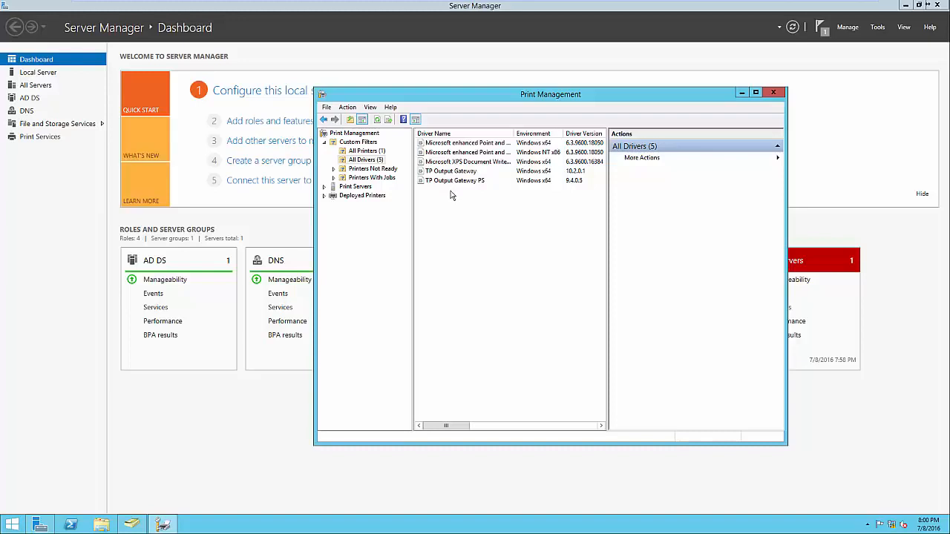
{"action": "key", "text": "Down"}
{"action": "key", "text": "Down"}
{"action": "key", "text": "Down"}
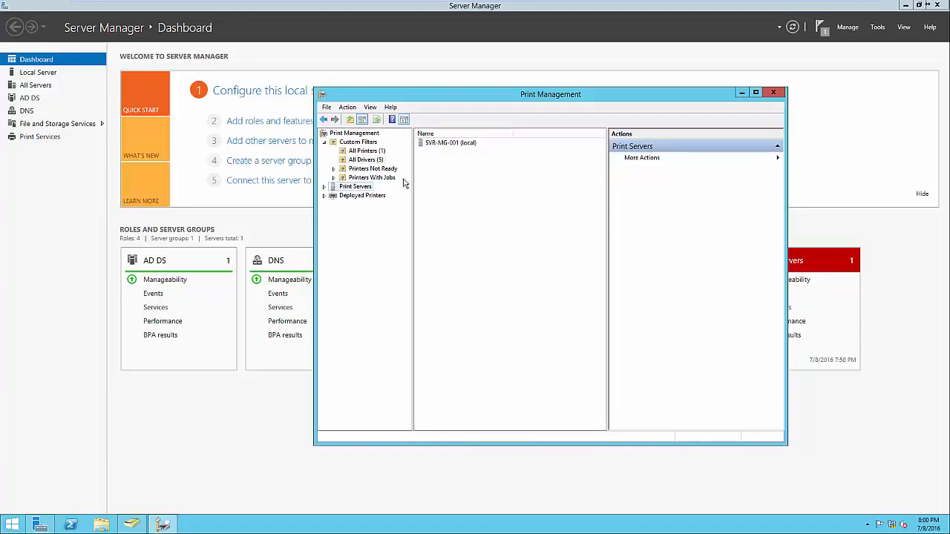
{"action": "left_click", "coordinate": [325, 187]}
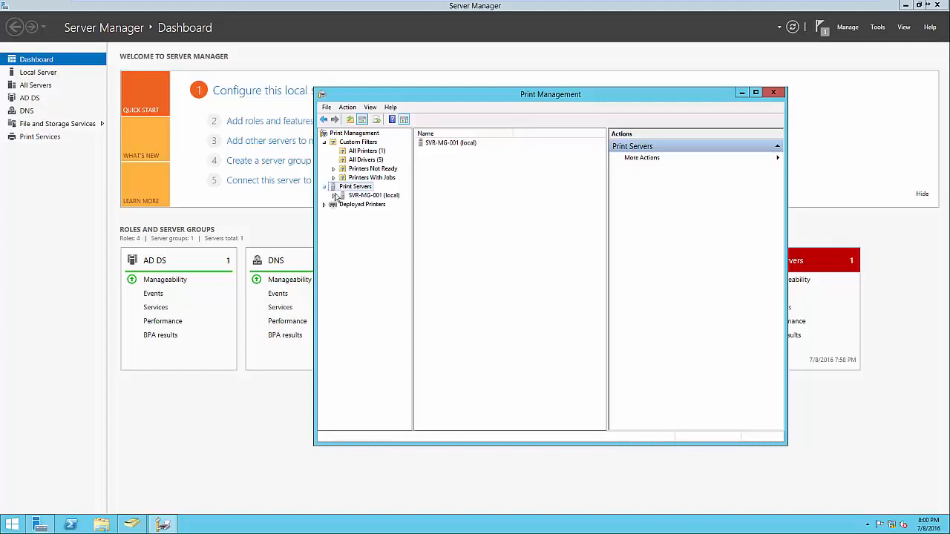
{"action": "left_click", "coordinate": [335, 196]}
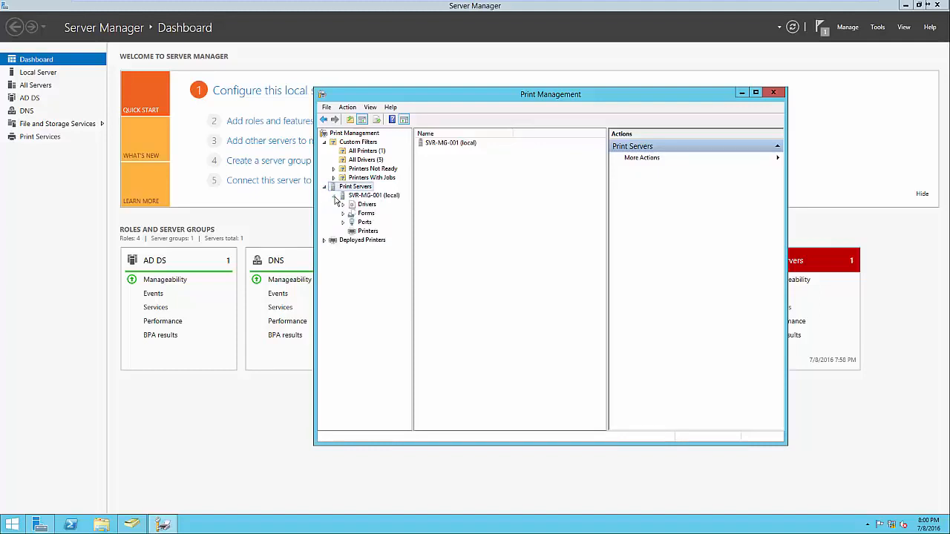
{"action": "left_click", "coordinate": [357, 233]}
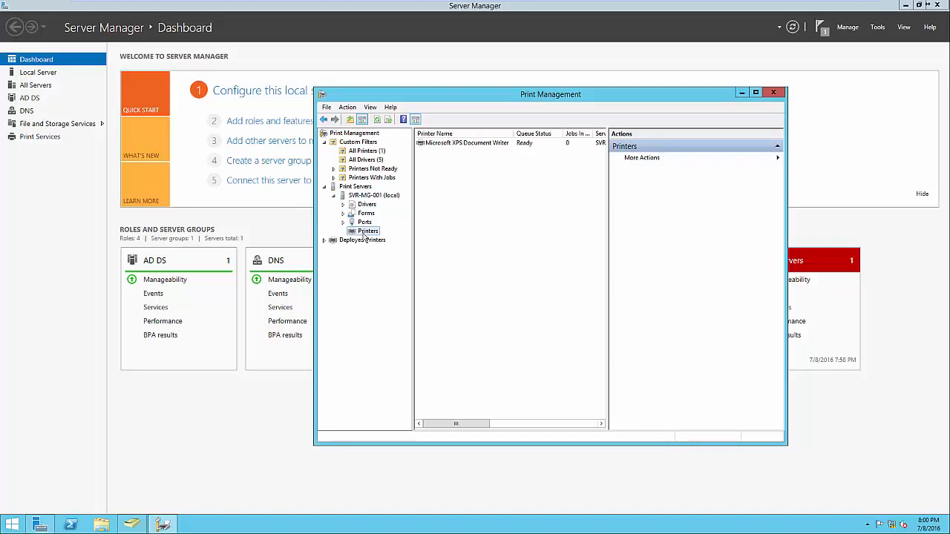
Start the Add Printer wizard from the printer list, choosing a TCP/IP printer by IP address
{"action": "right_click", "coordinate": [458, 227]}
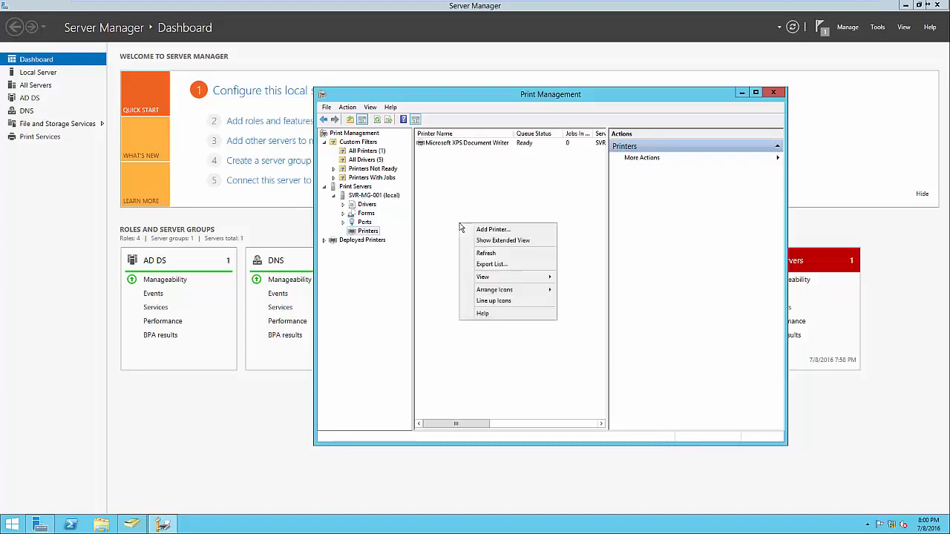
{"action": "left_click", "coordinate": [485, 232]}
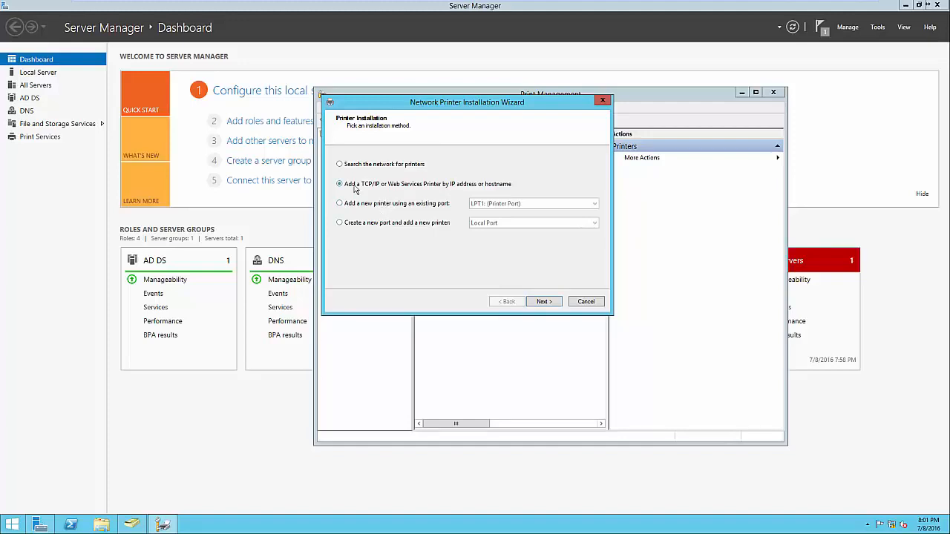
Point the wizard at the printer's IP address 192.168.1.60 and let it detect the device
{"action": "left_click", "coordinate": [539, 301]}
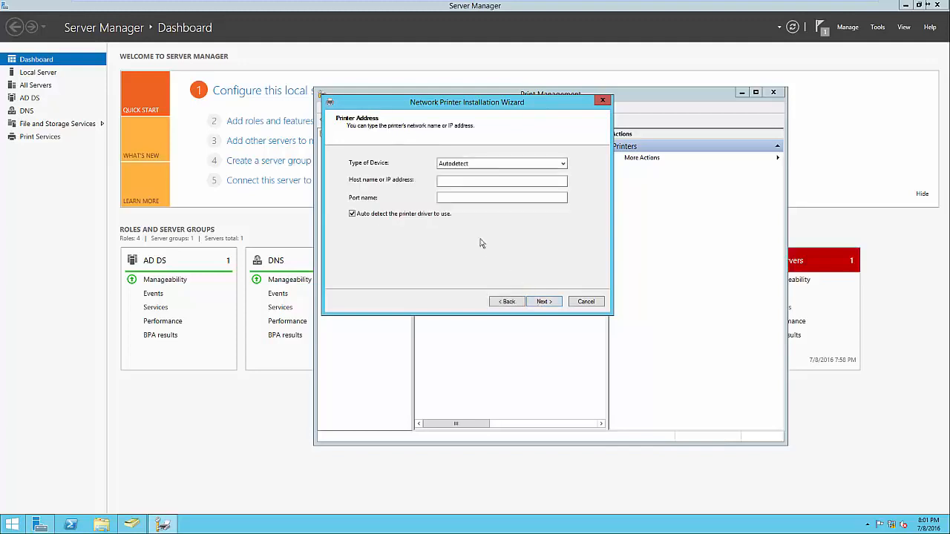
{"action": "left_click", "coordinate": [452, 183]}
{"action": "type", "text": "192."}
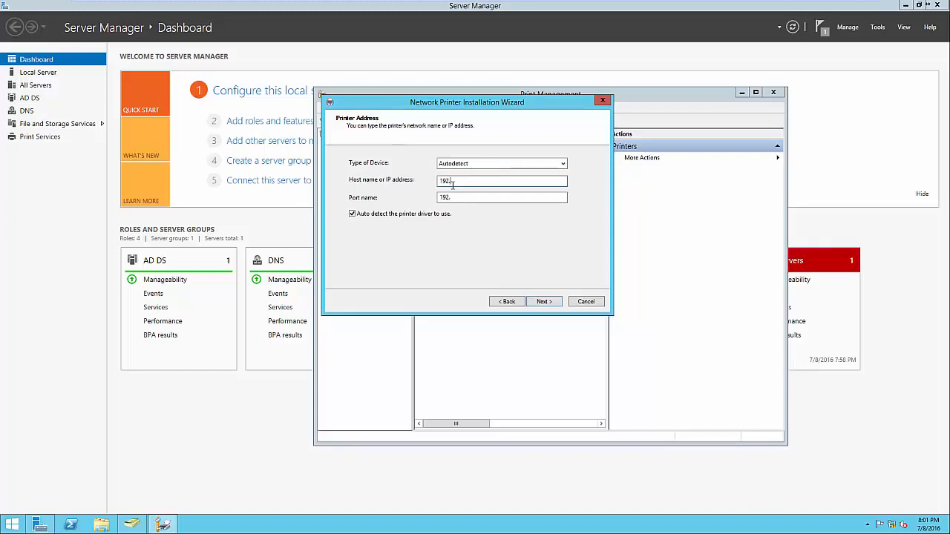
{"action": "type", "text": "168.1.60"}
{"action": "left_click", "coordinate": [544, 301]}
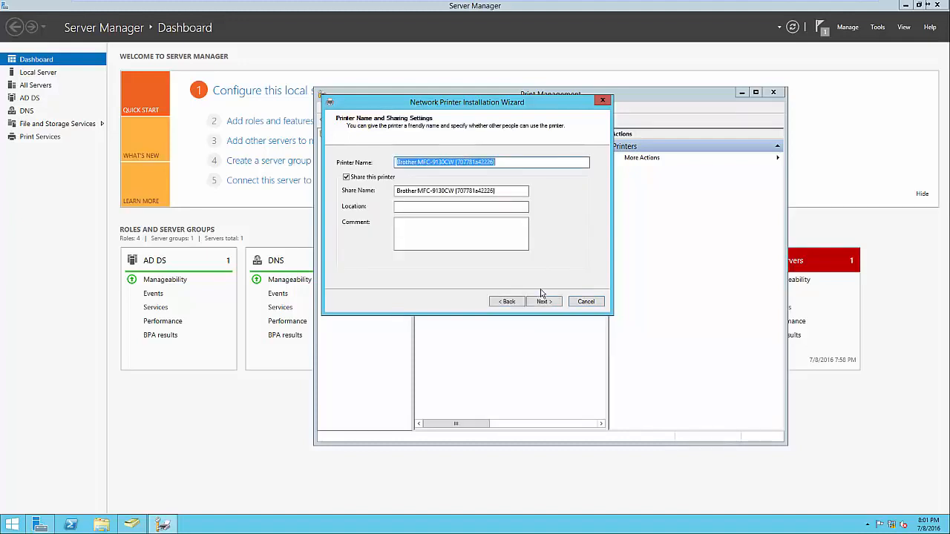
Share it as 'Brother MFC-9130CW' with location 'Headquarters - Front Office' and finish installing
{"action": "left_click", "coordinate": [503, 163]}
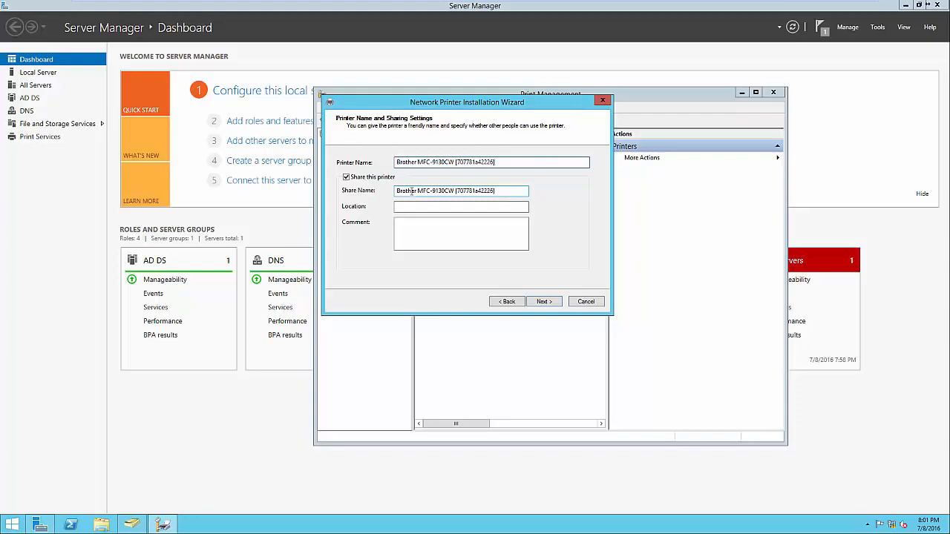
{"action": "left_click", "coordinate": [455, 188]}
{"action": "left_click_drag", "start_coordinate": [456, 191], "coordinate": [518, 193]}
{"action": "key", "text": "BackSpace"}
{"action": "left_click", "coordinate": [458, 204]}
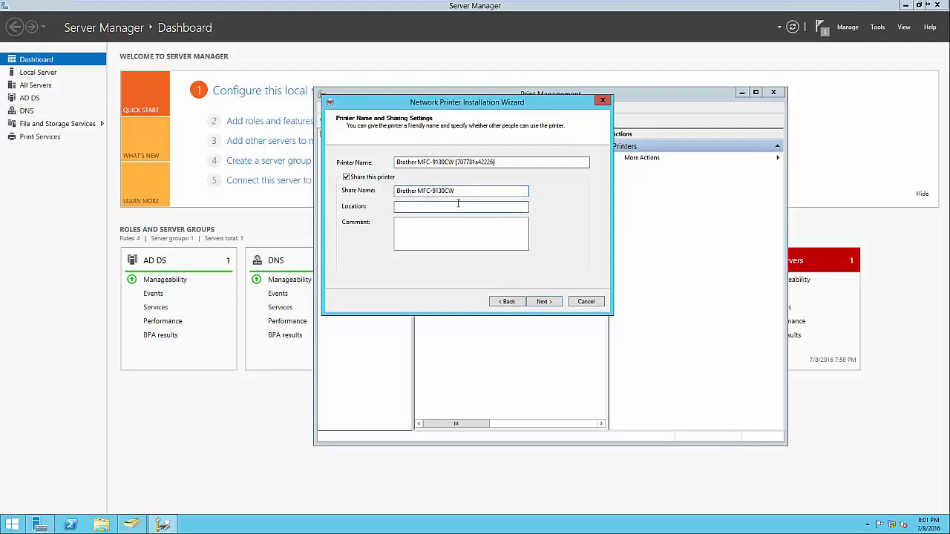
{"action": "type", "text": "Headquarters - Front Office"}
{"action": "left_click", "coordinate": [442, 244]}
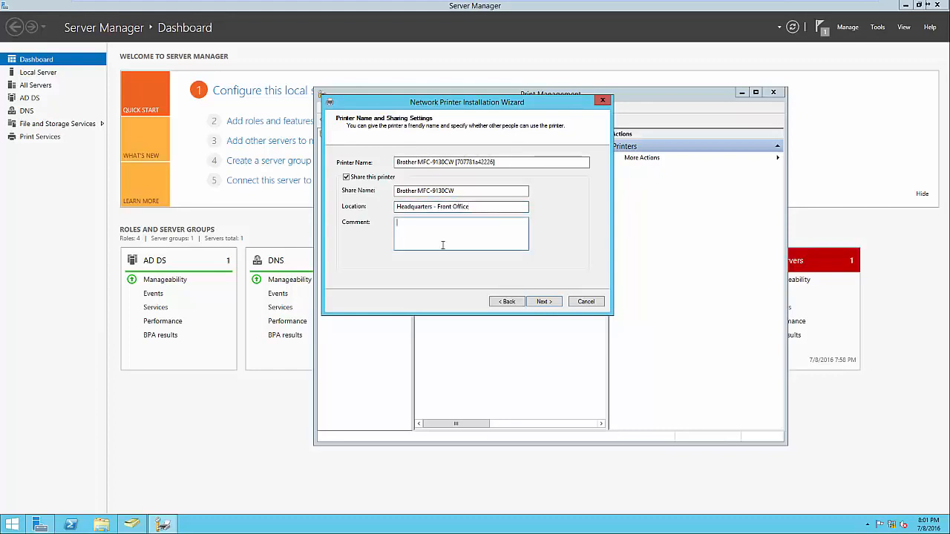
{"action": "left_click", "coordinate": [542, 302]}
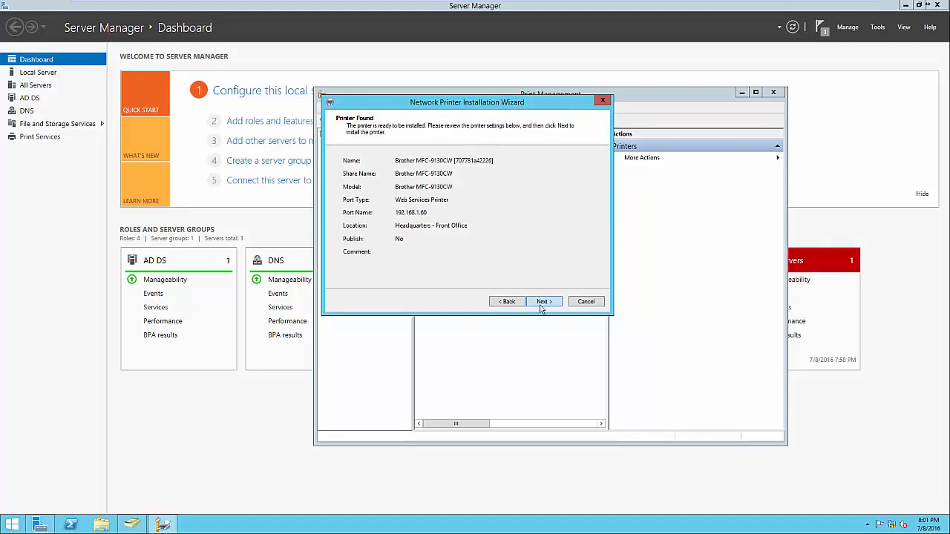
{"action": "left_click", "coordinate": [541, 304]}
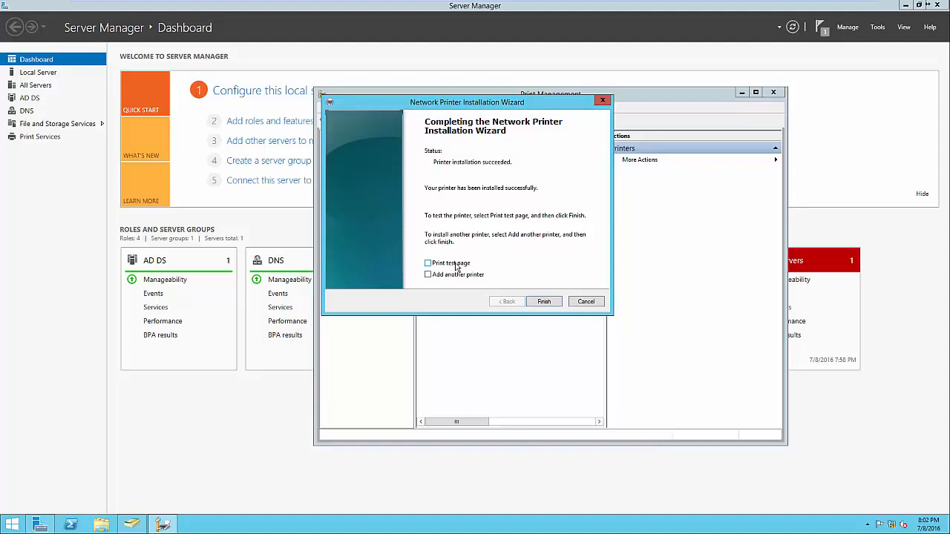
{"action": "left_click", "coordinate": [543, 301]}
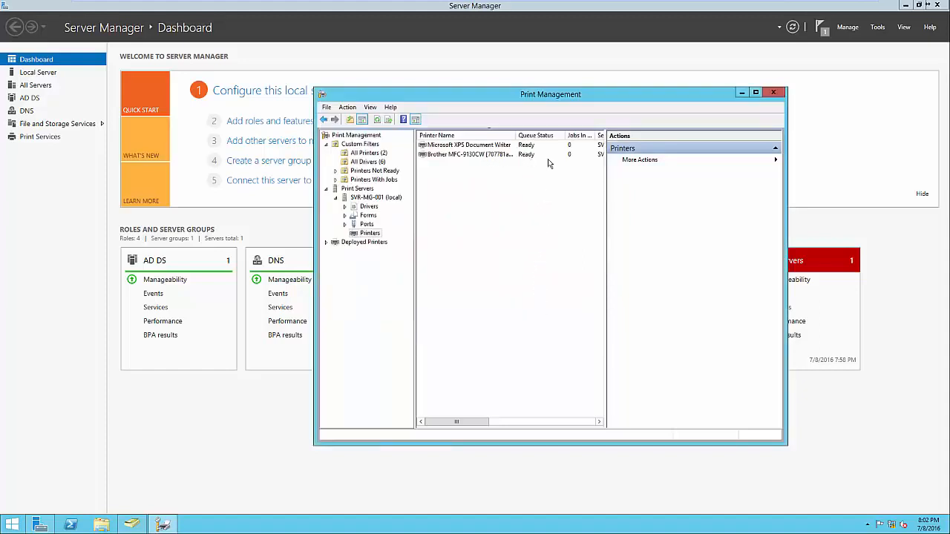
Widen the printer list to reveal the server name column and deselect the Brother printer
{"action": "left_click_drag", "start_coordinate": [606, 304], "coordinate": [625, 309]}
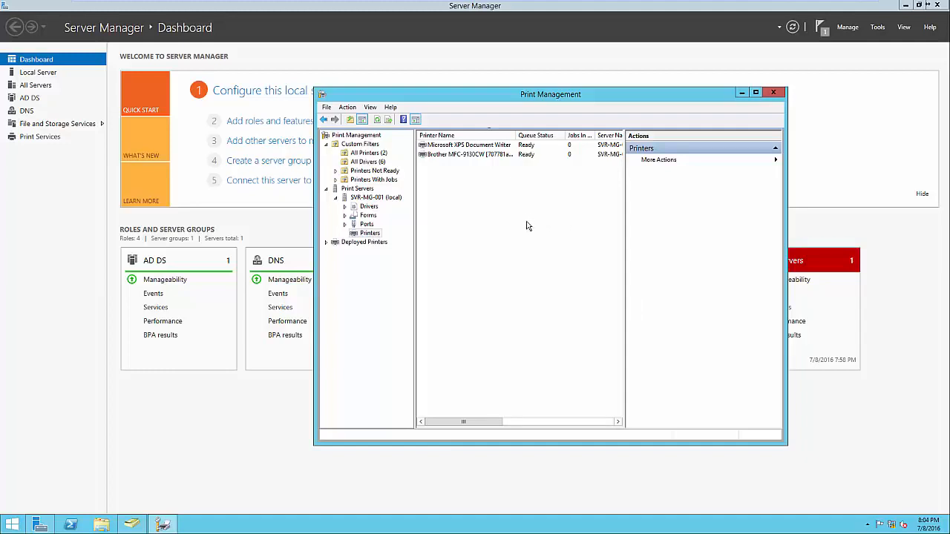
{"action": "right_click", "coordinate": [490, 155]}
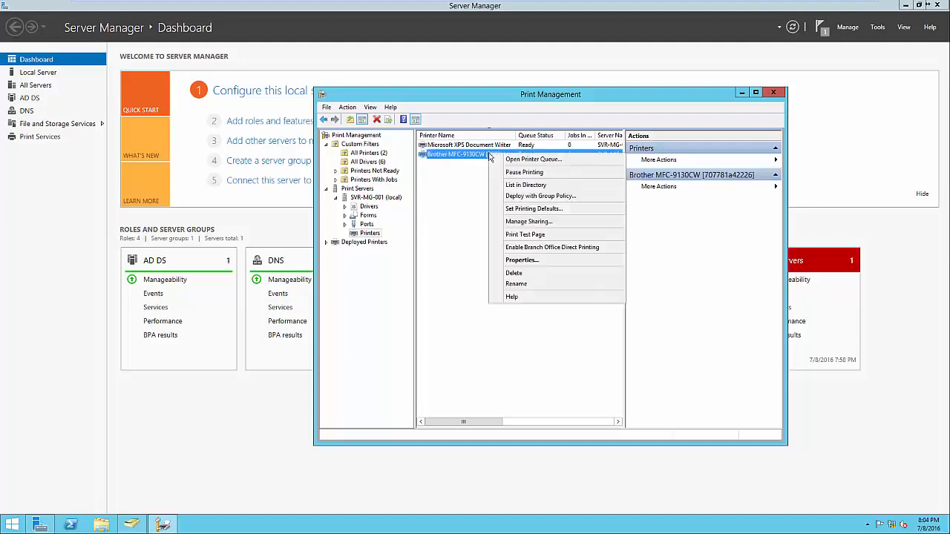
{"action": "left_click", "coordinate": [518, 187]}
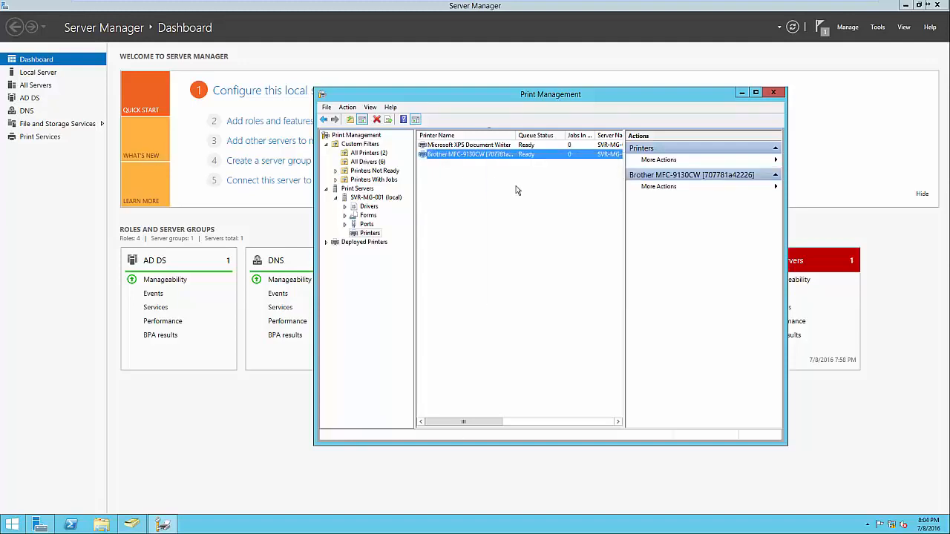
{"action": "left_click", "coordinate": [564, 202]}
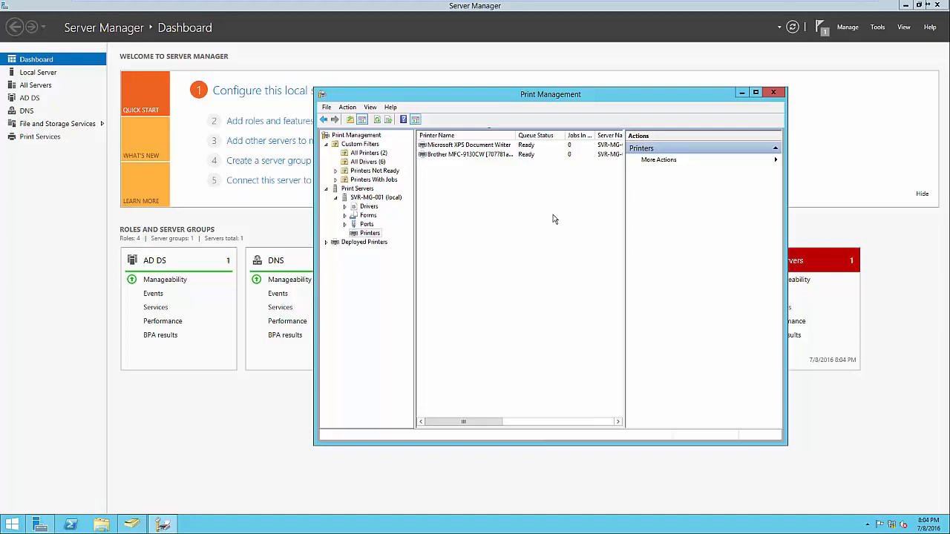
Search 'devices' from the Start screen and open Devices and Printers
{"action": "left_click", "coordinate": [15, 524]}
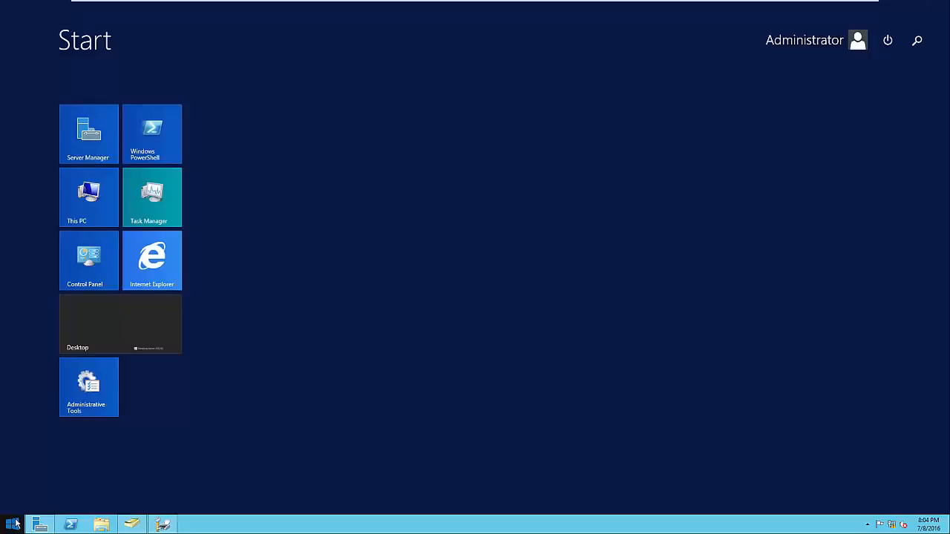
{"action": "type", "text": "devices"}
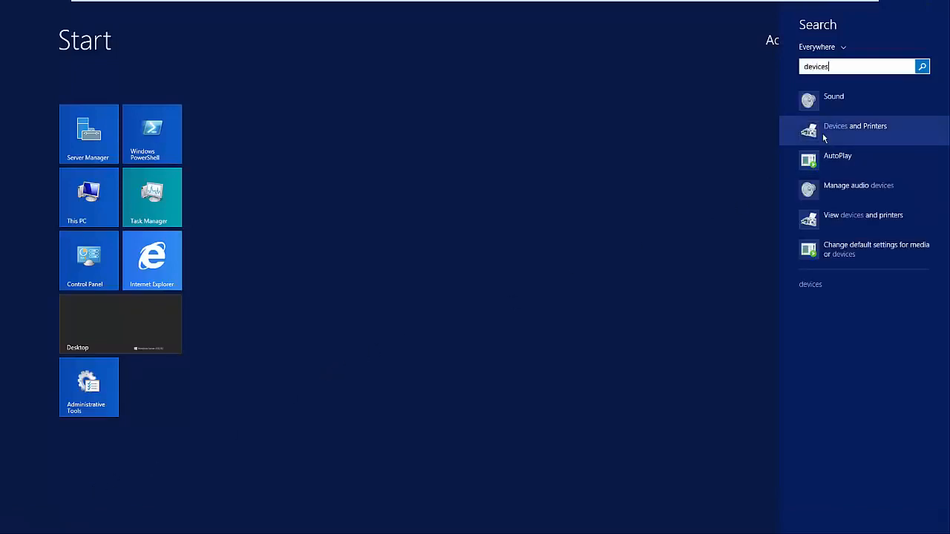
{"action": "left_click", "coordinate": [824, 136]}
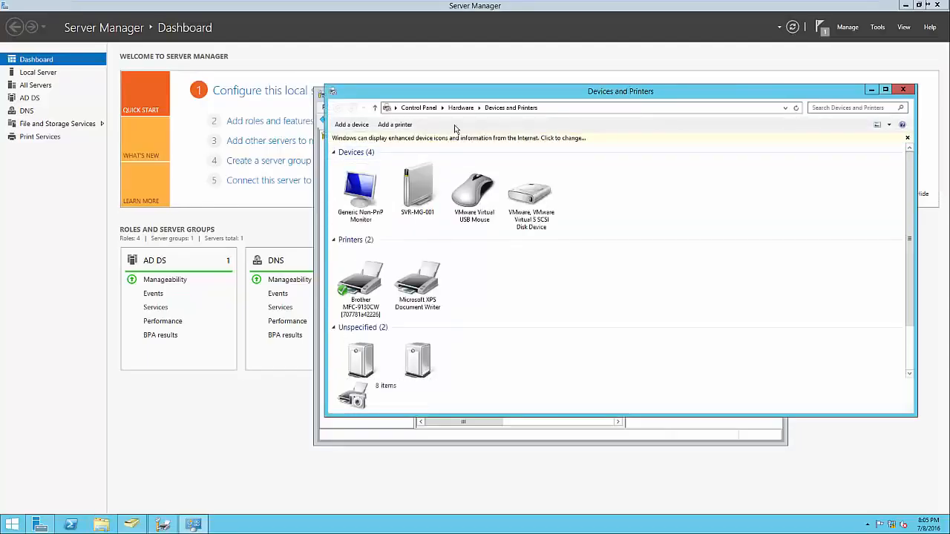
Find the Brother printer through a directory search in Add a printer, then cancel and close Devices and Printers
{"action": "left_click", "coordinate": [403, 125]}
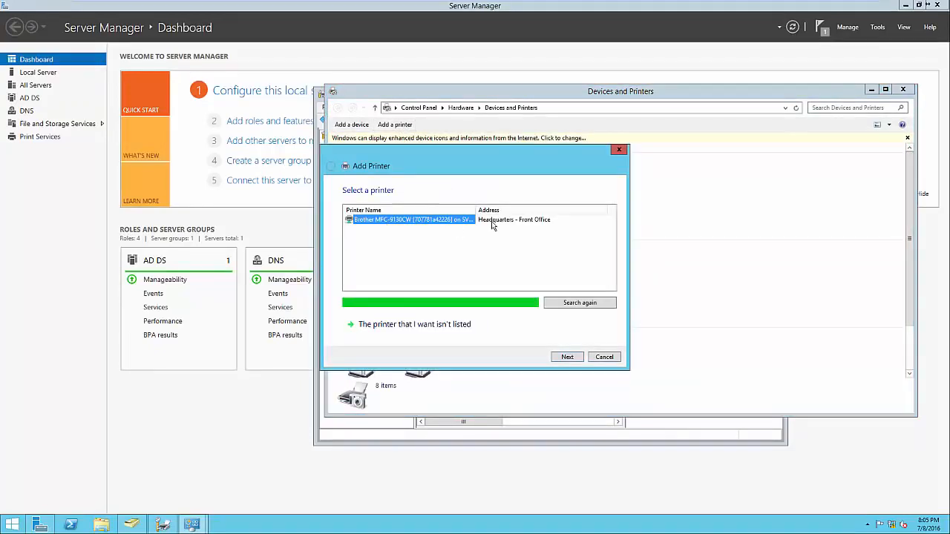
{"action": "left_click", "coordinate": [461, 328]}
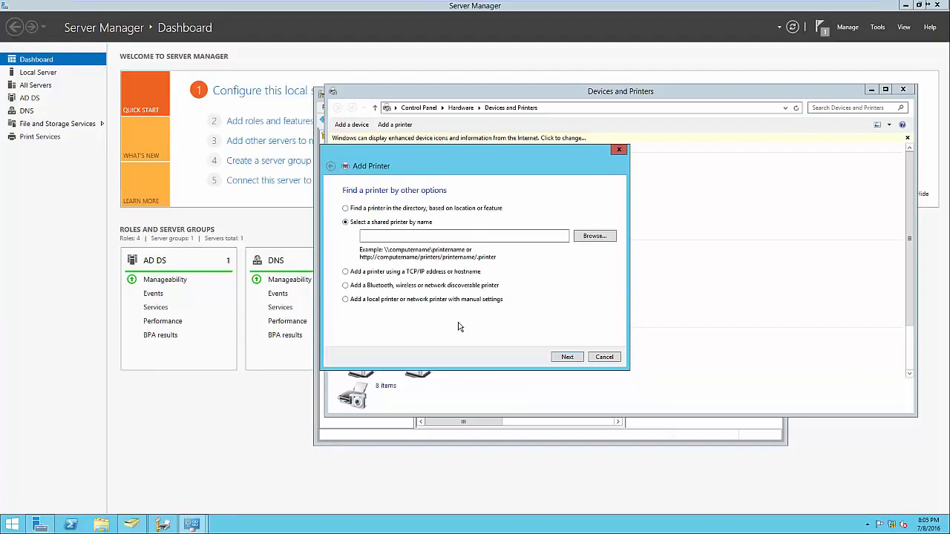
{"action": "left_click", "coordinate": [370, 210]}
{"action": "left_click", "coordinate": [560, 359]}
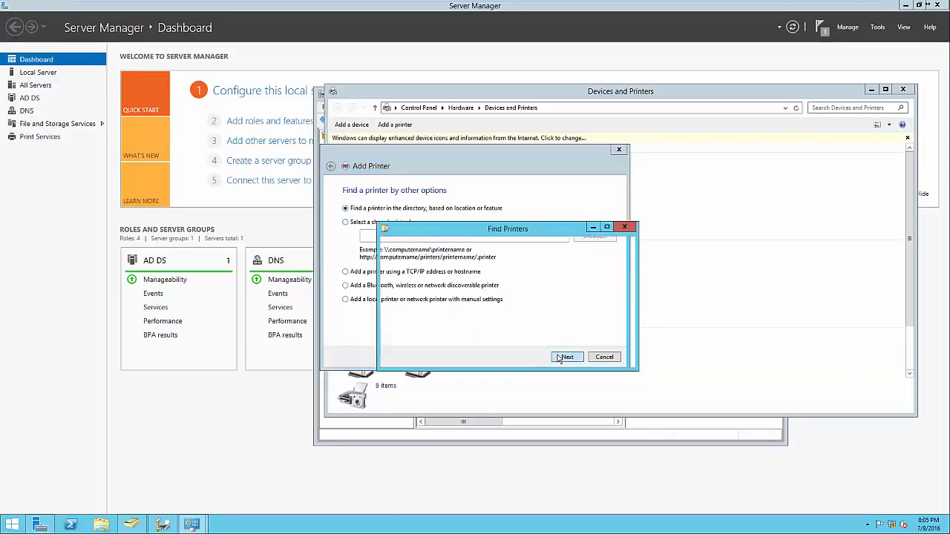
{"action": "left_click", "coordinate": [423, 391]}
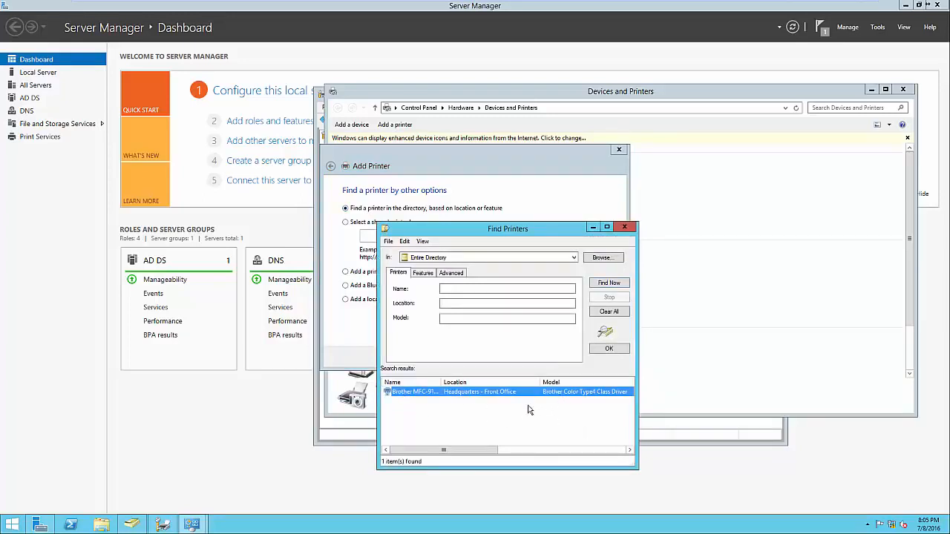
{"action": "left_click", "coordinate": [623, 228]}
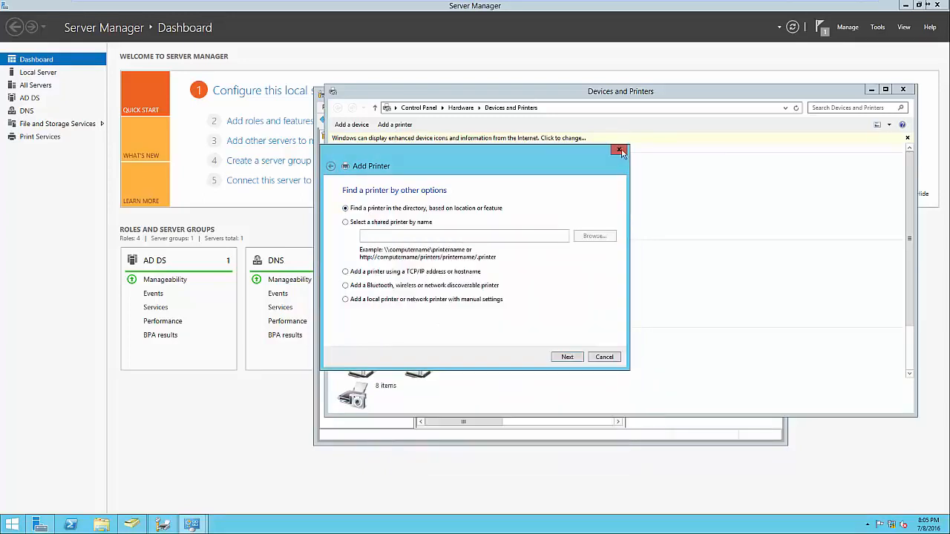
{"action": "left_click", "coordinate": [619, 149]}
{"action": "left_click", "coordinate": [902, 90]}
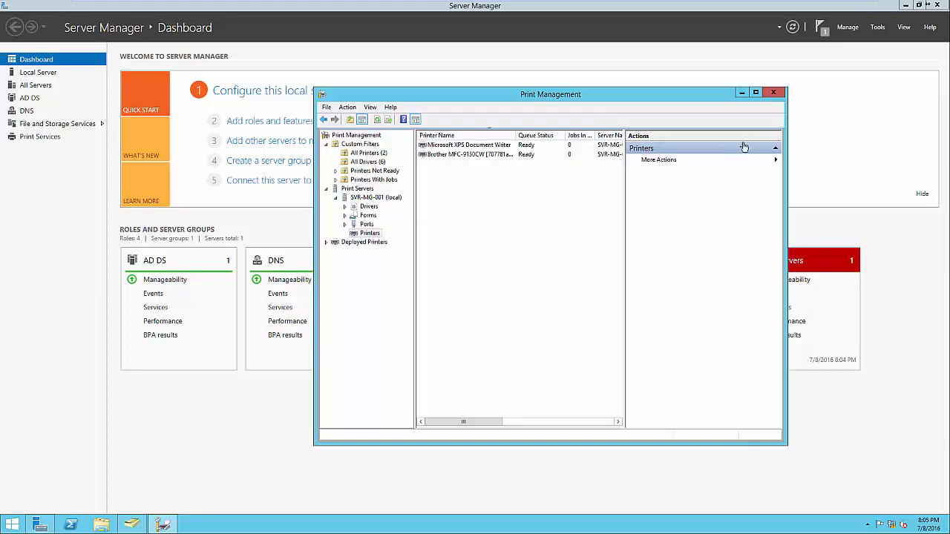
Choose Deploy with Group Policy for the Brother MFC-9130CW printer and browse for a GPO
{"action": "left_click", "coordinate": [498, 156]}
{"action": "right_click", "coordinate": [498, 158]}
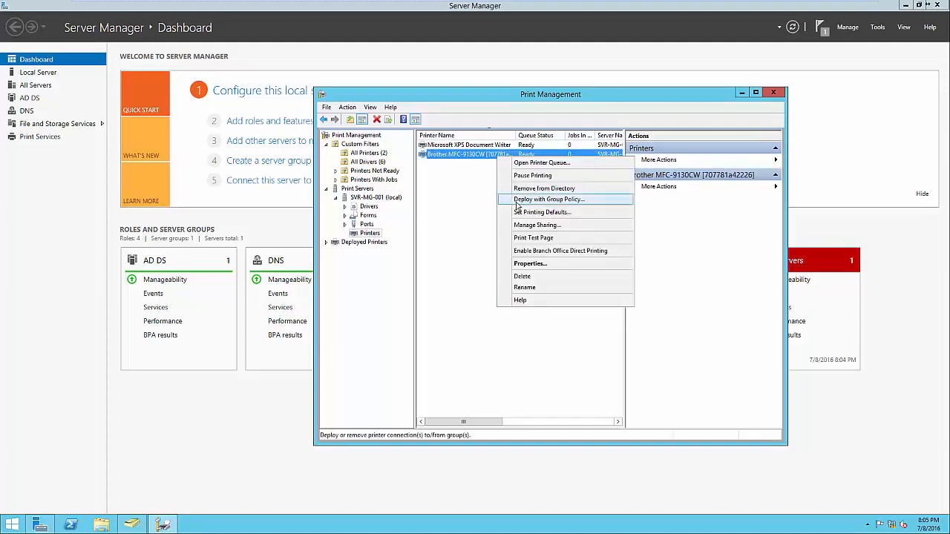
{"action": "left_click", "coordinate": [517, 202]}
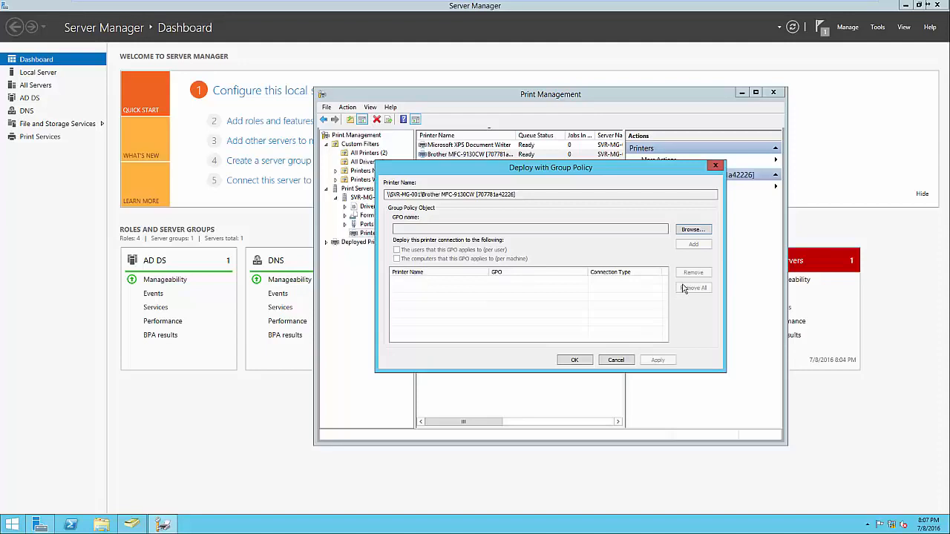
{"action": "left_click", "coordinate": [693, 230]}
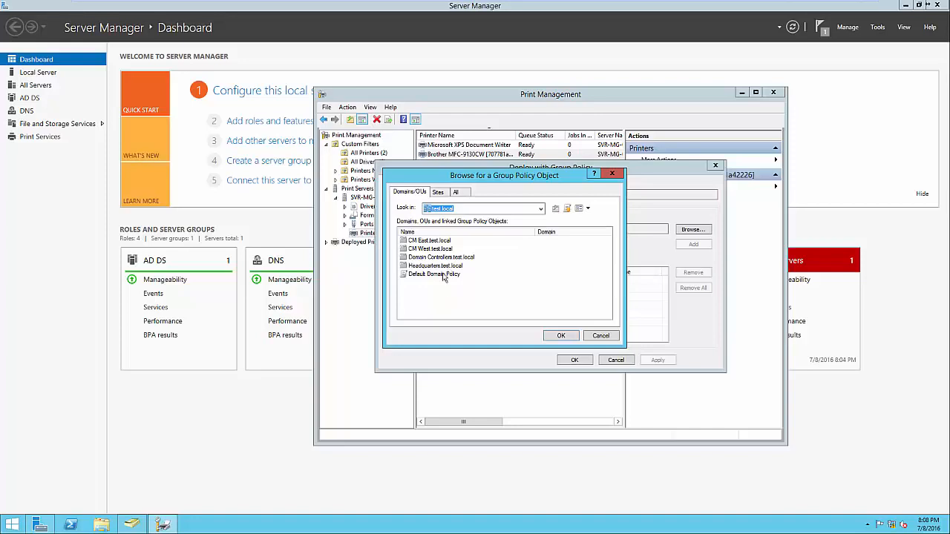
Create a new GPO named 'Printers' under Headquarters.test.local and pick it for the deployment
{"action": "double_click", "coordinate": [441, 266]}
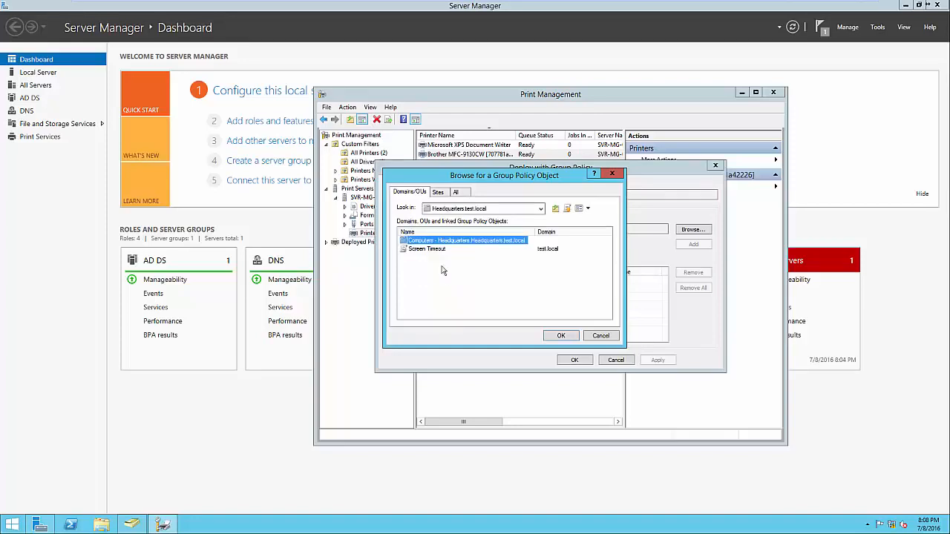
{"action": "left_click", "coordinate": [440, 272]}
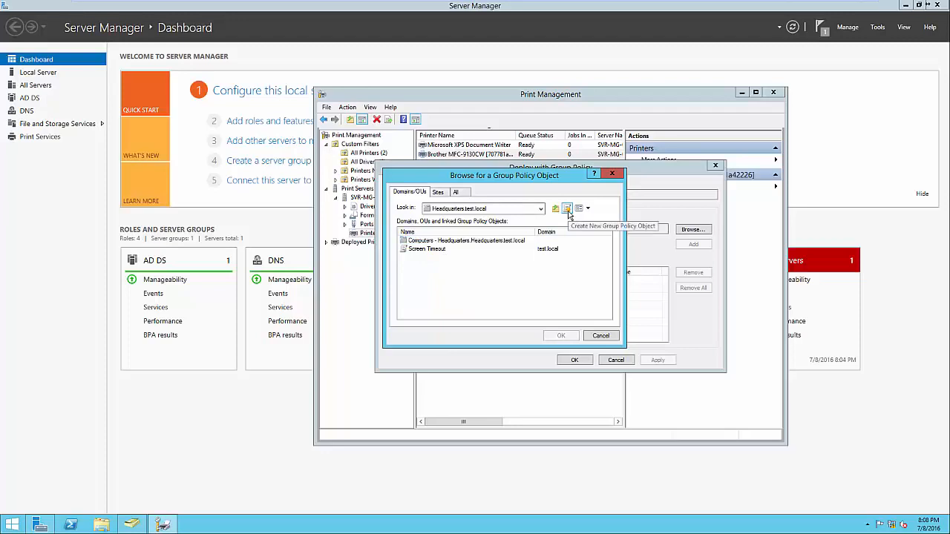
{"action": "left_click", "coordinate": [568, 211]}
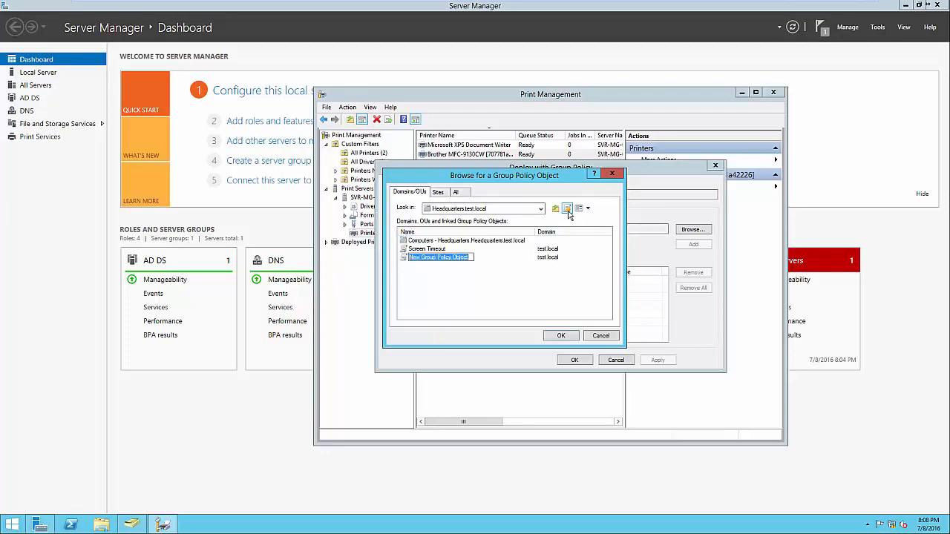
{"action": "type", "text": "Printers"}
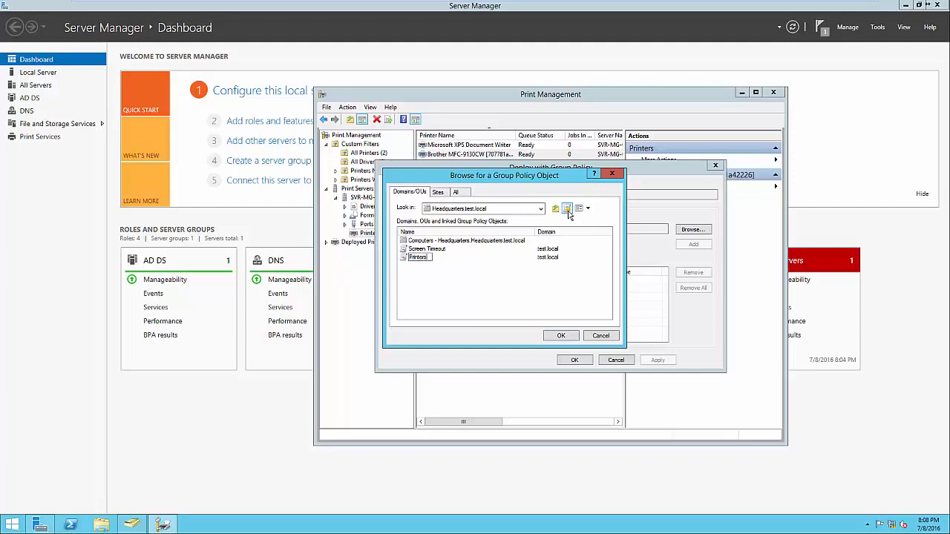
{"action": "key", "text": "Return"}
{"action": "left_click", "coordinate": [561, 336]}
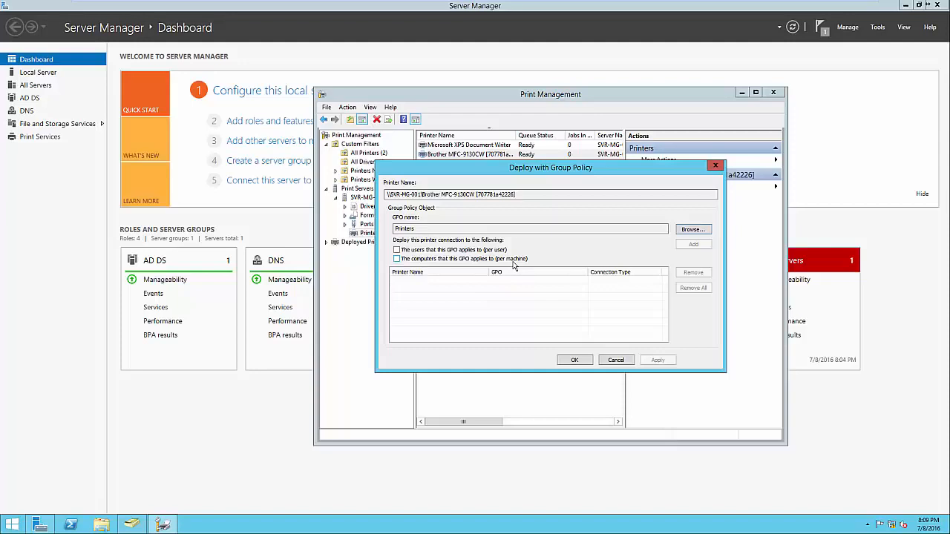
Deploy the Brother printer per-user through the Printers GPO, apply, and dismiss the success message
{"action": "left_click", "coordinate": [490, 251]}
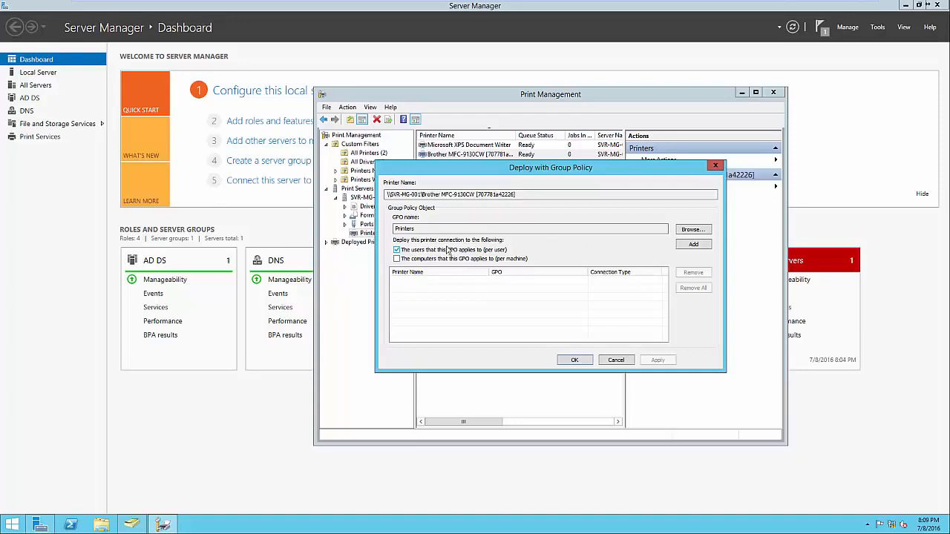
{"action": "left_click", "coordinate": [695, 245]}
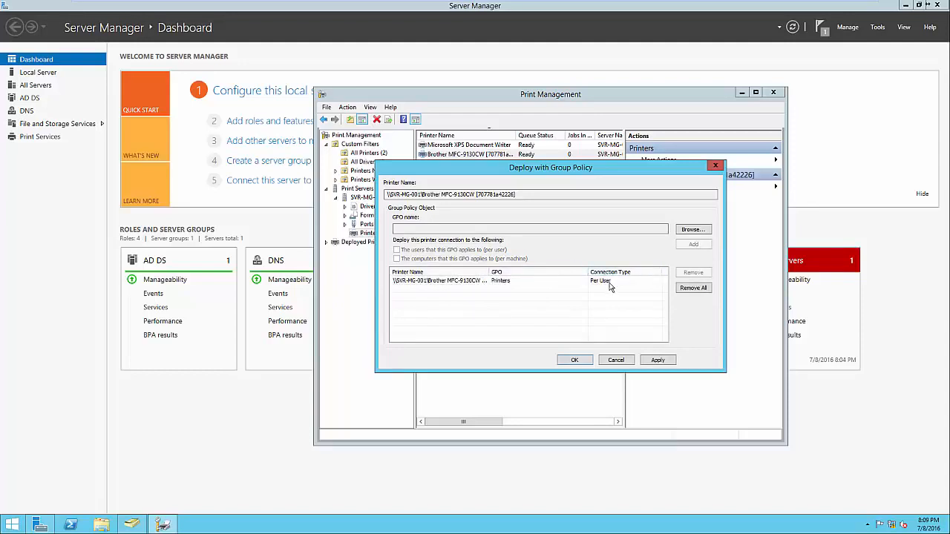
{"action": "left_click", "coordinate": [575, 360]}
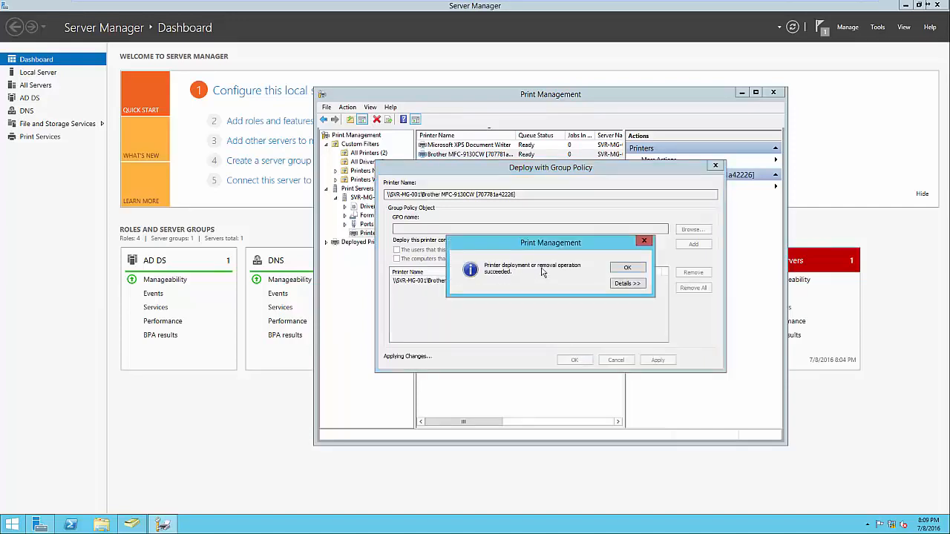
{"action": "left_click", "coordinate": [623, 283]}
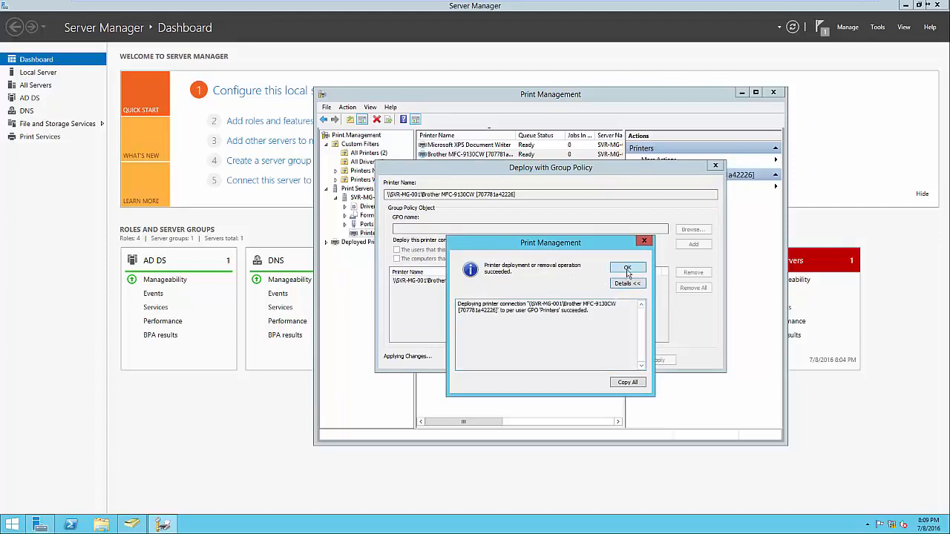
{"action": "left_click", "coordinate": [627, 267]}
{"action": "left_click", "coordinate": [583, 360]}
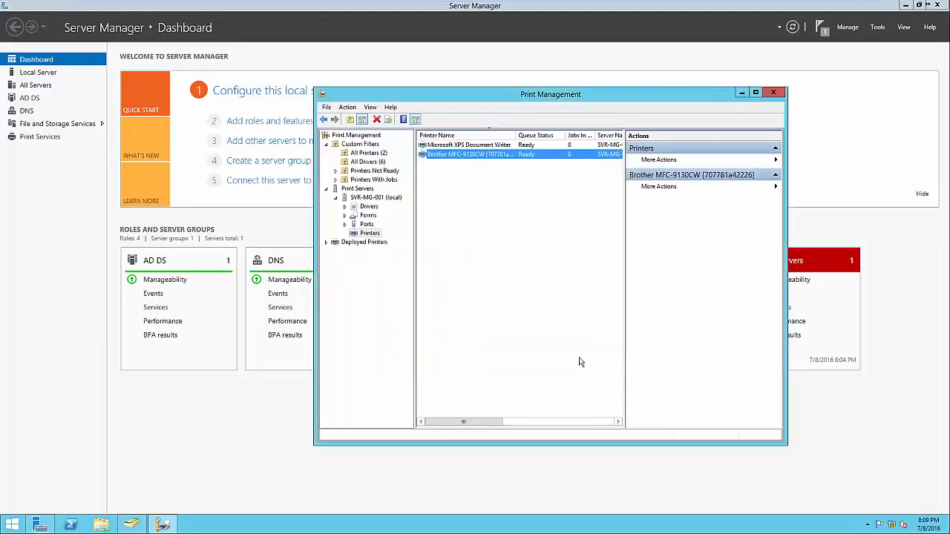
Open Group Policy Management and view the Printers GPO's settings listing the Brother printer connection
{"action": "left_click", "coordinate": [197, 435]}
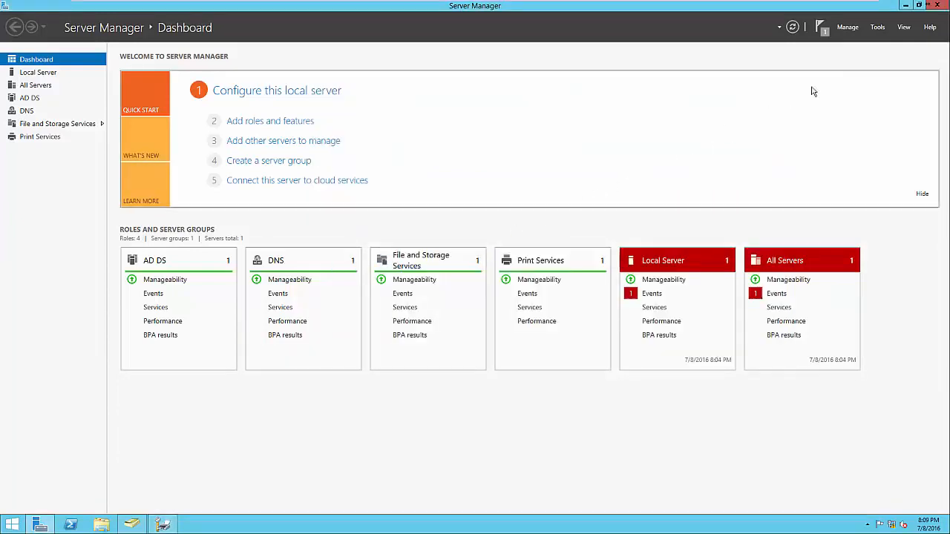
{"action": "left_click", "coordinate": [878, 30]}
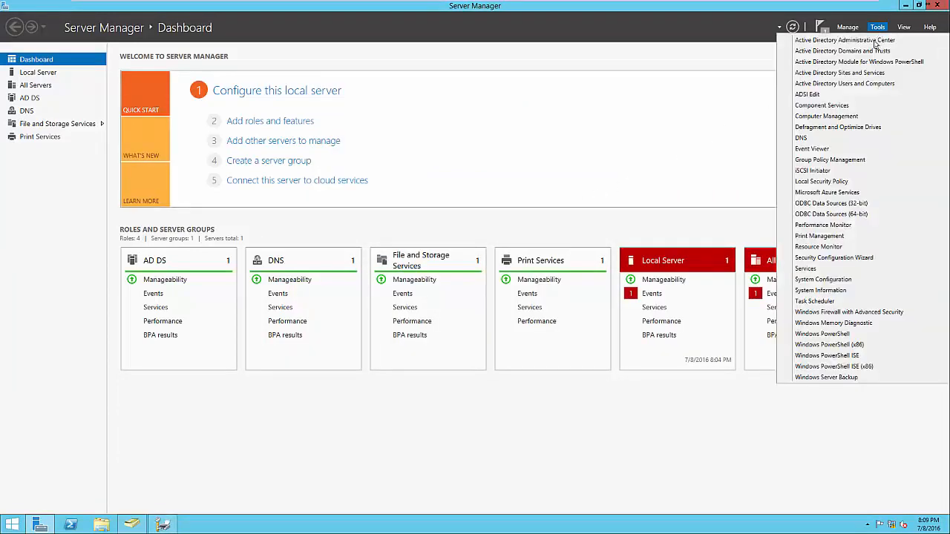
{"action": "left_click", "coordinate": [832, 162]}
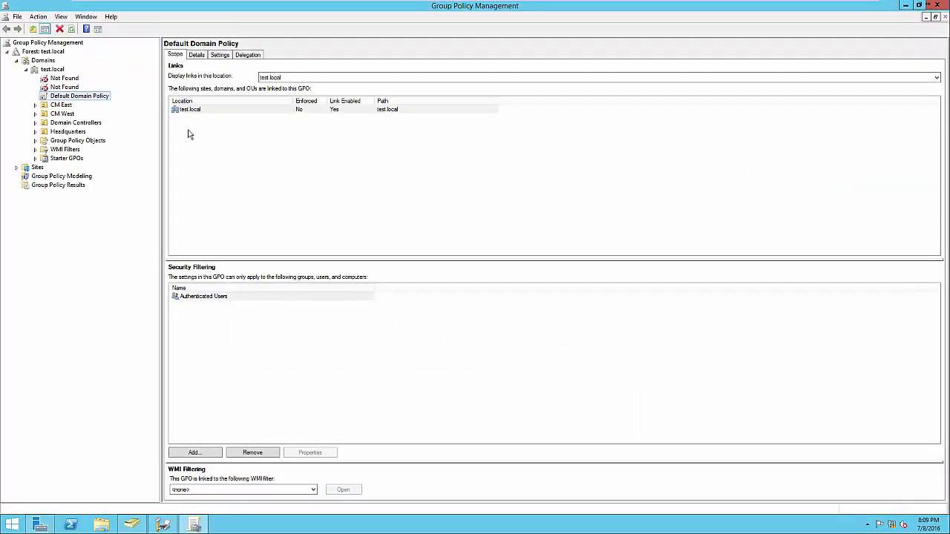
{"action": "left_click", "coordinate": [35, 131]}
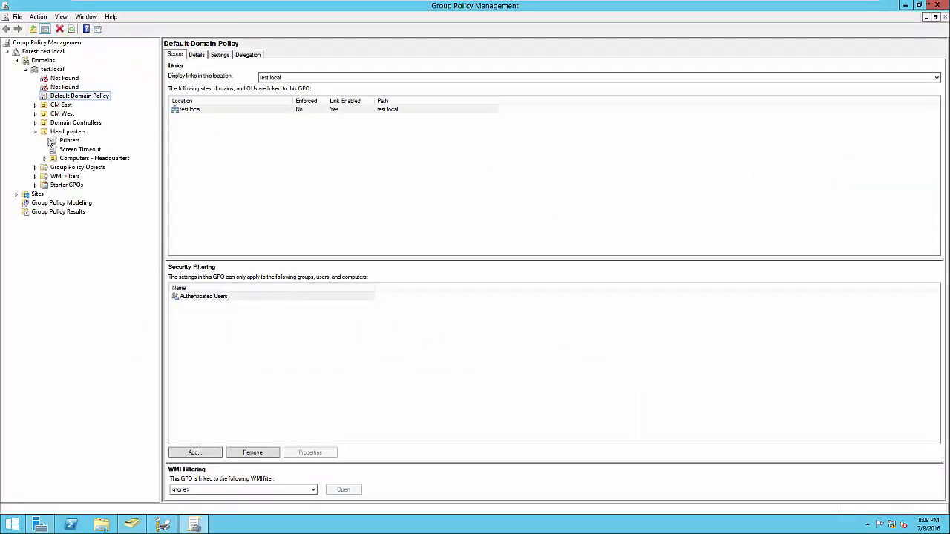
{"action": "left_click", "coordinate": [69, 140]}
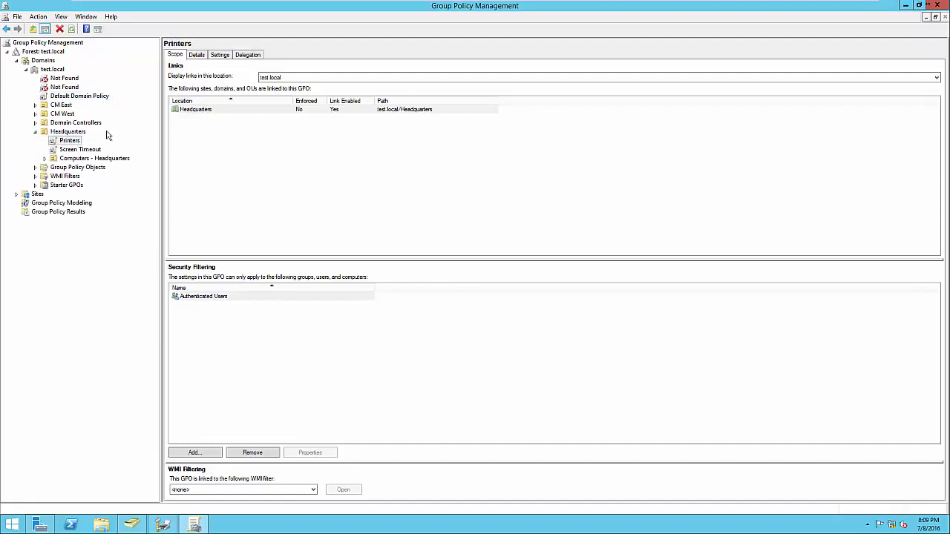
{"action": "left_click", "coordinate": [223, 58]}
{"action": "left_click", "coordinate": [545, 195]}
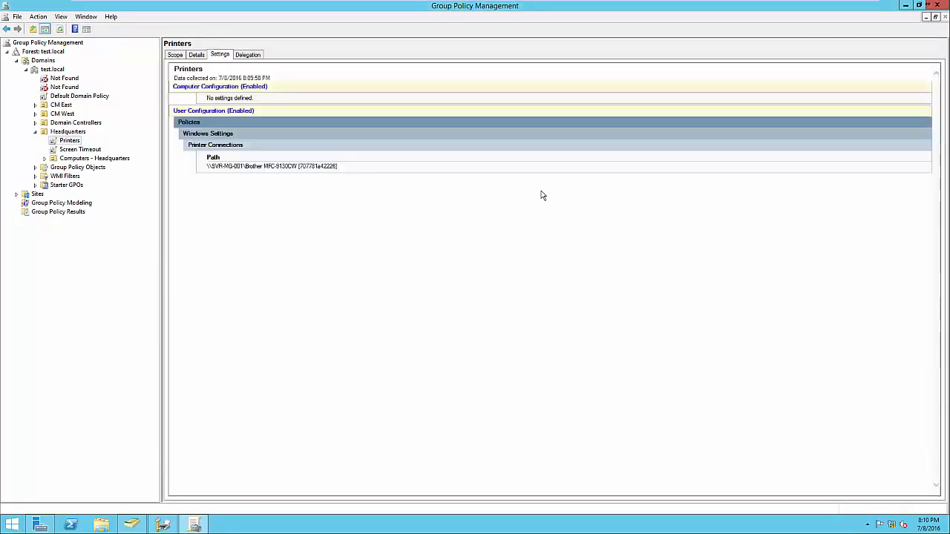
{"action": "left_click_drag", "start_coordinate": [344, 166], "coordinate": [207, 167]}
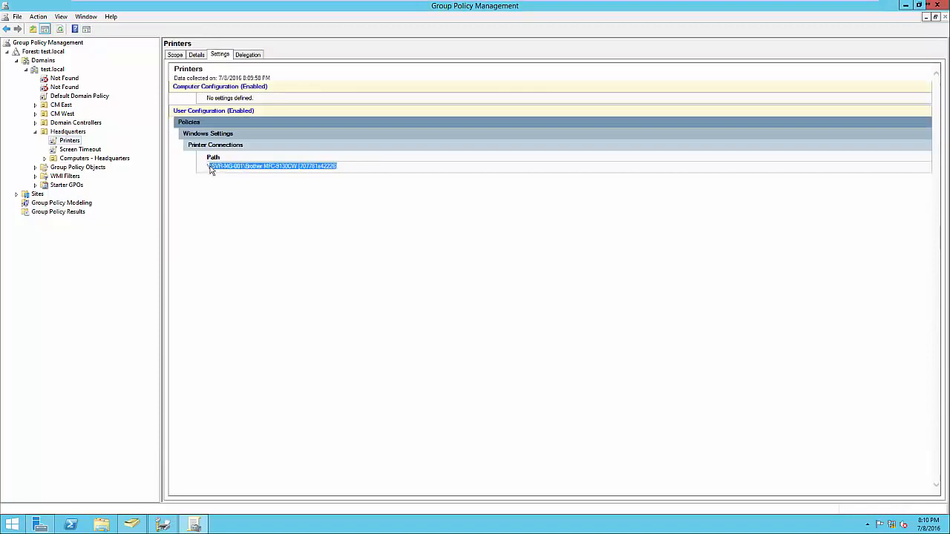
{"action": "left_click", "coordinate": [224, 183]}
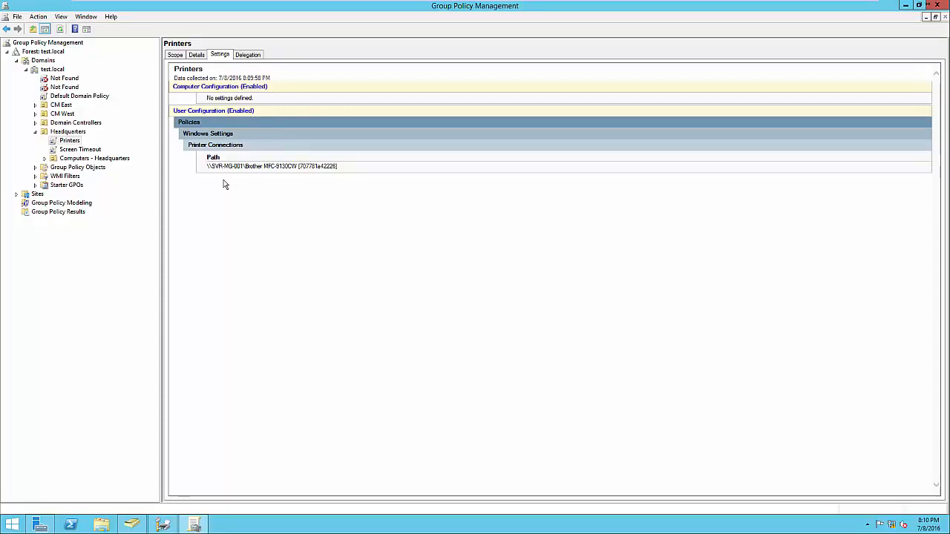
Close Group Policy Management, then bring Print Management forward and deselect the Brother printer
{"action": "left_click", "coordinate": [938, 6]}
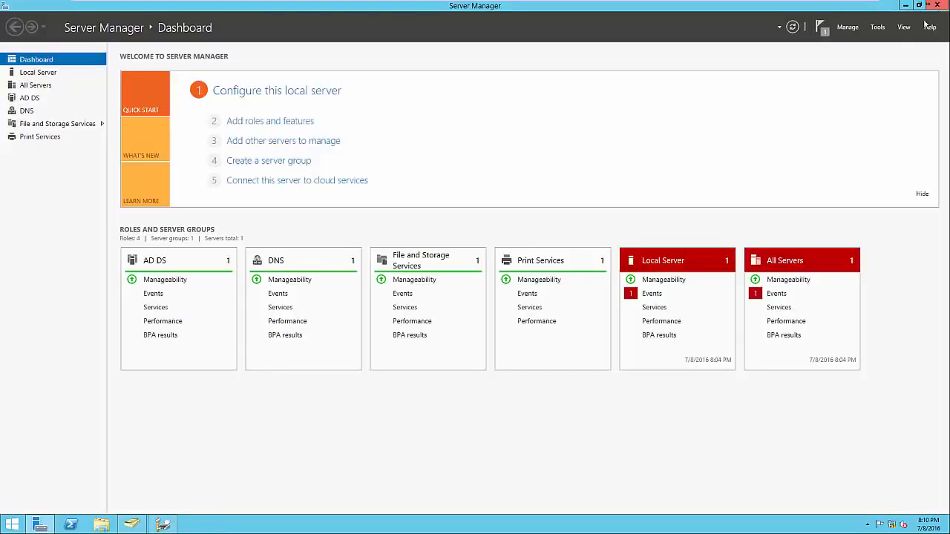
{"action": "left_click", "coordinate": [164, 524]}
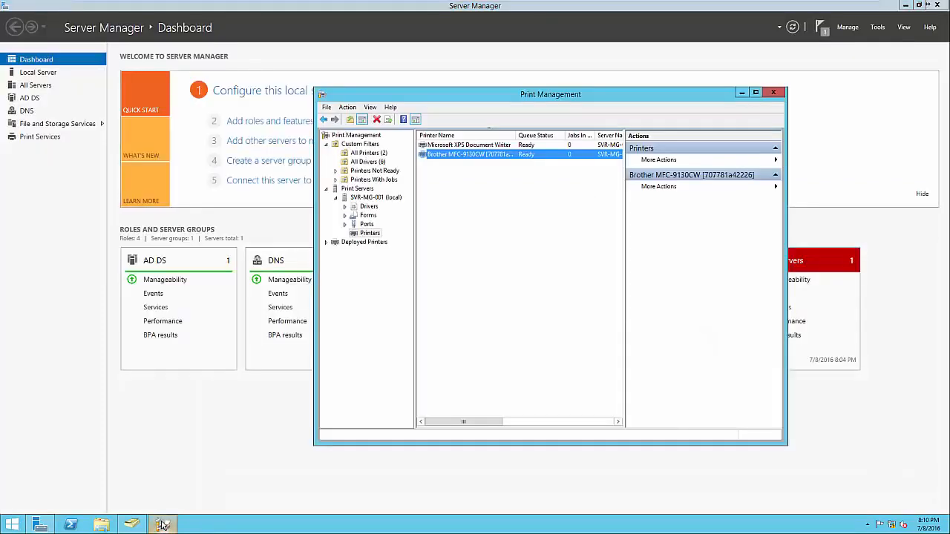
{"action": "left_click", "coordinate": [434, 409]}
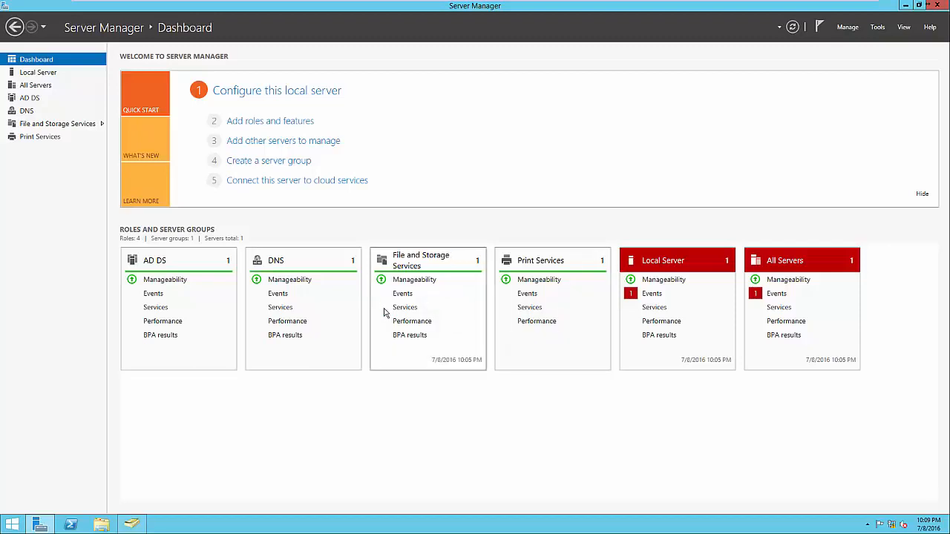
{"action": "left_click", "coordinate": [283, 122]}
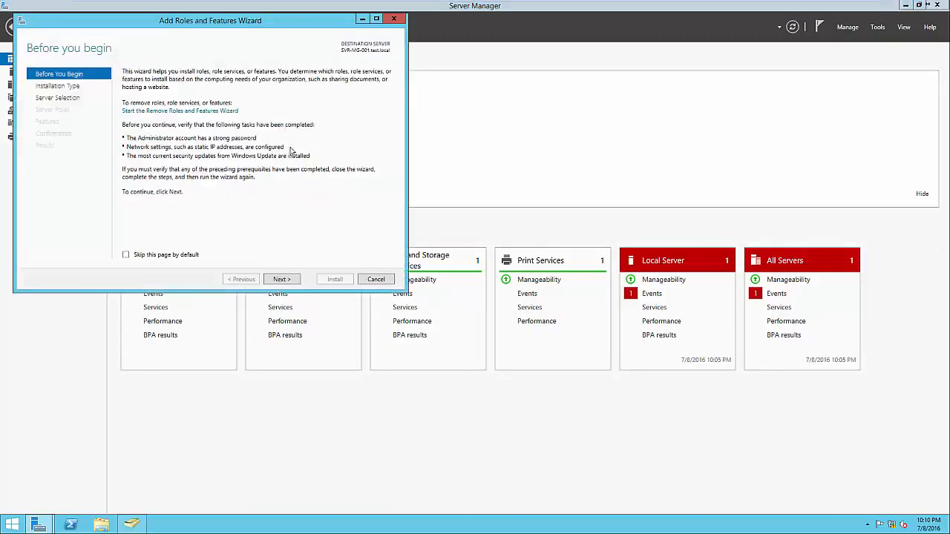
{"action": "left_click", "coordinate": [284, 280]}
{"action": "left_click", "coordinate": [283, 280]}
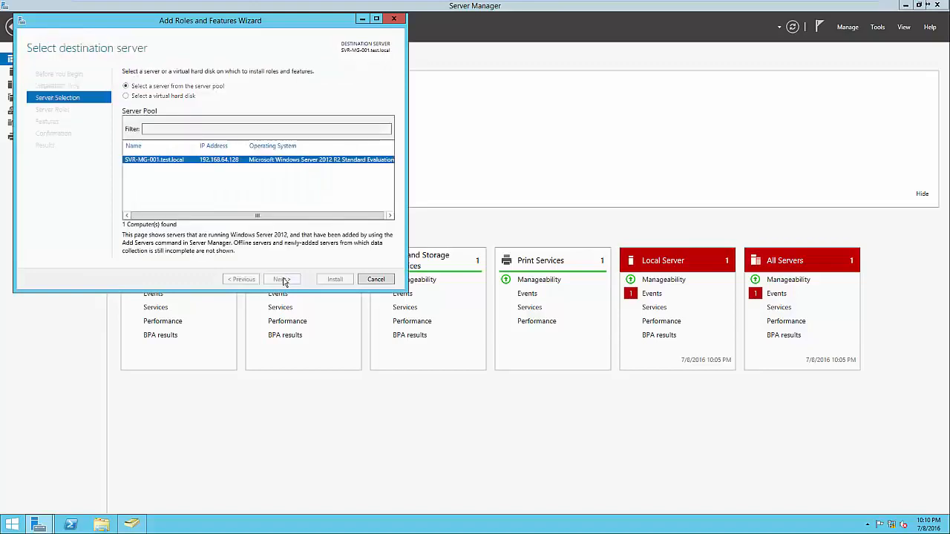
{"action": "left_click", "coordinate": [282, 279]}
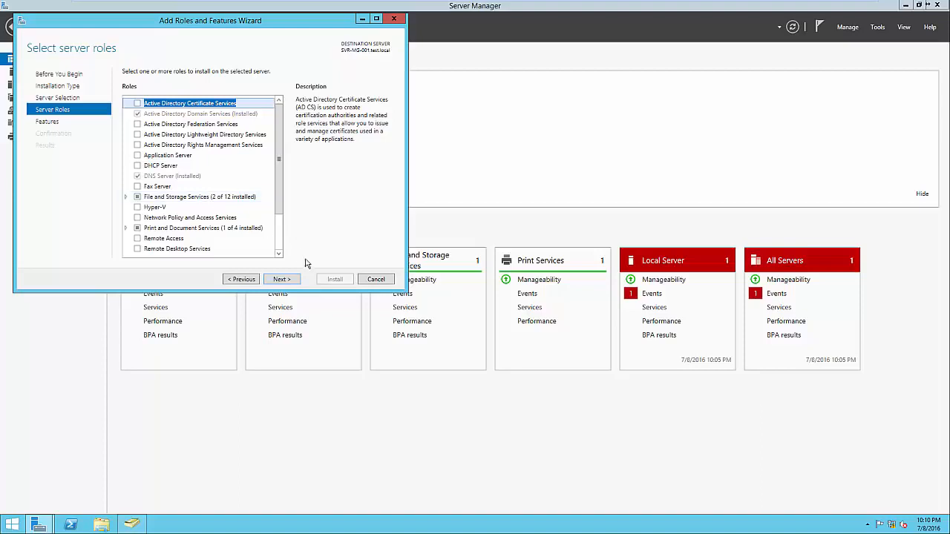
{"action": "left_click", "coordinate": [375, 280]}
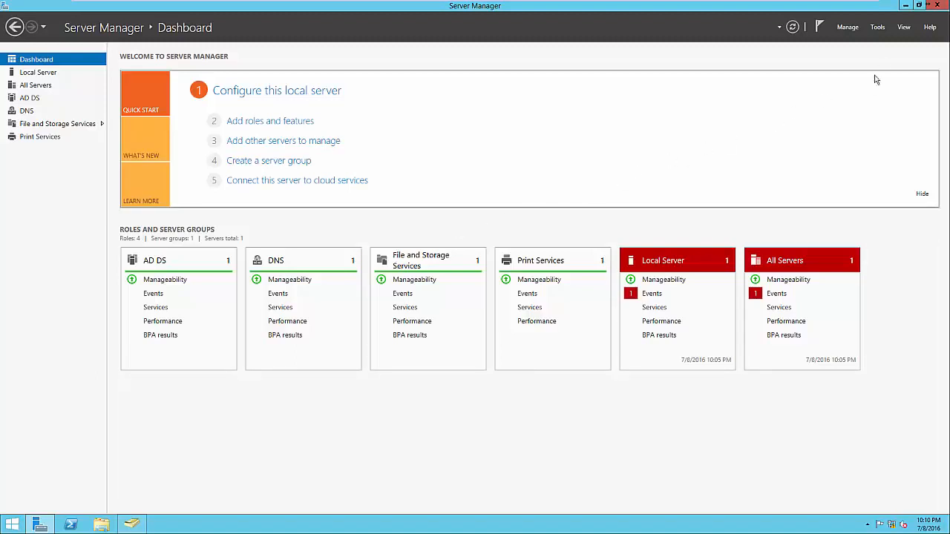
Open File and Storage Services and browse Disks, Volumes, then Shares (NETLOGON, print$, SYSVOL)
{"action": "left_click", "coordinate": [878, 27]}
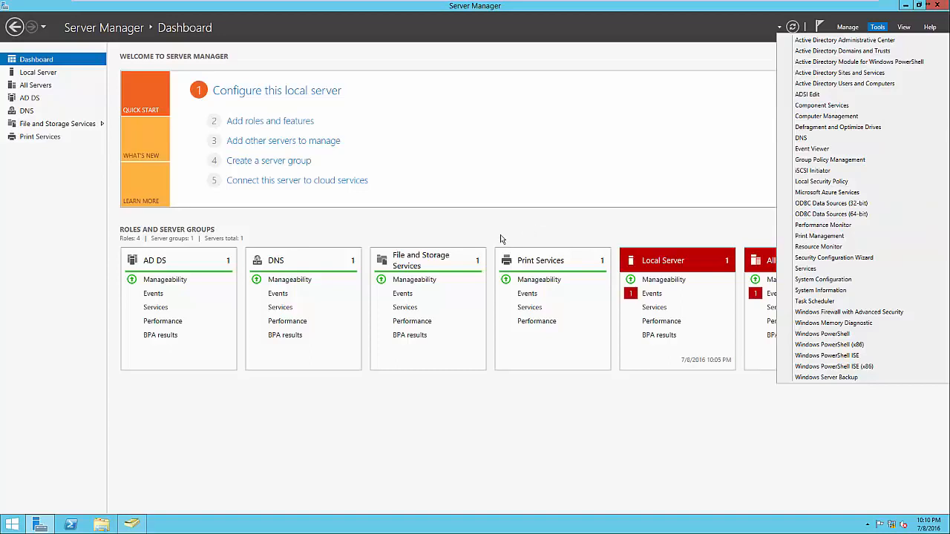
{"action": "left_click", "coordinate": [472, 233]}
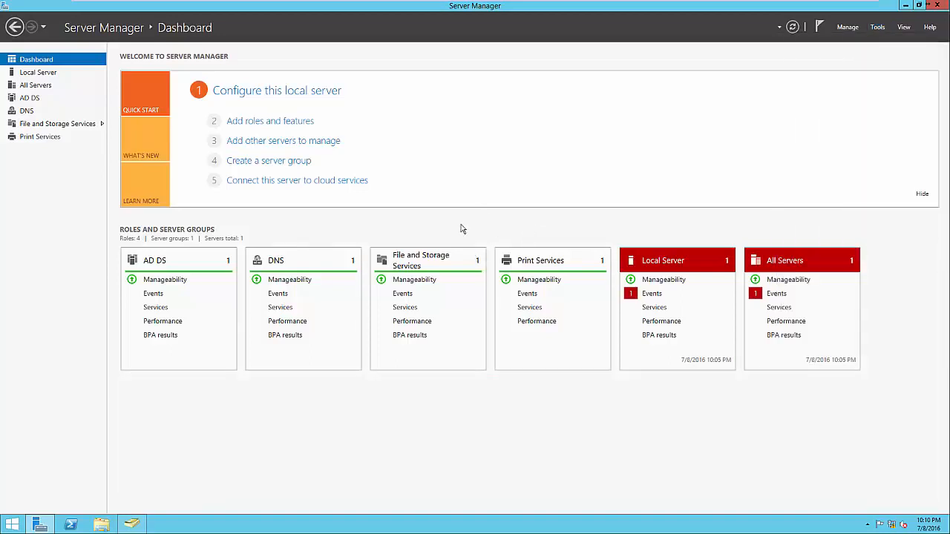
{"action": "left_click", "coordinate": [427, 261]}
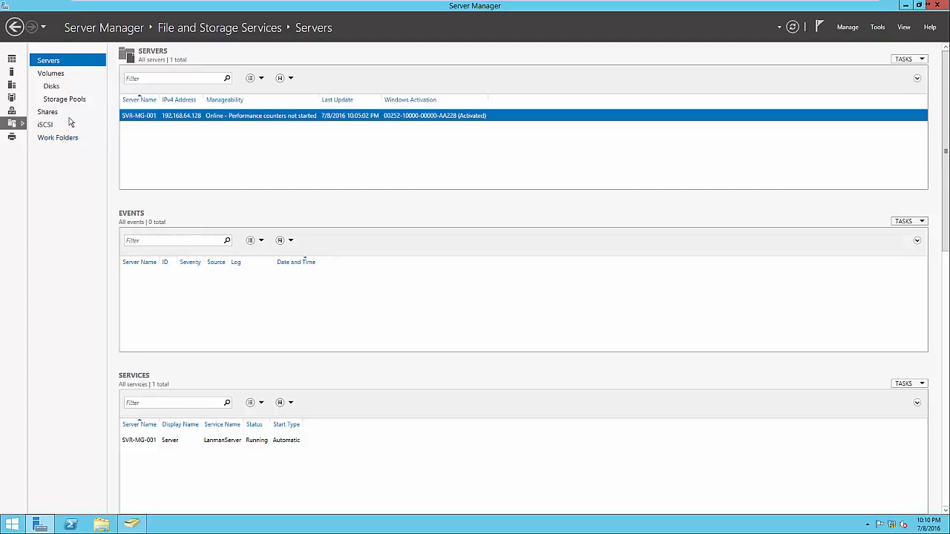
{"action": "left_click", "coordinate": [54, 87]}
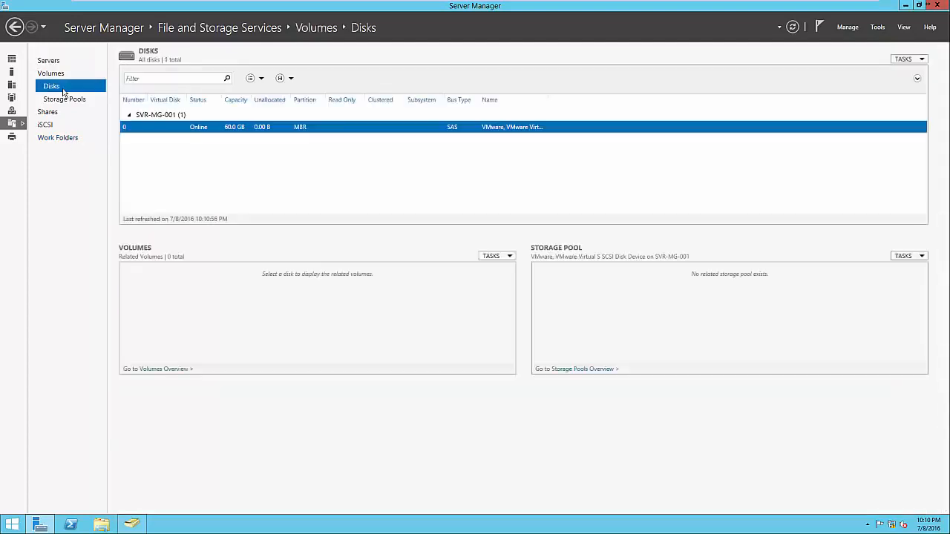
{"action": "left_click", "coordinate": [51, 74]}
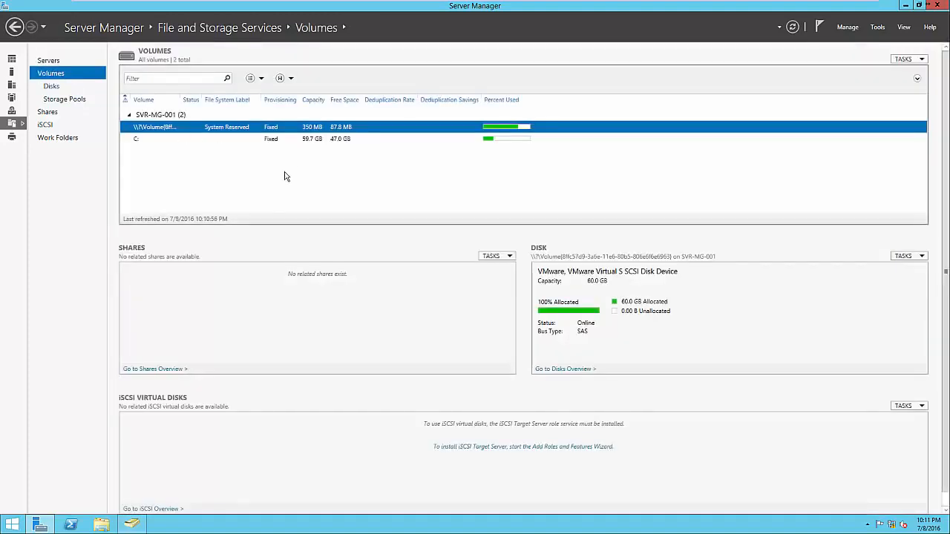
{"action": "left_click", "coordinate": [48, 114]}
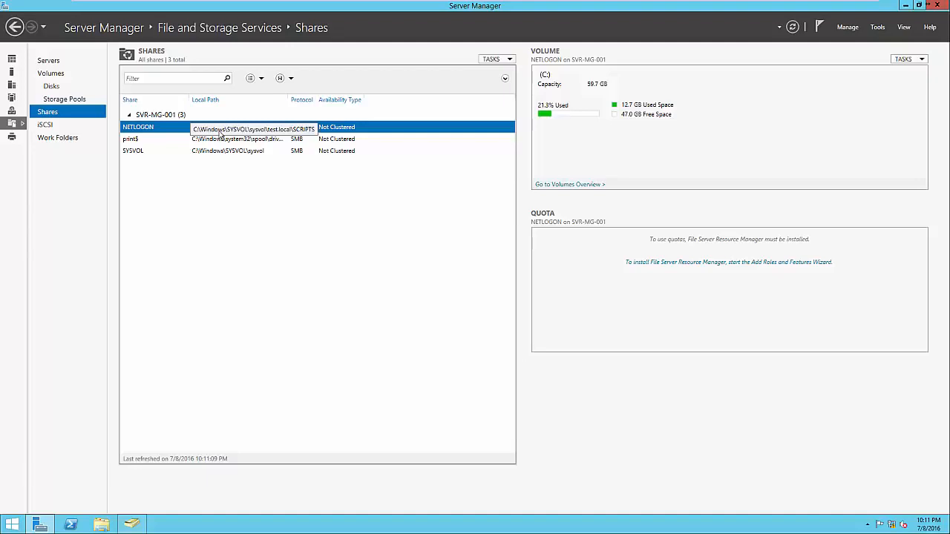
Start a new share from the Shares list and move the New Share Wizard aside
{"action": "right_click", "coordinate": [218, 185]}
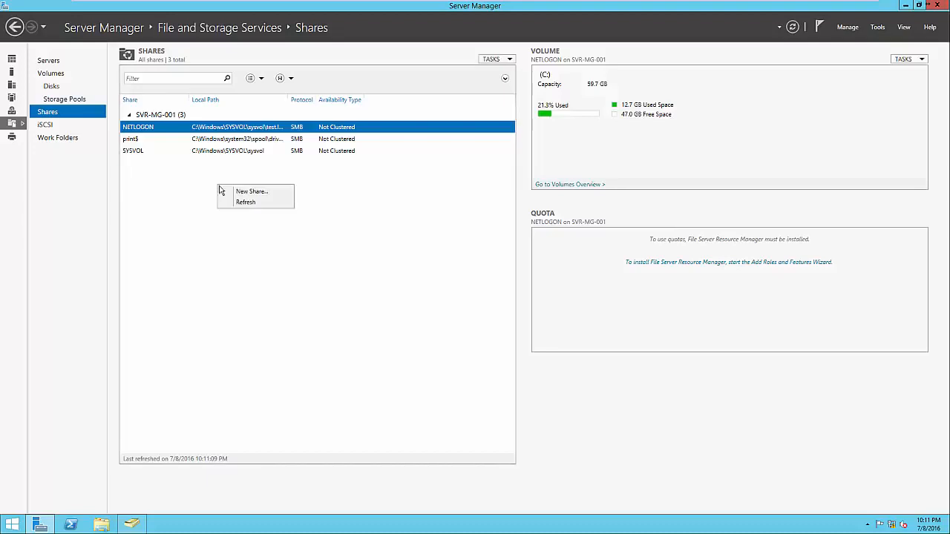
{"action": "left_click", "coordinate": [228, 191]}
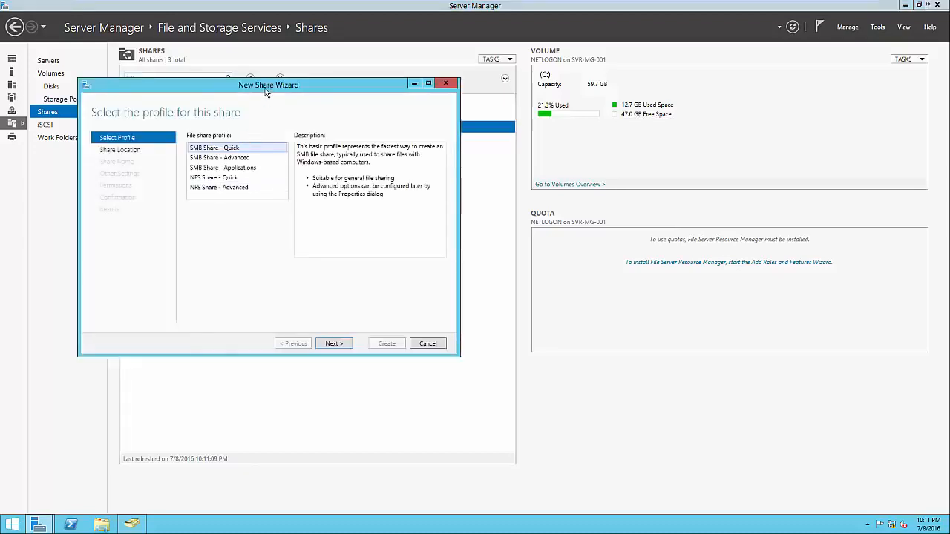
{"action": "left_click_drag", "start_coordinate": [265, 89], "coordinate": [541, 140]}
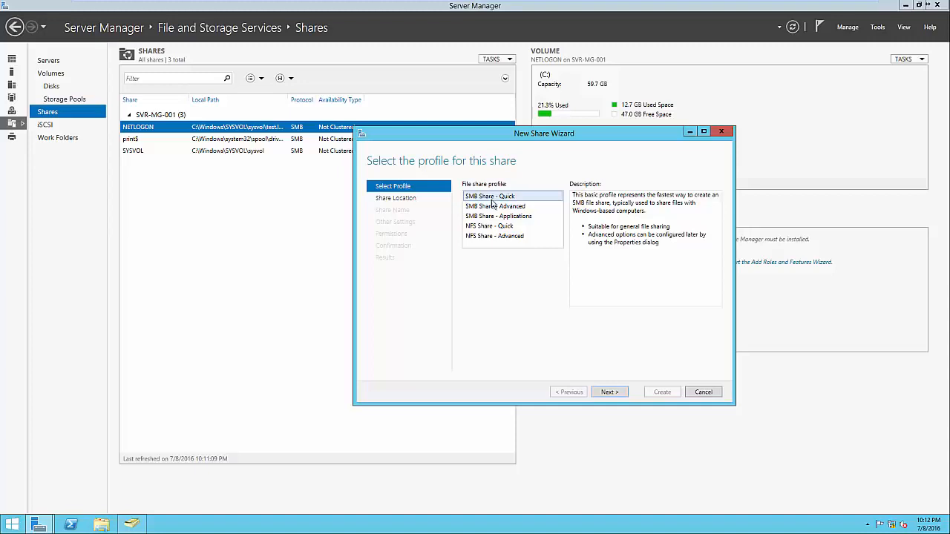
Choose the SMB Share - Quick profile and keep SVR-MG-001 volume C: as the location
{"action": "left_click", "coordinate": [499, 227]}
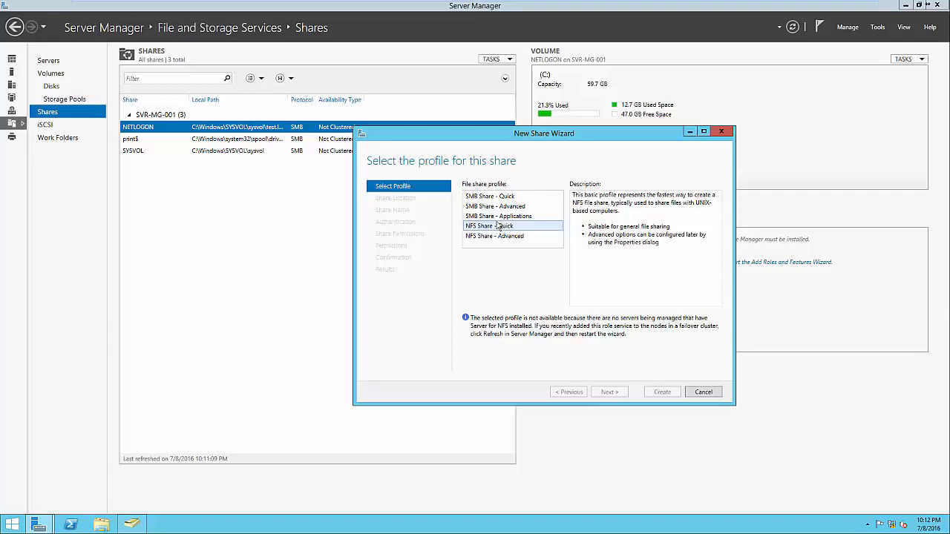
{"action": "left_click", "coordinate": [494, 199]}
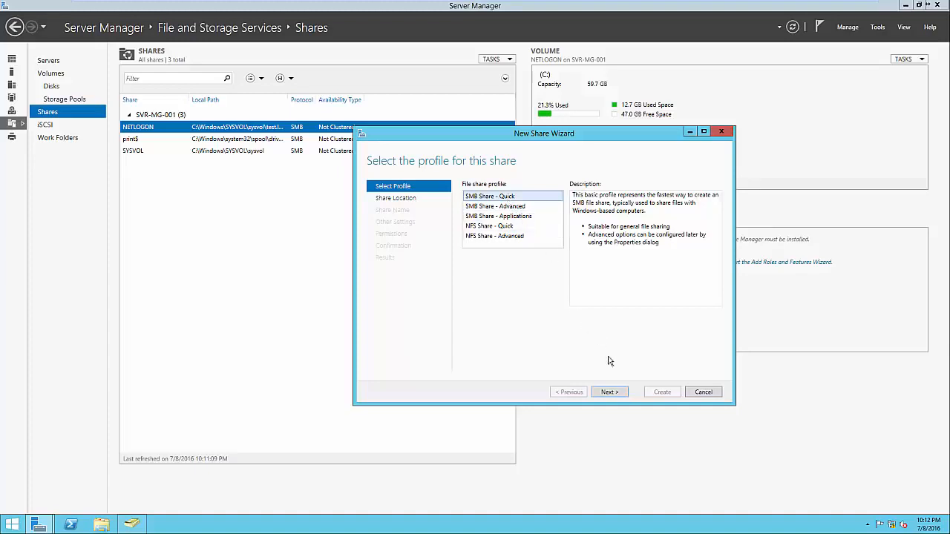
{"action": "left_click", "coordinate": [613, 392]}
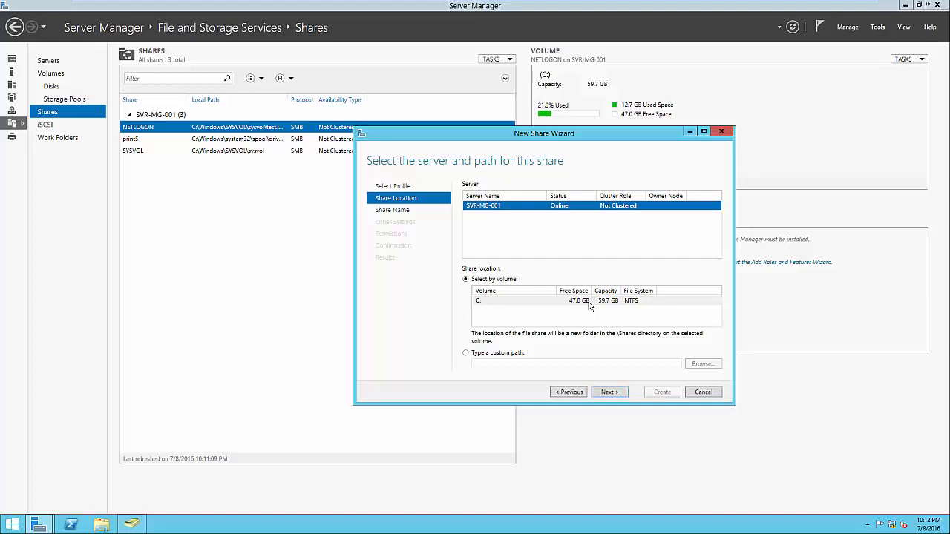
{"action": "left_click", "coordinate": [607, 391]}
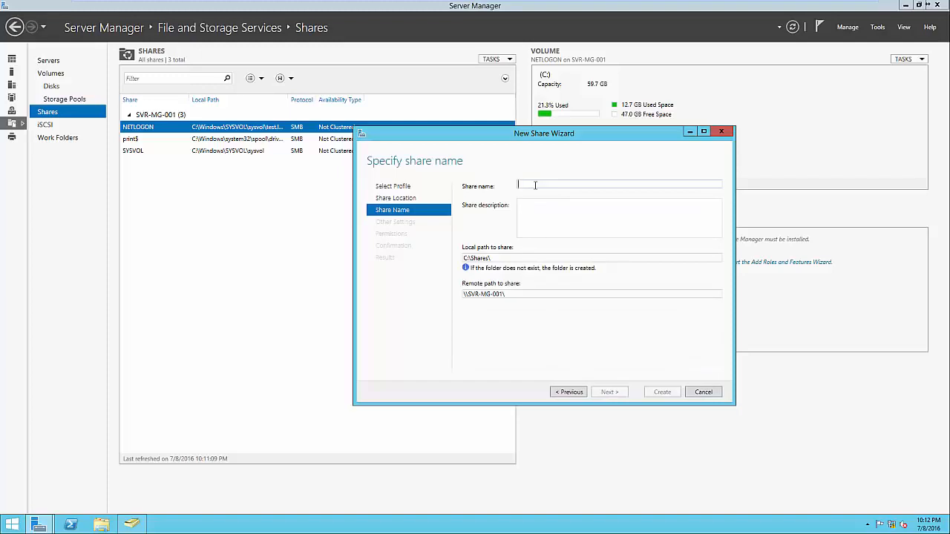
Name the share 'Public', review its C:\Shares\Public local and remote paths, and continue
{"action": "type", "text": "Public"}
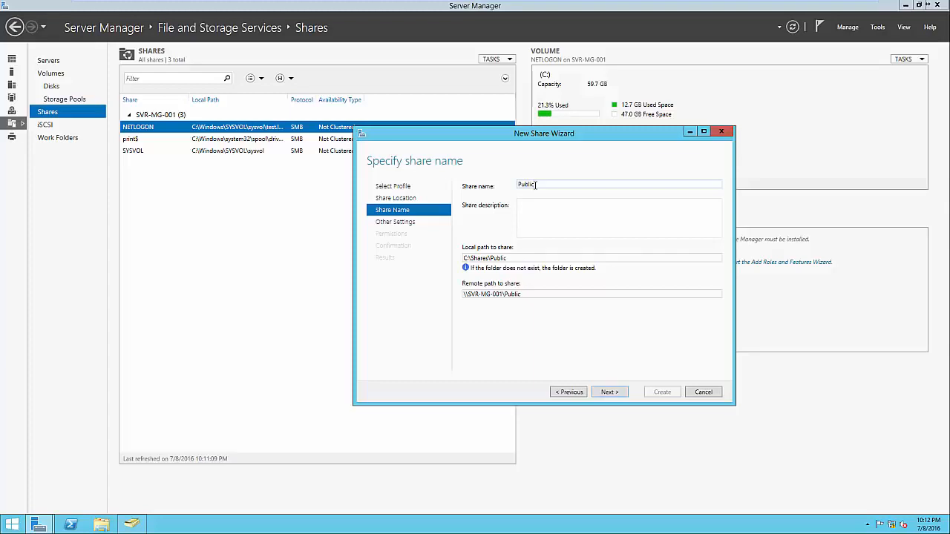
{"action": "left_click", "coordinate": [550, 219]}
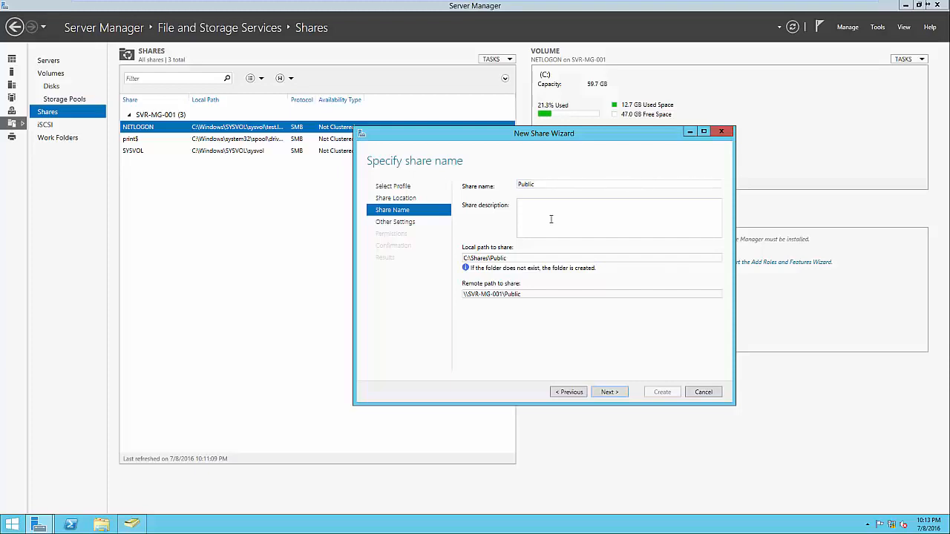
{"action": "left_click", "coordinate": [522, 258]}
{"action": "left_click", "coordinate": [521, 257]}
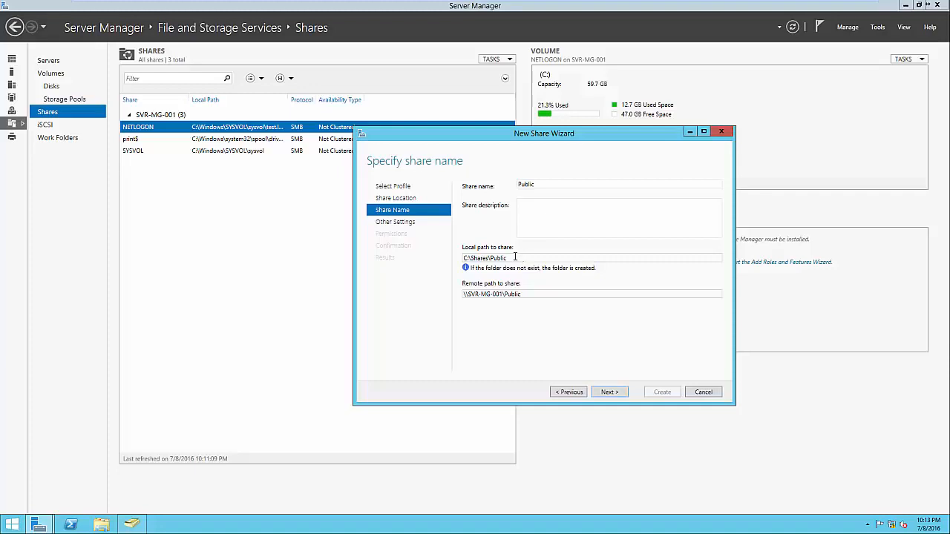
{"action": "triple_click", "coordinate": [532, 292]}
{"action": "left_click", "coordinate": [532, 292]}
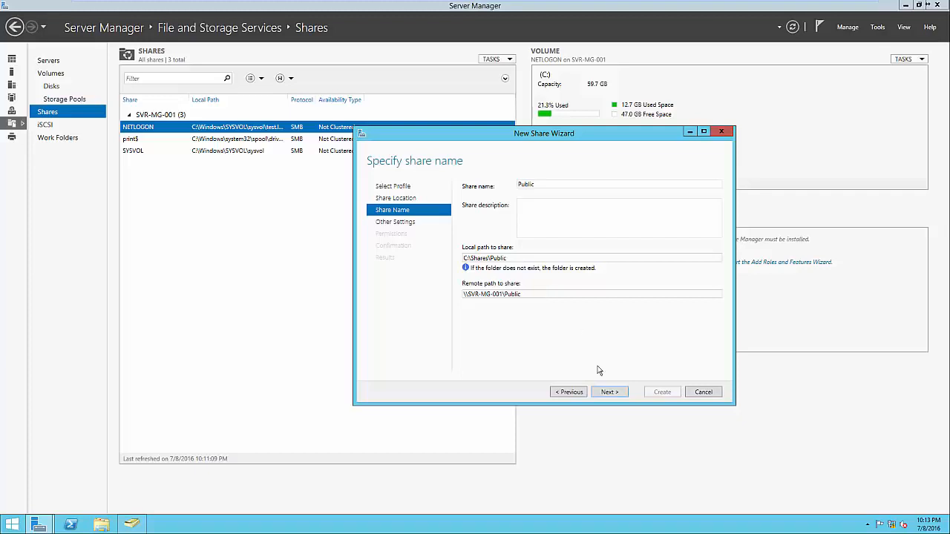
{"action": "left_click", "coordinate": [607, 392]}
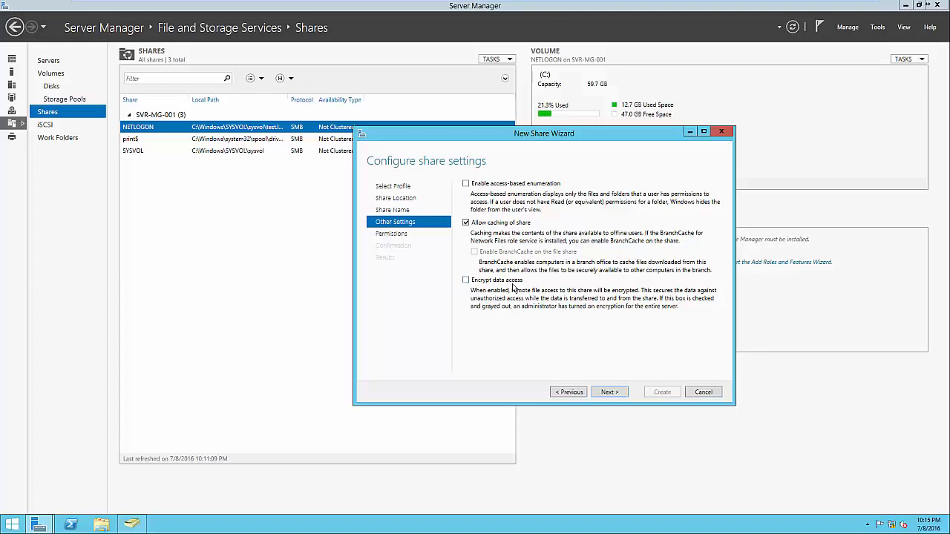
Keep the default settings and Administrators/SYSTEM permissions, create the Public share, and close the wizard
{"action": "left_click", "coordinate": [607, 393]}
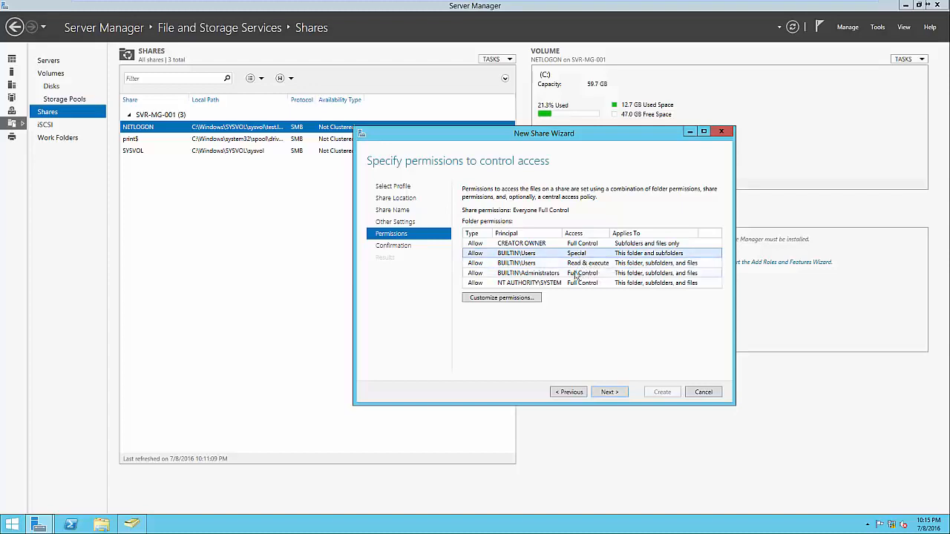
{"action": "left_click", "coordinate": [551, 274]}
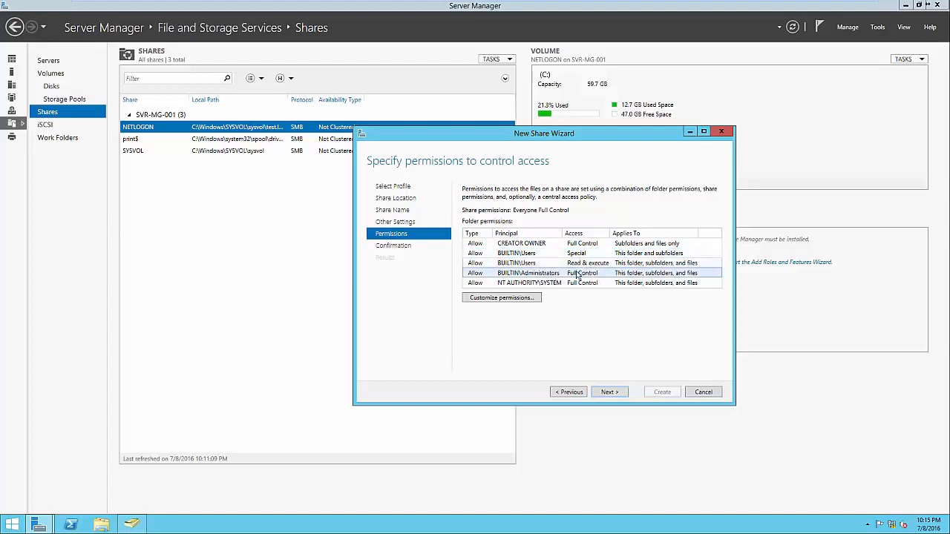
{"action": "left_click", "coordinate": [559, 285]}
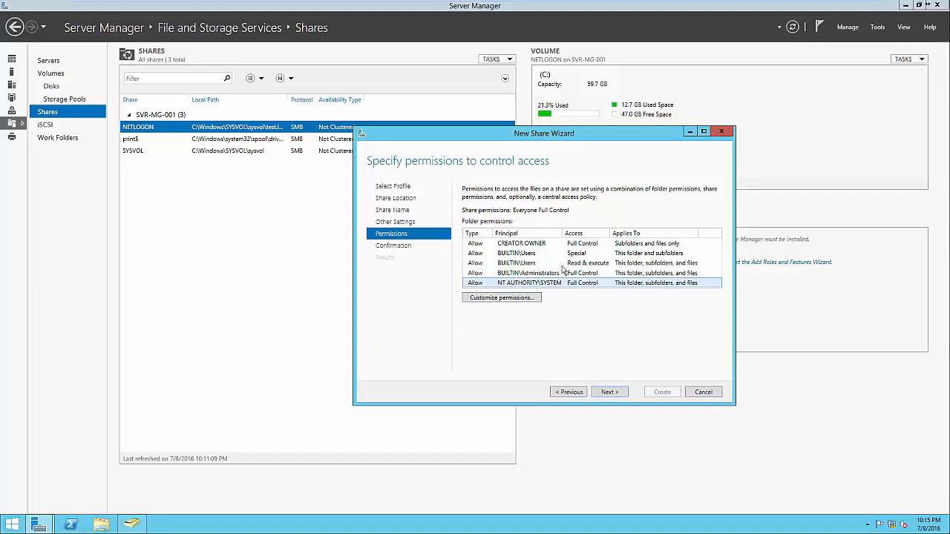
{"action": "left_click", "coordinate": [609, 391]}
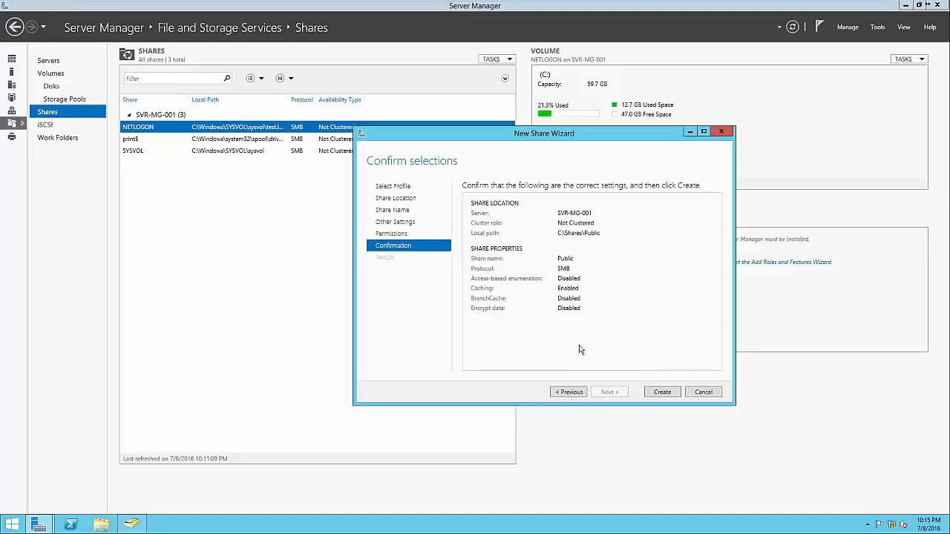
{"action": "left_click", "coordinate": [656, 394]}
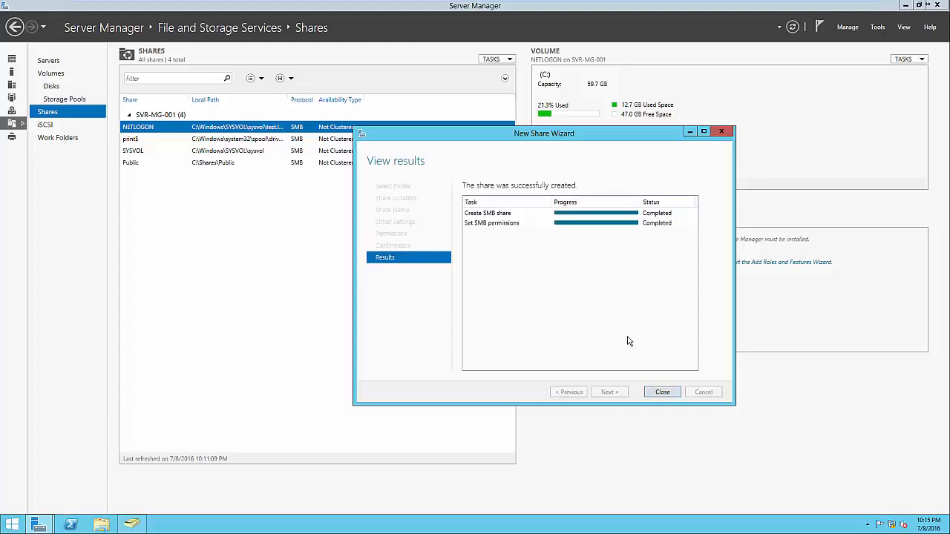
{"action": "left_click", "coordinate": [657, 392]}
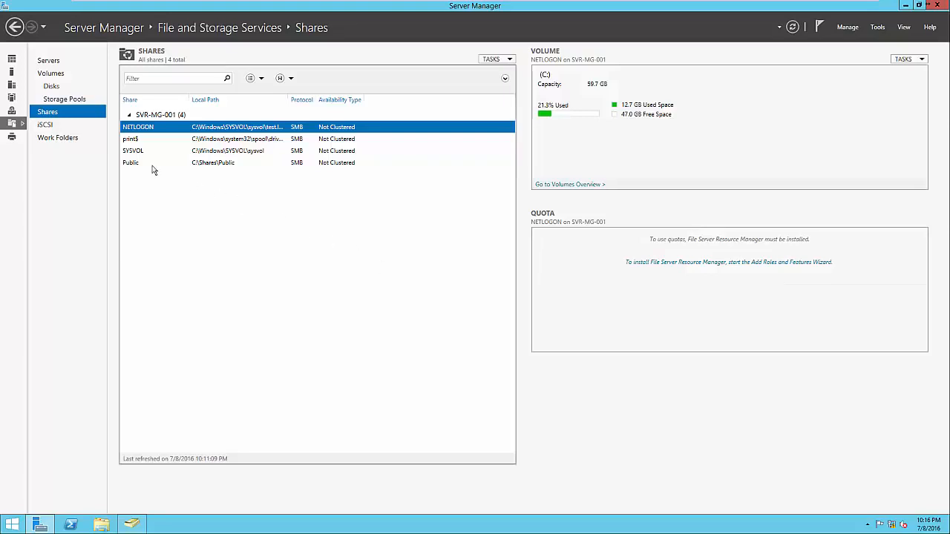
{"action": "left_click", "coordinate": [309, 170]}
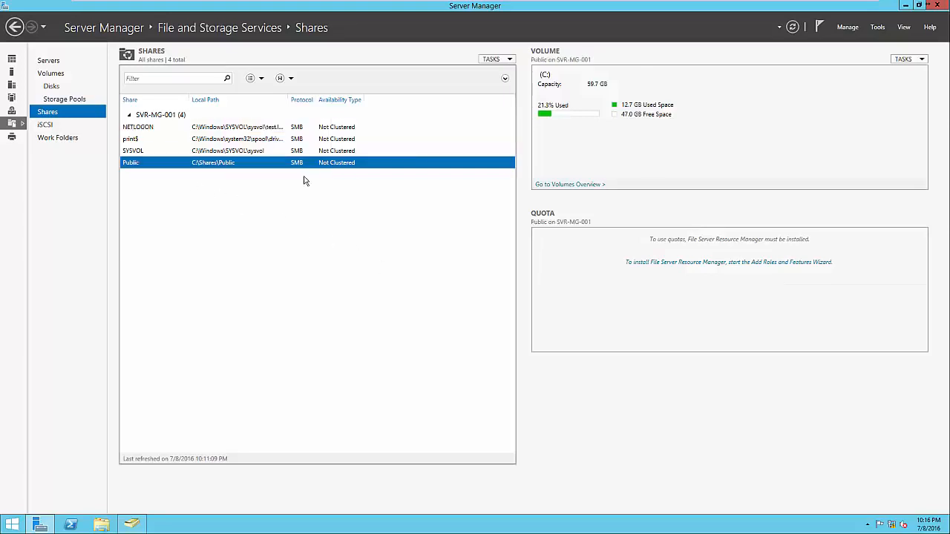
{"action": "left_click", "coordinate": [104, 524]}
{"action": "left_click", "coordinate": [359, 207]}
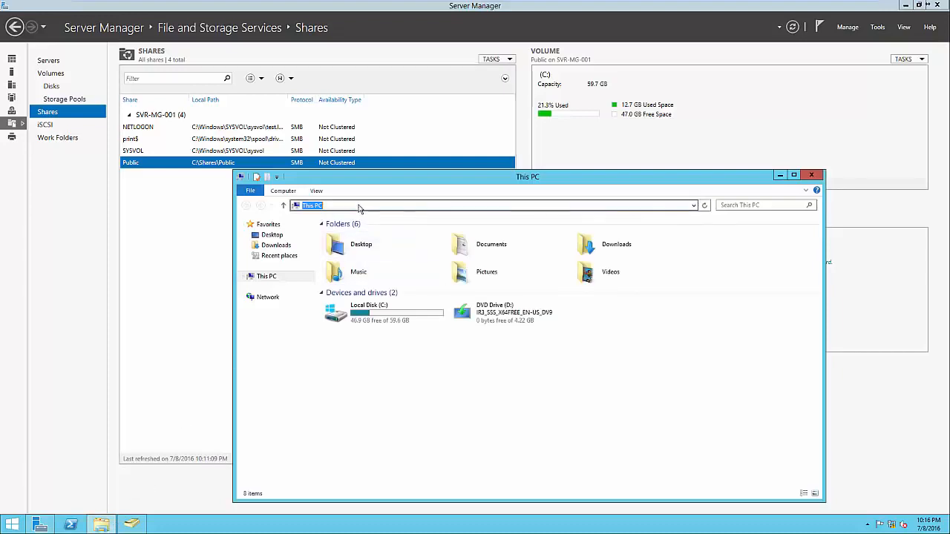
{"action": "type", "text": "\\\\SVR-0"}
{"action": "key", "text": "BackSpace"}
{"action": "type", "text": "MG-001\\"}
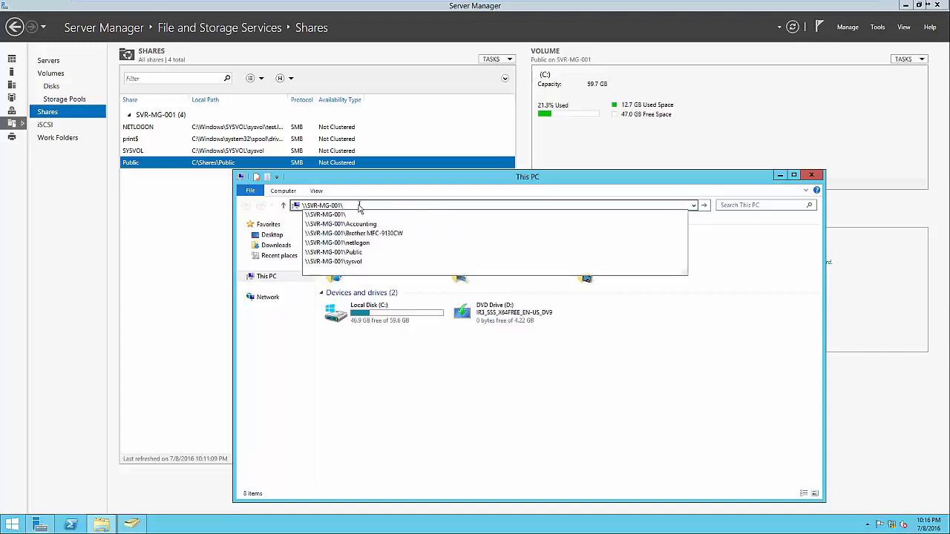
{"action": "type", "text": "Public"}
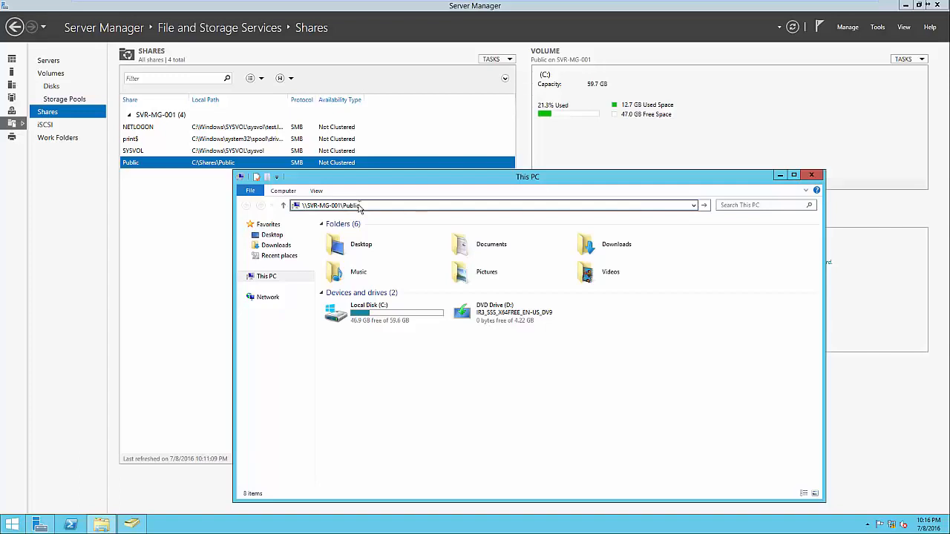
{"action": "key", "text": "Return"}
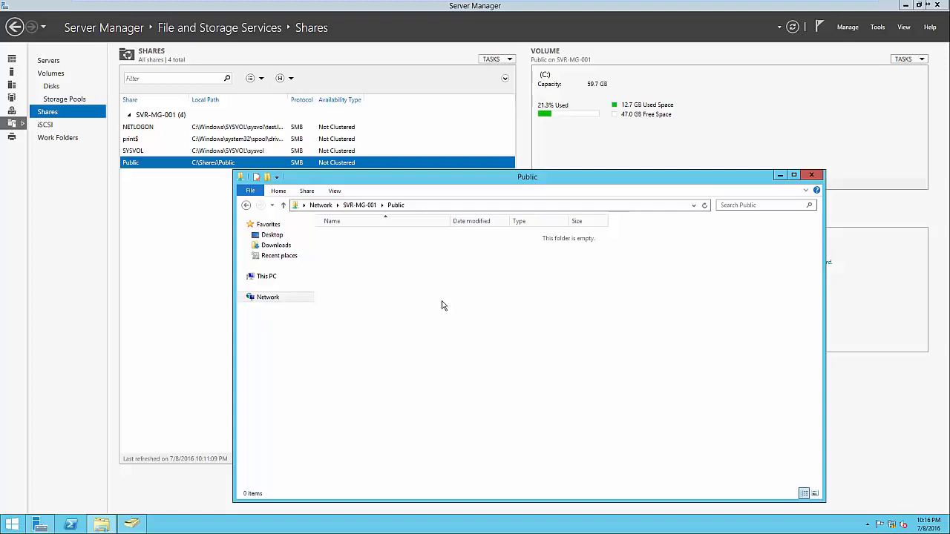
{"action": "left_click", "coordinate": [813, 177]}
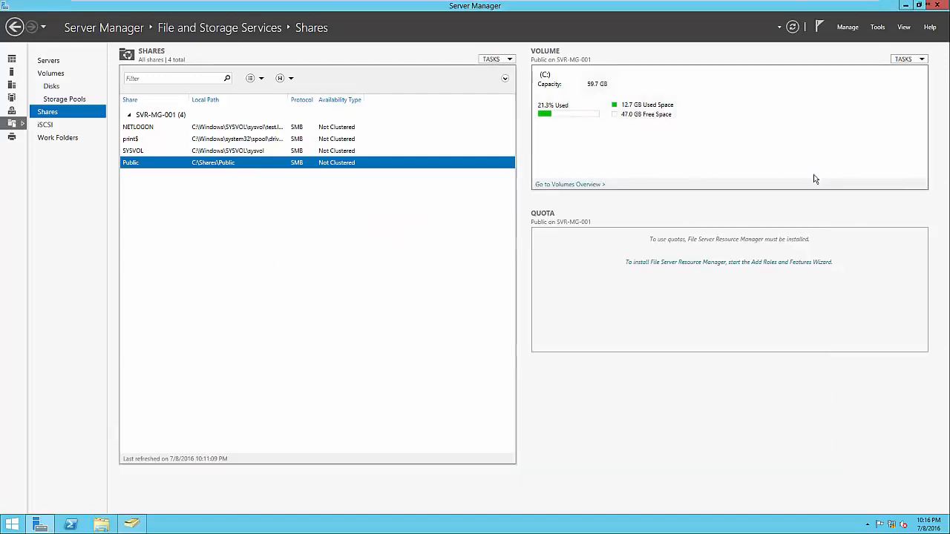
{"action": "right_click", "coordinate": [421, 198]}
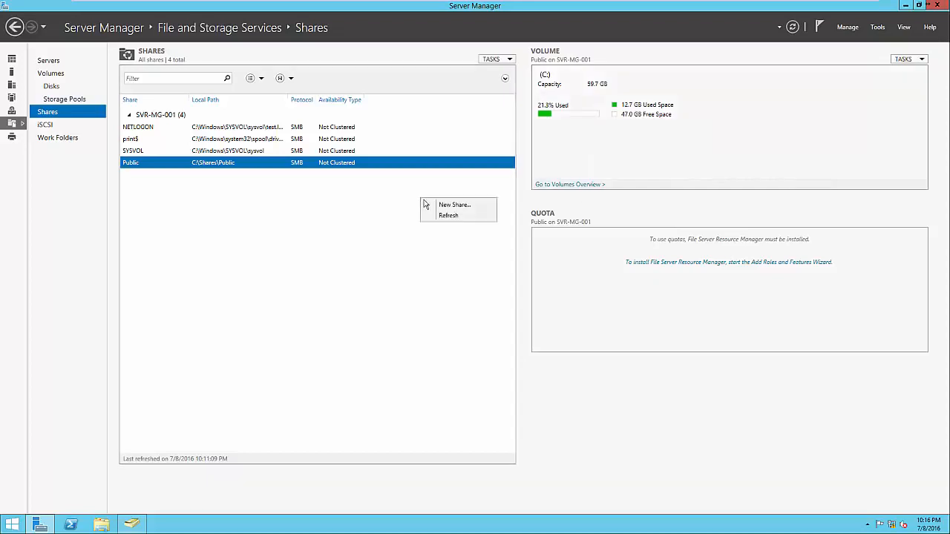
Start a new SMB Share - Quick on the default server and volume
{"action": "left_click", "coordinate": [436, 206]}
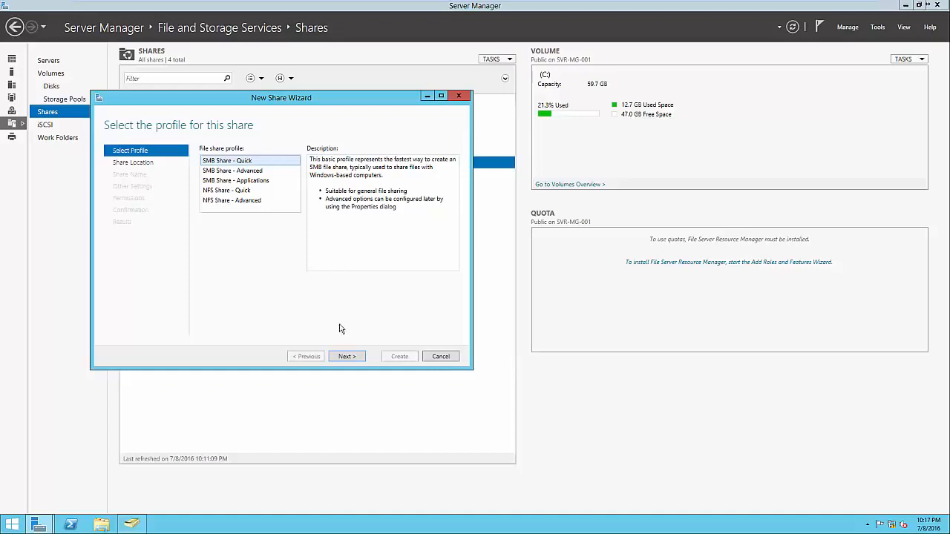
{"action": "left_click", "coordinate": [346, 357]}
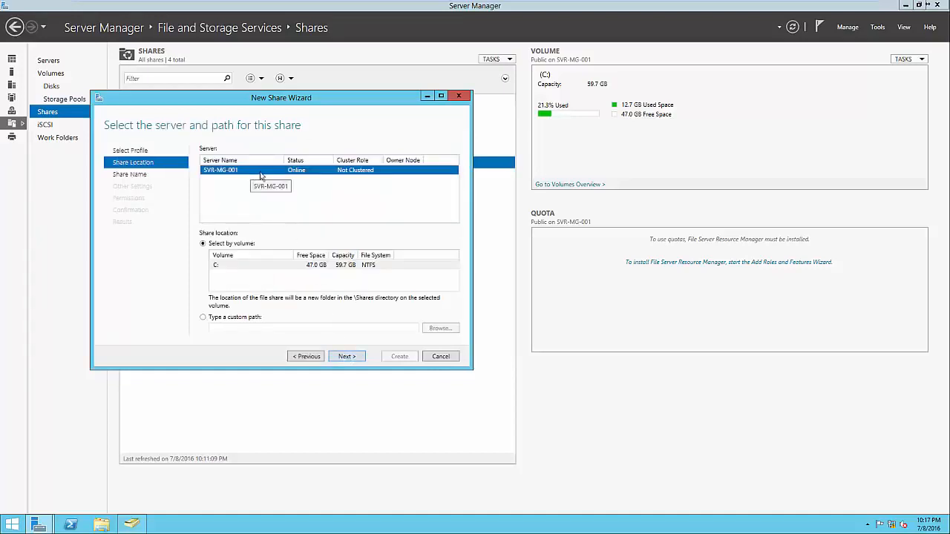
{"action": "left_click", "coordinate": [349, 357]}
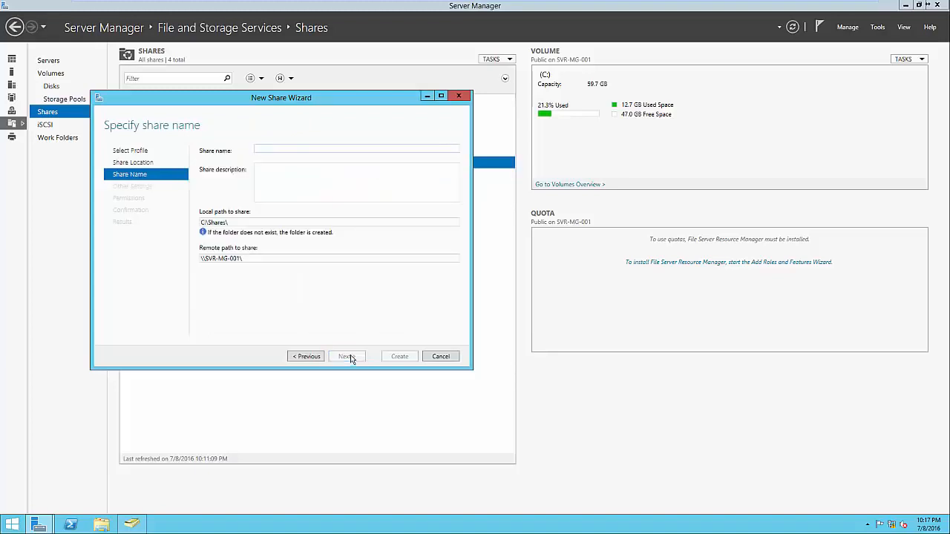
Name the share 'Accounting', review its C:\Shares\Accounting paths, and advance to Permissions
{"action": "type", "text": "Accounting"}
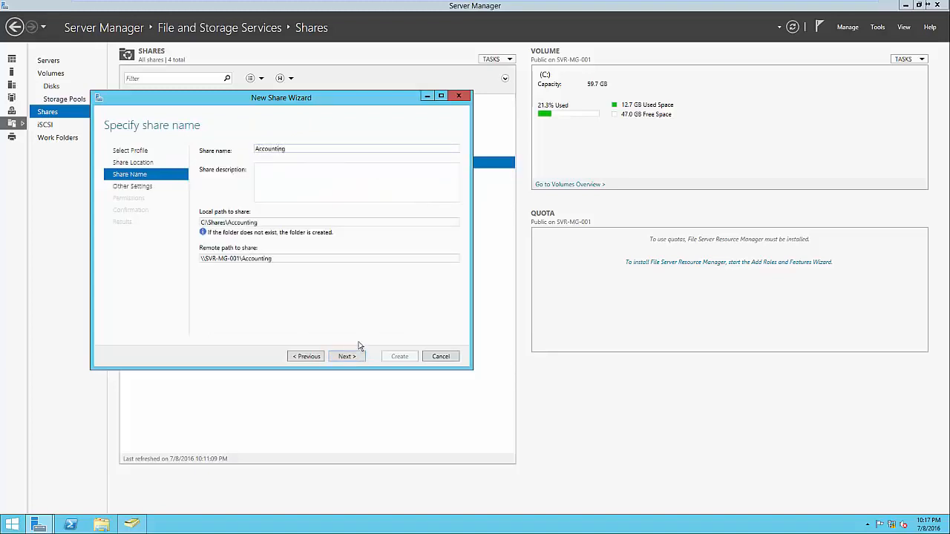
{"action": "double_click", "coordinate": [265, 222]}
{"action": "left_click", "coordinate": [274, 223]}
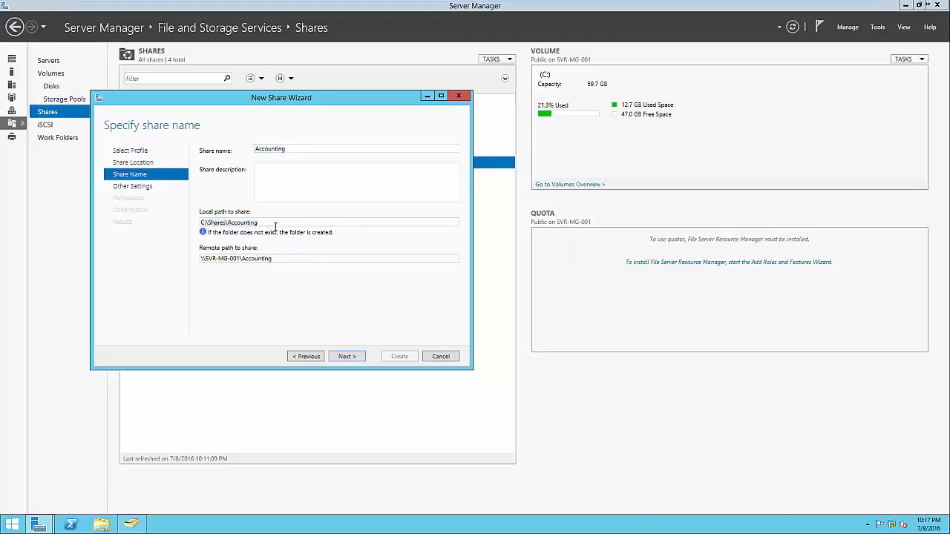
{"action": "double_click", "coordinate": [284, 258]}
{"action": "left_click", "coordinate": [287, 258]}
{"action": "left_click", "coordinate": [348, 357]}
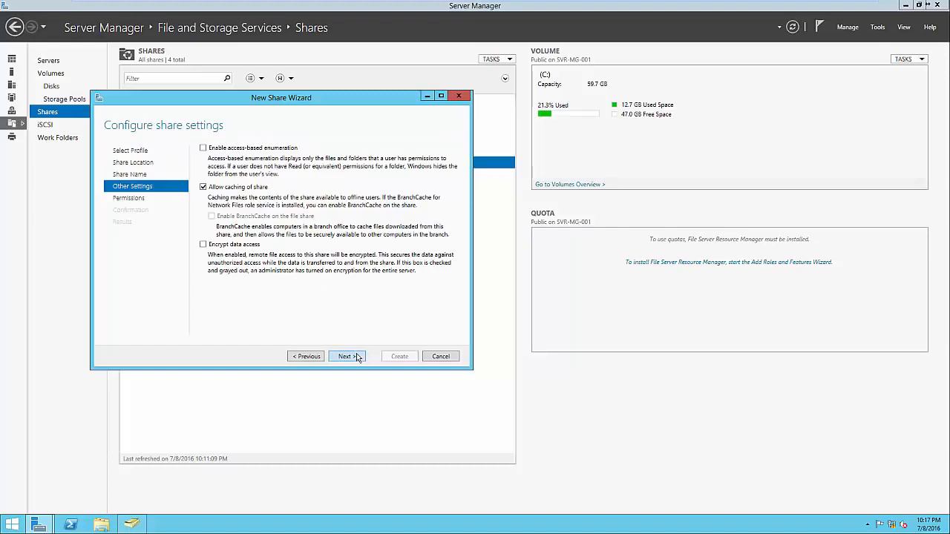
{"action": "left_click", "coordinate": [357, 358]}
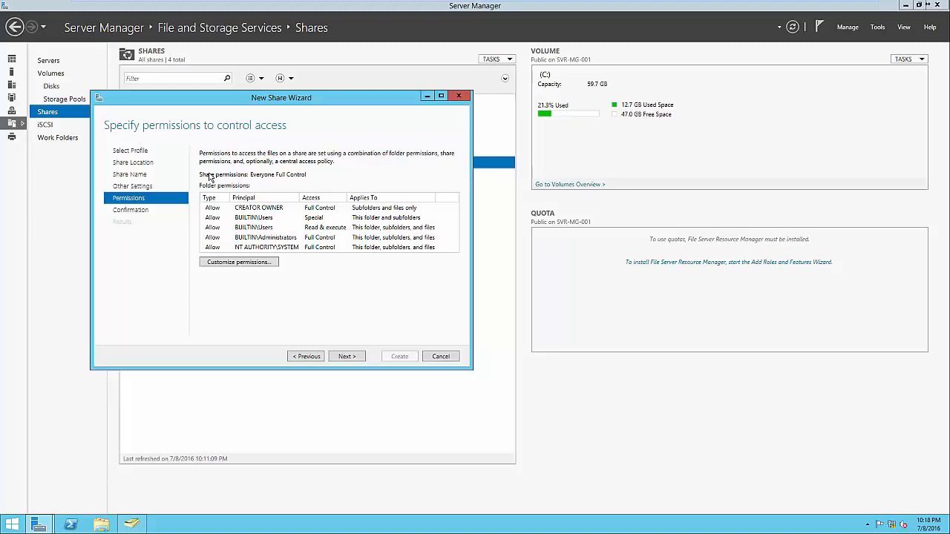
Disable inheritance on the Accounting folder, converting inherited permissions to explicit entries
{"action": "left_click", "coordinate": [264, 264]}
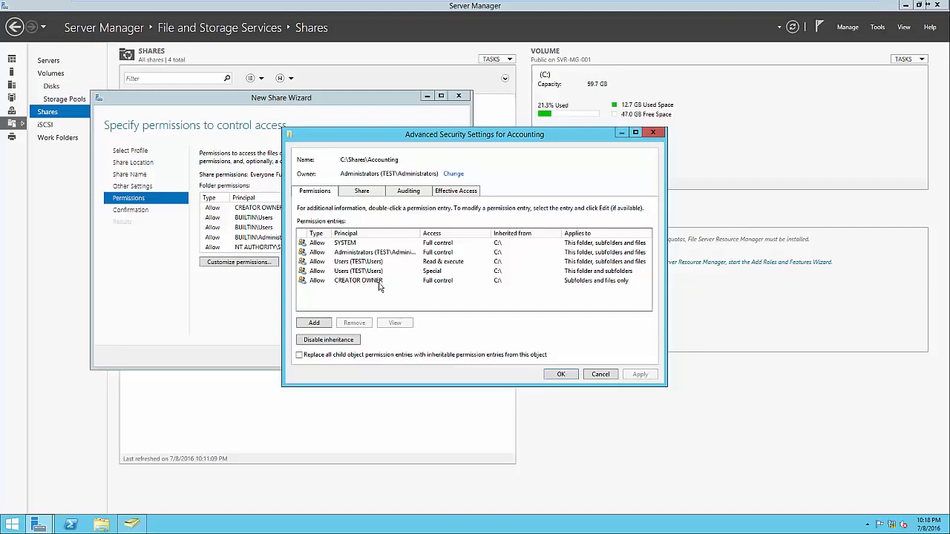
{"action": "left_click", "coordinate": [342, 343]}
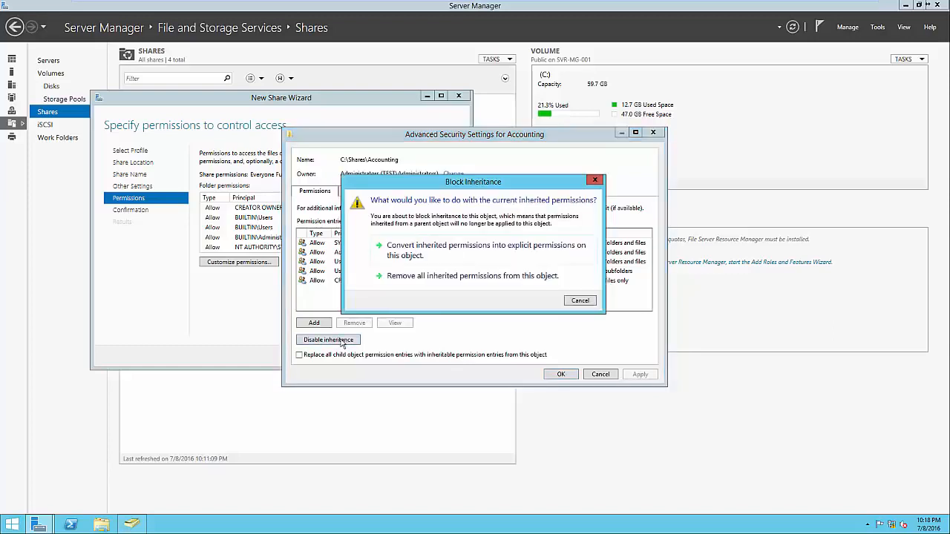
{"action": "left_click", "coordinate": [420, 257]}
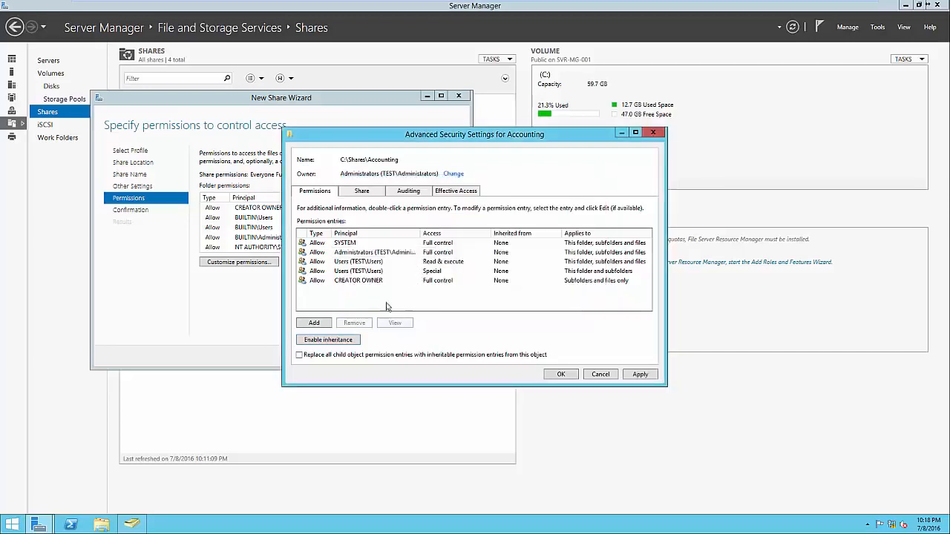
Remove the Users Read & execute and Special entries, then add a new permission entry
{"action": "left_click", "coordinate": [358, 263]}
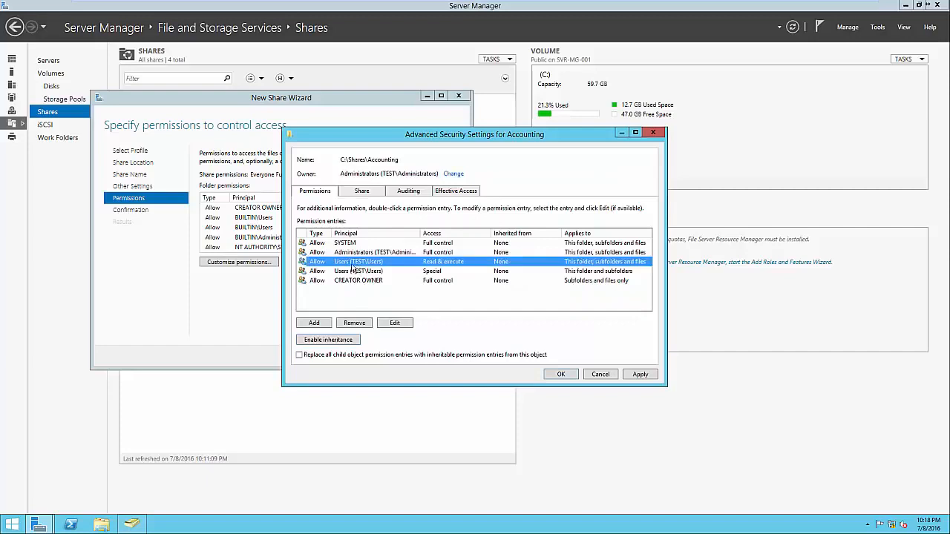
{"action": "left_click", "coordinate": [364, 322]}
{"action": "left_click", "coordinate": [364, 264]}
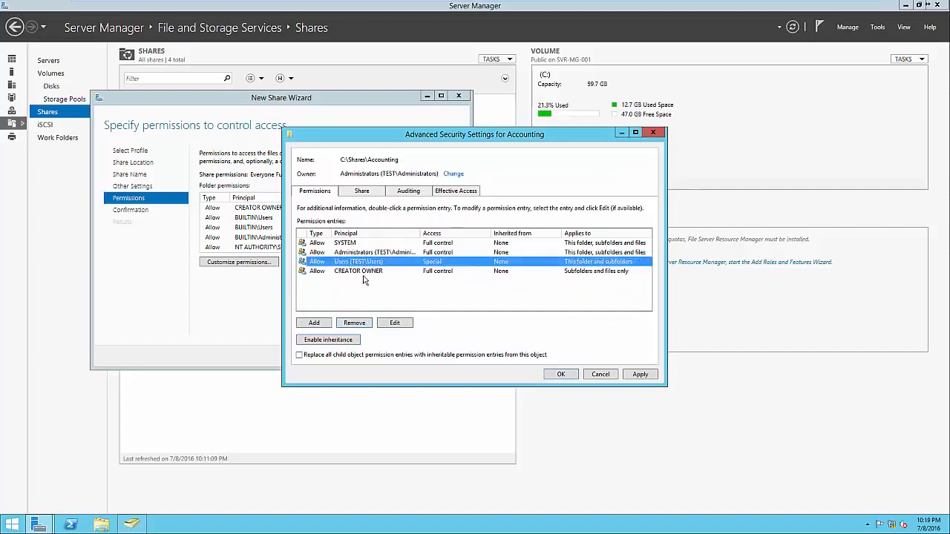
{"action": "left_click", "coordinate": [362, 324]}
{"action": "left_click", "coordinate": [314, 323]}
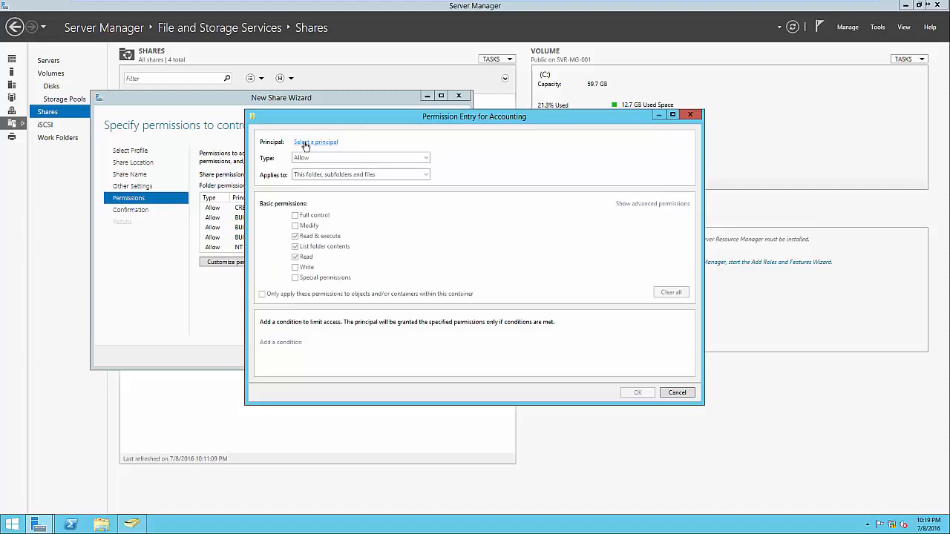
Grant the Accounting group Full control on the folder, subfolders and files, then review the entries
{"action": "left_click", "coordinate": [304, 143]}
{"action": "type", "text": "Accounting"}
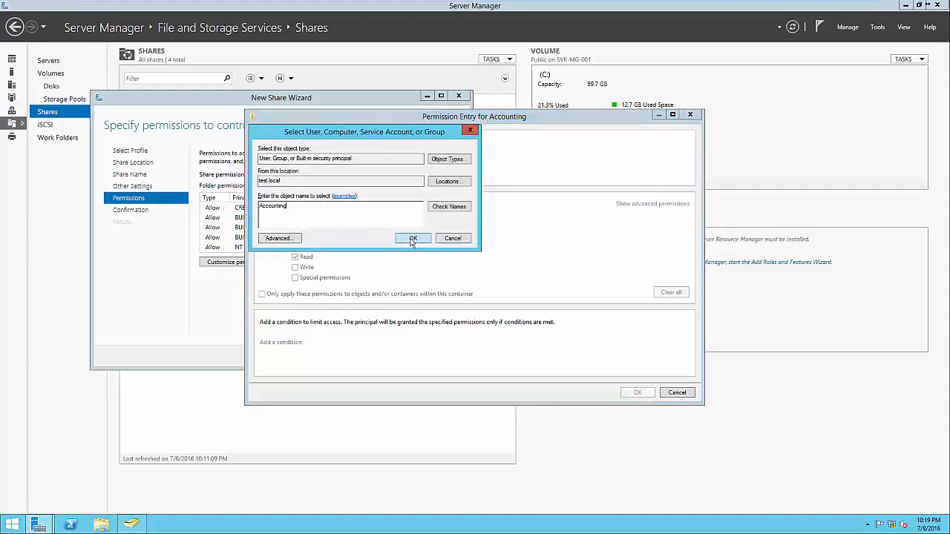
{"action": "left_click", "coordinate": [412, 239]}
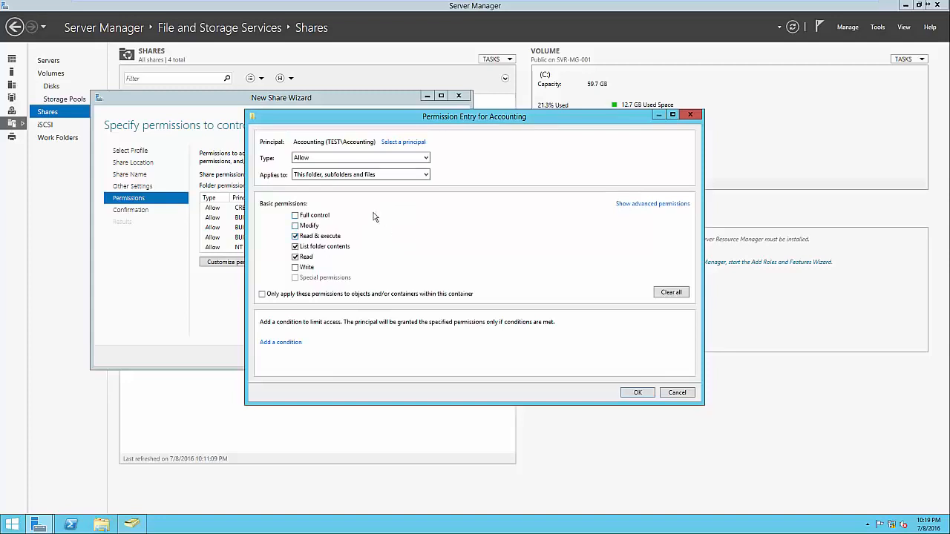
{"action": "left_click", "coordinate": [312, 160]}
{"action": "left_click", "coordinate": [318, 178]}
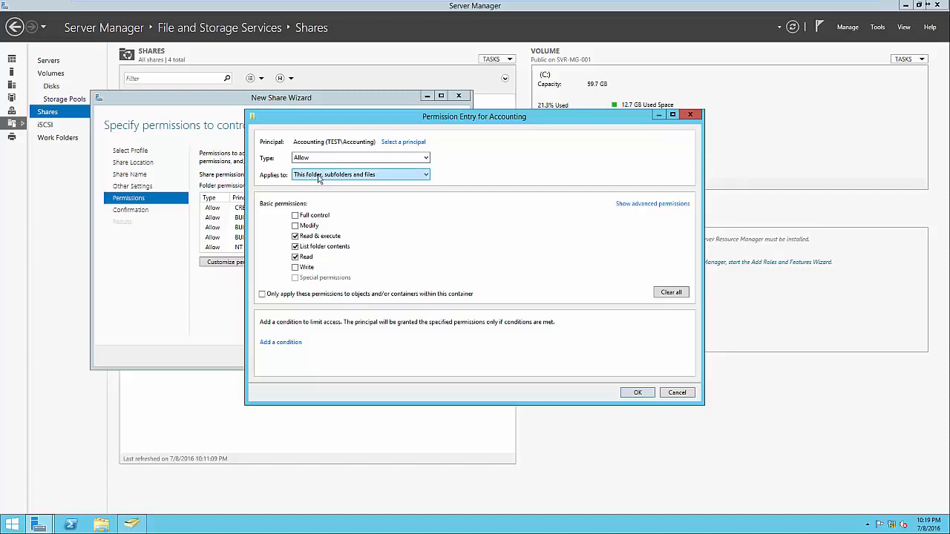
{"action": "left_click", "coordinate": [304, 158]}
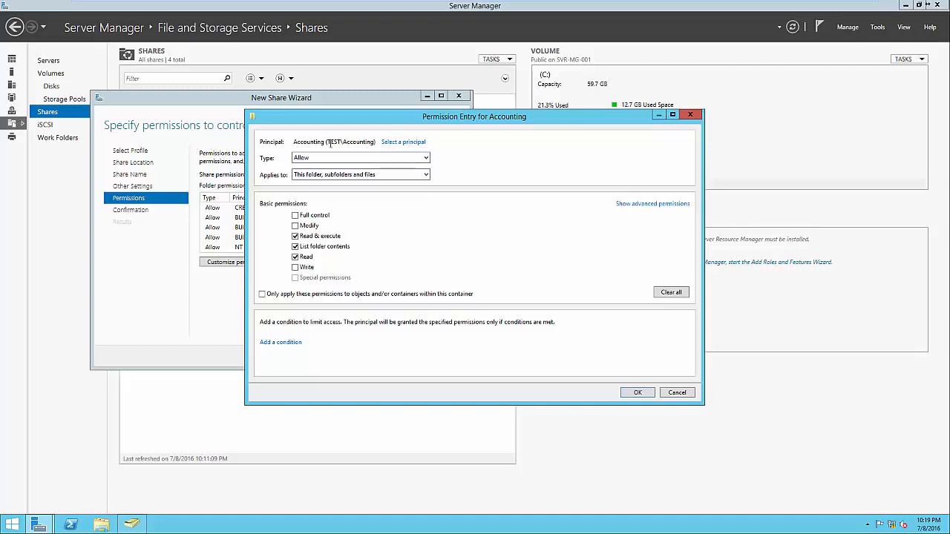
{"action": "left_click", "coordinate": [304, 168]}
{"action": "left_click", "coordinate": [637, 393]}
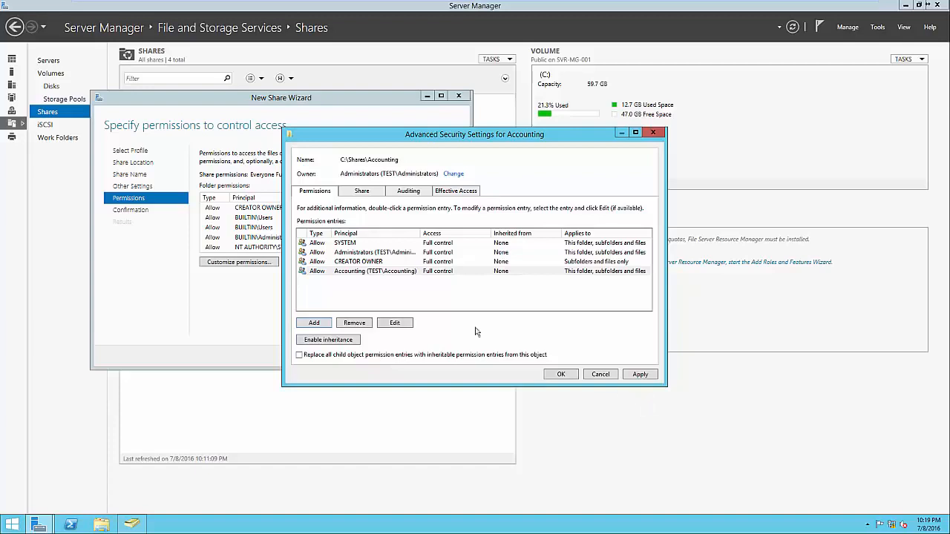
{"action": "left_click", "coordinate": [416, 271]}
{"action": "left_click_drag", "start_coordinate": [420, 233], "coordinate": [464, 236]}
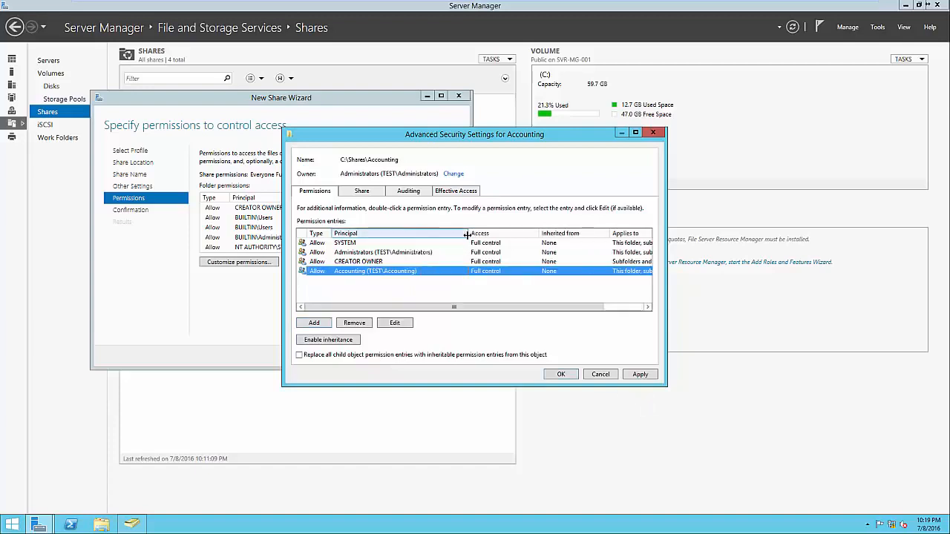
{"action": "left_click", "coordinate": [404, 253]}
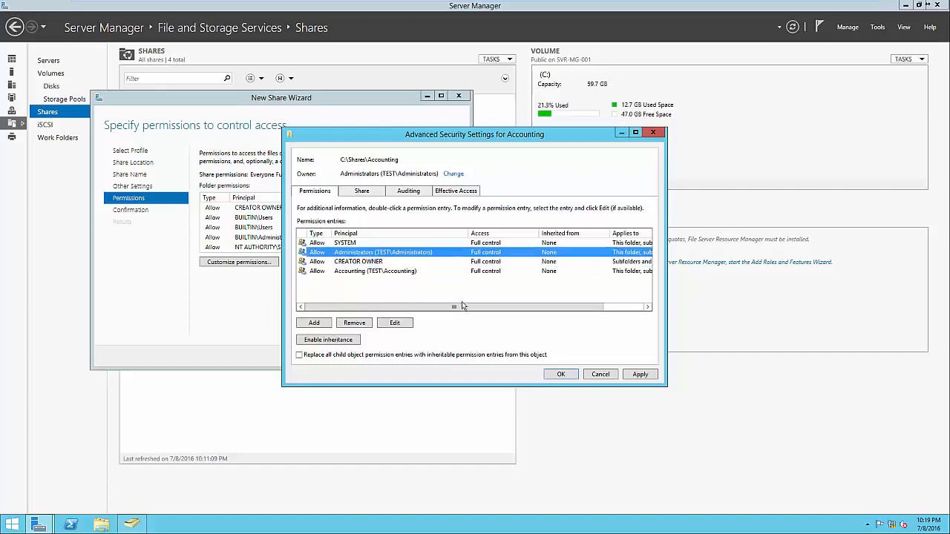
Apply the folder permissions, create the Accounting share, close the wizard, and select the new share
{"action": "left_click", "coordinate": [557, 374]}
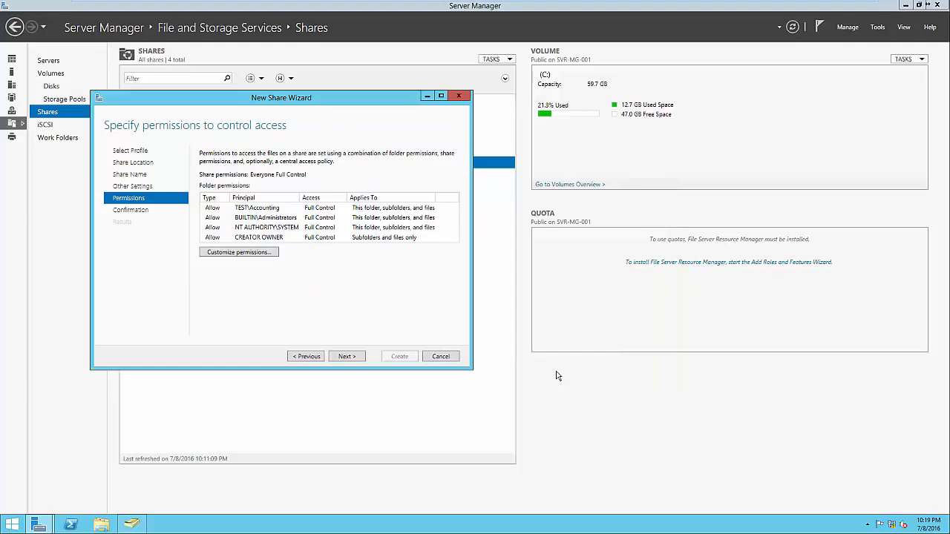
{"action": "left_click", "coordinate": [362, 357]}
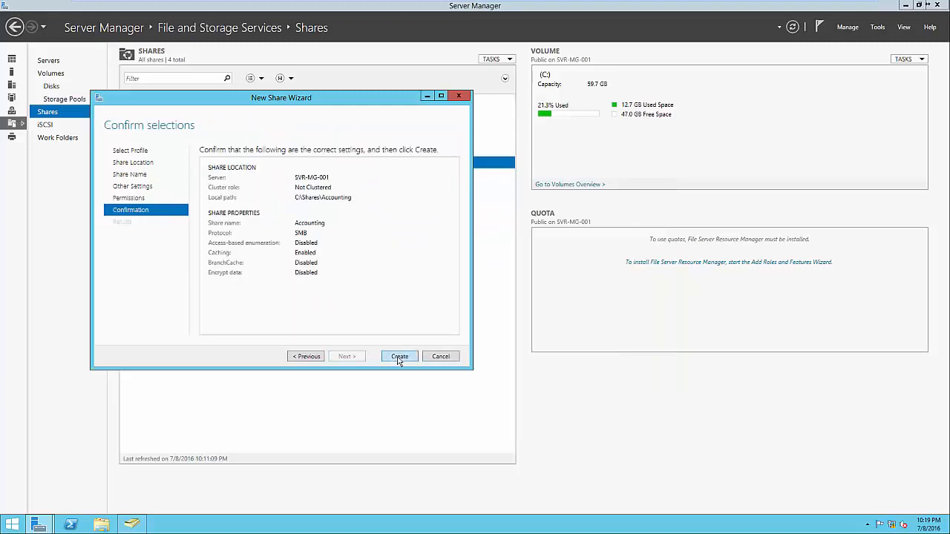
{"action": "left_click", "coordinate": [399, 357]}
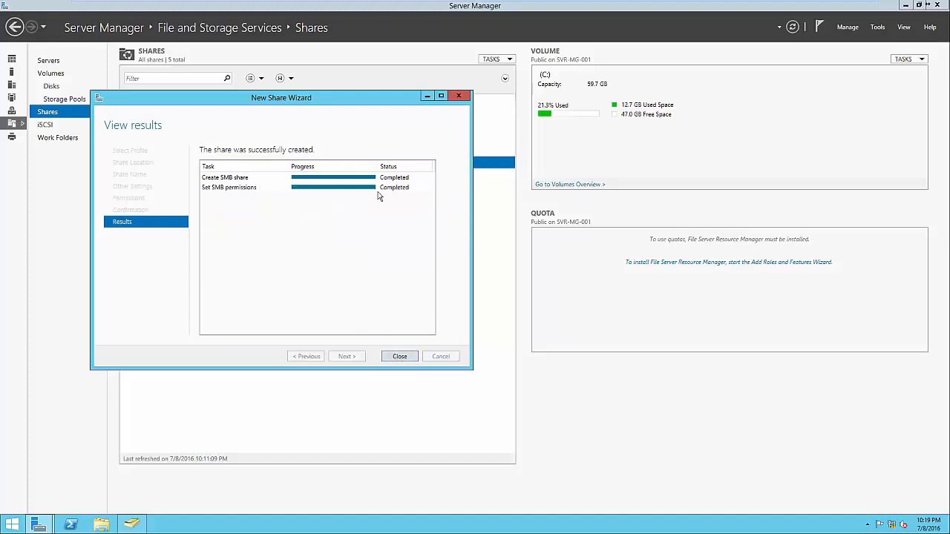
{"action": "left_click", "coordinate": [407, 354]}
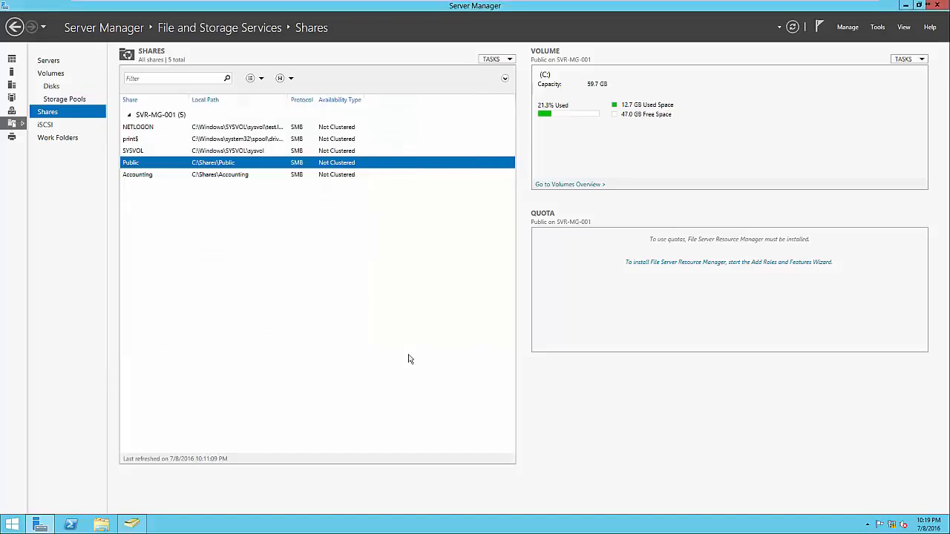
{"action": "left_click", "coordinate": [245, 175]}
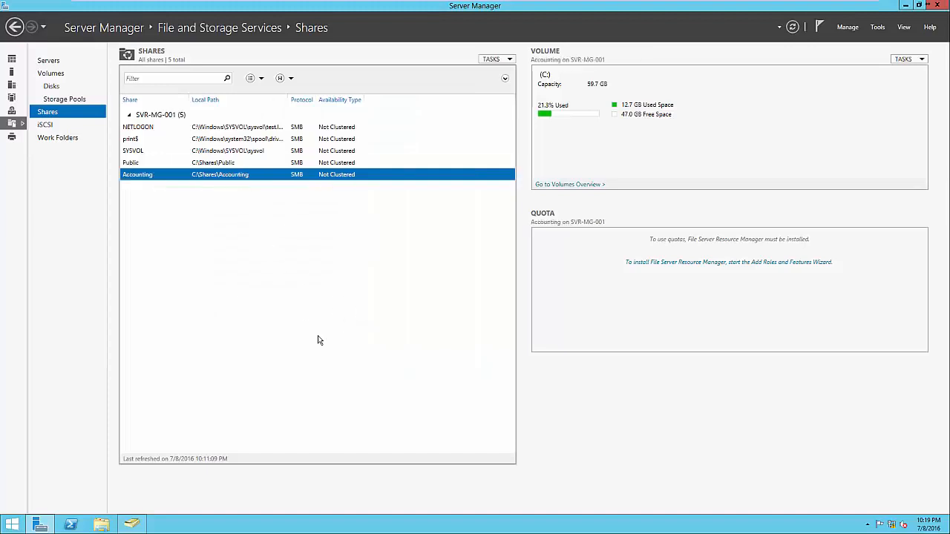
{"action": "left_click", "coordinate": [104, 526]}
{"action": "left_click", "coordinate": [351, 209]}
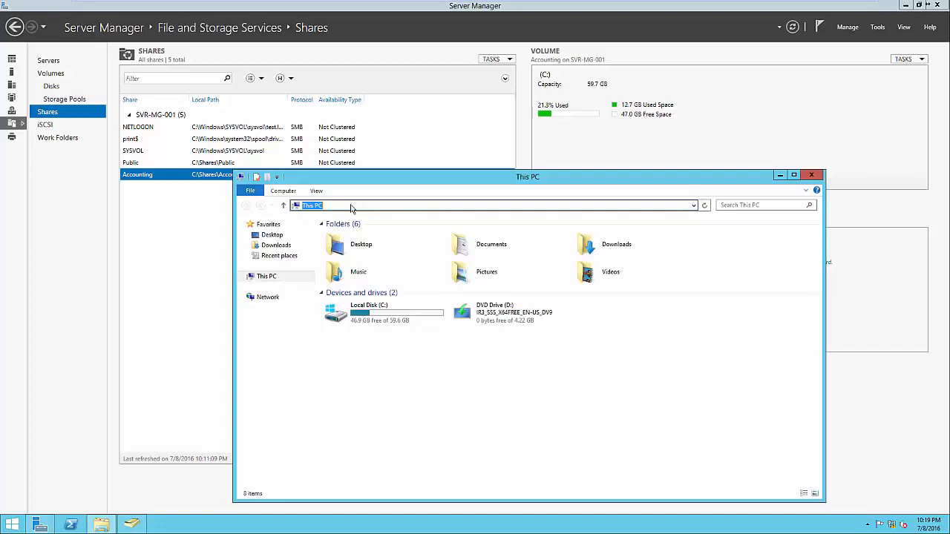
{"action": "type", "text": "\\SVR"}
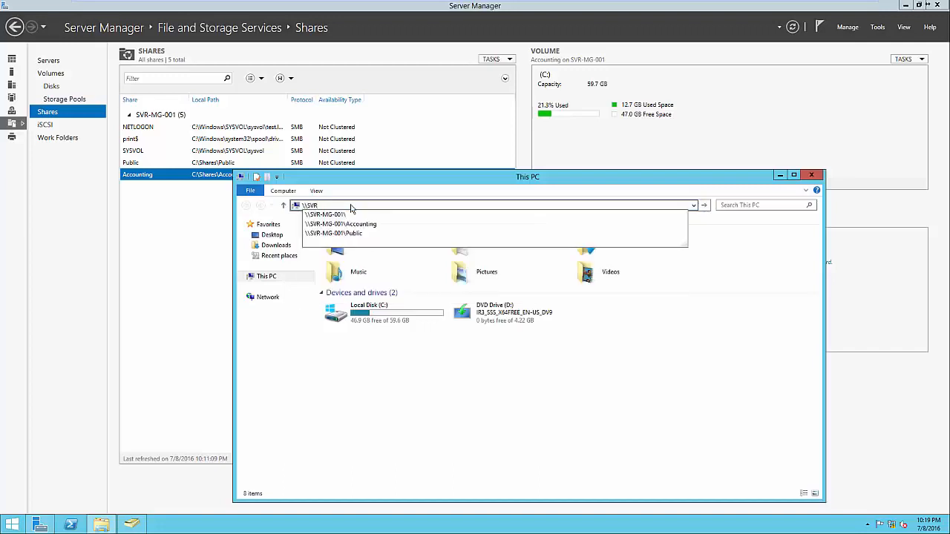
{"action": "key", "text": "Down"}
{"action": "key", "text": "Down"}
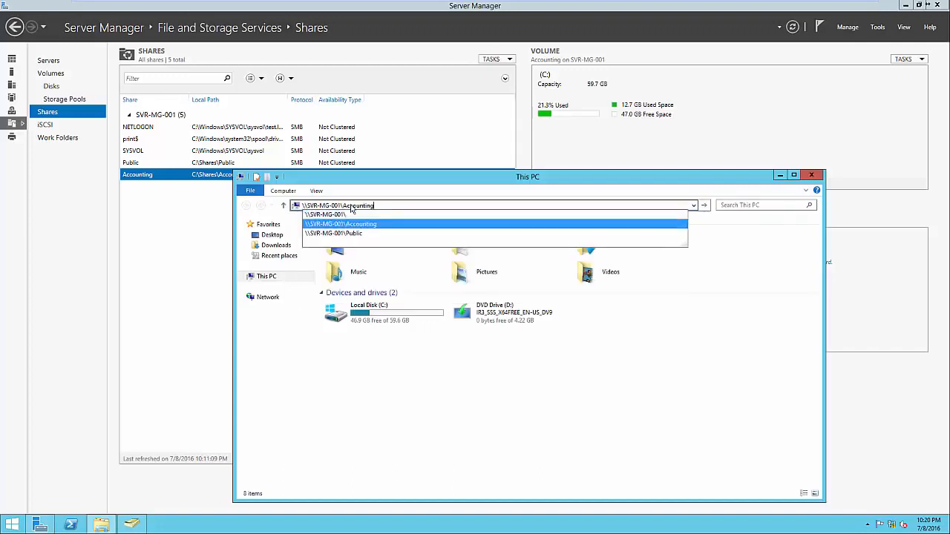
{"action": "key", "text": "Return"}
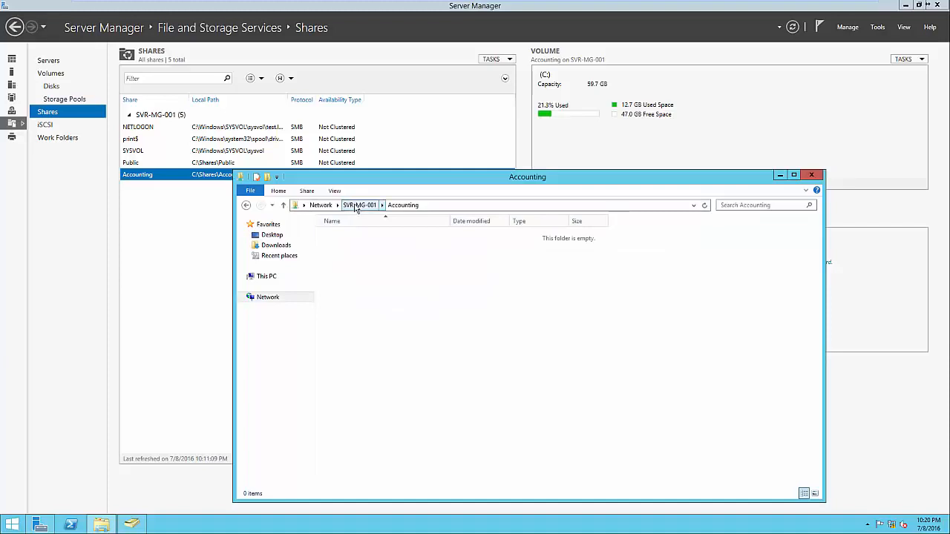
{"action": "left_click", "coordinate": [358, 206]}
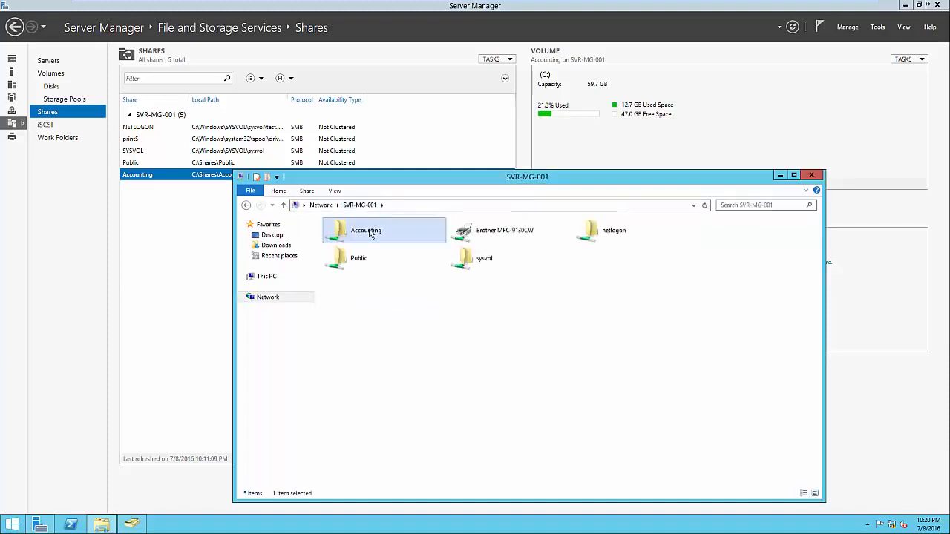
{"action": "right_click", "coordinate": [370, 233]}
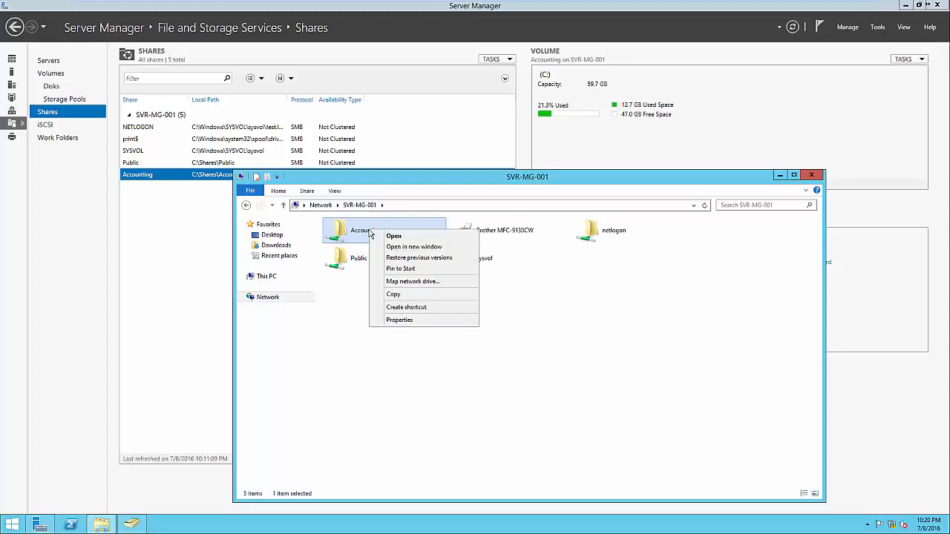
{"action": "left_click", "coordinate": [398, 321]}
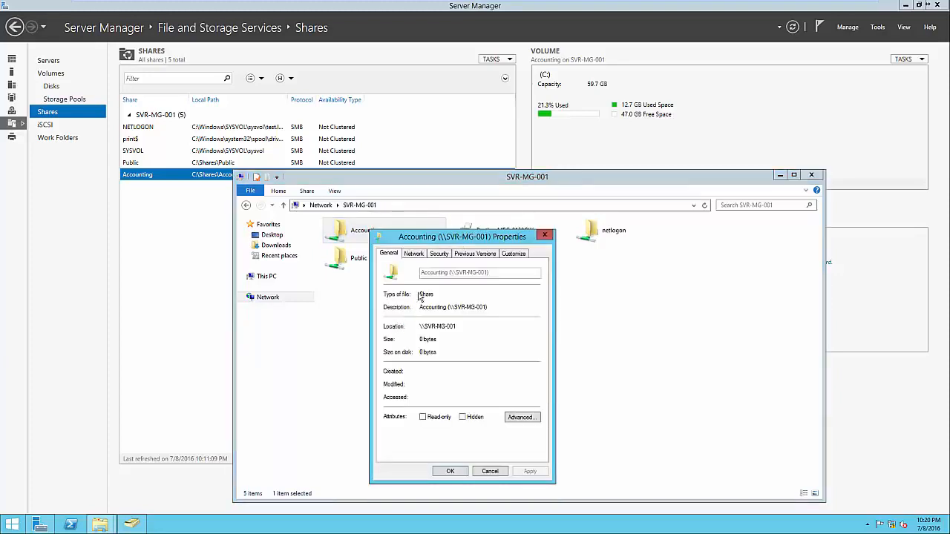
{"action": "left_click", "coordinate": [438, 253]}
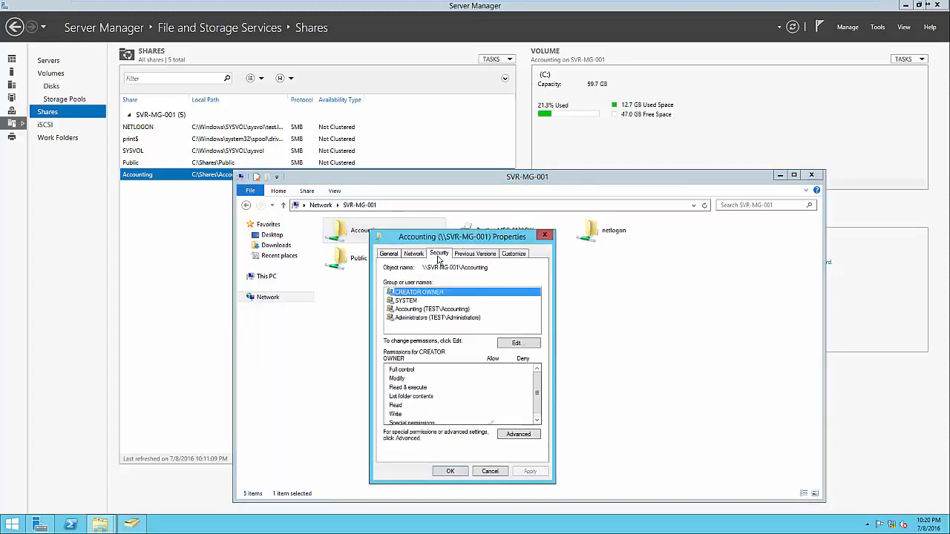
{"action": "left_click", "coordinate": [425, 310]}
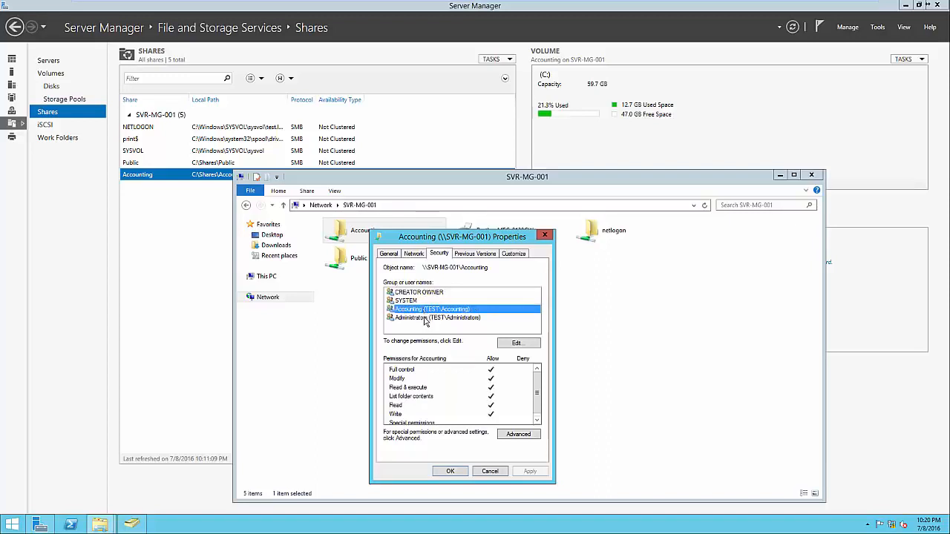
{"action": "left_click", "coordinate": [425, 319]}
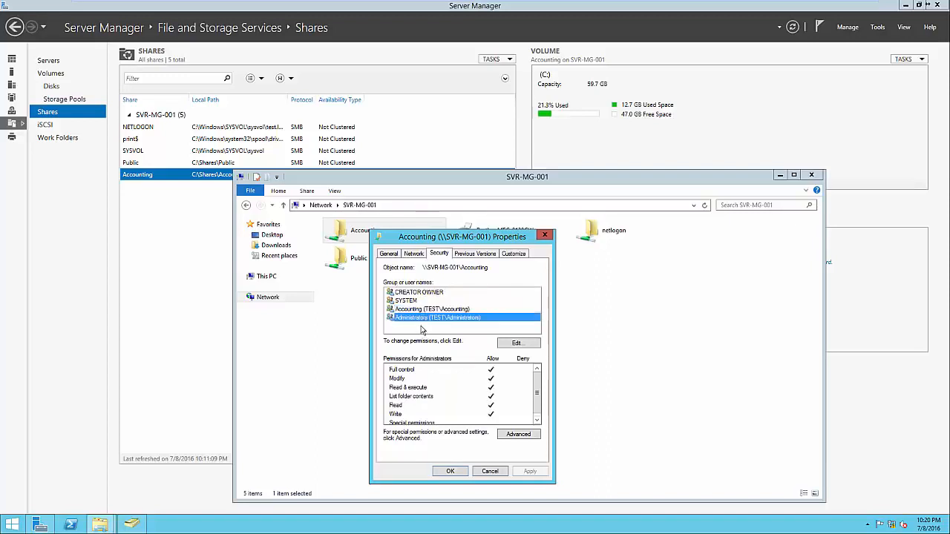
{"action": "left_click", "coordinate": [424, 330]}
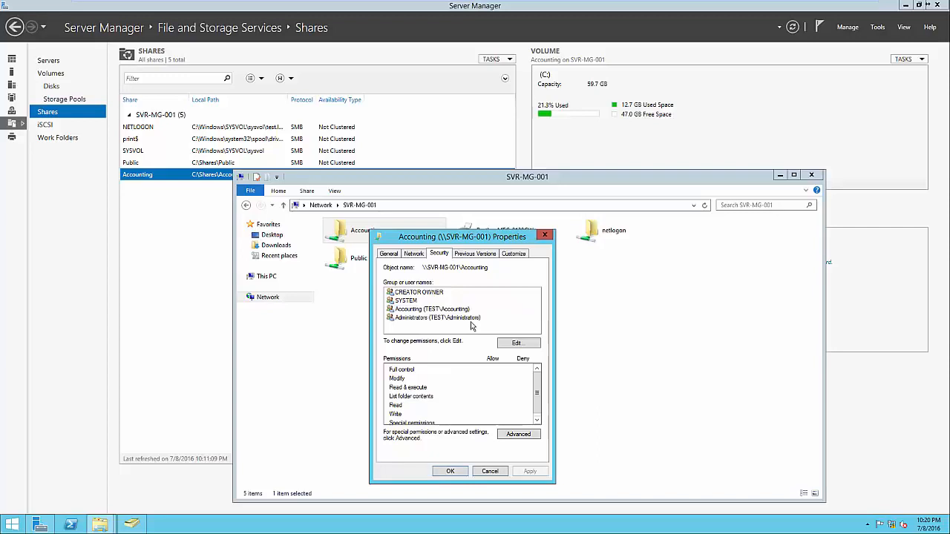
{"action": "left_click", "coordinate": [456, 472]}
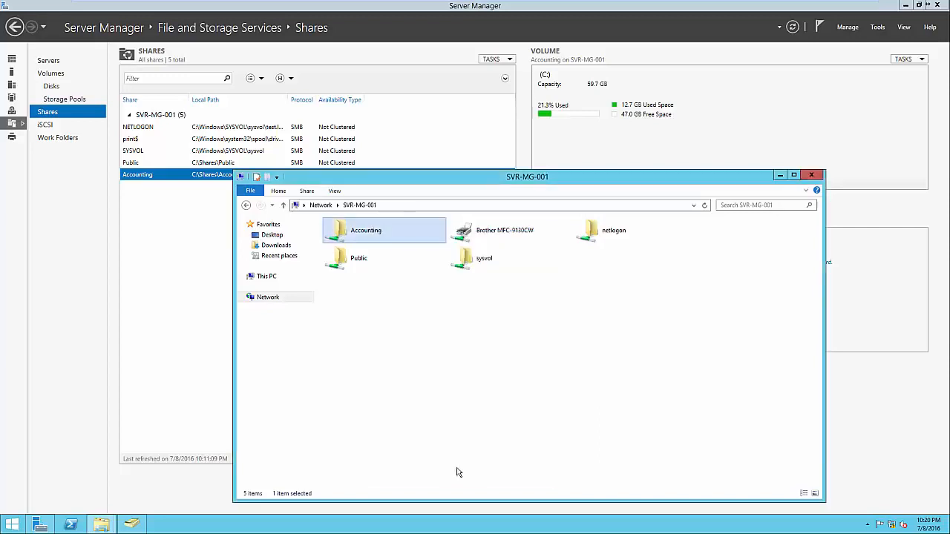
{"action": "key", "text": "alt+F4"}
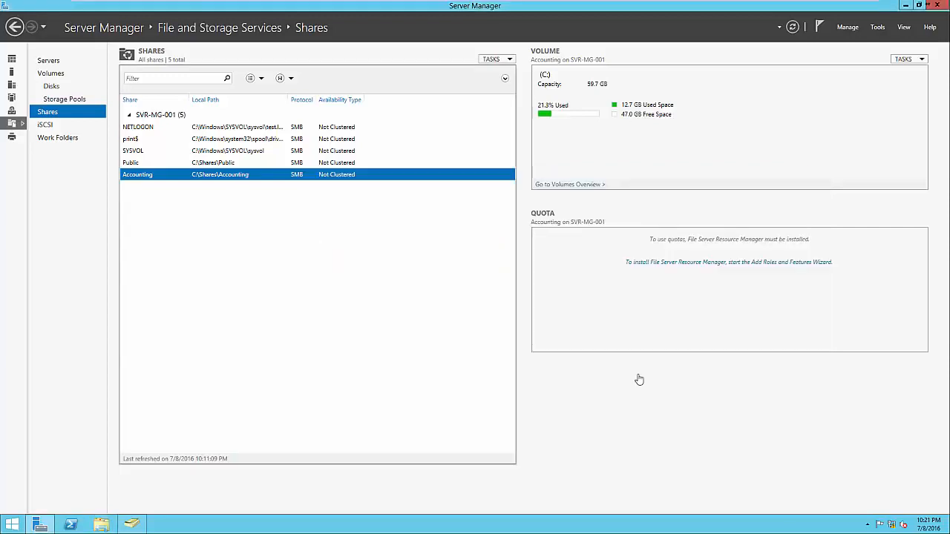